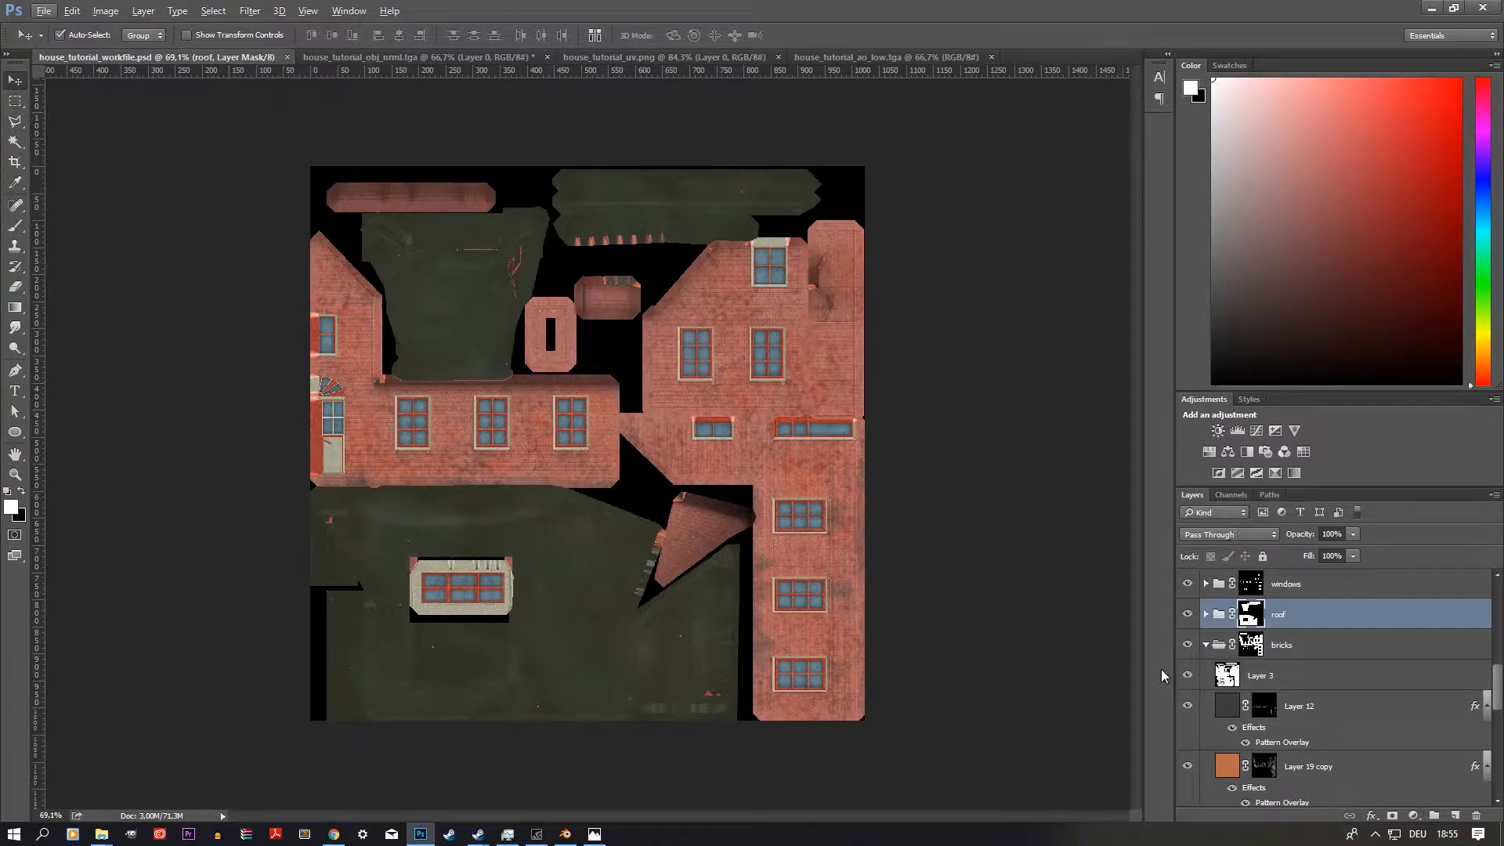
Step: Isolate the red_wood group's layer mask on the canvas
scroll(831, 446, "up", 10, "alt")
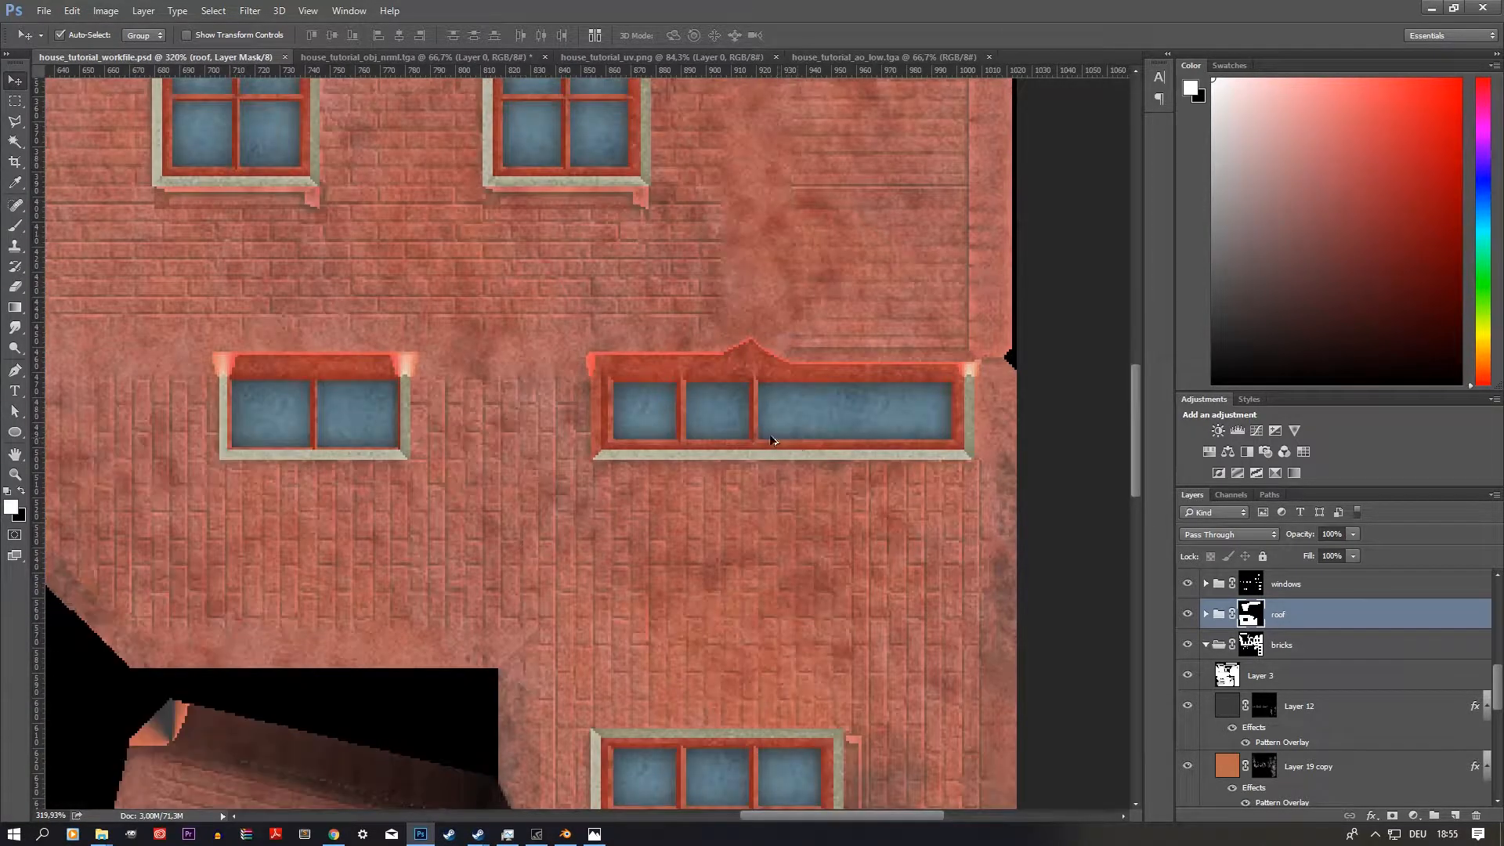
scroll(636, 375, "up", 2, "alt")
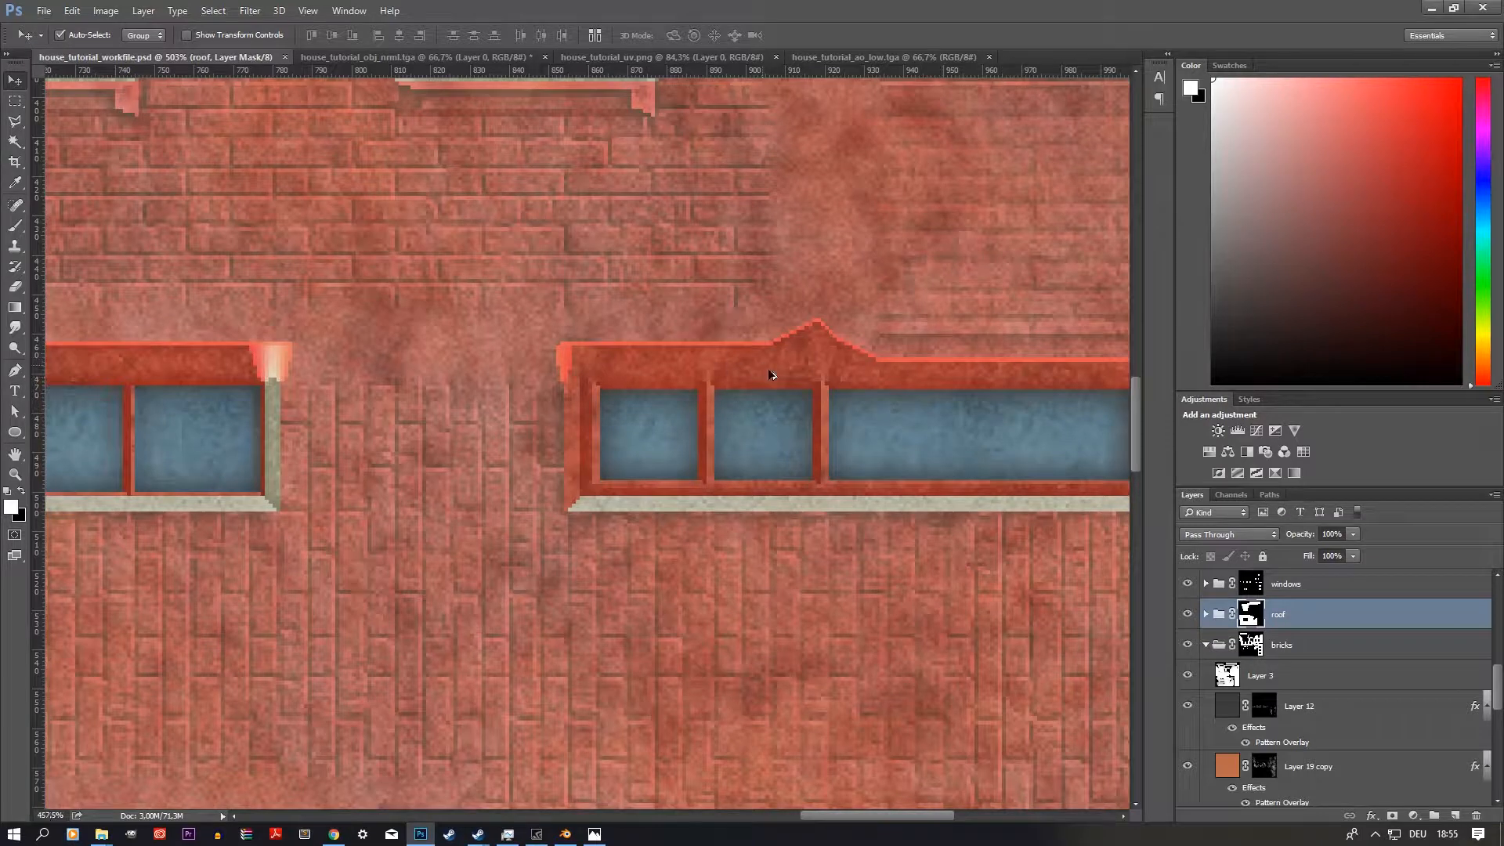
scroll(720, 405, "down", 3, "alt")
scroll(719, 405, "up", 3)
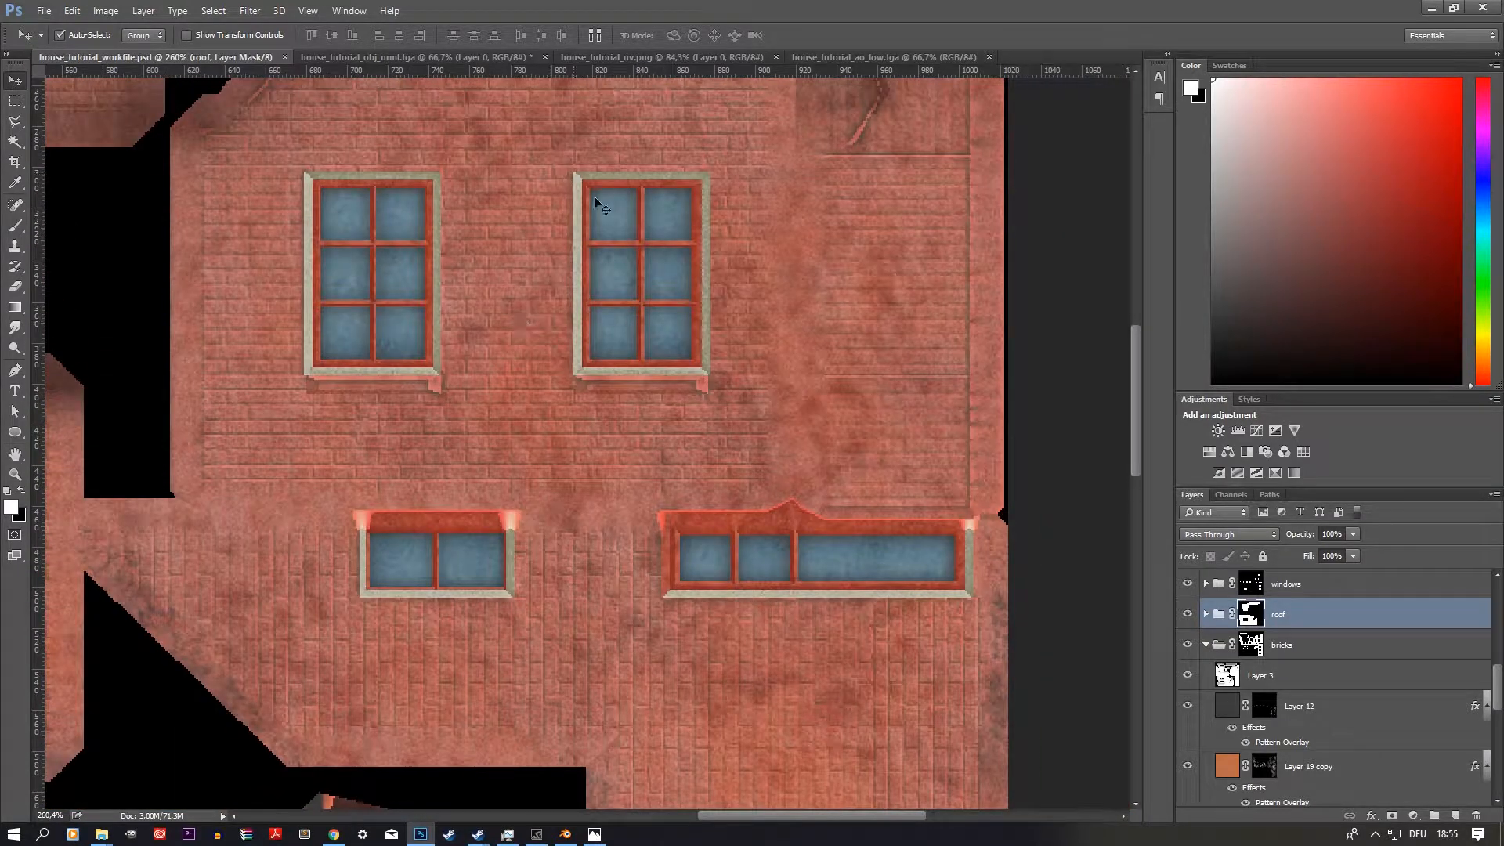
scroll(443, 470, "down", 6, "alt")
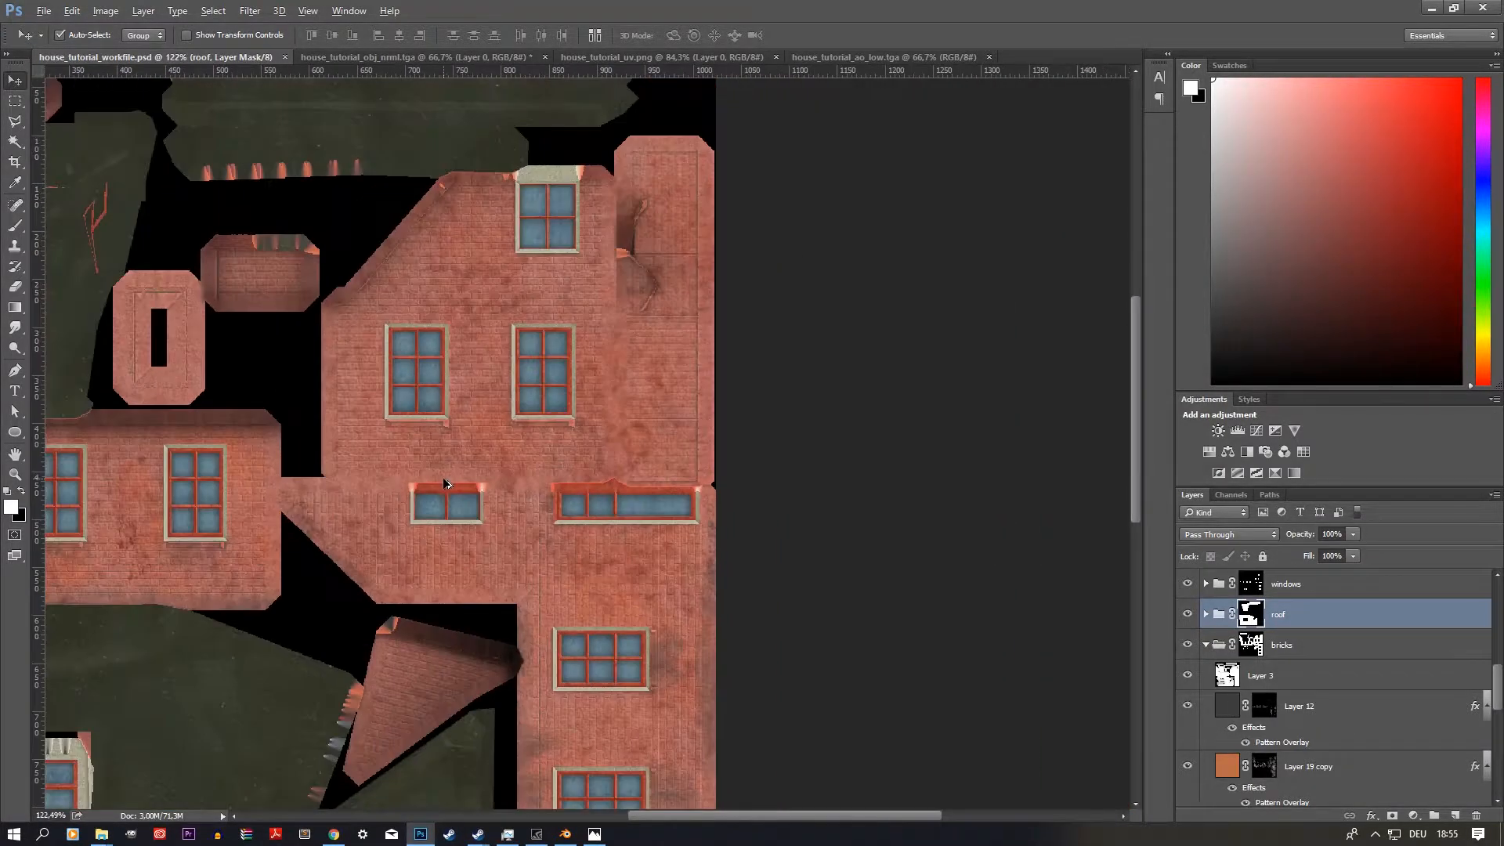
scroll(476, 329, "up", 3, "alt")
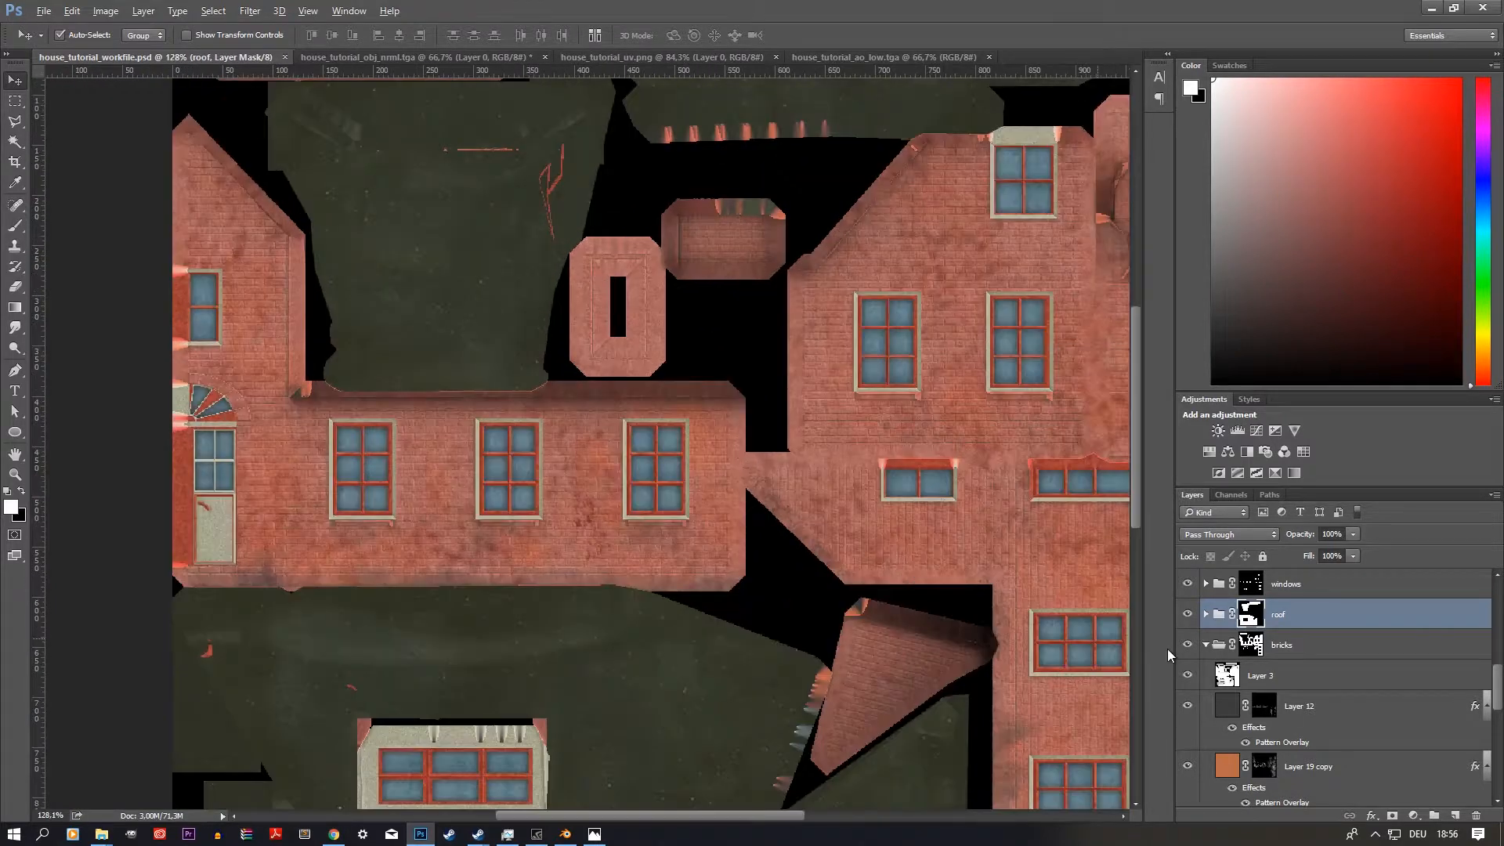
scroll(1316, 658, "up", 2)
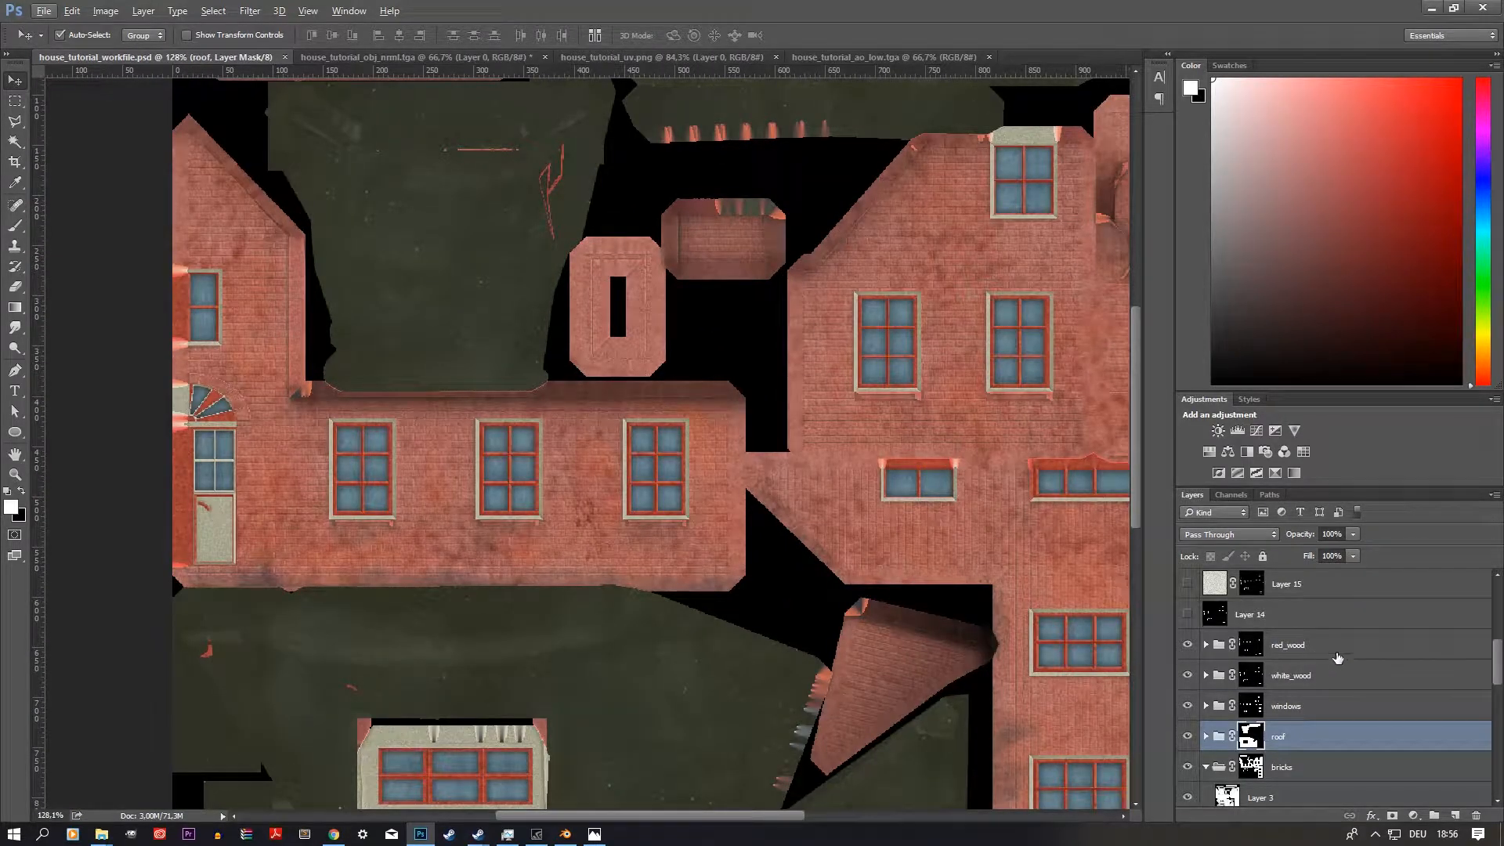
left_click(1319, 654)
scroll(649, 360, "down", 3, "alt")
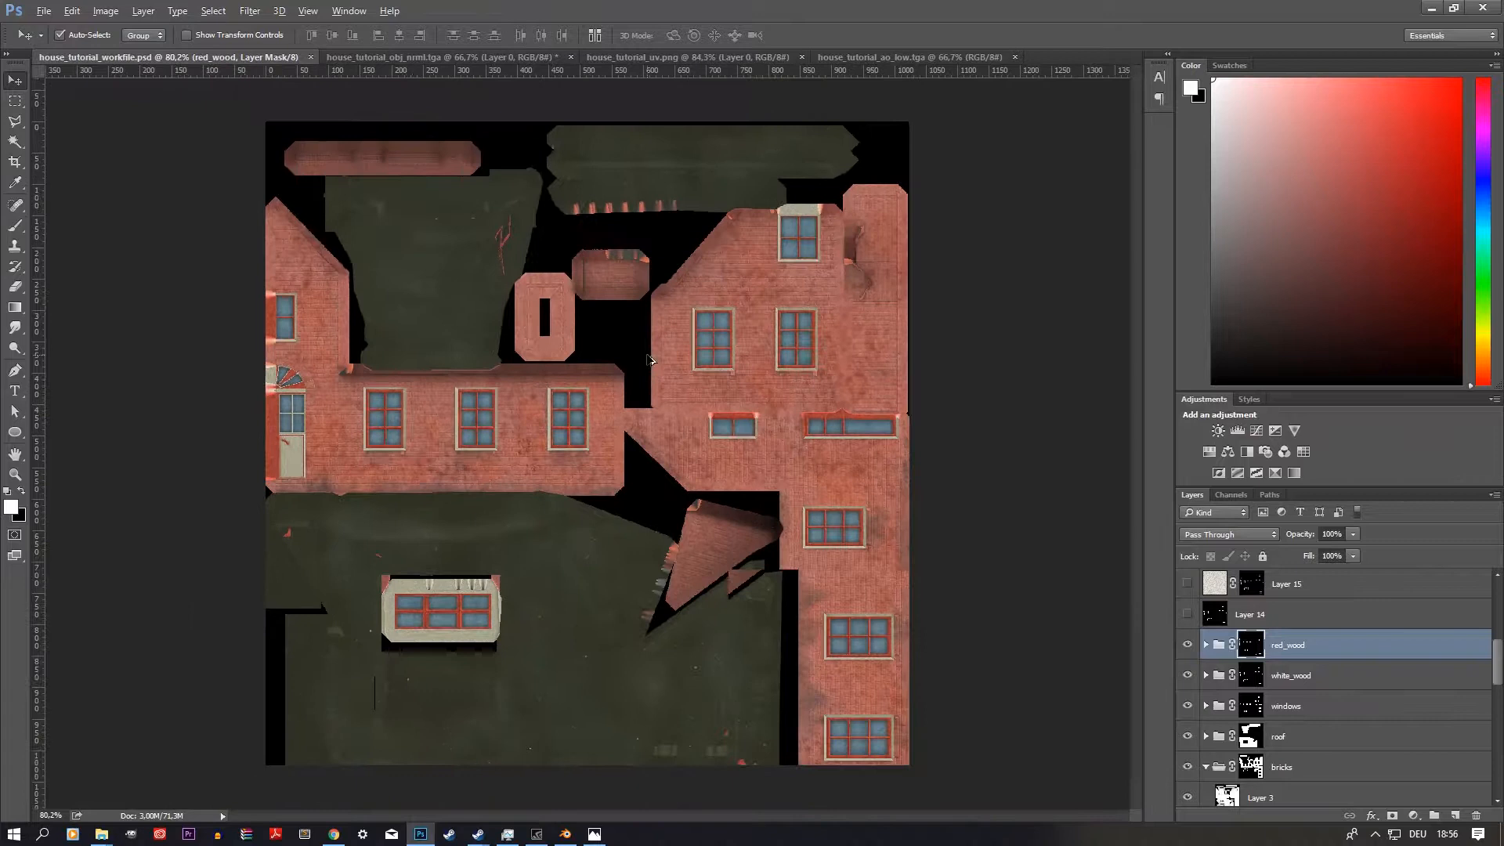
left_click(1250, 649, "alt")
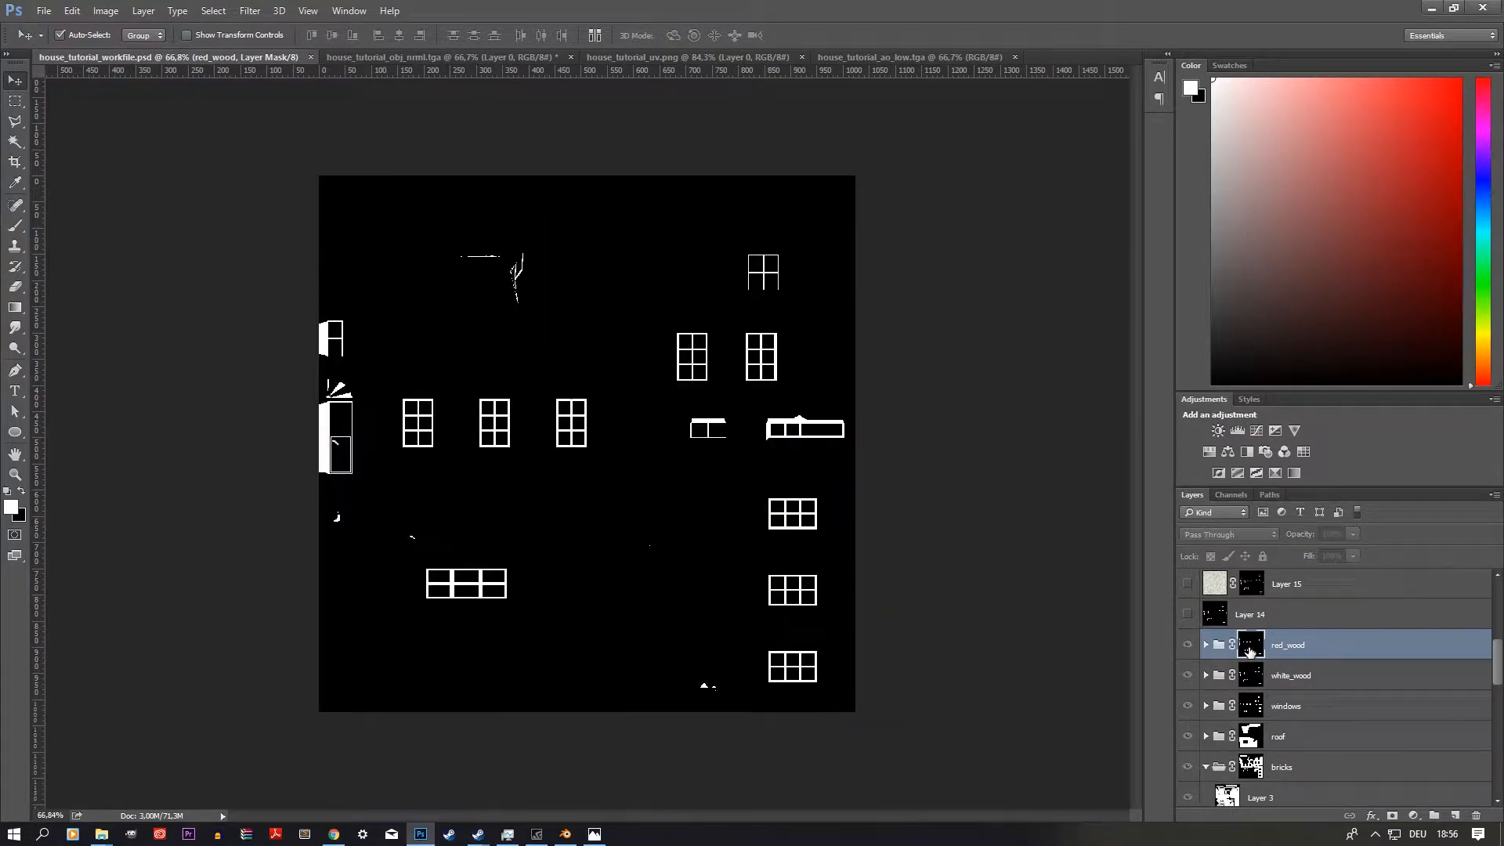
Step: Fill three rectangular areas around the stray marks in the red_wood mask with black, deselect, and return to the full texture
left_click(15, 100)
left_click_drag(448, 225, 596, 328)
left_click_drag(301, 506, 672, 555, "shift")
left_click_drag(660, 639, 742, 712, "shift")
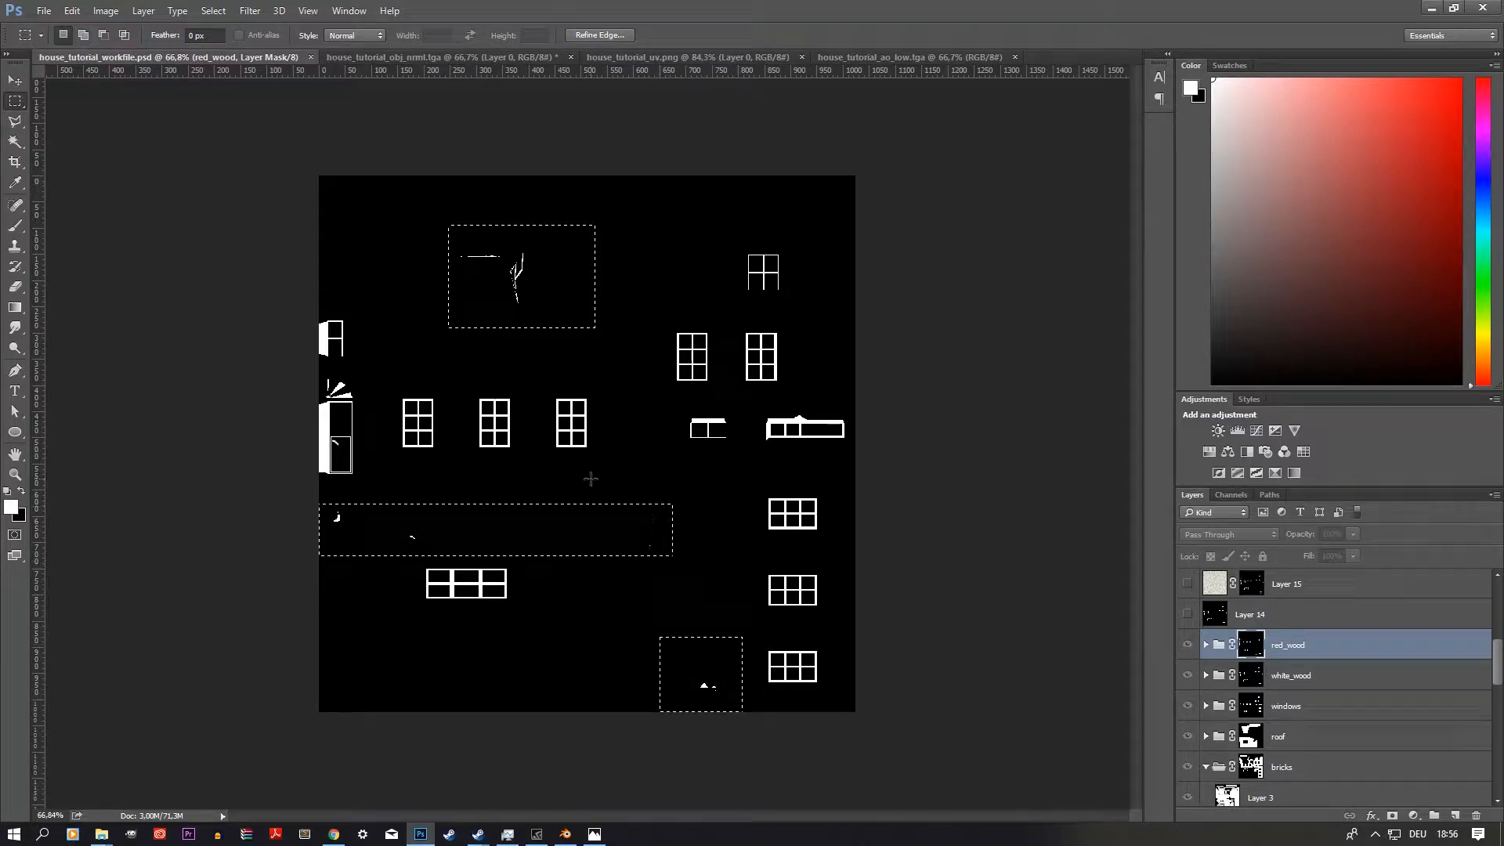
scroll(253, 398, "up", 8, "alt")
scroll(781, 428, "down", 6, "alt")
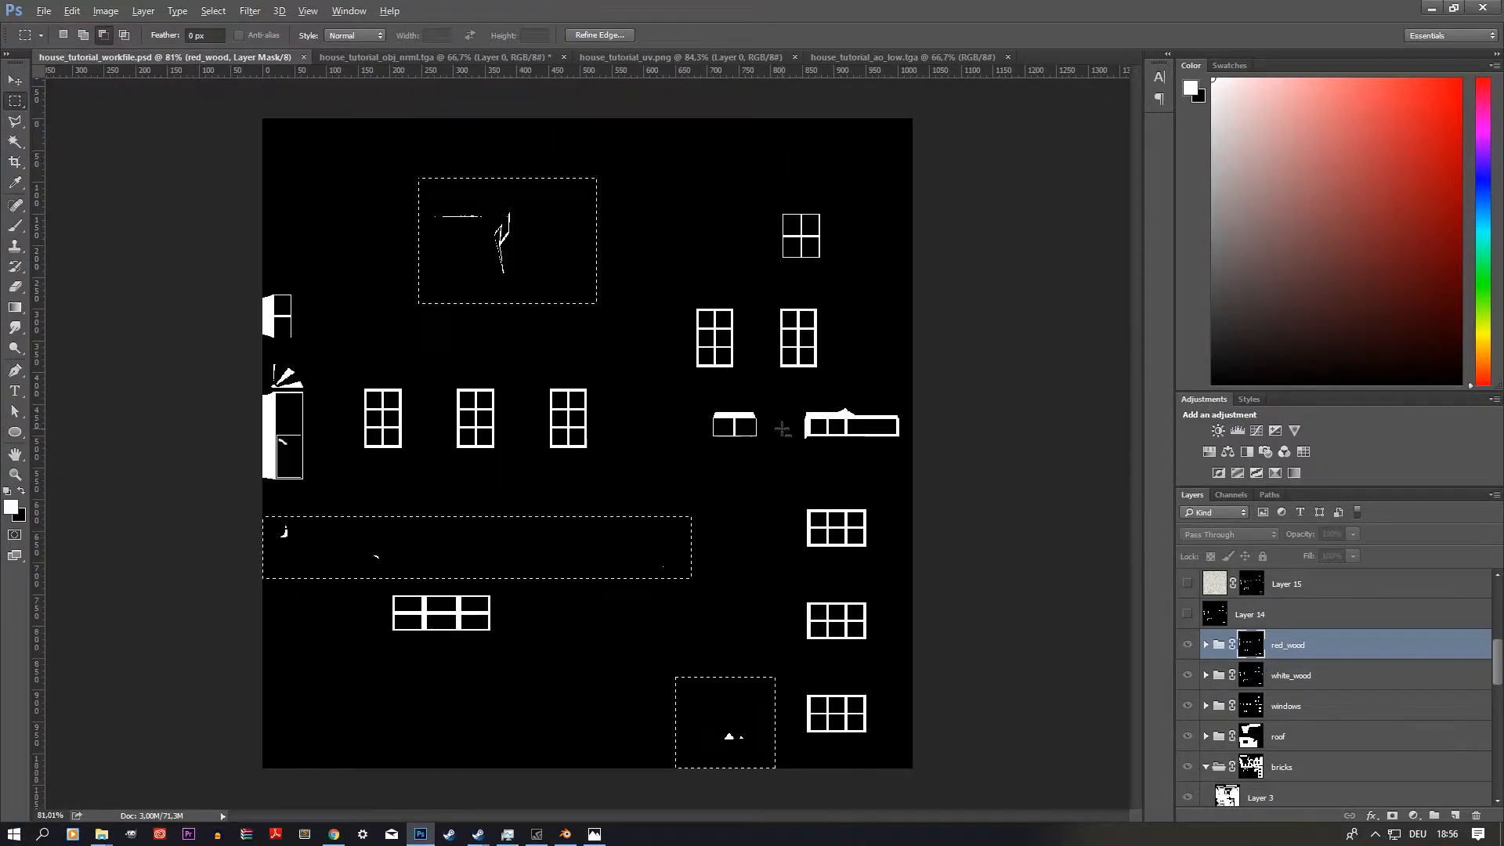
key("alt+BackSpace")
key("ctrl+BackSpace")
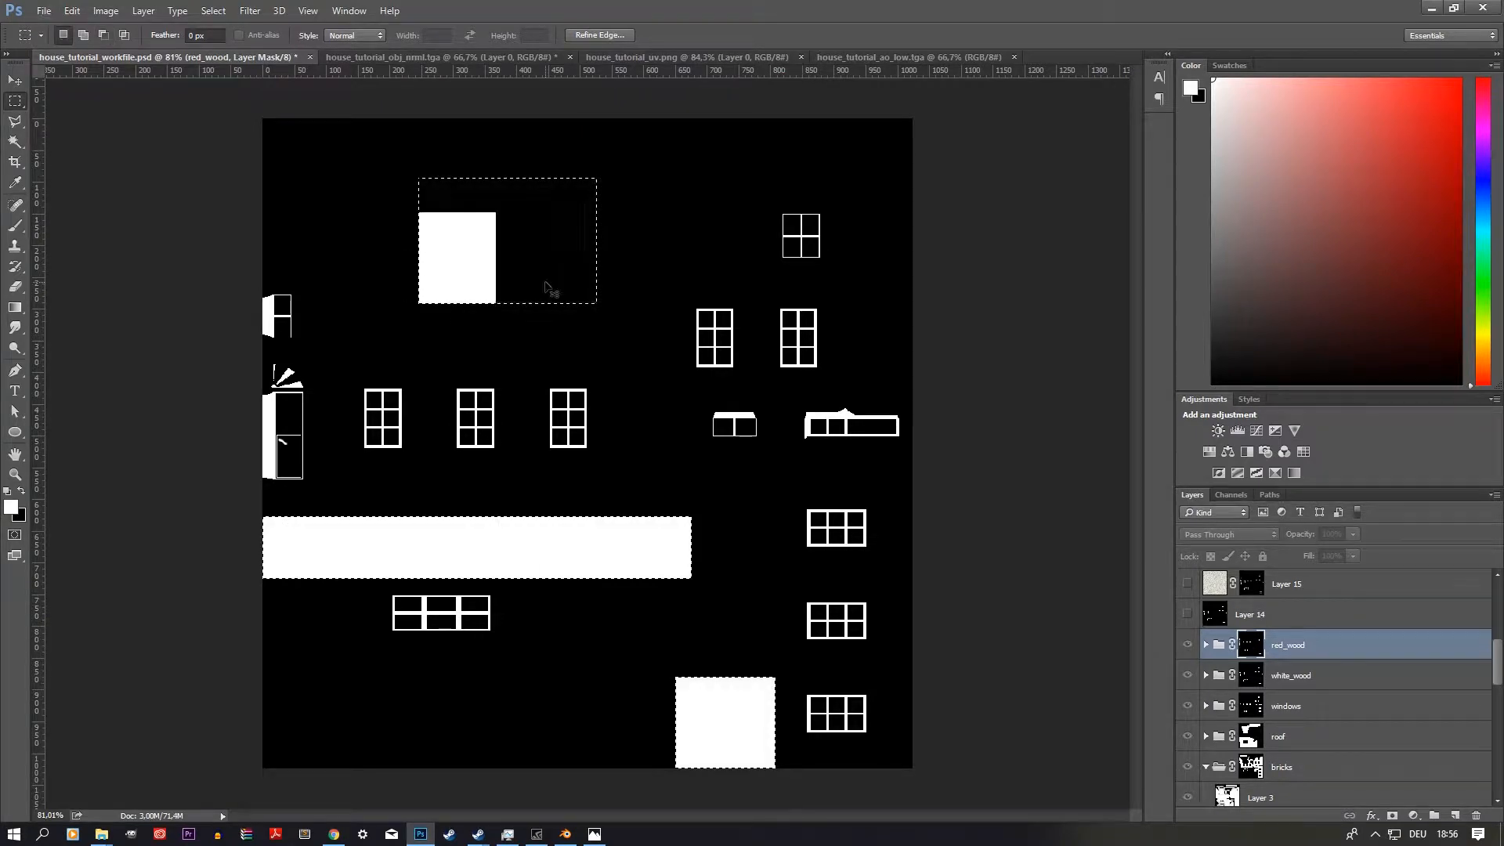
key("ctrl+d")
left_click(1251, 644, "alt")
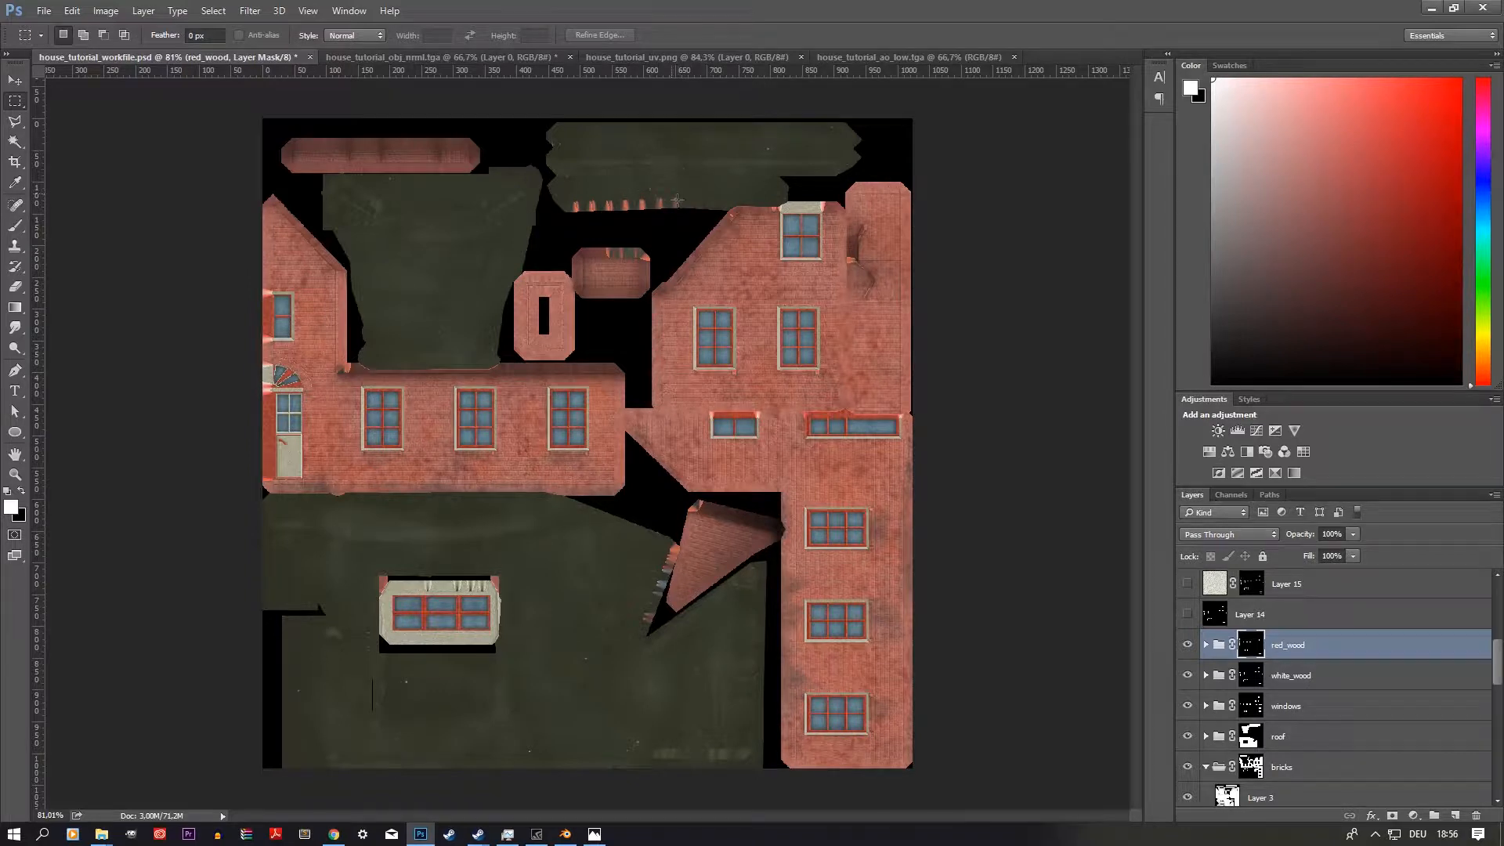
Step: Show the UV layer over the house texture
left_click(1302, 771)
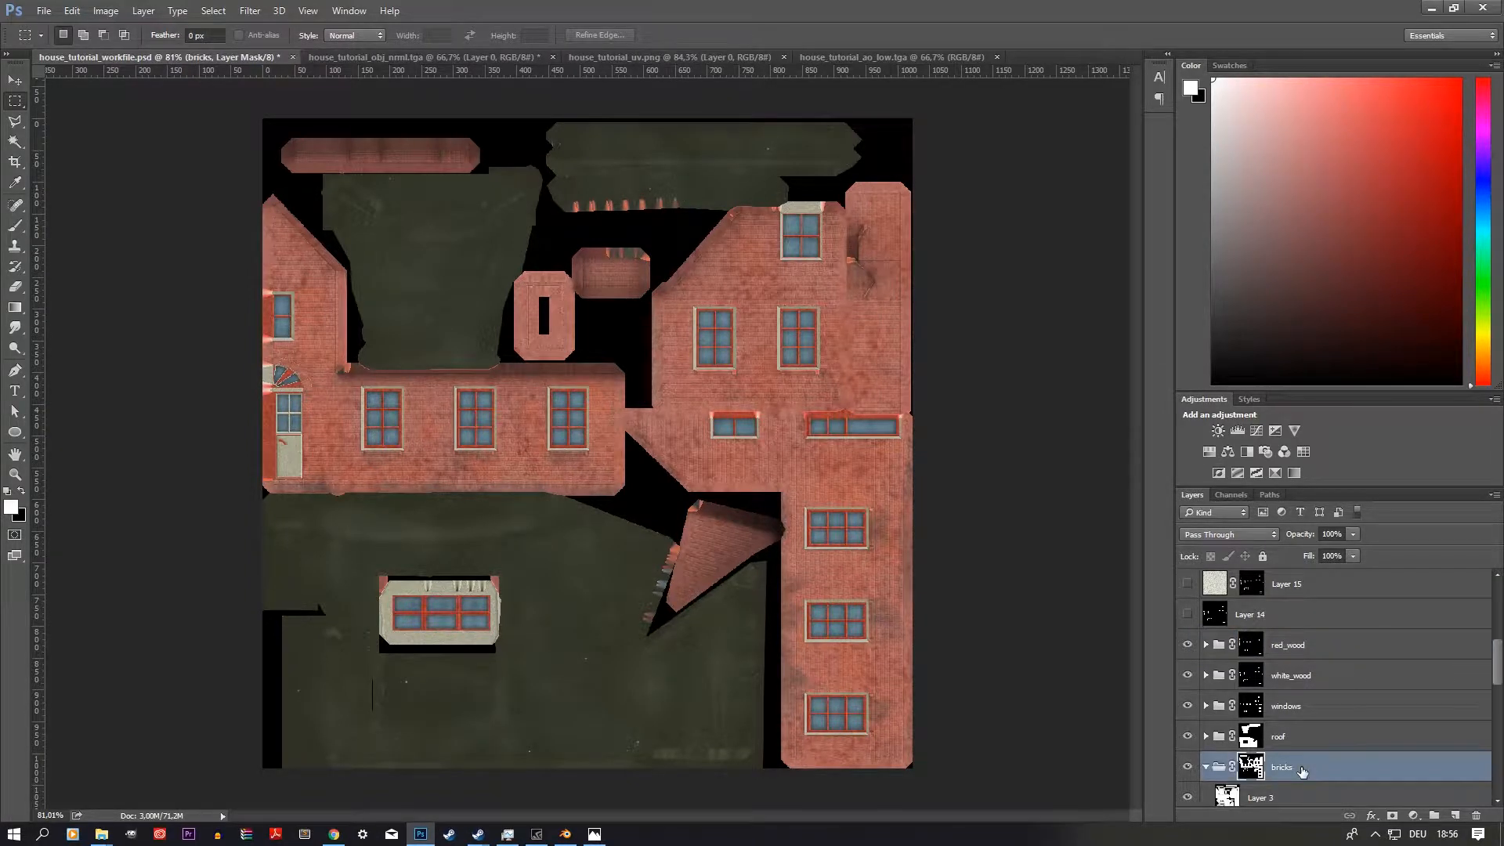
left_click(1305, 706)
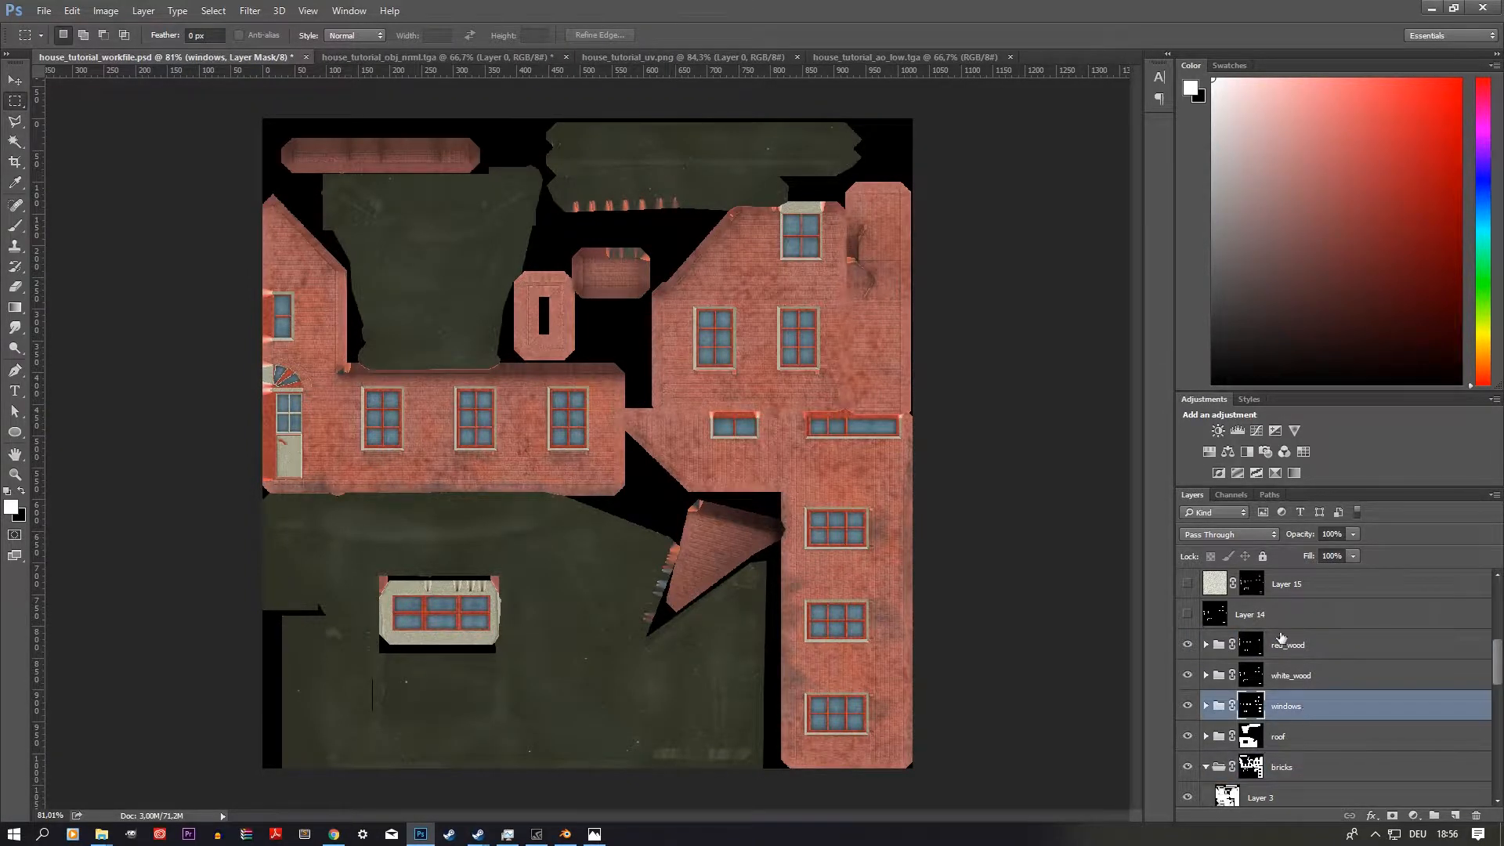
scroll(1222, 619, "up", 5)
left_click(1187, 707)
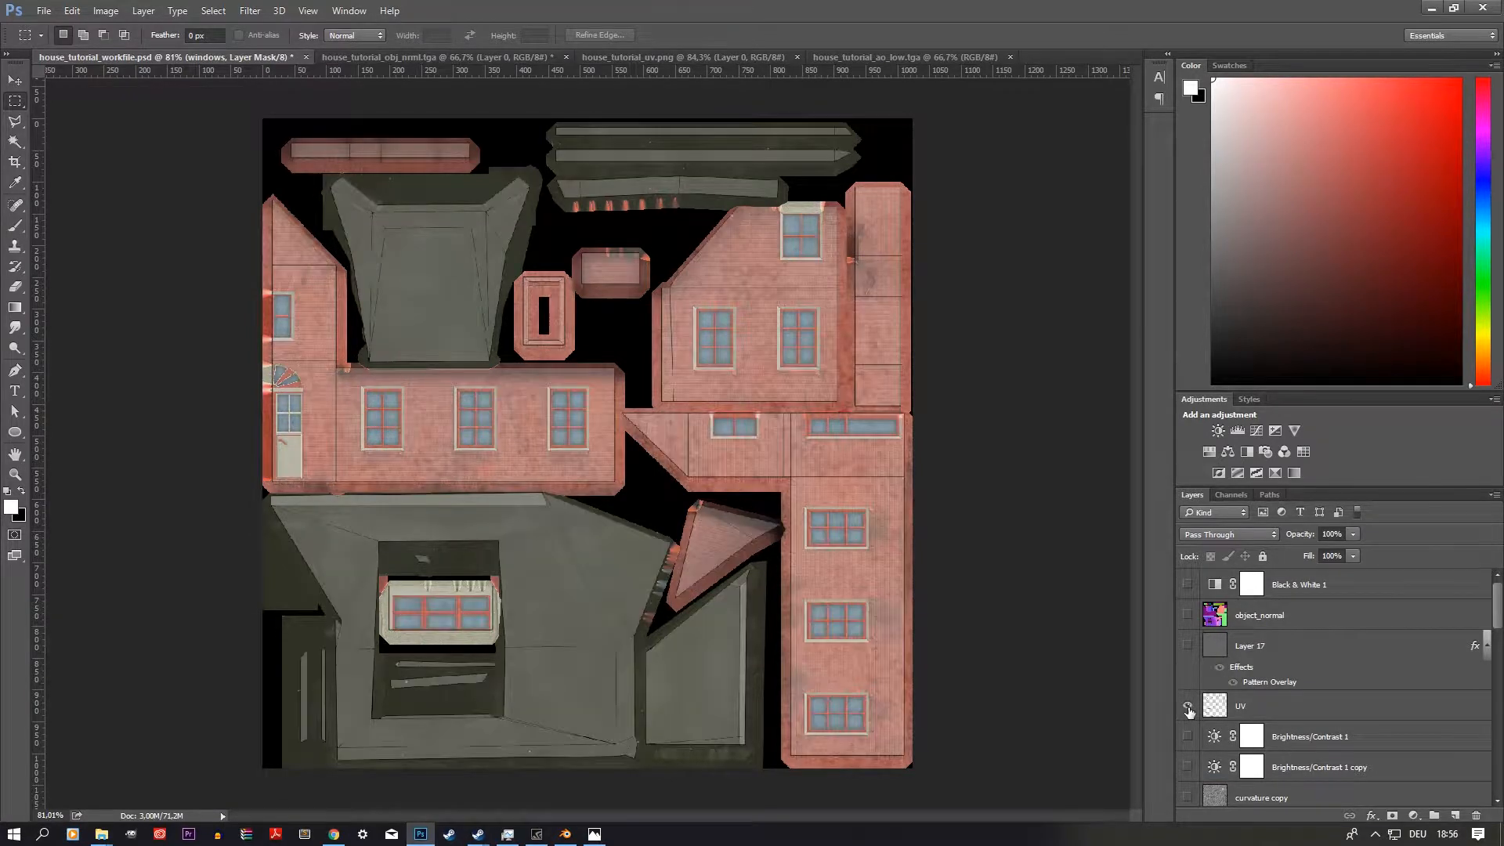
scroll(1313, 710, "down", 5)
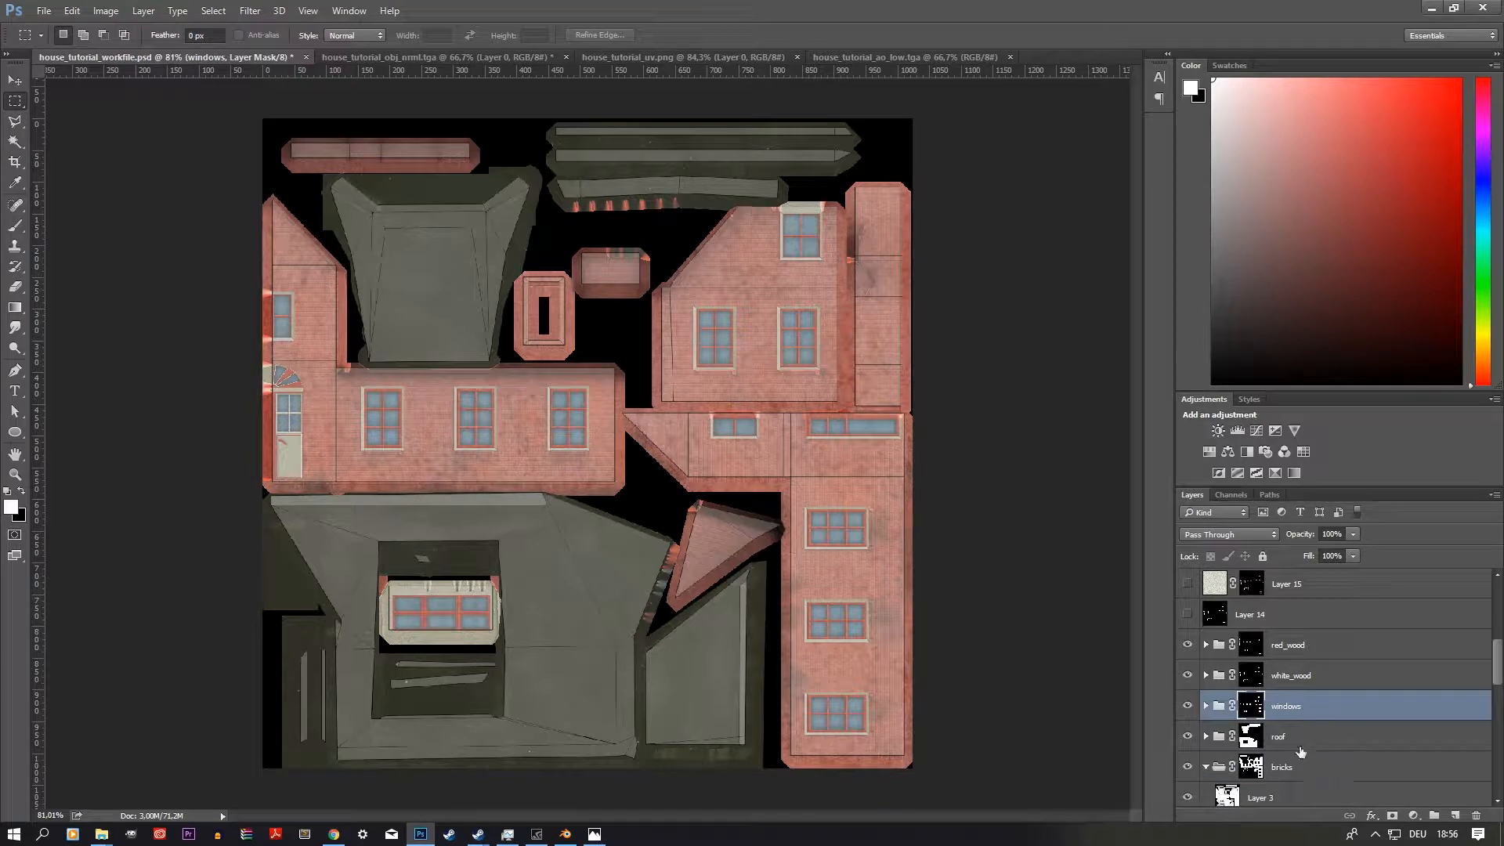
Step: Fill a rectangle of the roof group's mask with white over the reddish marks below the third roof strip
left_click(1306, 740)
scroll(656, 252, "up", 3, "alt")
scroll(659, 262, "up", 3)
left_click_drag(506, 234, 778, 309)
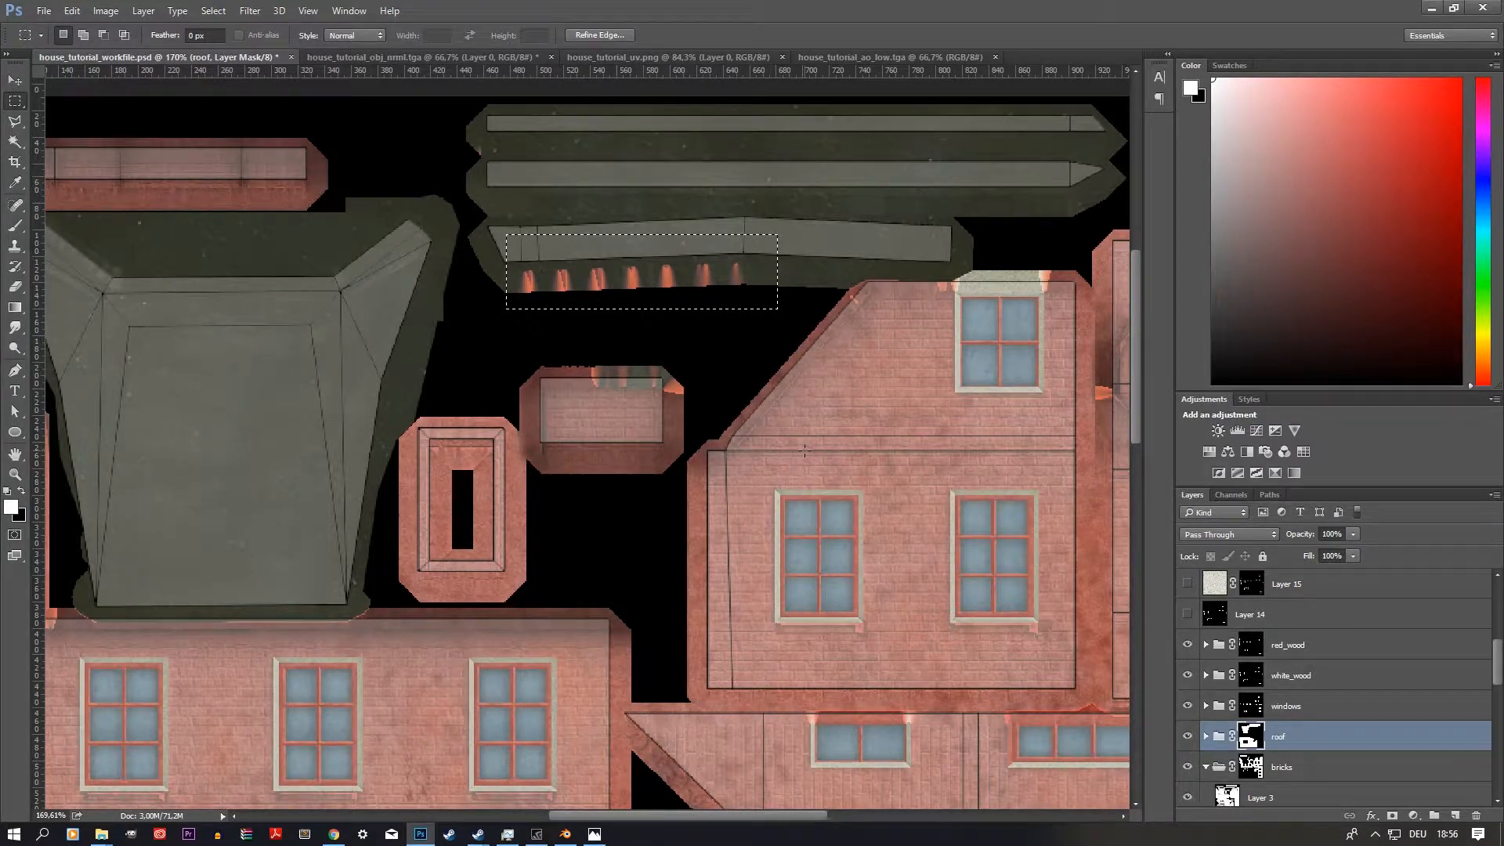
key("alt+BackSpace")
key("ctrl+d")
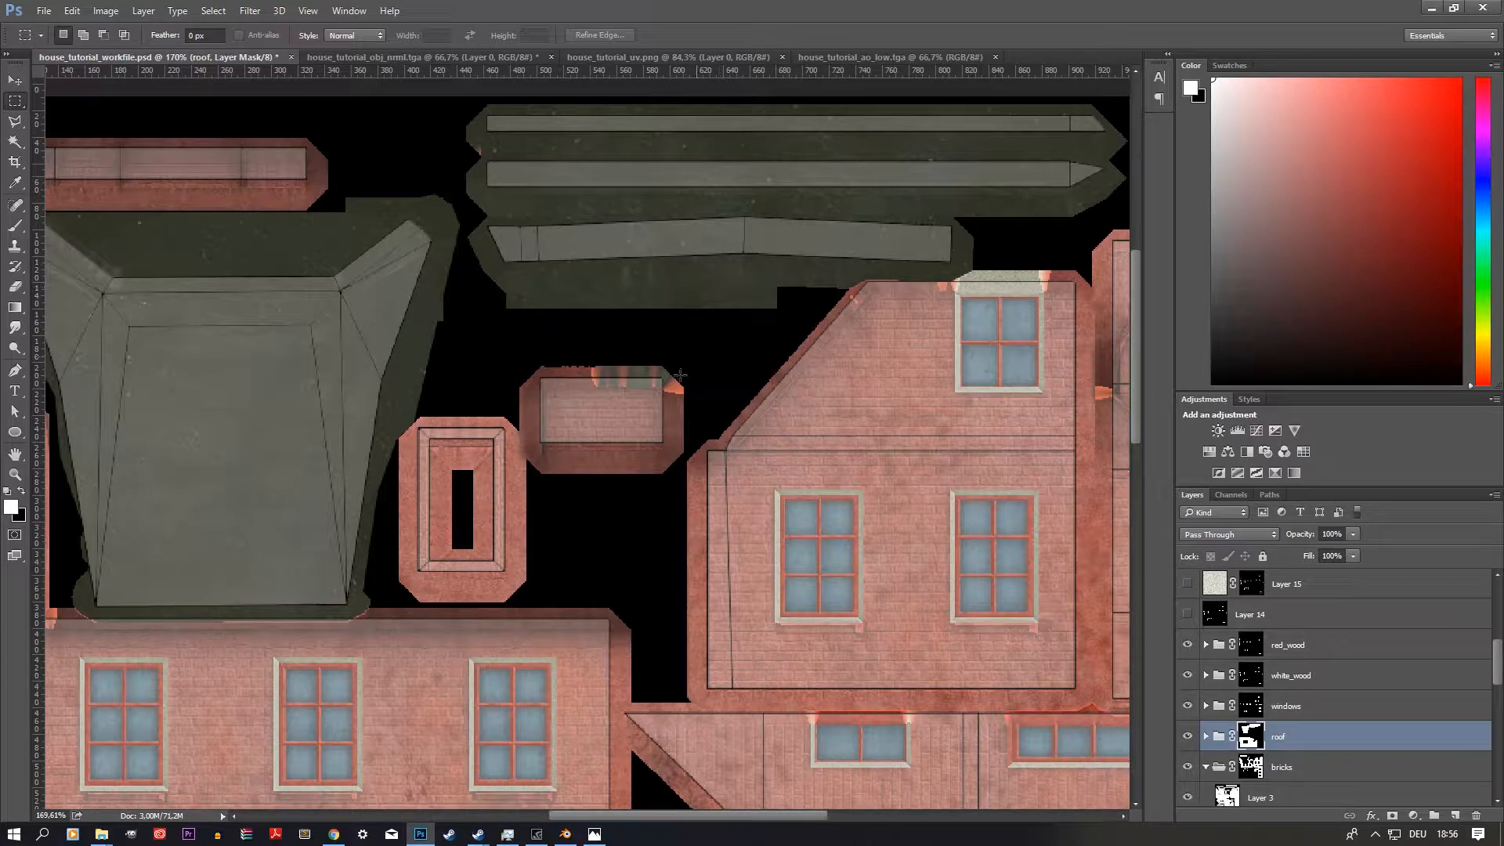
Step: Extend the roof mask with a white rectangle covering the gap between the large roof piece and the roof strips
left_click_drag(360, 103, 716, 305)
key("alt+BackSpace")
key("ctrl+d")
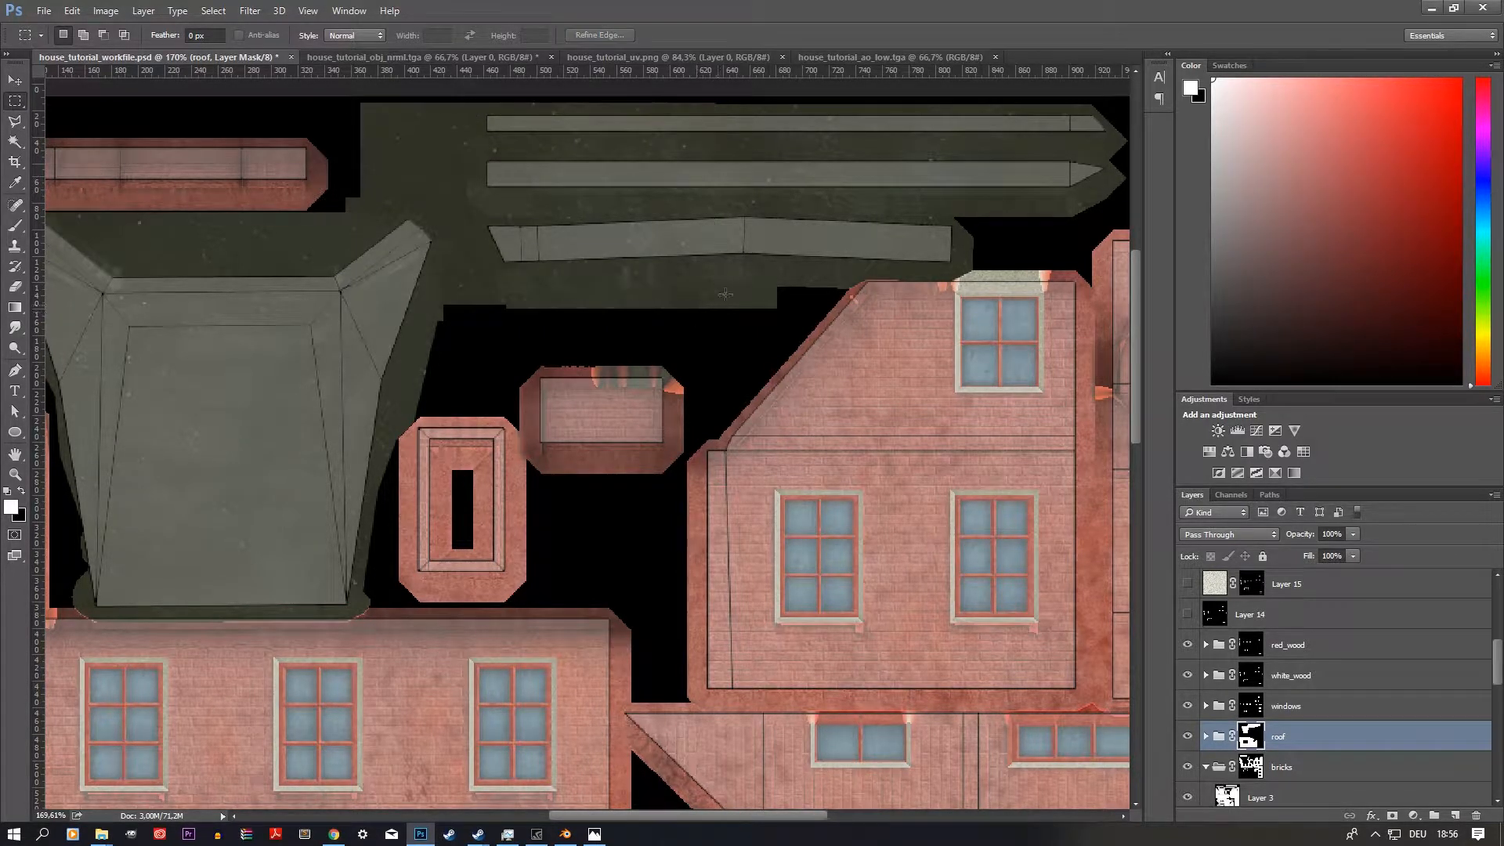
scroll(606, 327, "down", 5, "alt")
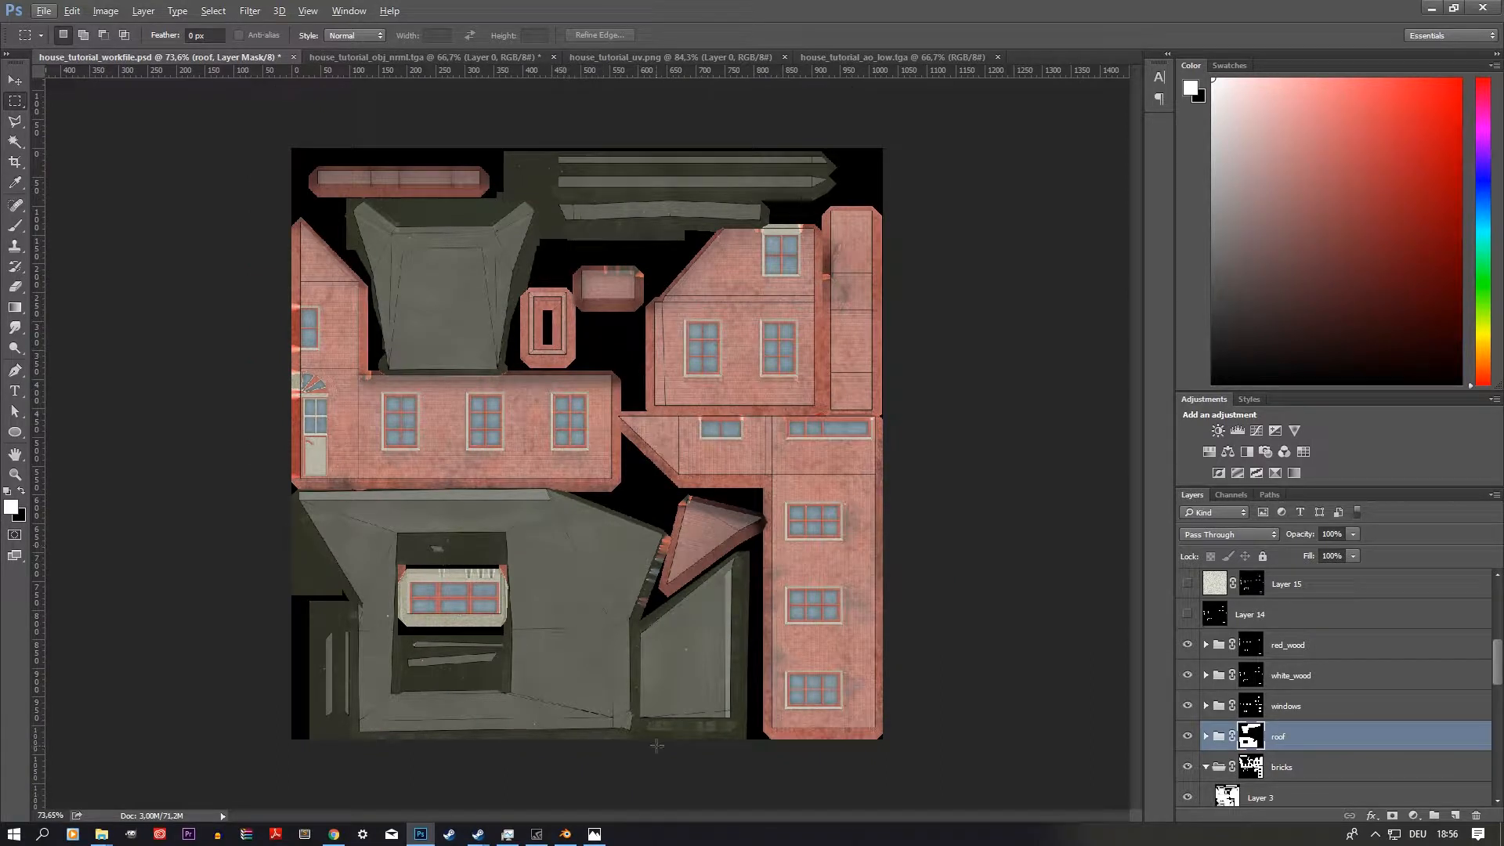
scroll(657, 746, "up", 5, "alt")
scroll(657, 746, "down", 3)
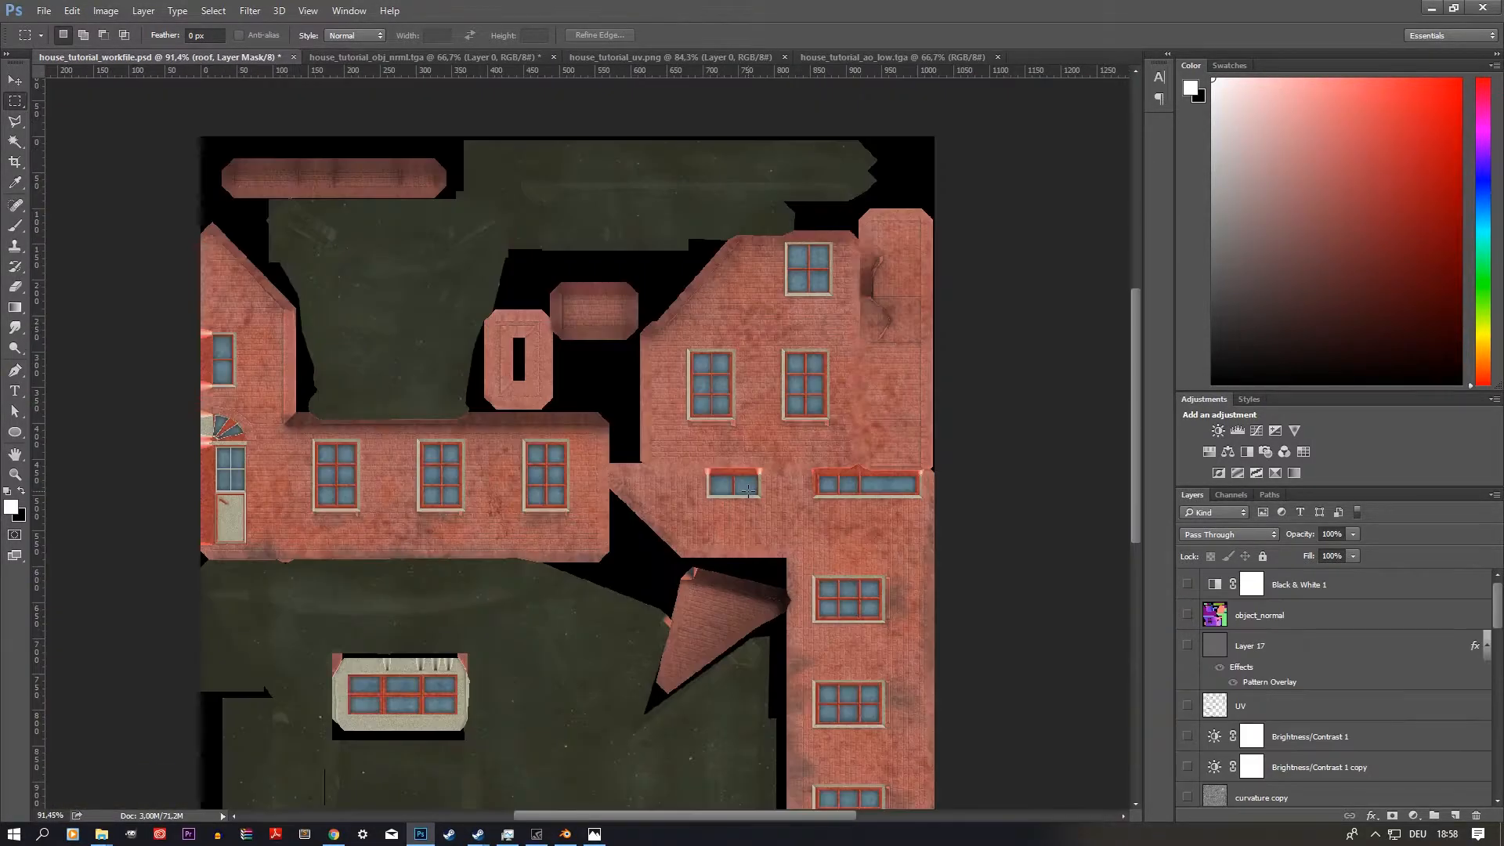
scroll(745, 725, "down", 2, "alt")
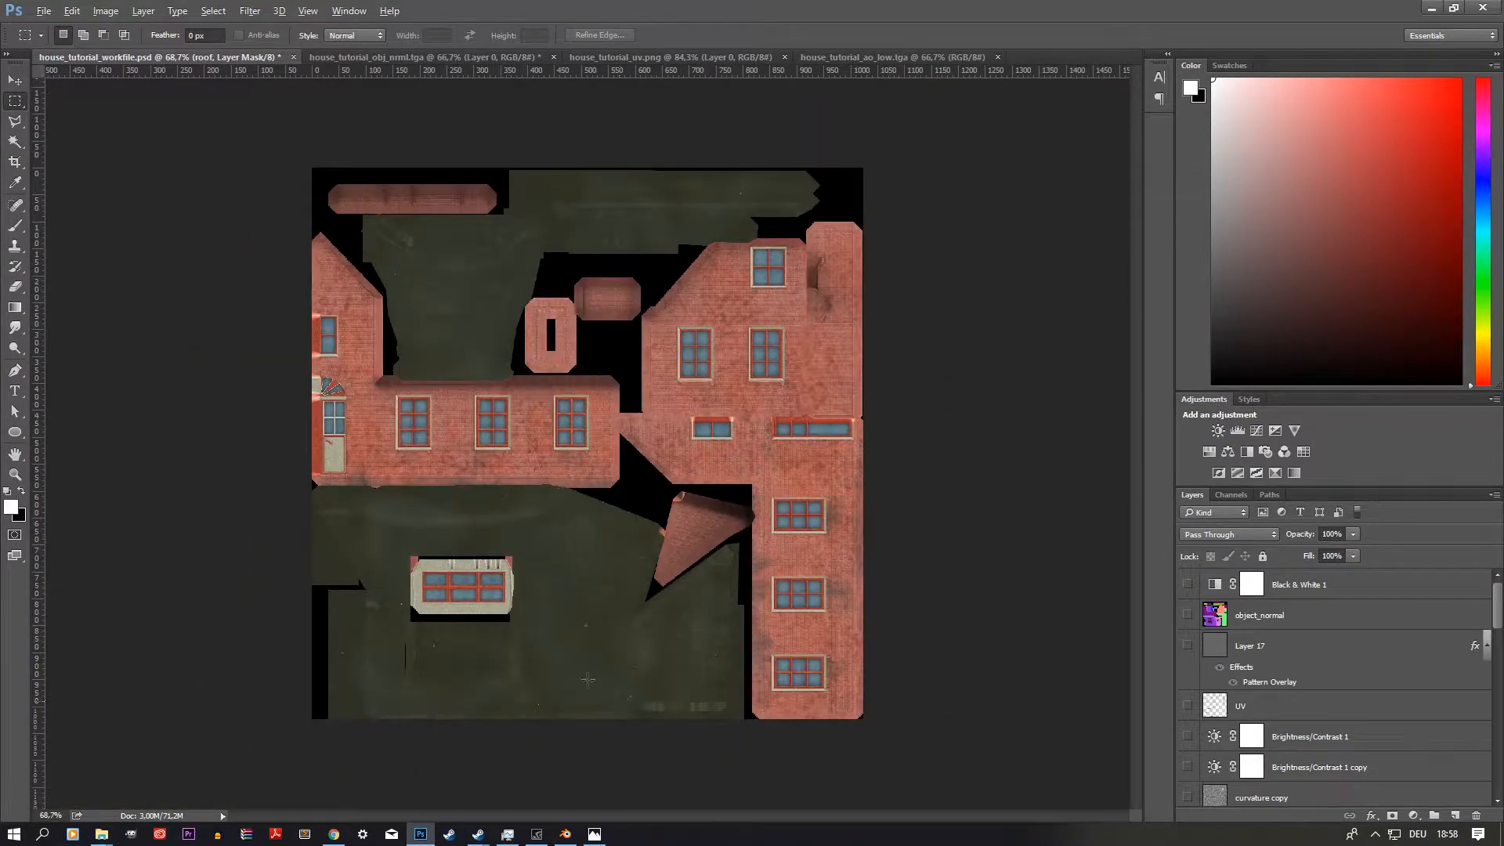
scroll(517, 459, "up", 1, "alt")
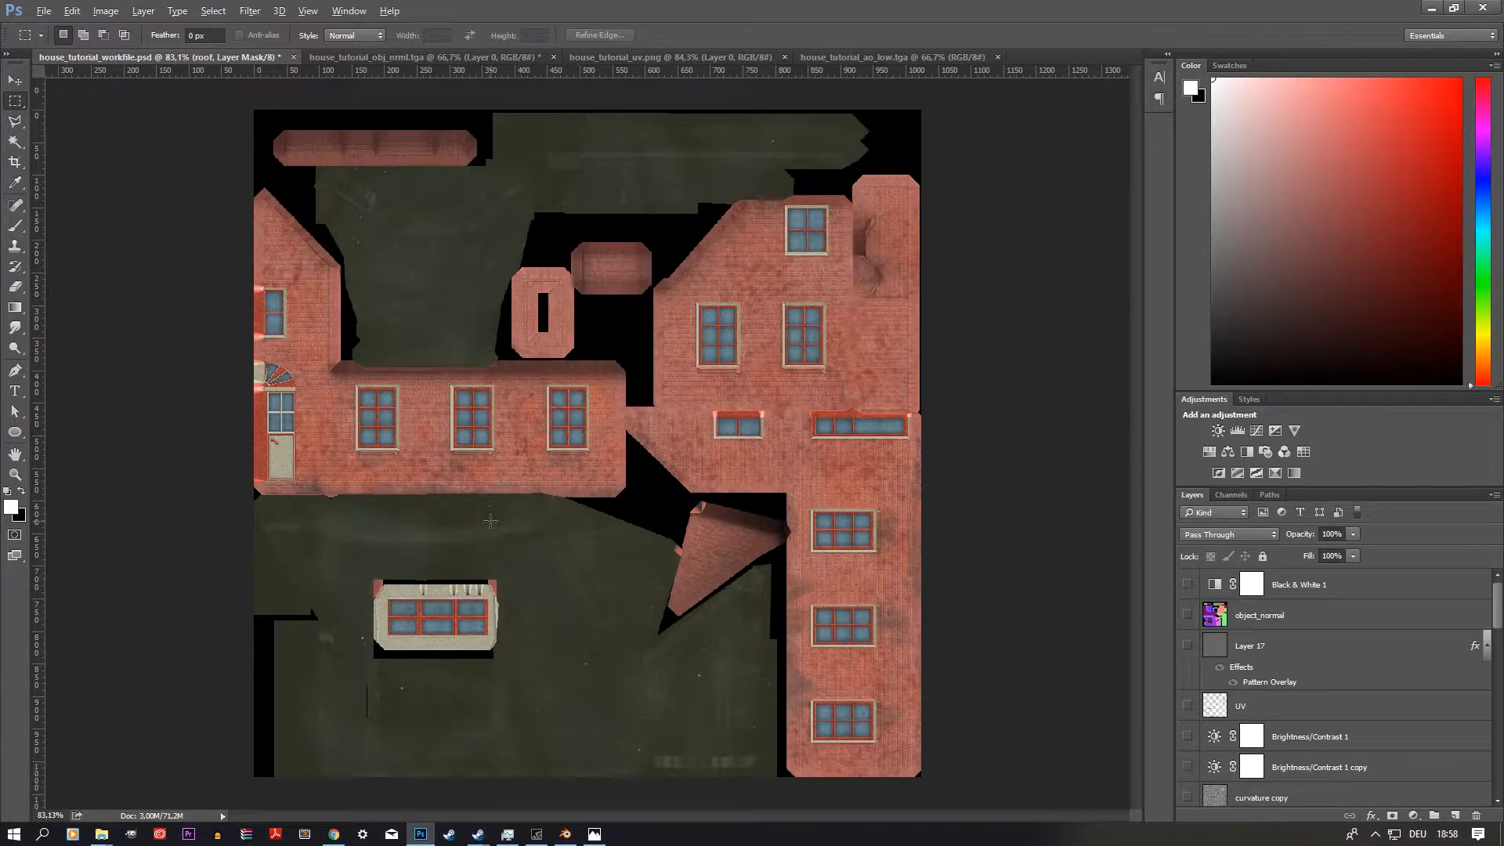
scroll(486, 510, "down", 1, "alt")
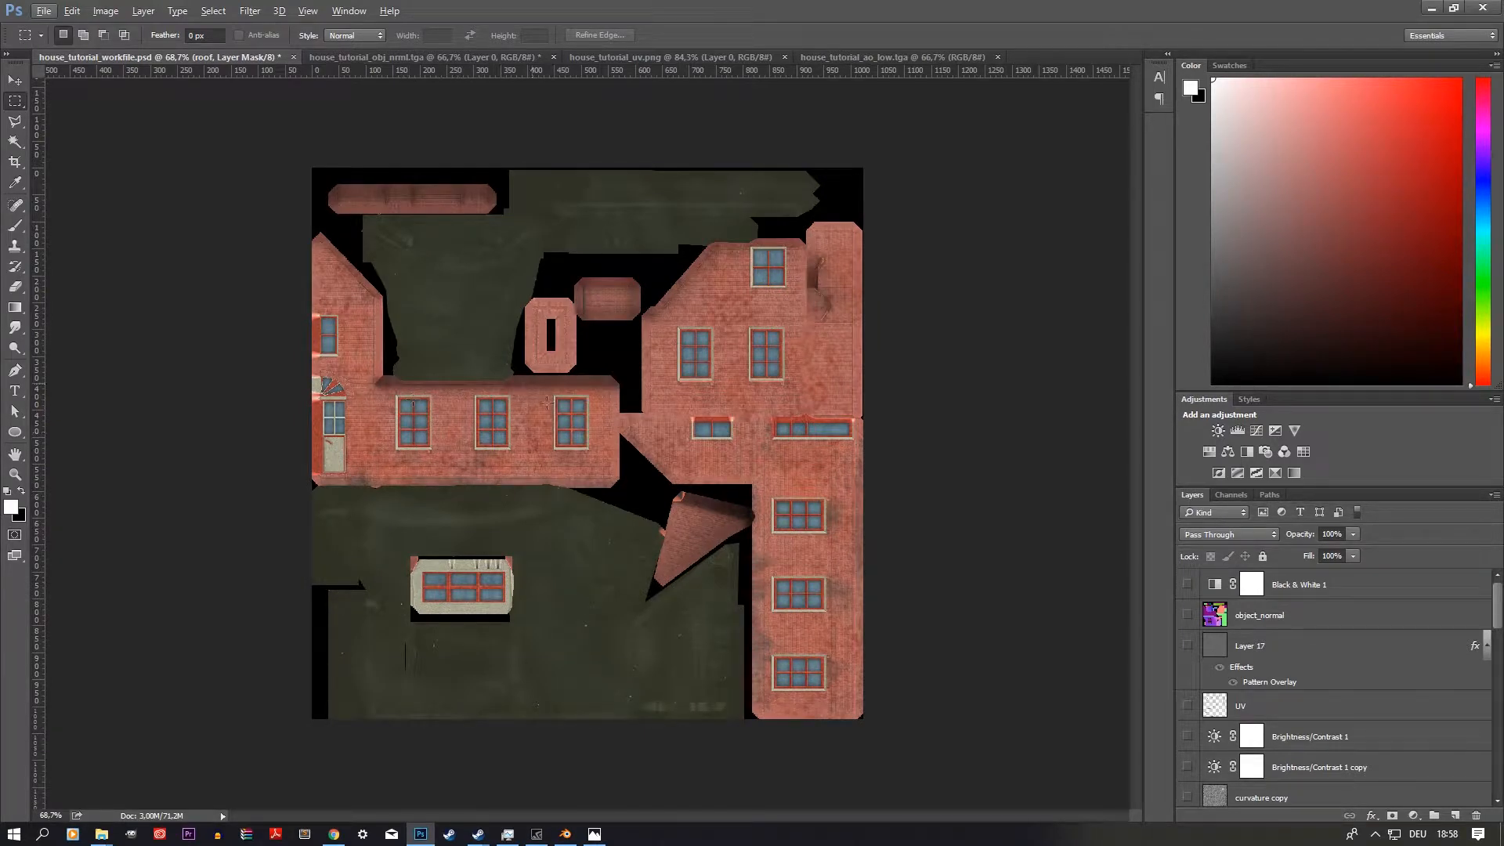
Step: Expand the roof group and add a new empty layer above Layer 18
scroll(1273, 698, "down", 5)
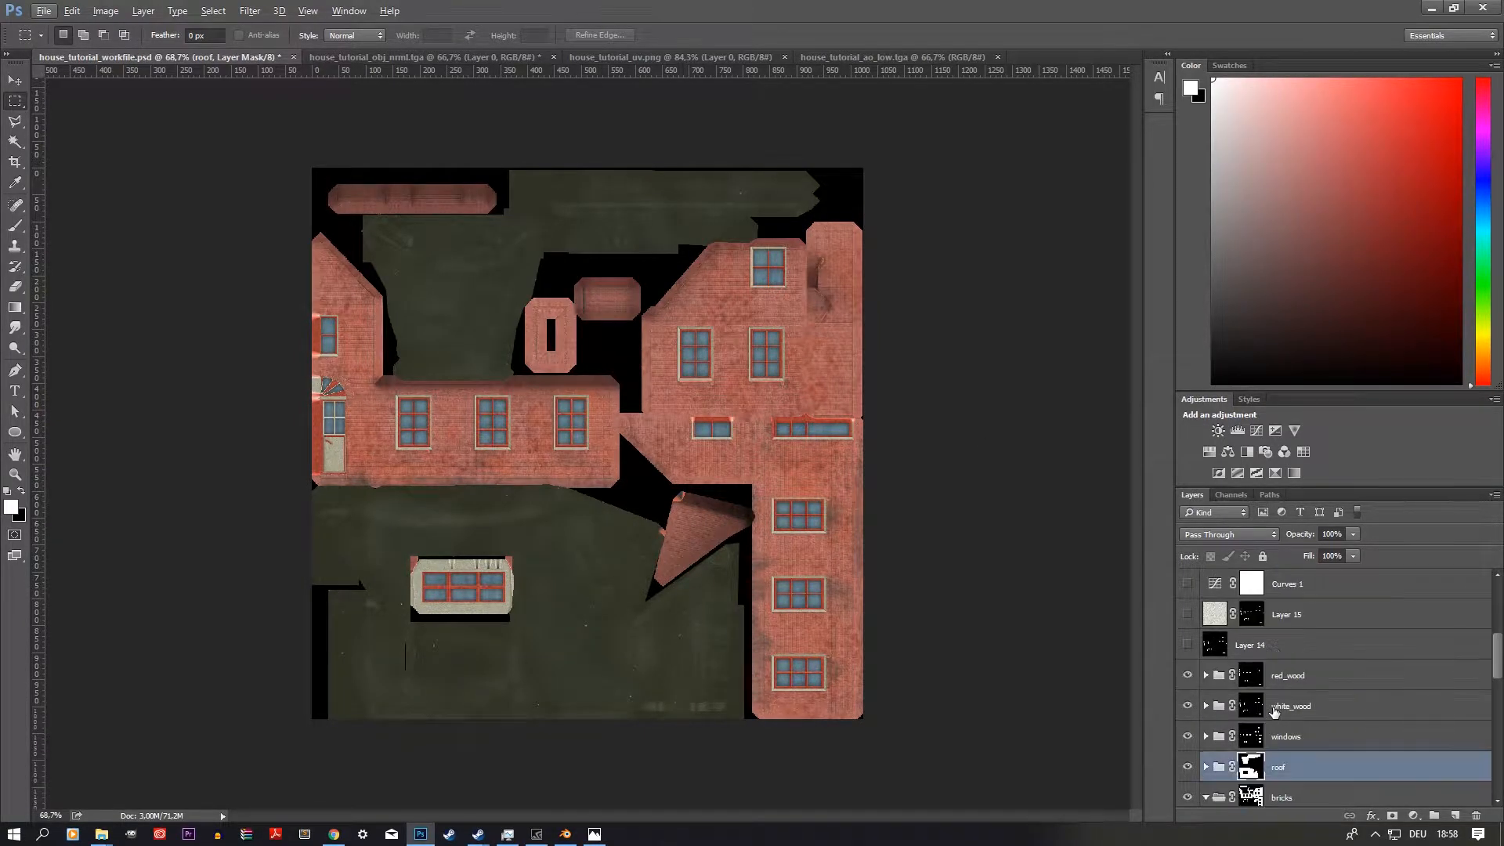
left_click(1207, 677)
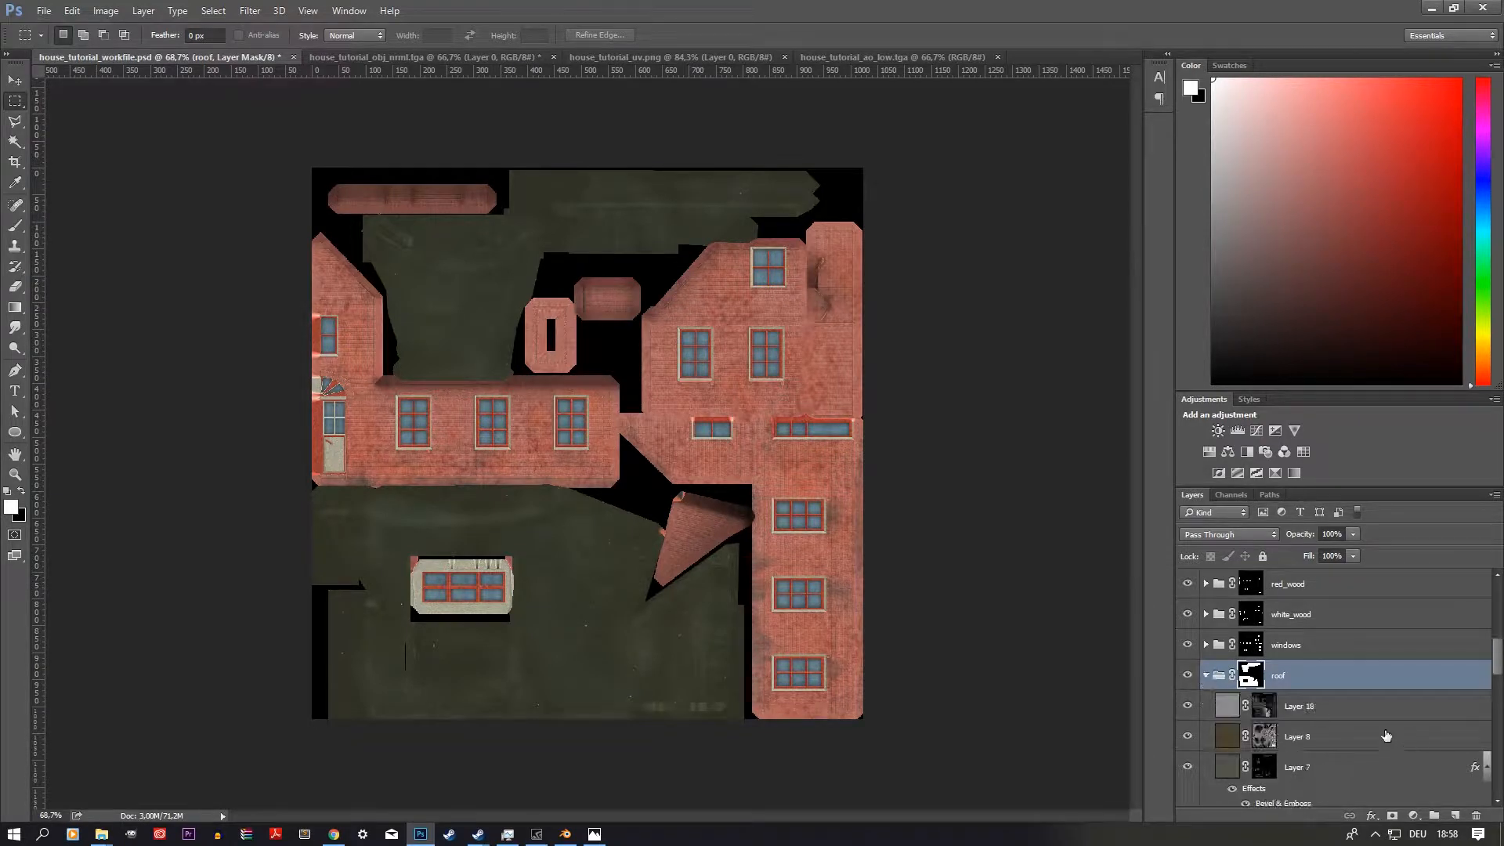
left_click(1343, 709)
left_click(1455, 816)
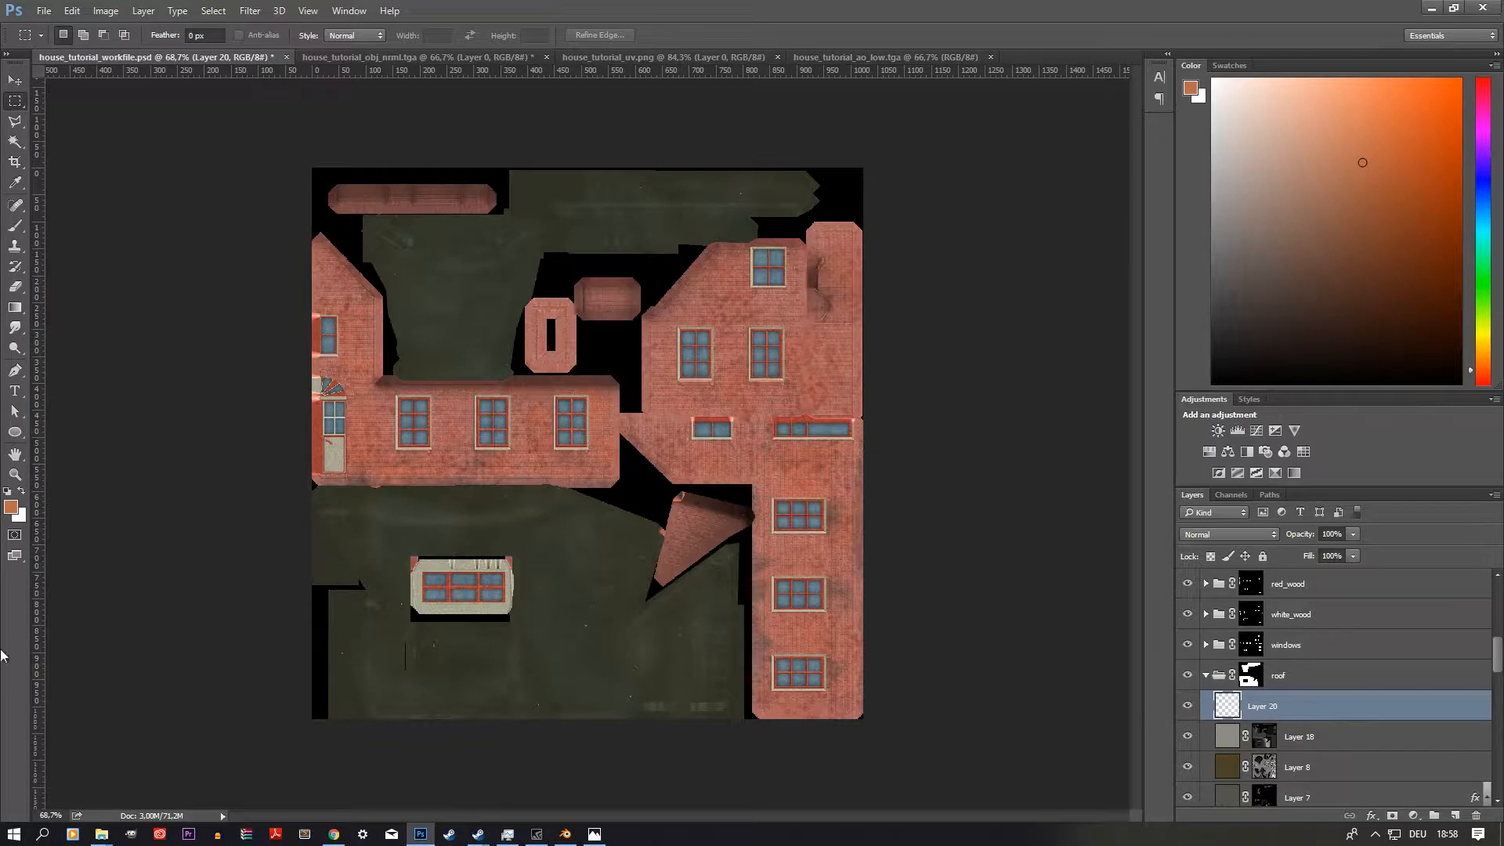
Step: Fill the new roof layer with a muted grey-violet foreground colour and add a white layer mask to it
left_click(11, 508)
left_click_drag(787, 601, 703, 532)
left_click_drag(916, 531, 921, 515)
left_click_drag(759, 508, 723, 533)
left_click(1060, 446)
key("m")
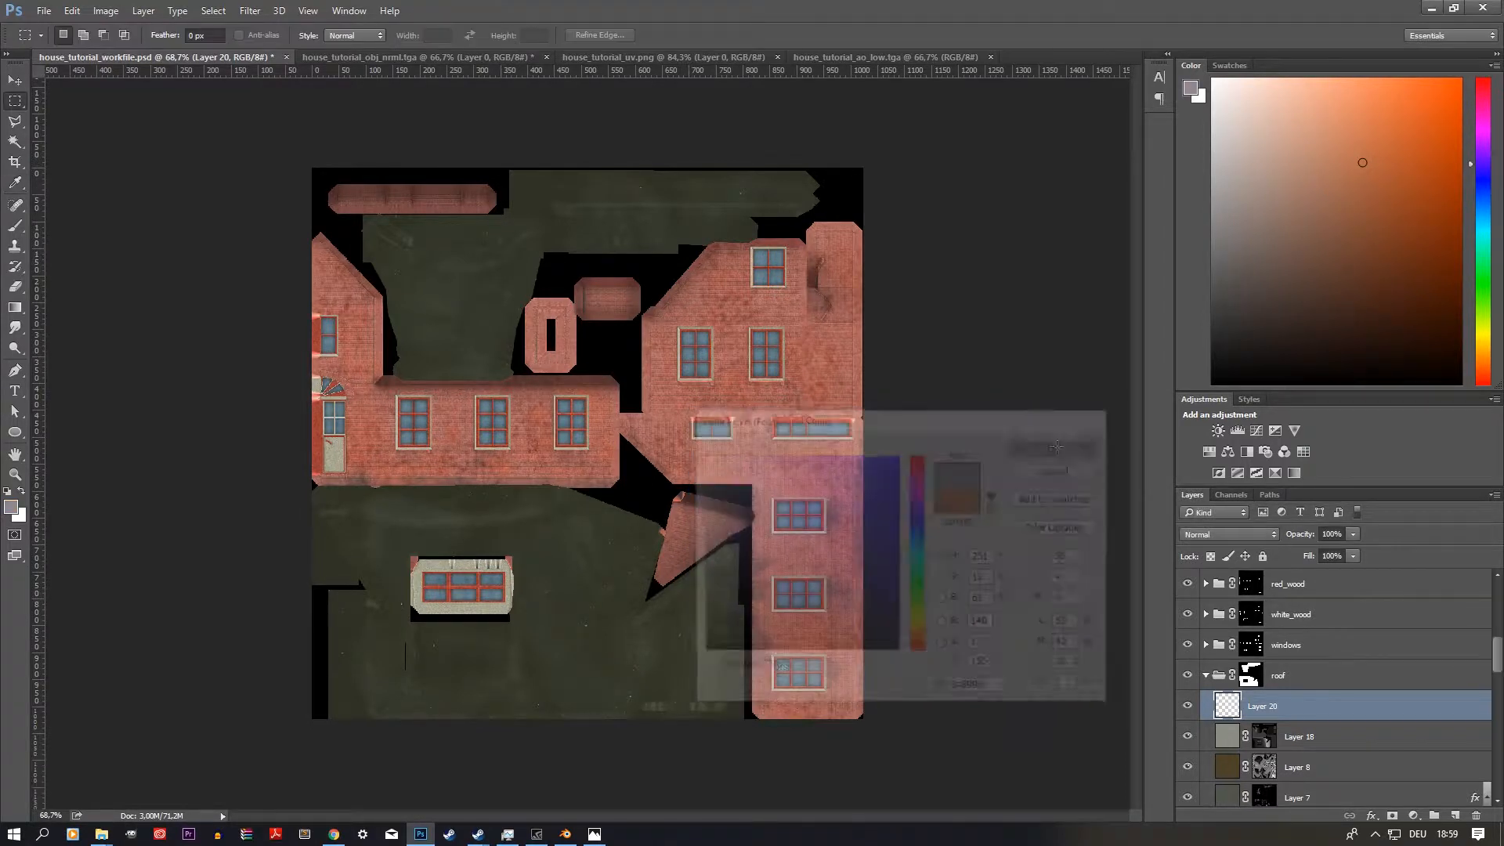
key("alt+BackSpace")
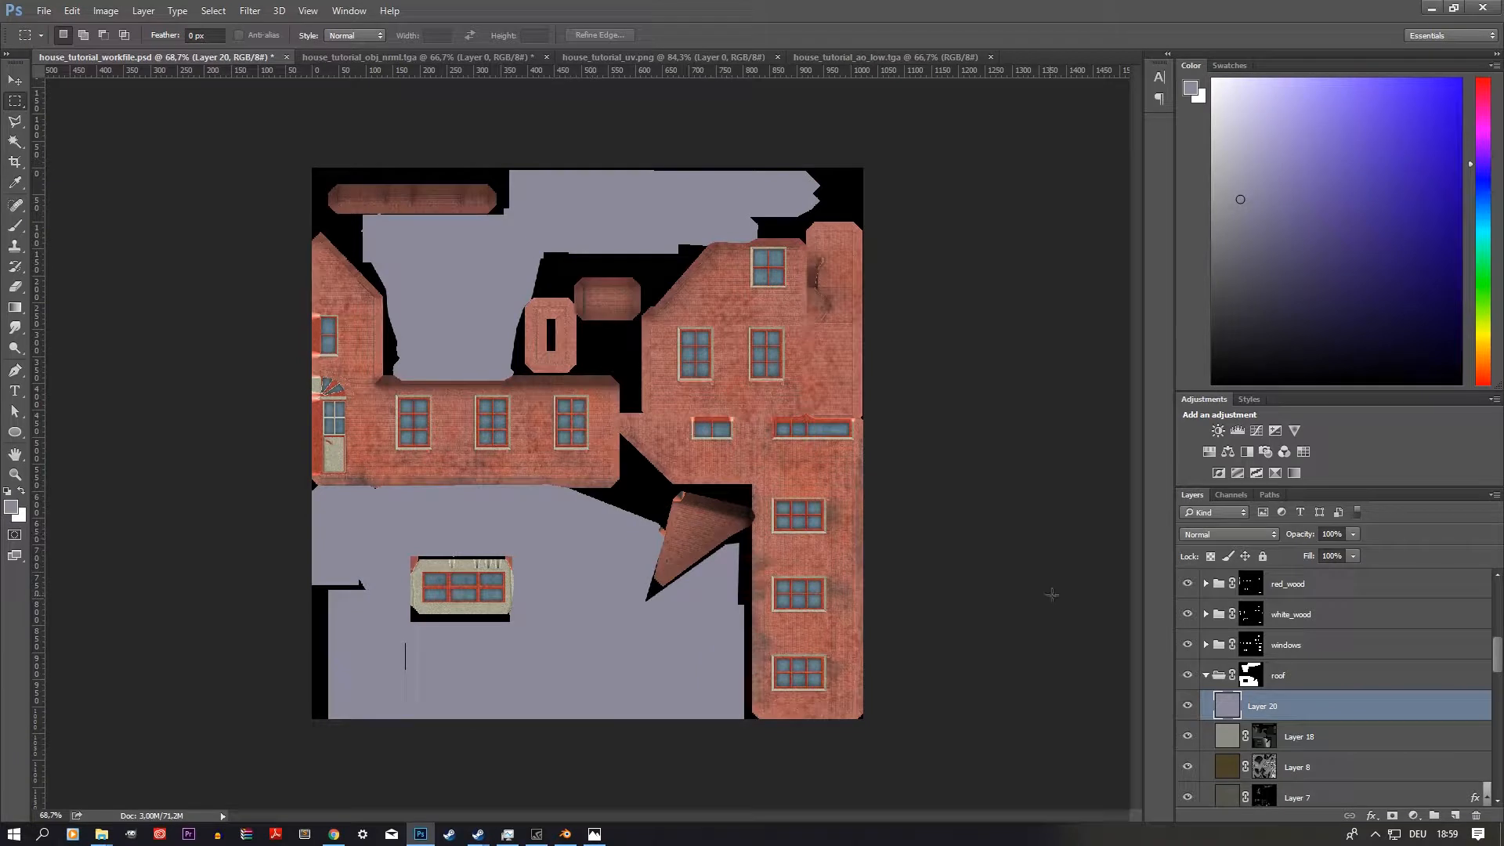
left_click(1392, 815)
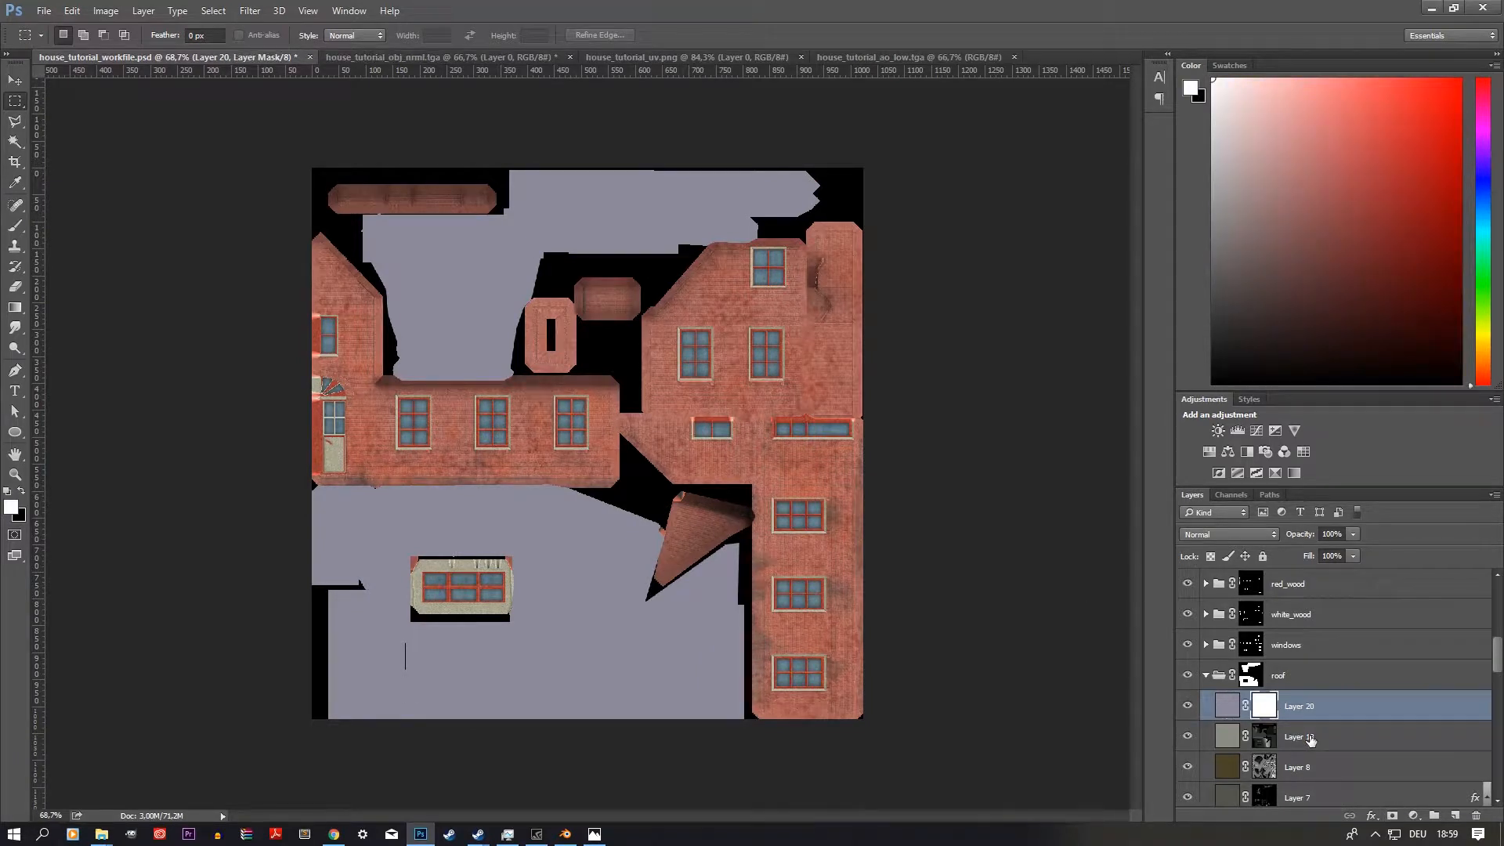
key("ctrl+i")
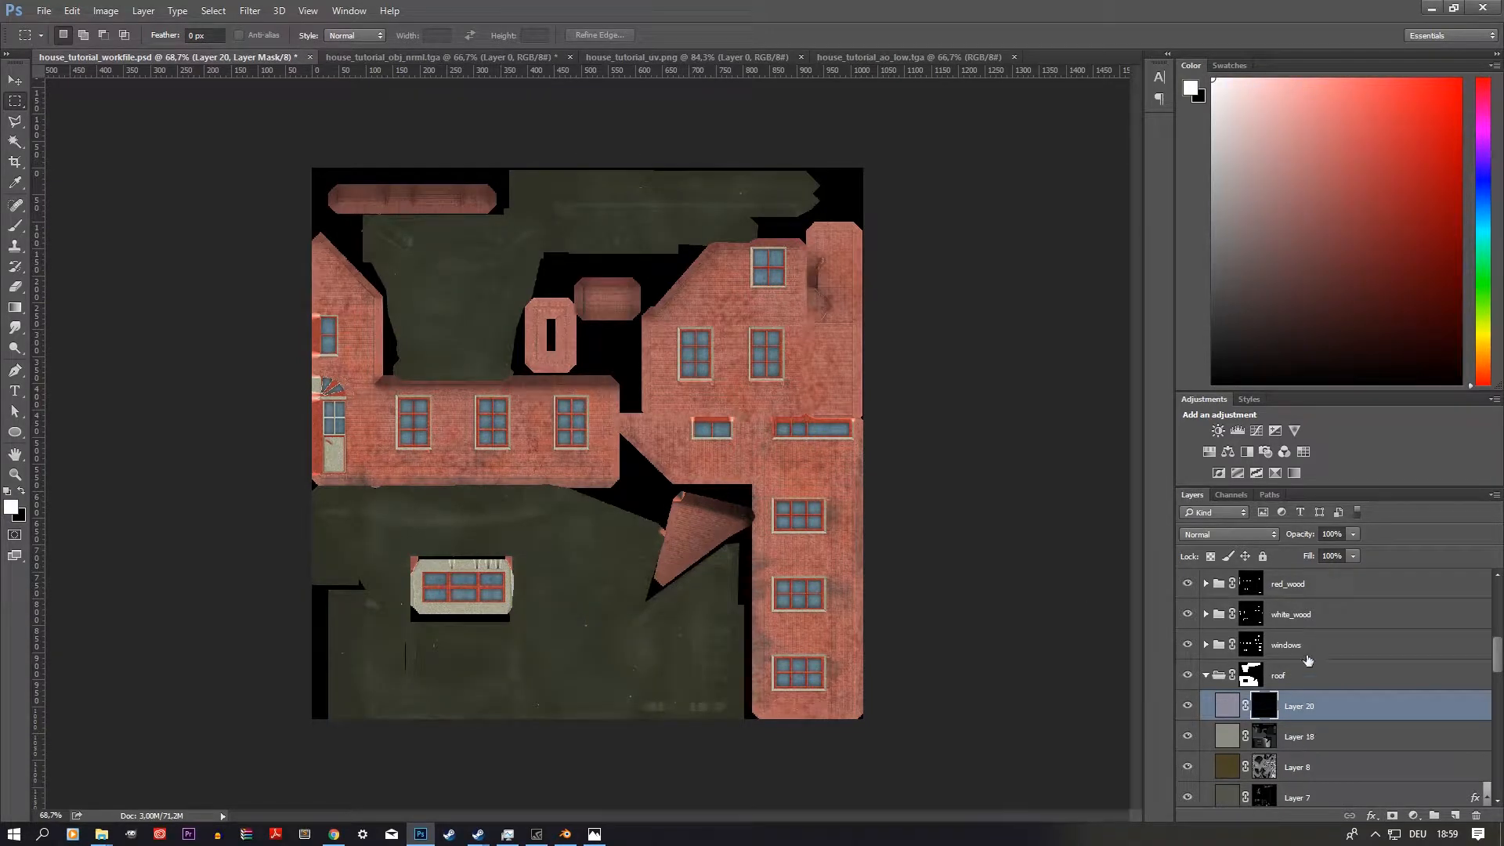
double_click(1226, 706)
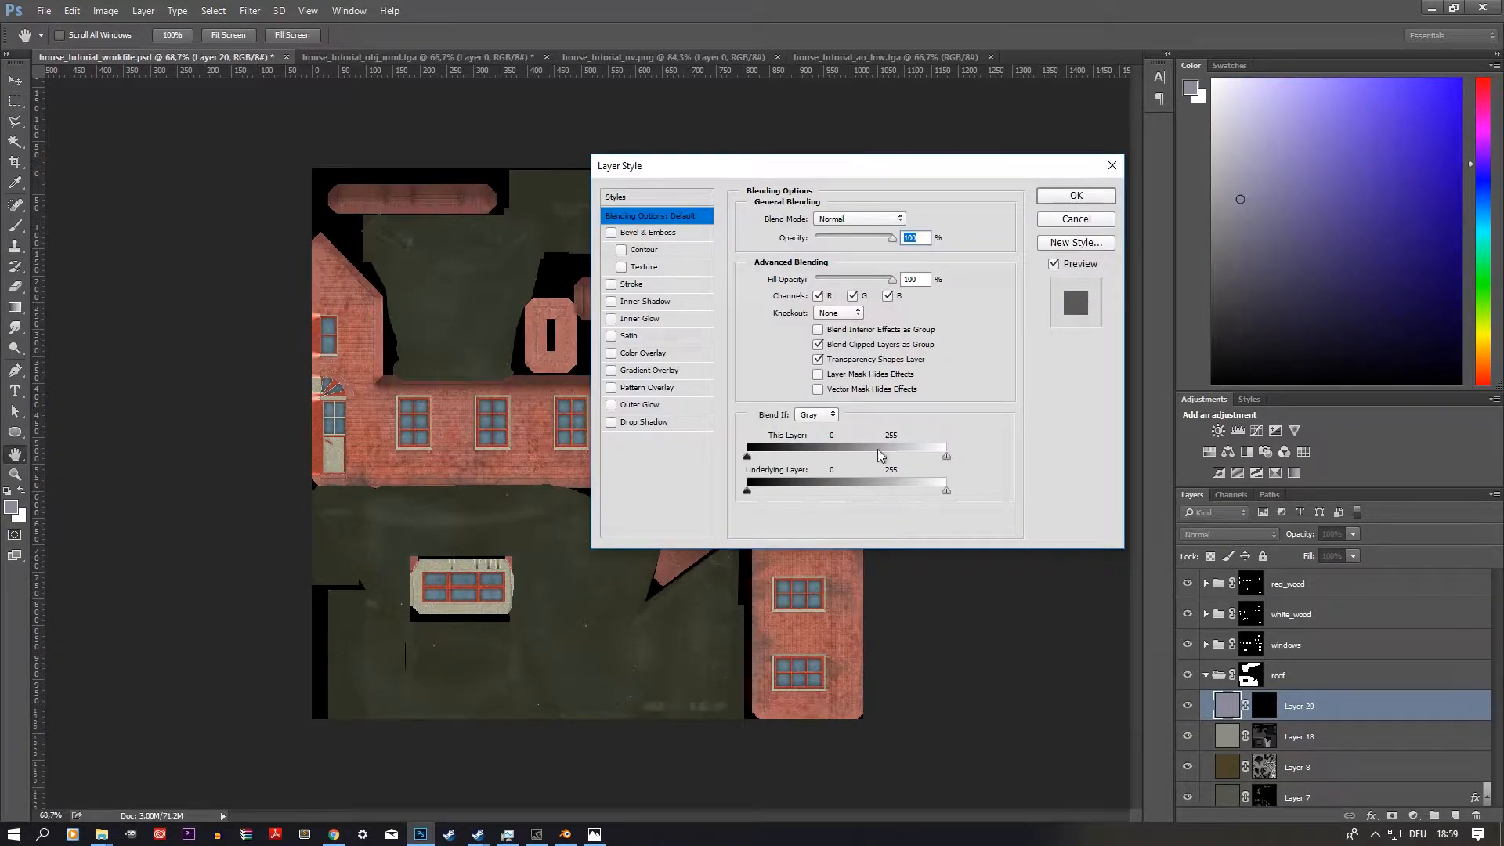
left_click(1078, 220)
left_click(1269, 705)
key("ctrl+i")
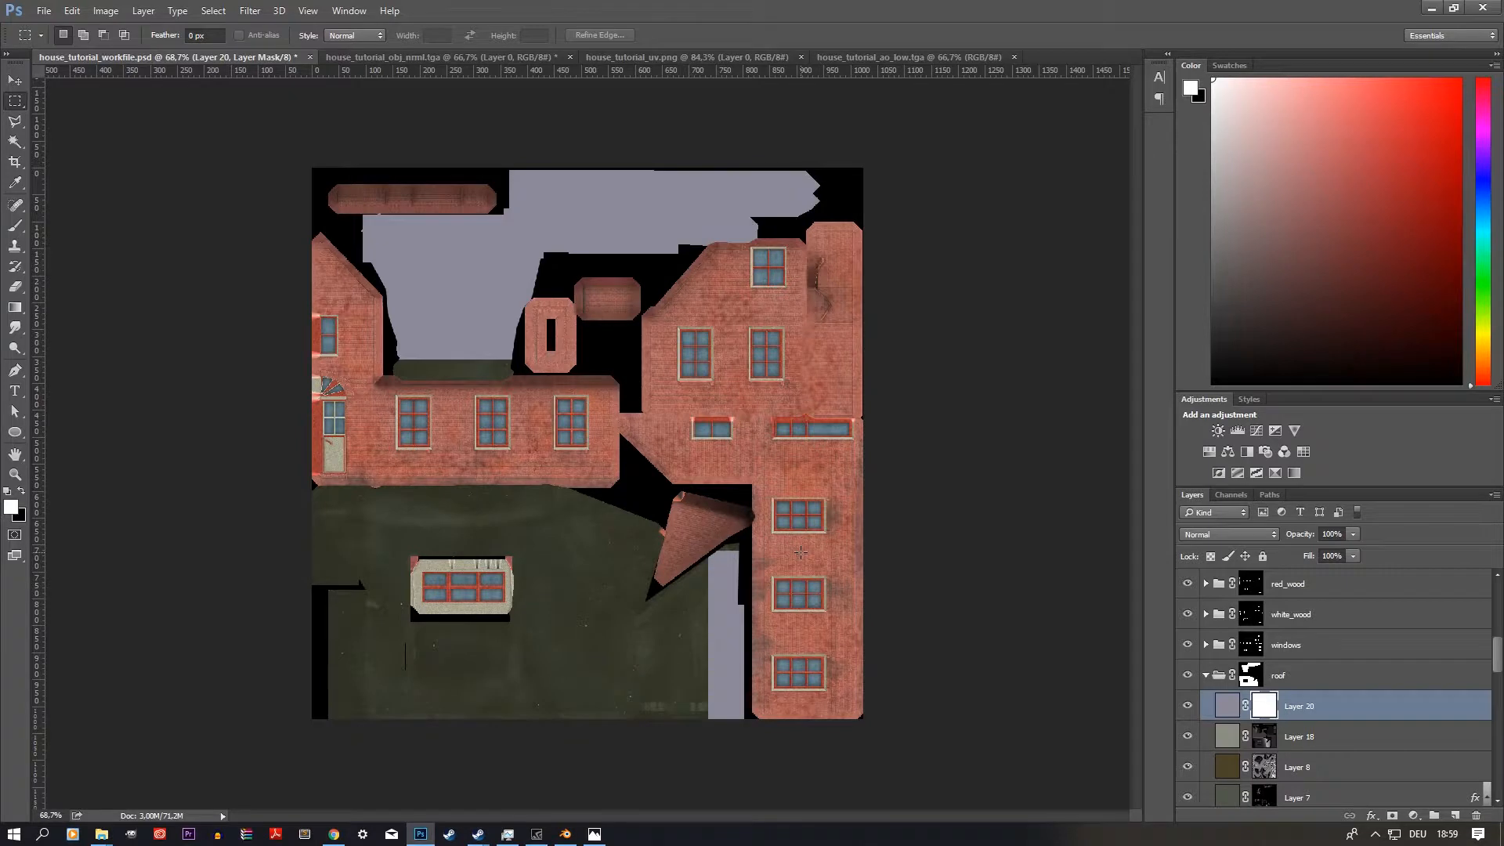
Step: Add a Pattern Overlay to Layer 20 in the roof group, using a grey noise pattern at 99% scale
double_click(1218, 708)
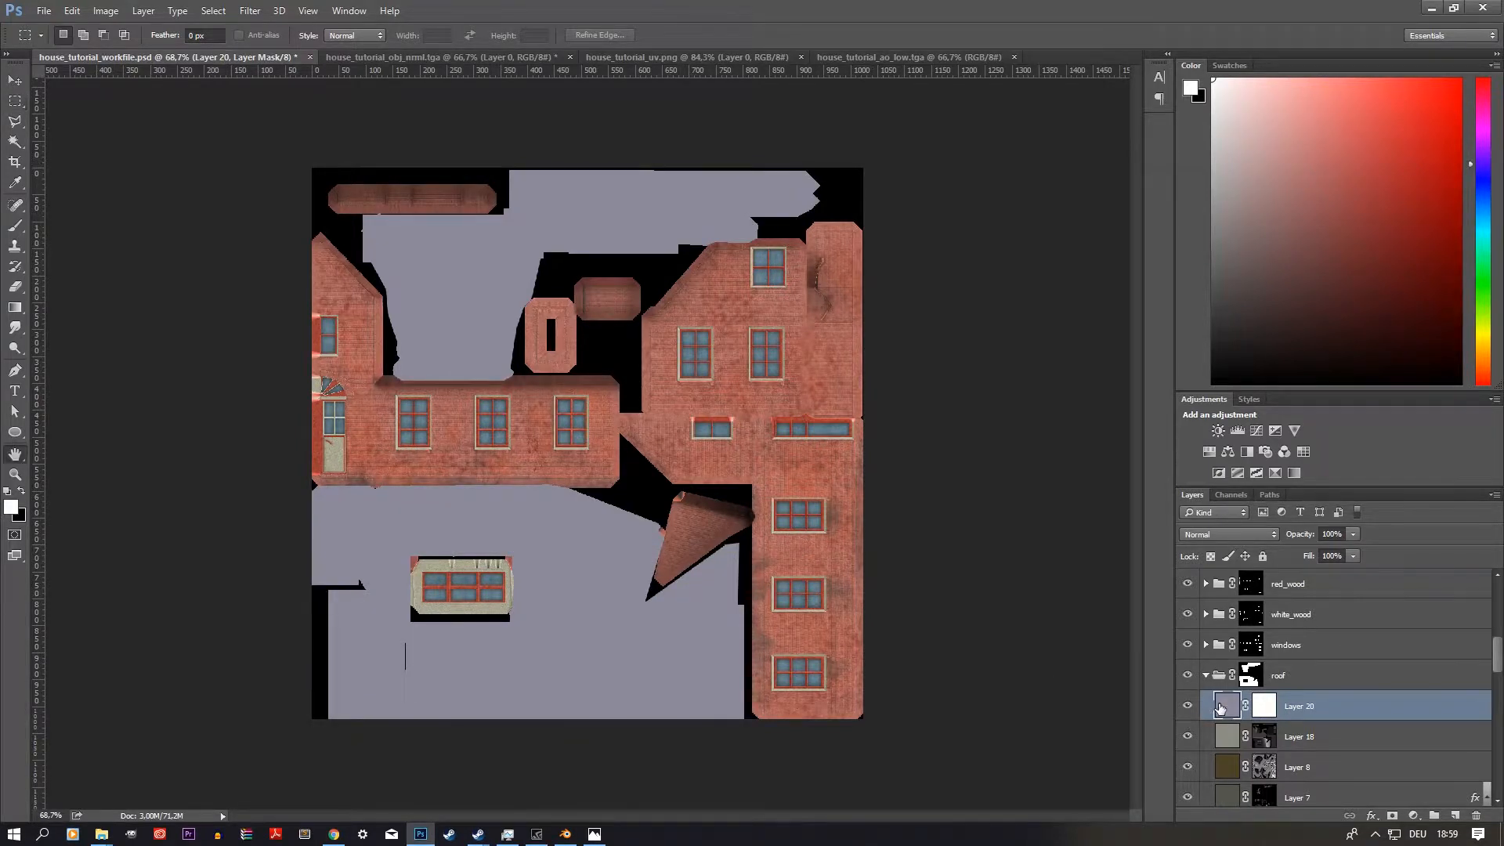
left_click(664, 388)
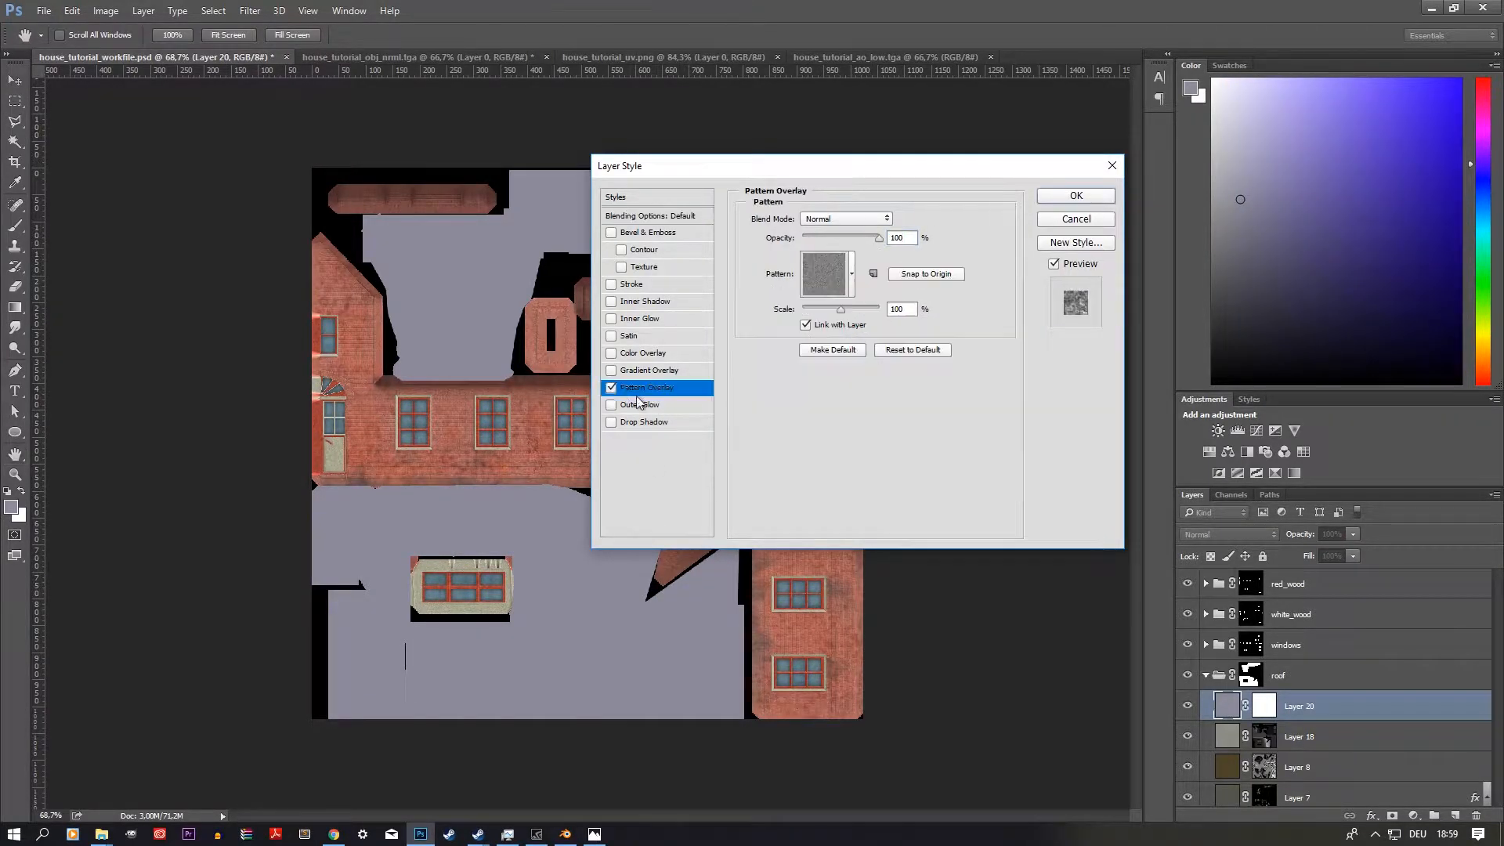
scroll(441, 649, "up", 5, "alt")
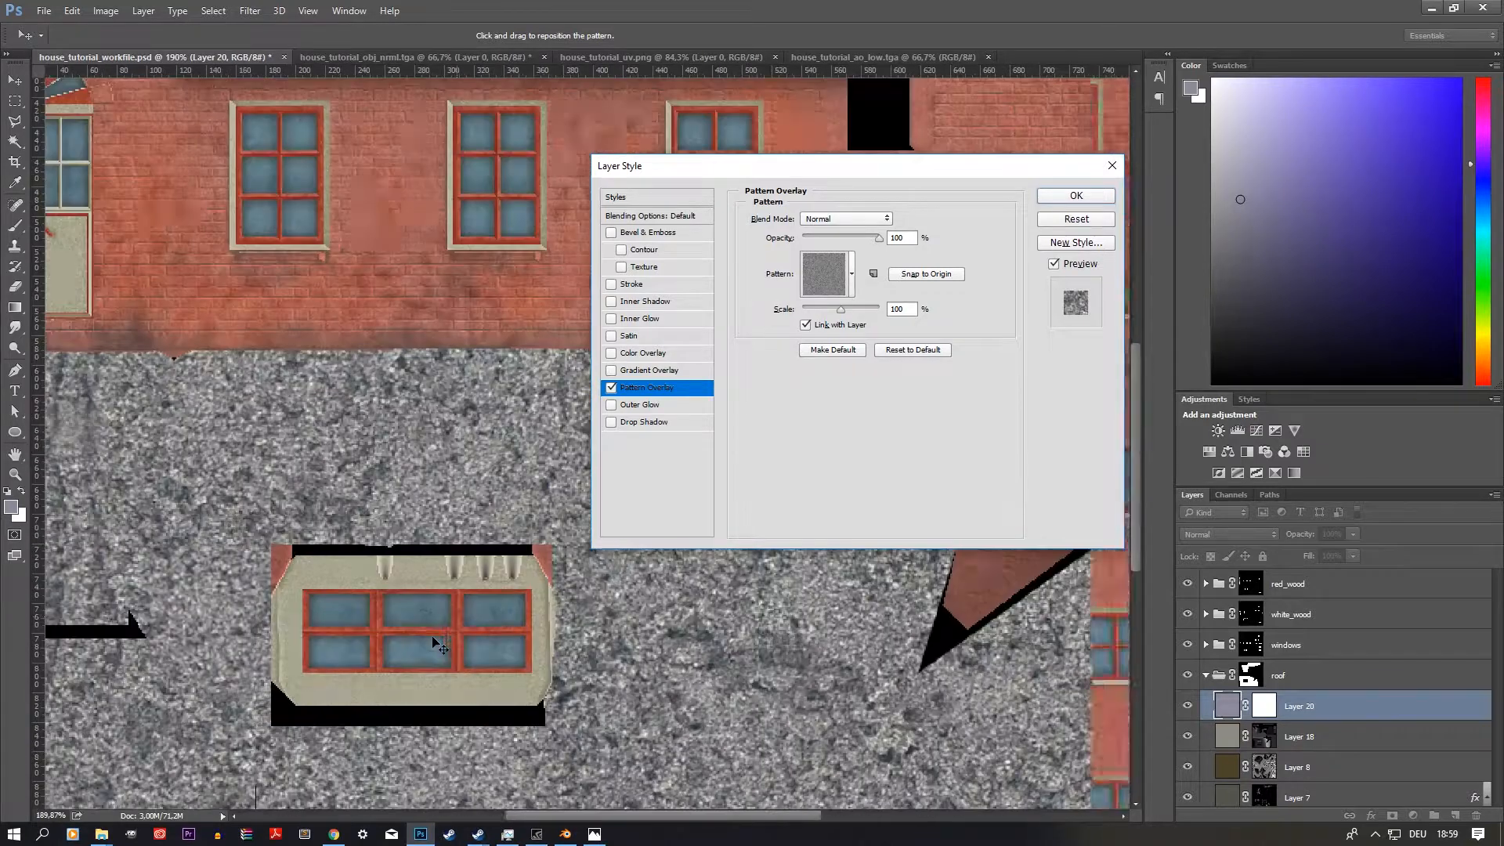
left_click(852, 273)
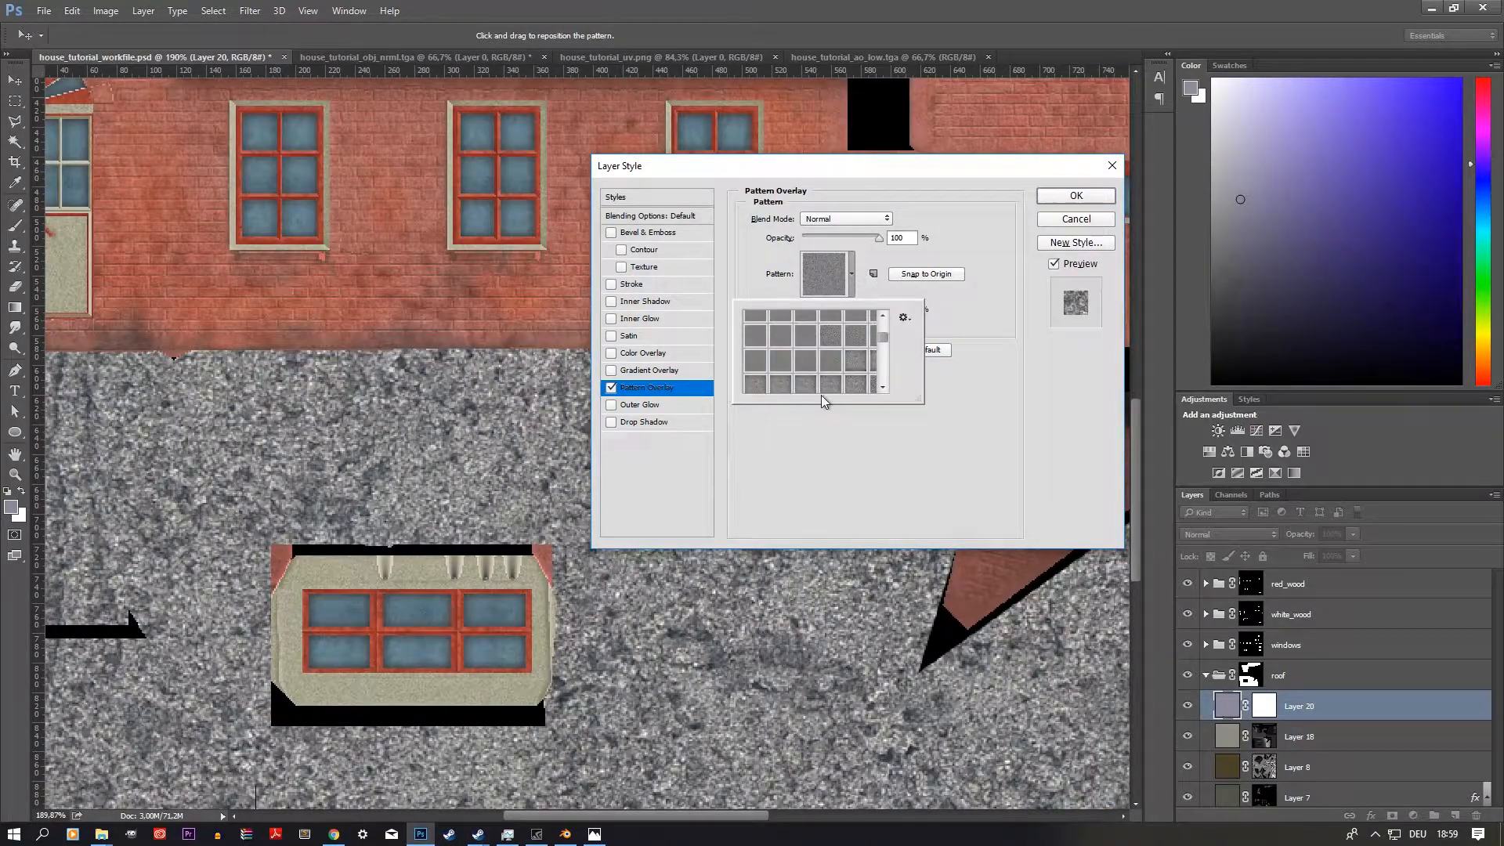
left_click(805, 346)
left_click(788, 345)
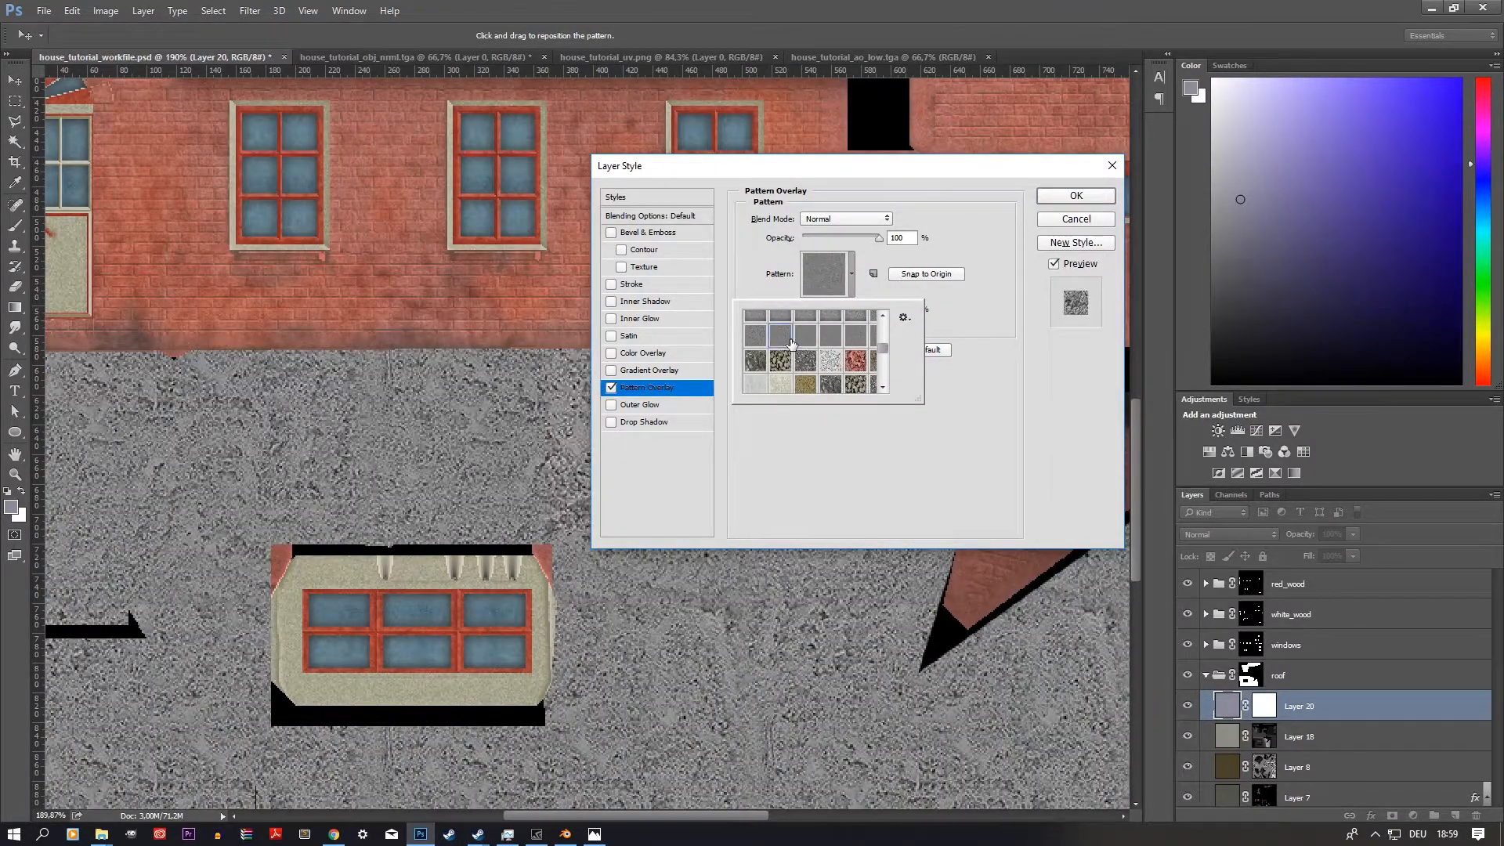
left_click(1008, 345)
left_click_drag(843, 309, 840, 310)
Step: Set the Pattern Overlay's blend mode to Soft Light and confirm the layer style
left_click(843, 219)
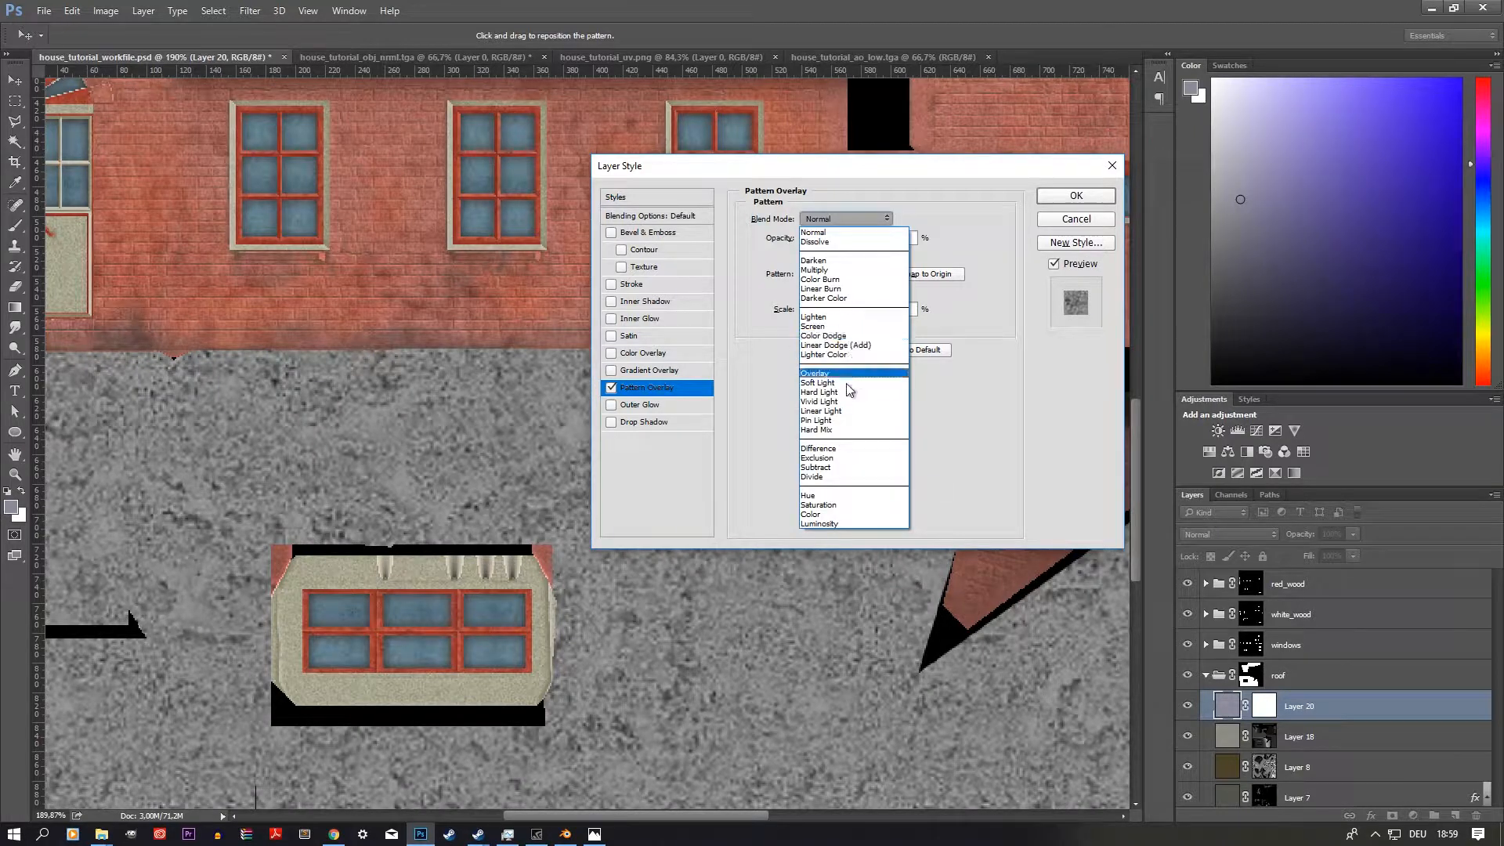
left_click(843, 382)
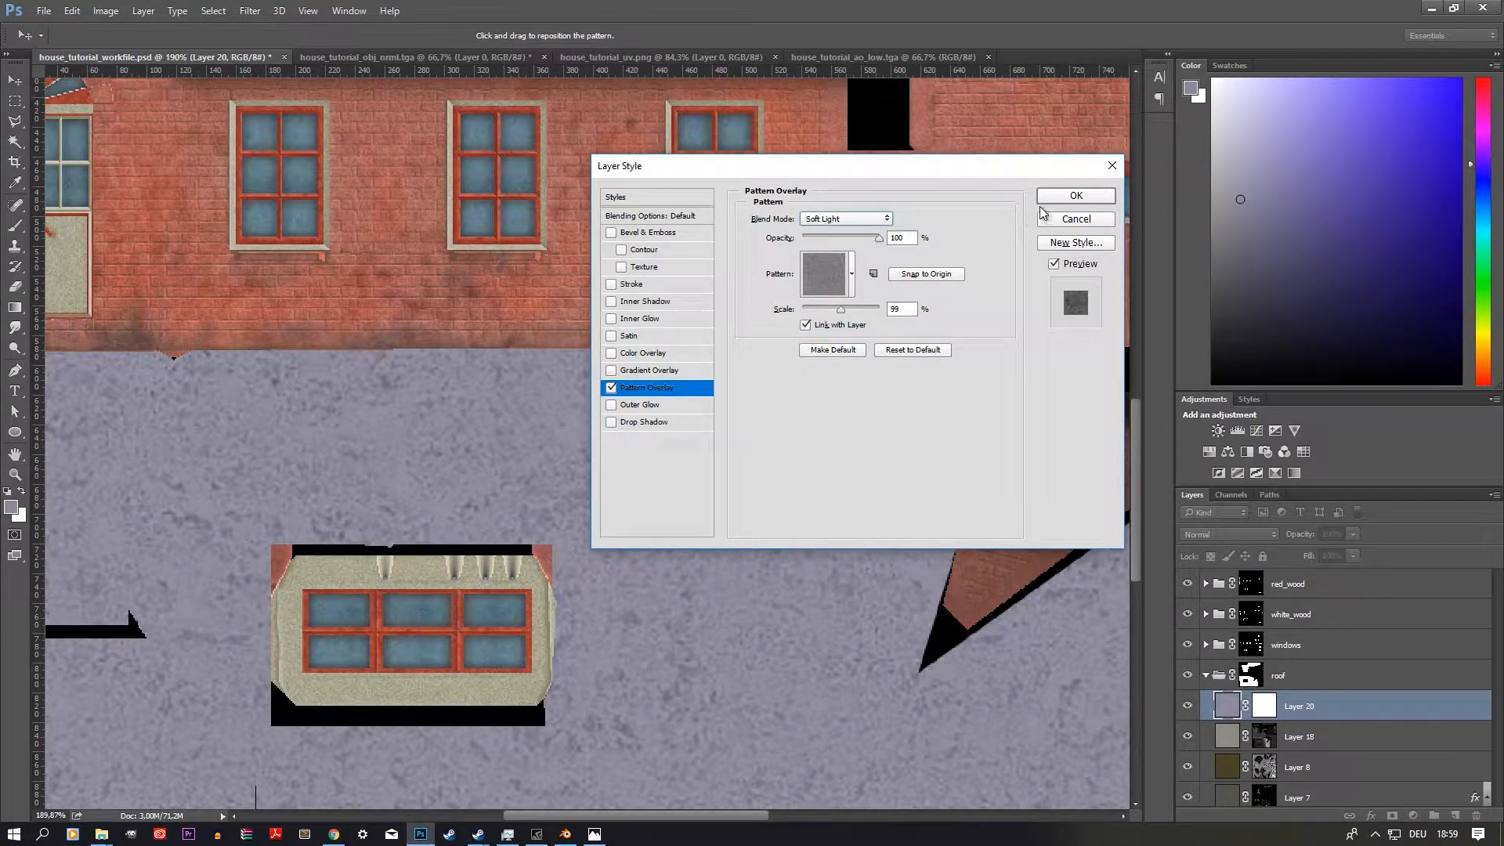
left_click(1076, 196)
scroll(673, 450, "down", 12, "alt")
scroll(570, 642, "up", 7, "alt")
scroll(568, 649, "down", 8, "alt")
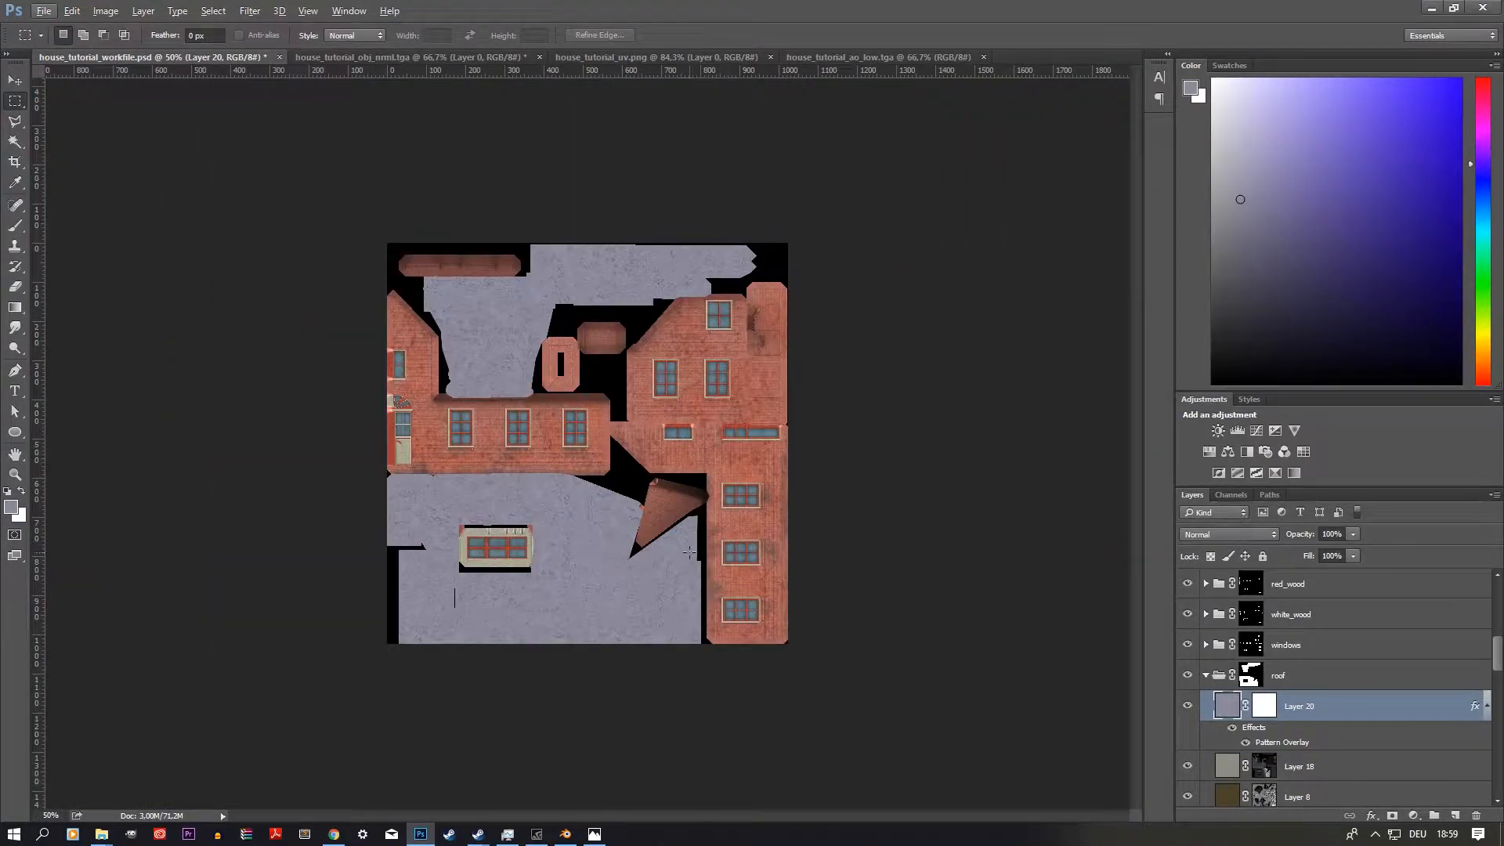
Step: Show the object_normal layer and delete the hidden Black & White 1 adjustment layer above it
scroll(1326, 650, "down", 6)
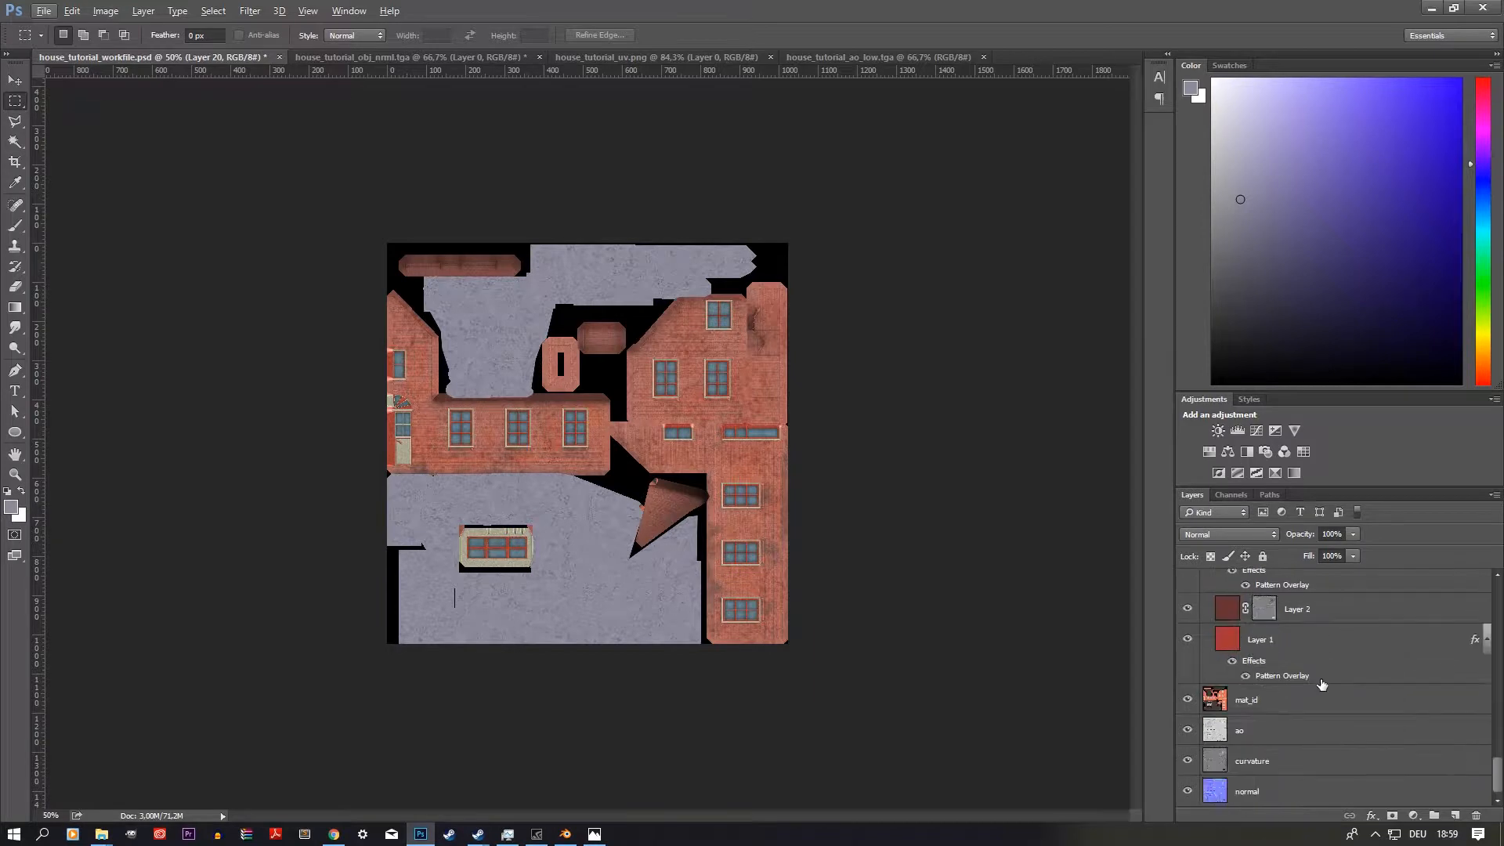
scroll(1297, 767, "up", 6)
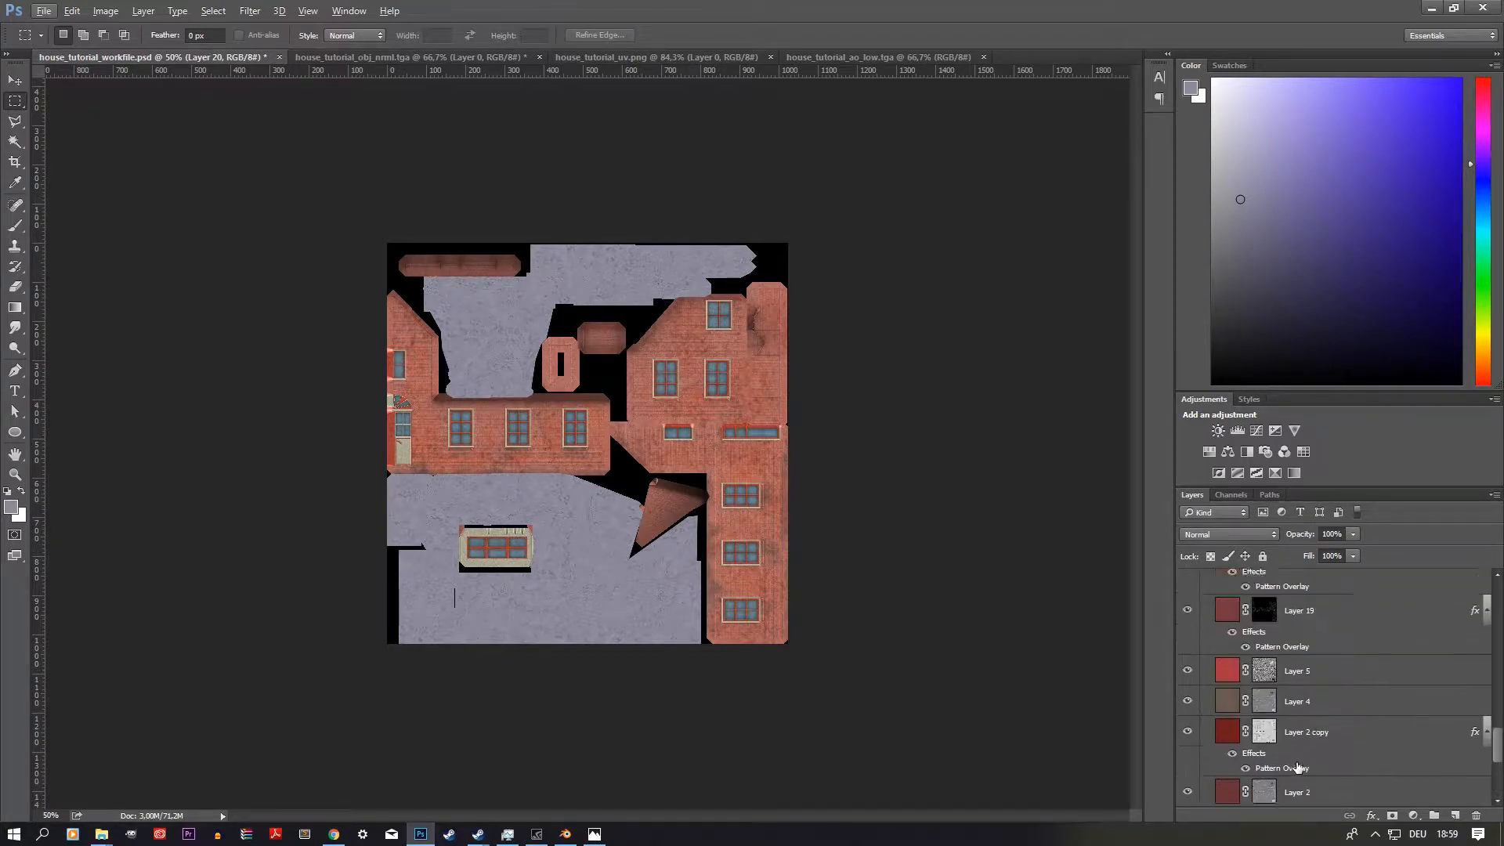
scroll(1303, 756, "up", 3)
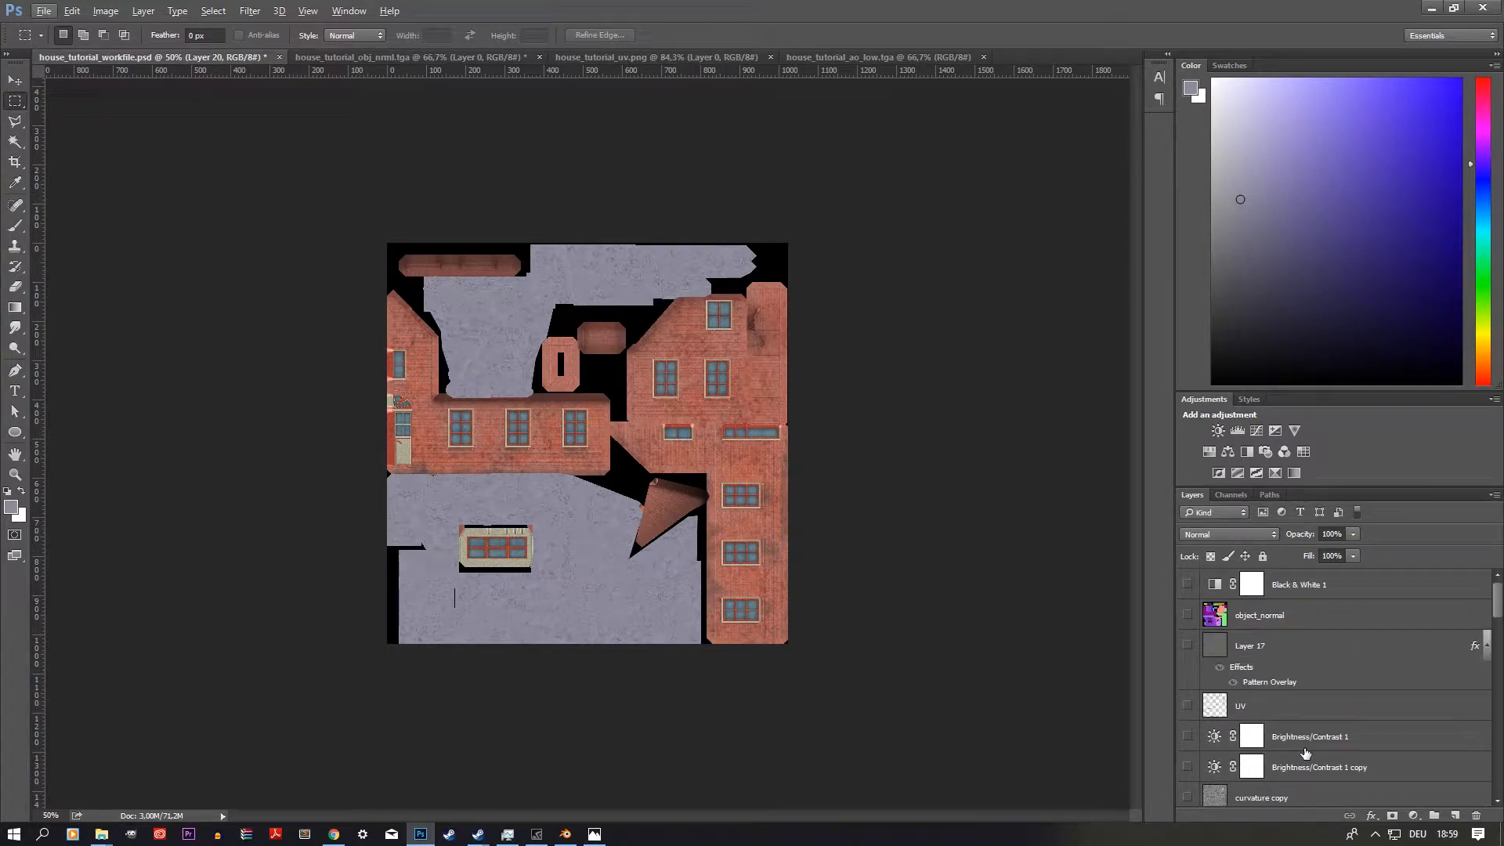
left_click(1277, 614)
left_click(1188, 615)
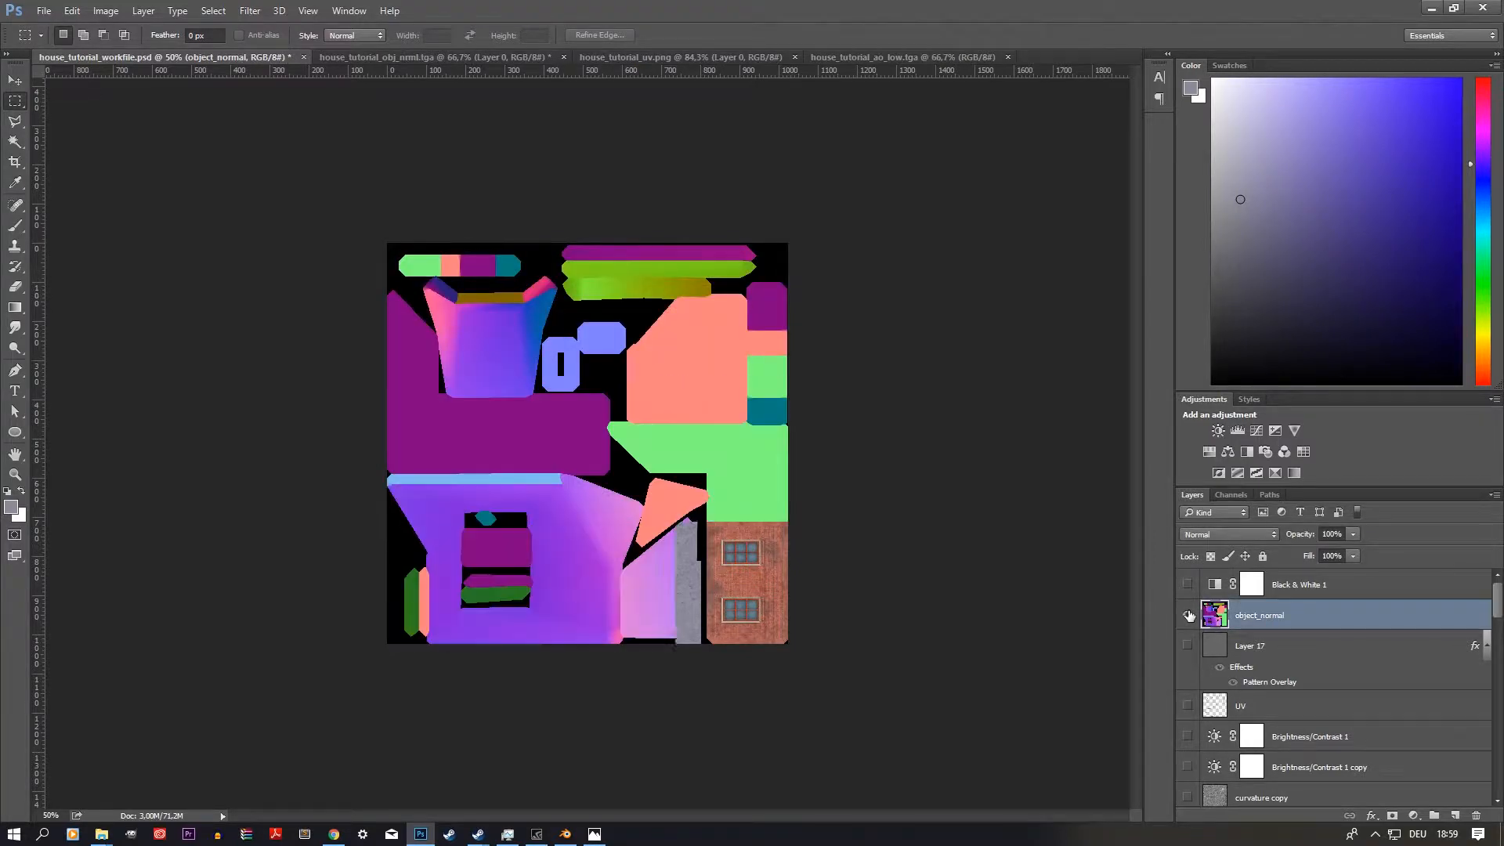
left_click(1310, 584)
key("Delete")
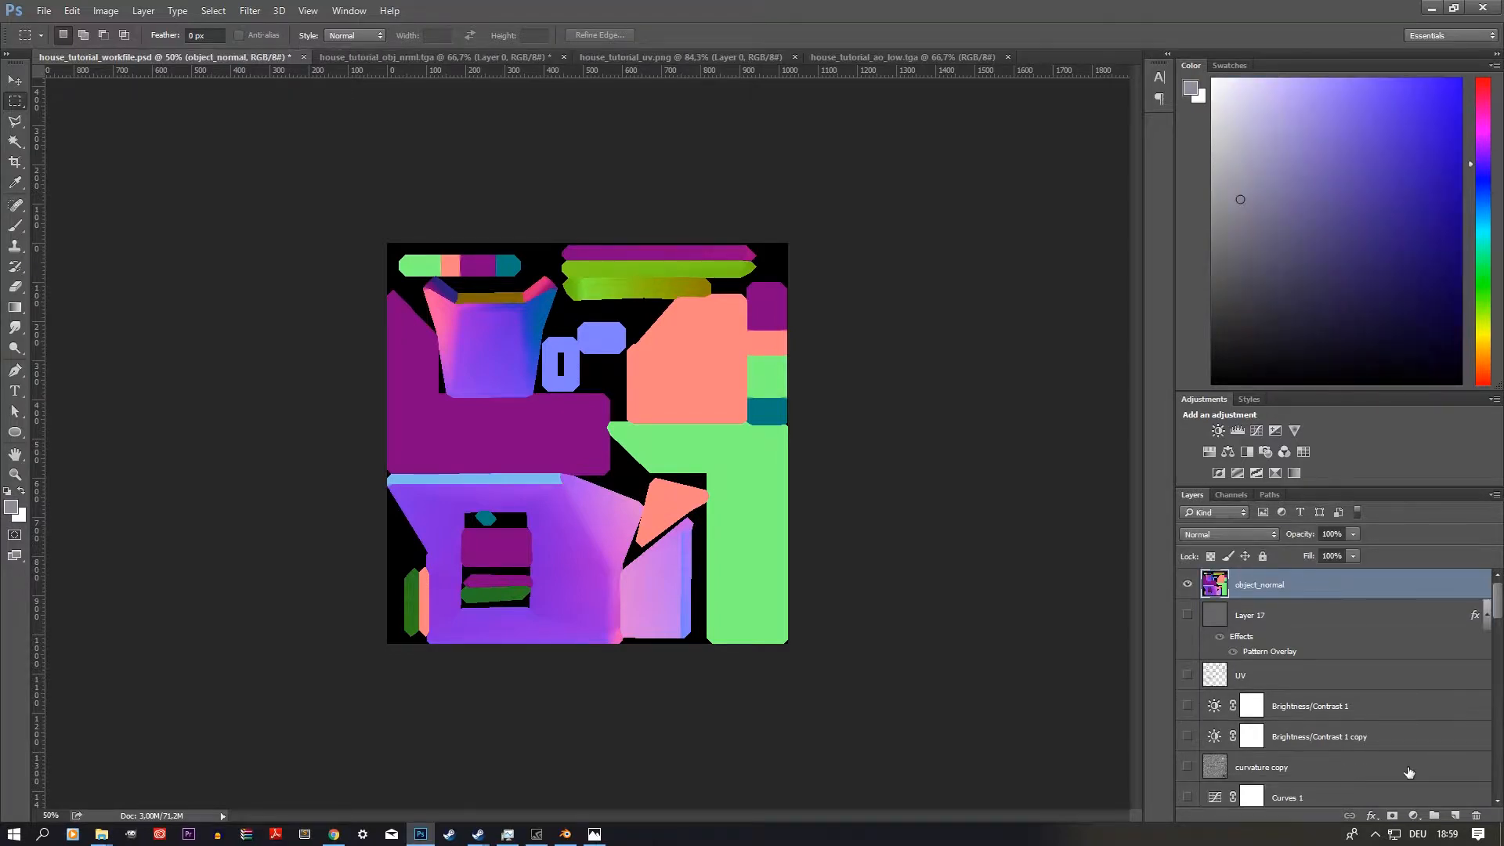
Step: Add a new Black & White adjustment layer above object_normal and set its Greens to -200
left_click(1415, 816)
left_click(1450, 680)
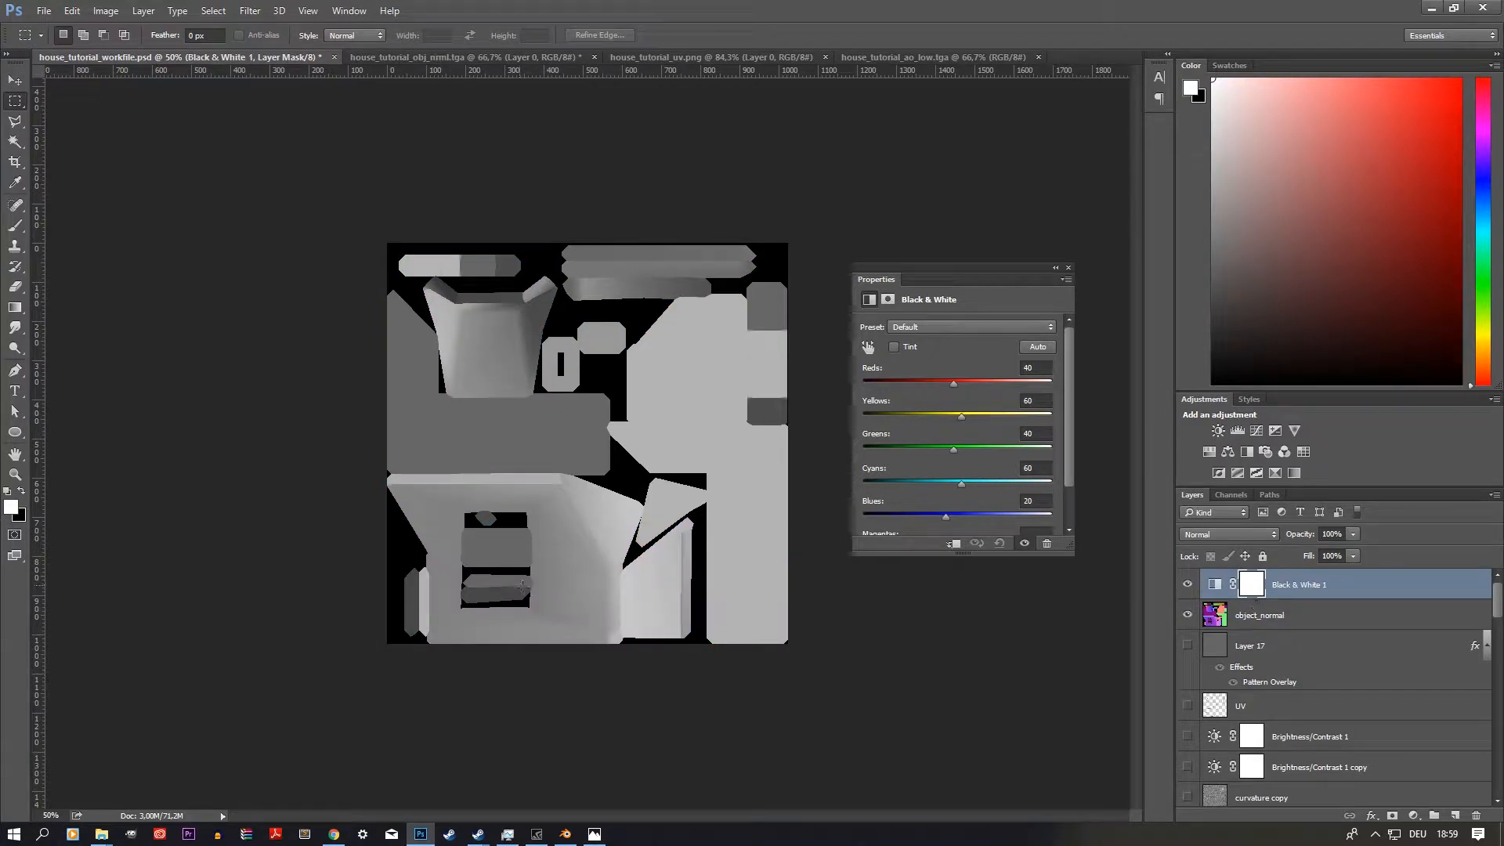
scroll(576, 582, "up", 12, "alt")
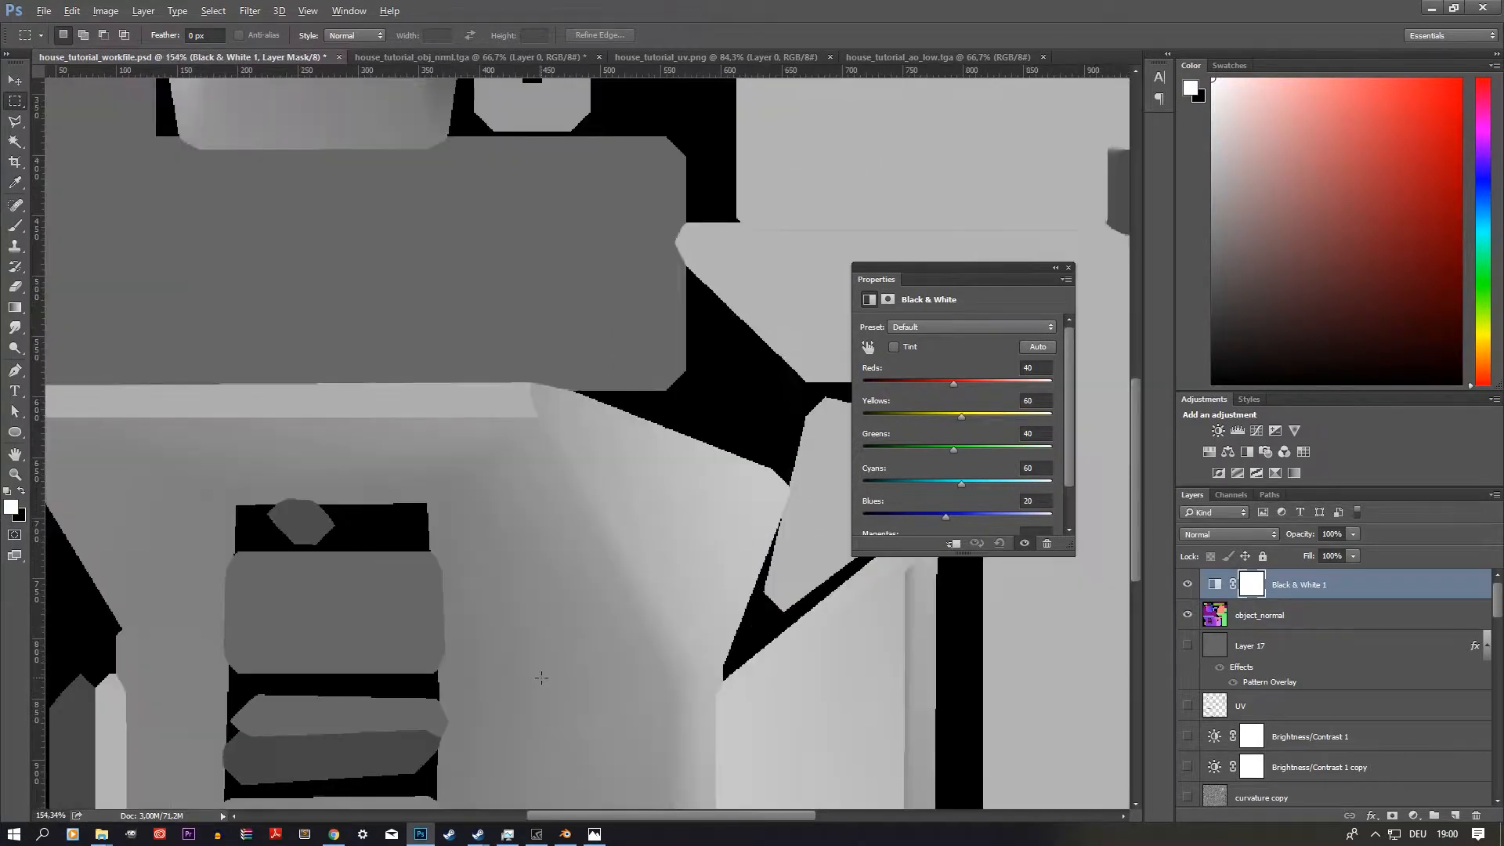
scroll(541, 679, "down", 8, "alt")
scroll(542, 679, "down", 2, "alt")
left_click_drag(955, 453, 690, 468)
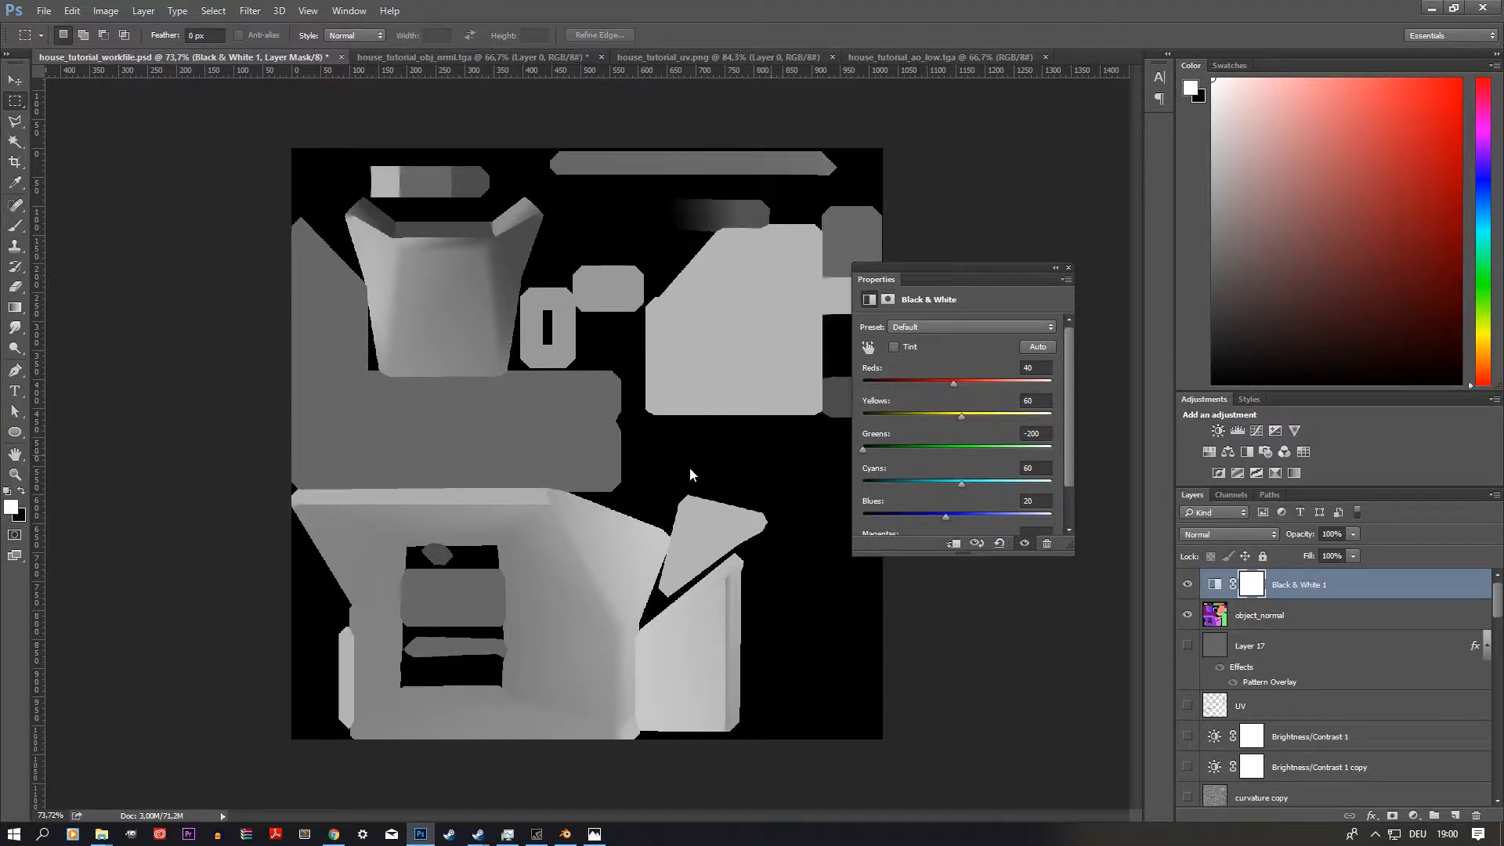
Step: Darken the Black & White conversion with Reds -8, Yellows -12, Cyans 17 and Blues -24
mouse_move(959, 423)
left_mouse_down()
mouse_move(879, 417)
mouse_move(985, 421)
mouse_move(897, 425)
mouse_move(937, 412)
left_mouse_up()
left_click_drag(945, 517, 930, 470)
scroll(959, 485, "down", 1)
scroll(961, 490, "down", 3)
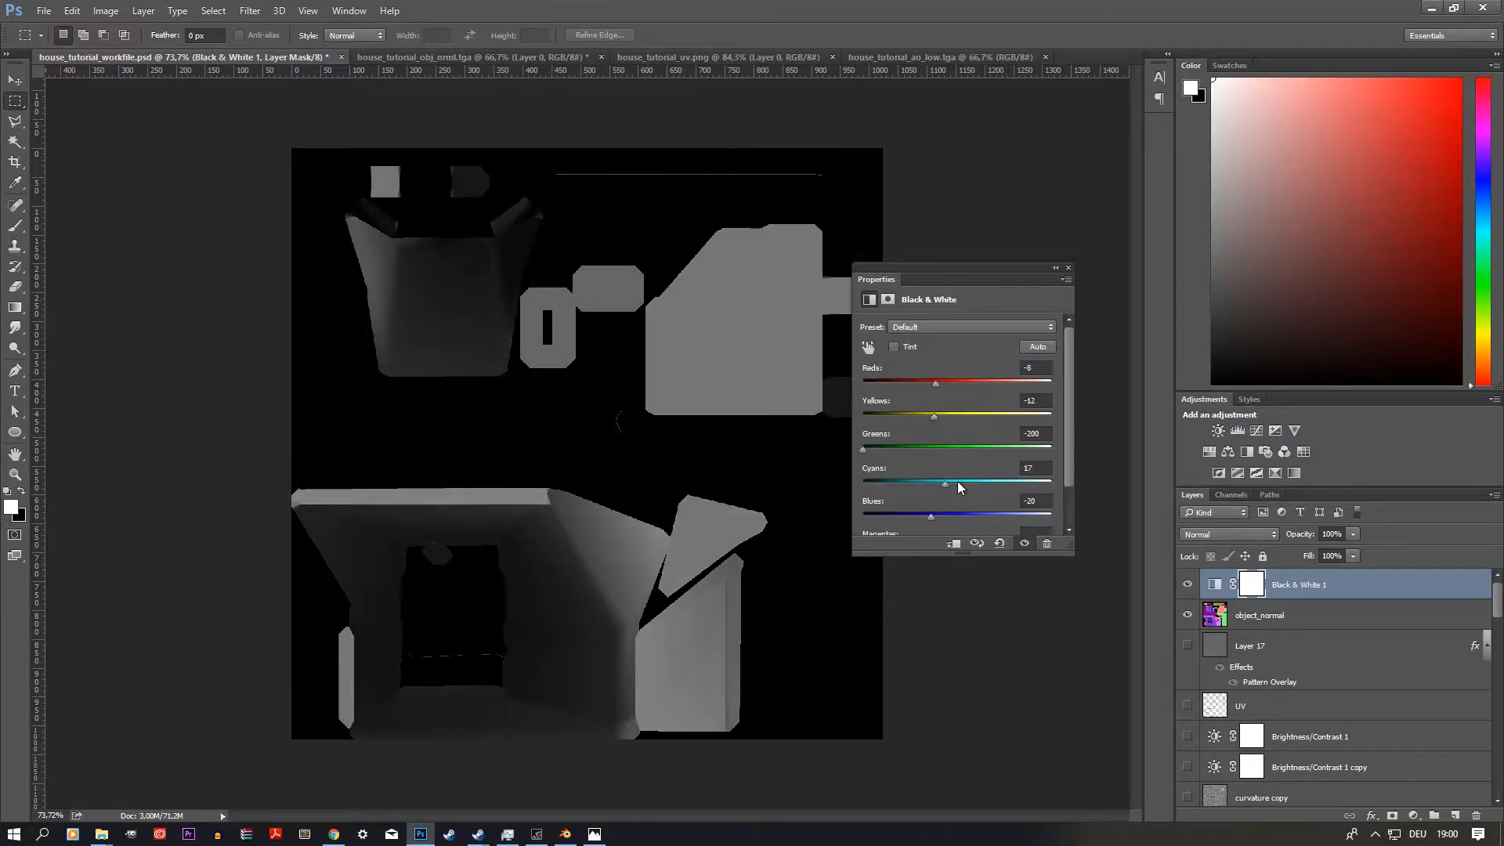
scroll(957, 481, "up", 1)
left_click_drag(928, 477, 931, 481)
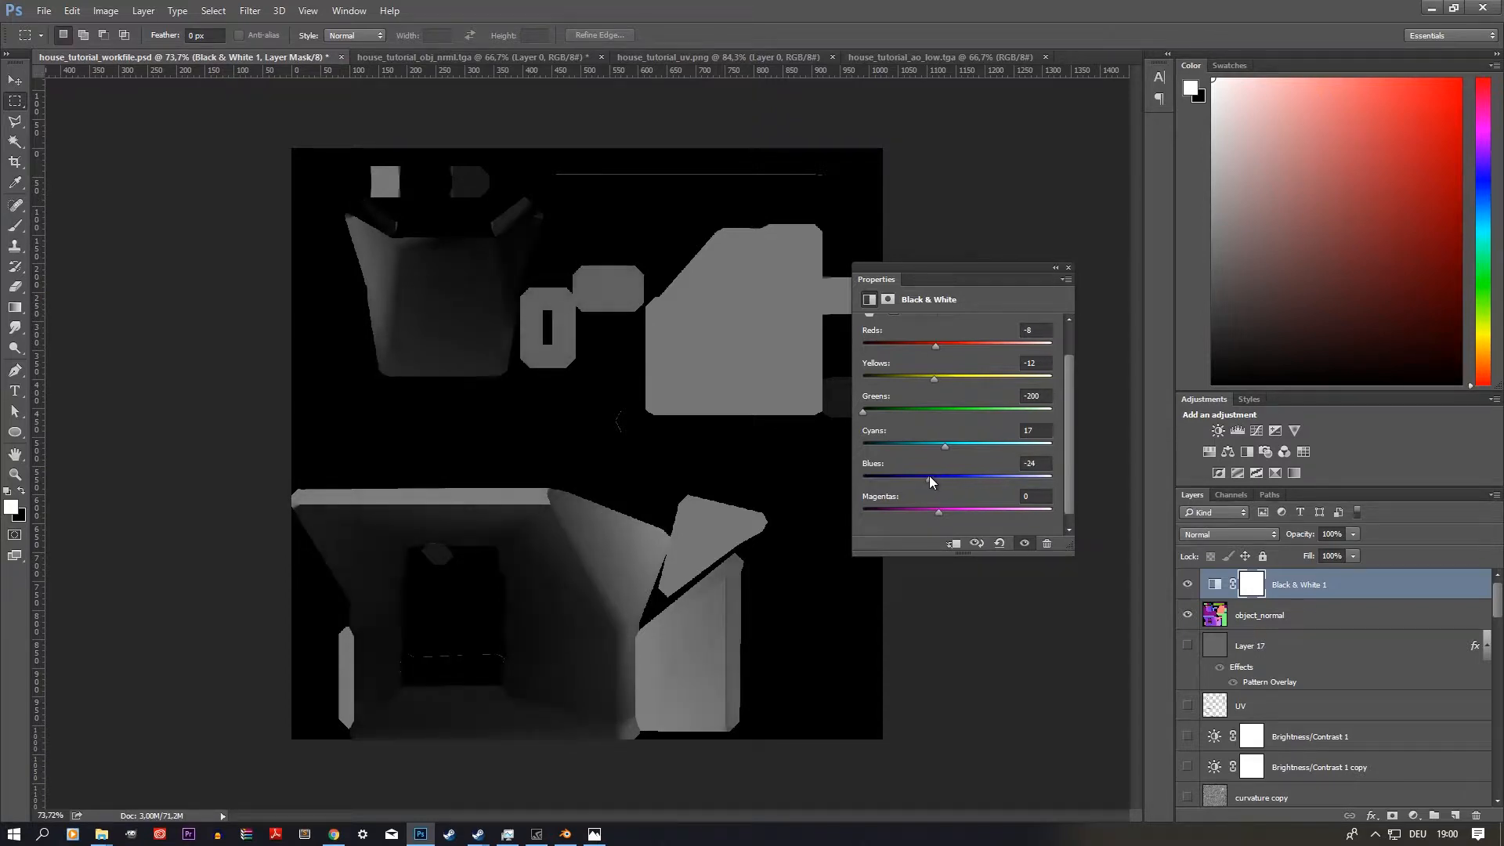
Step: Select the whole canvas and create a new alpha channel filled with white
scroll(370, 230, "up", 6, "alt")
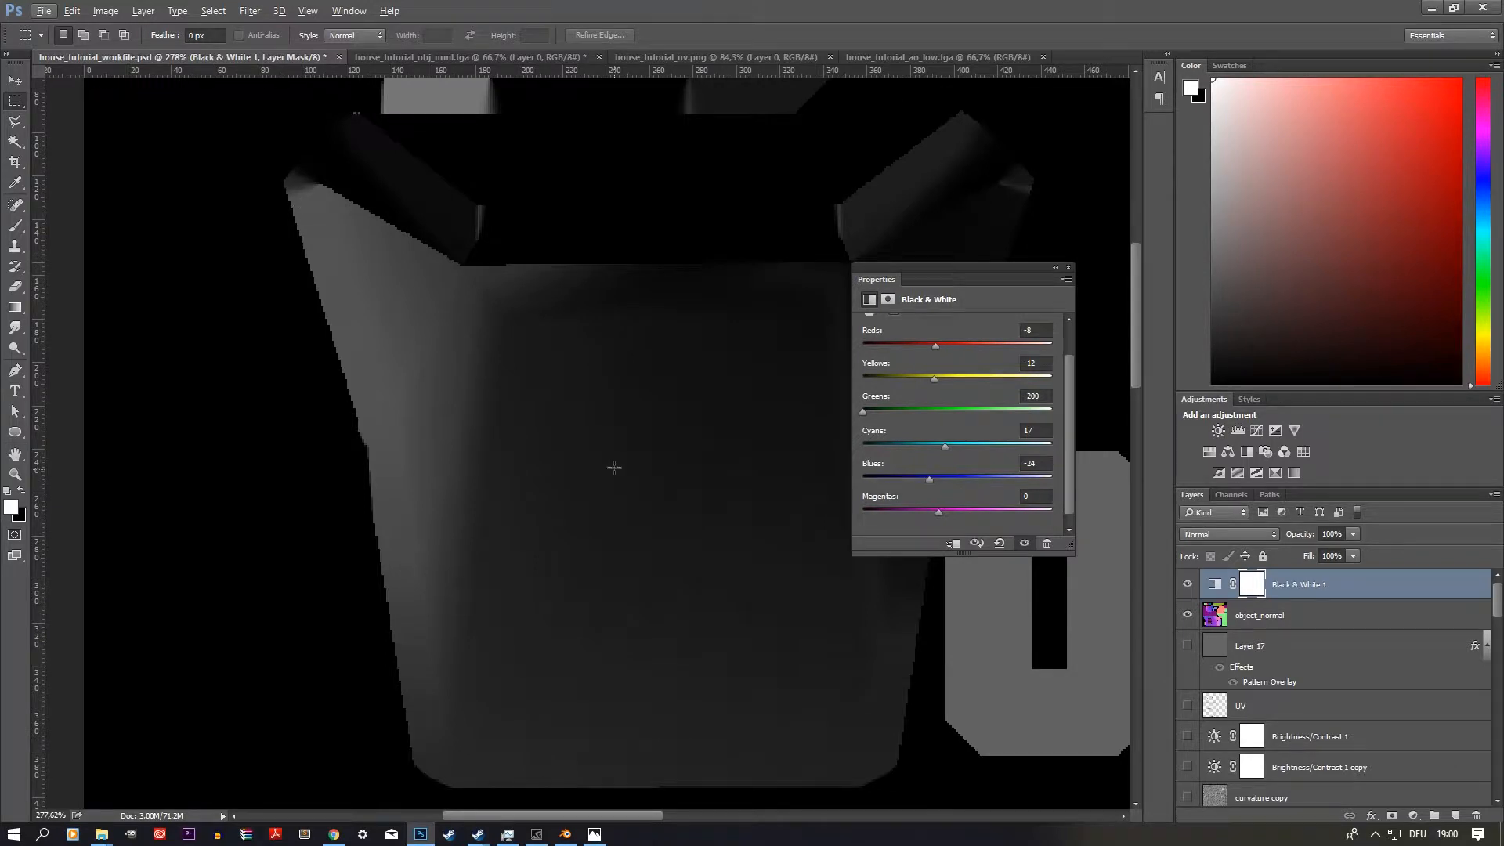
scroll(612, 492, "down", 5, "alt")
scroll(579, 579, "up", 3, "alt")
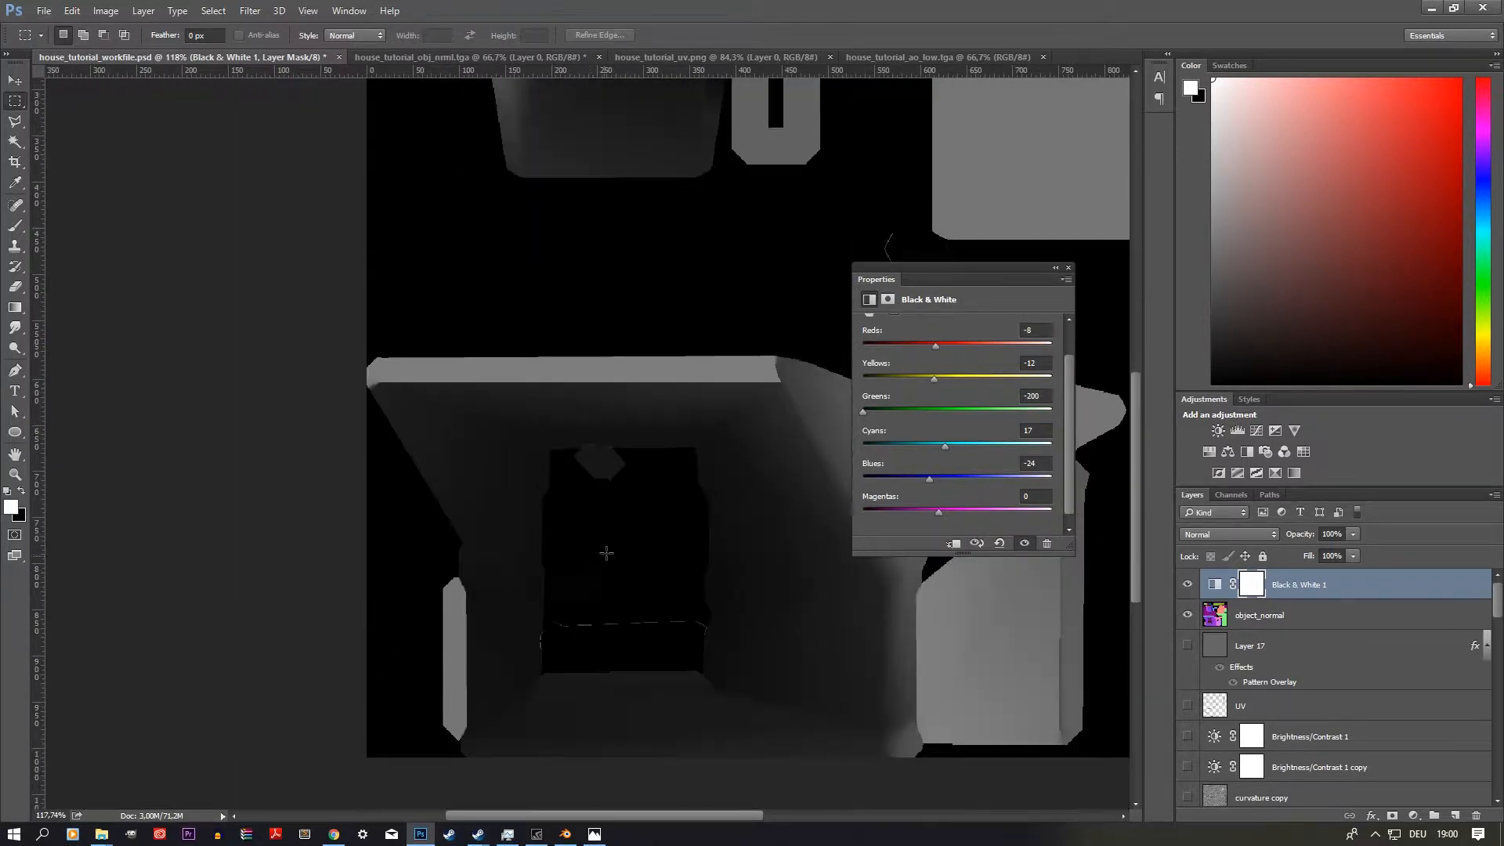
scroll(596, 562, "down", 4, "alt")
key("ctrl+a")
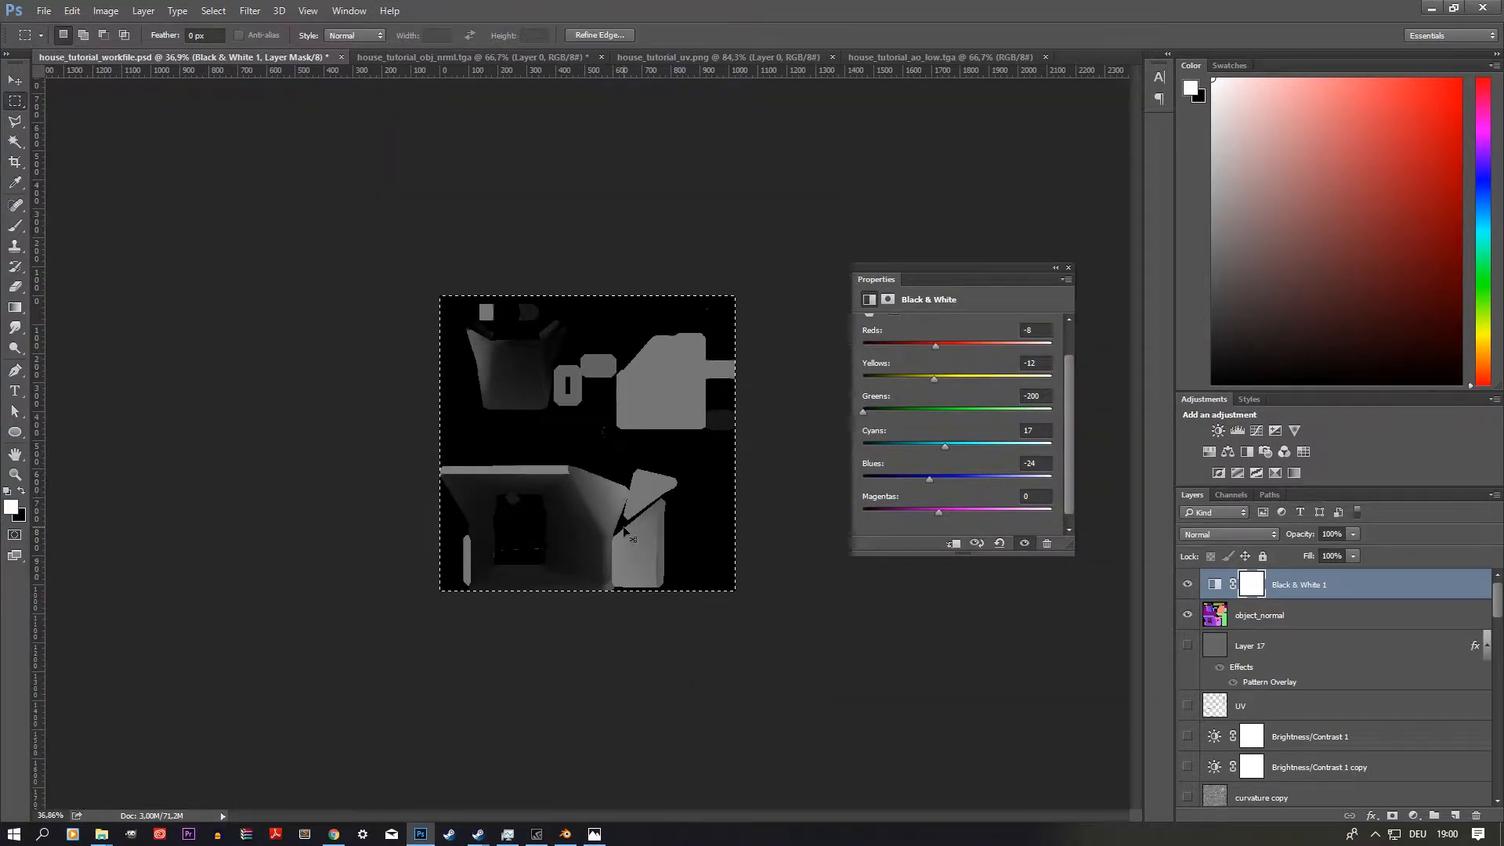
left_click(1232, 495)
scroll(1292, 712, "down", 1)
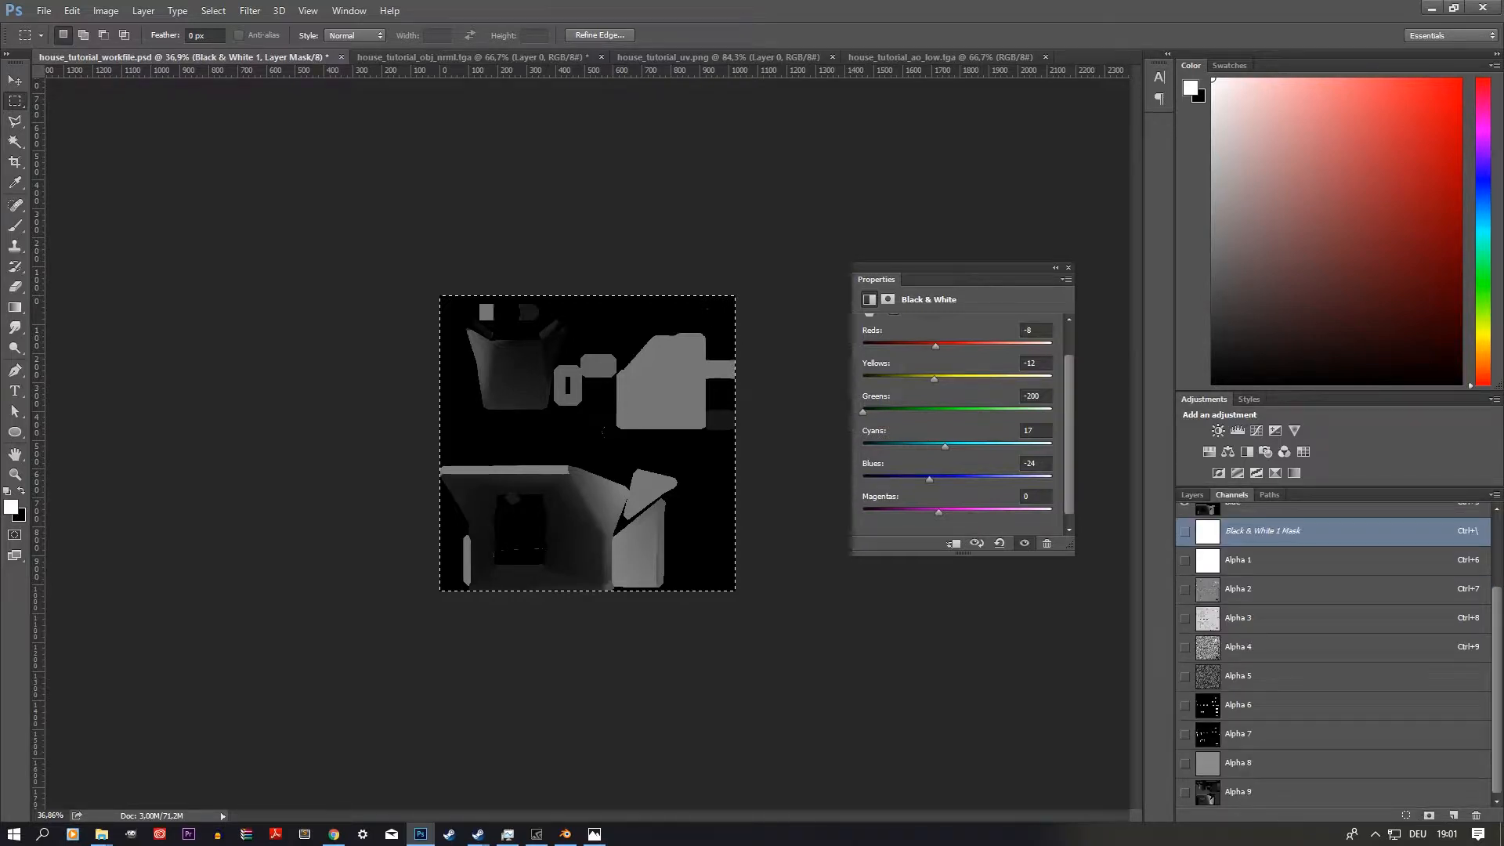
left_click(1453, 815)
key("alt+BackSpace")
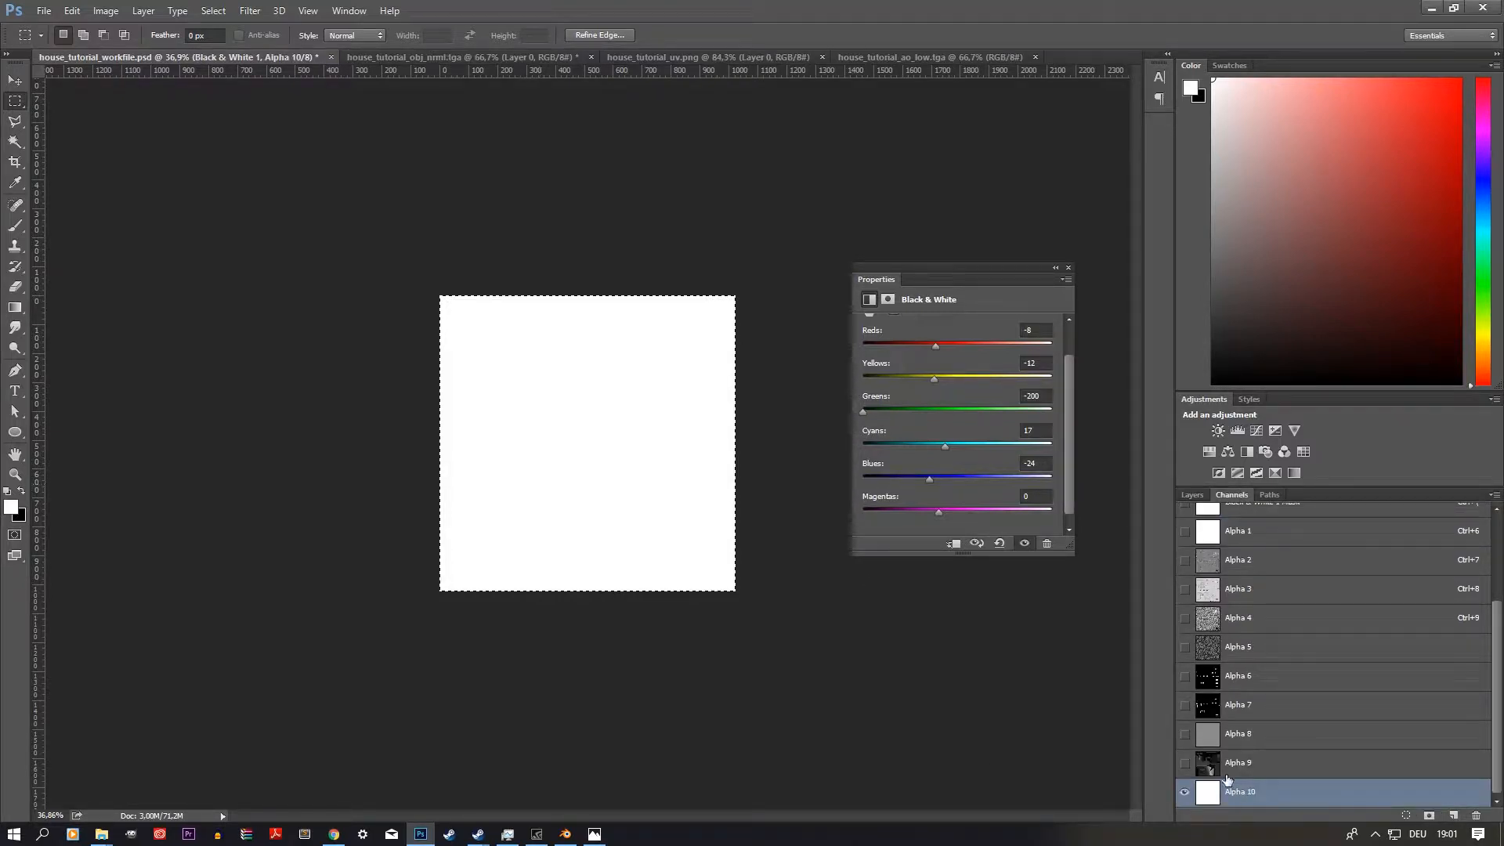
Step: Copy the merged black-and-white object normal image into the new alpha channel and load that channel as a selection
left_click(1192, 494)
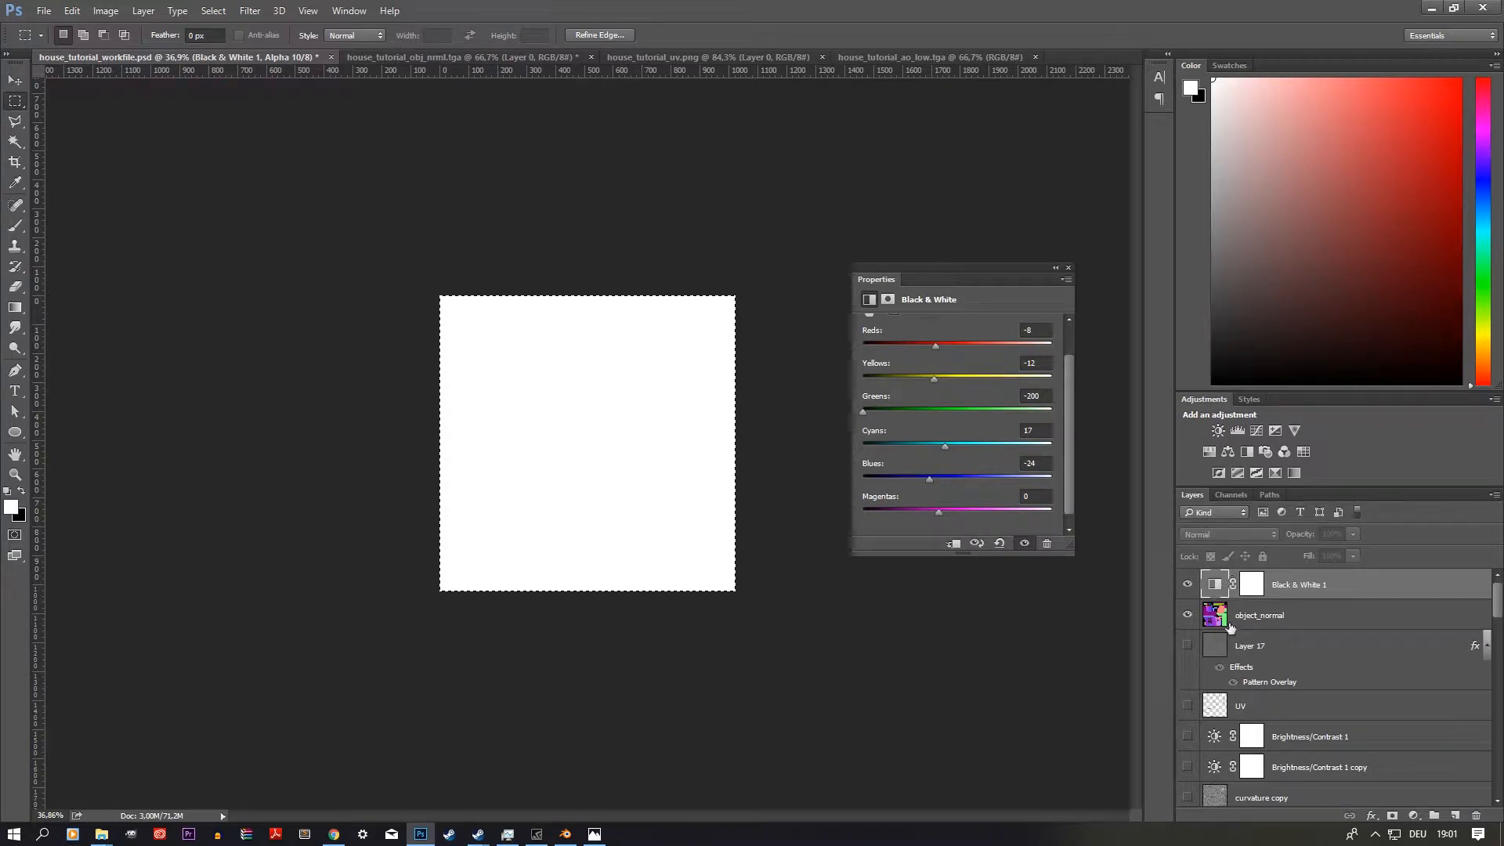
key("ctrl+2")
left_click(1227, 496)
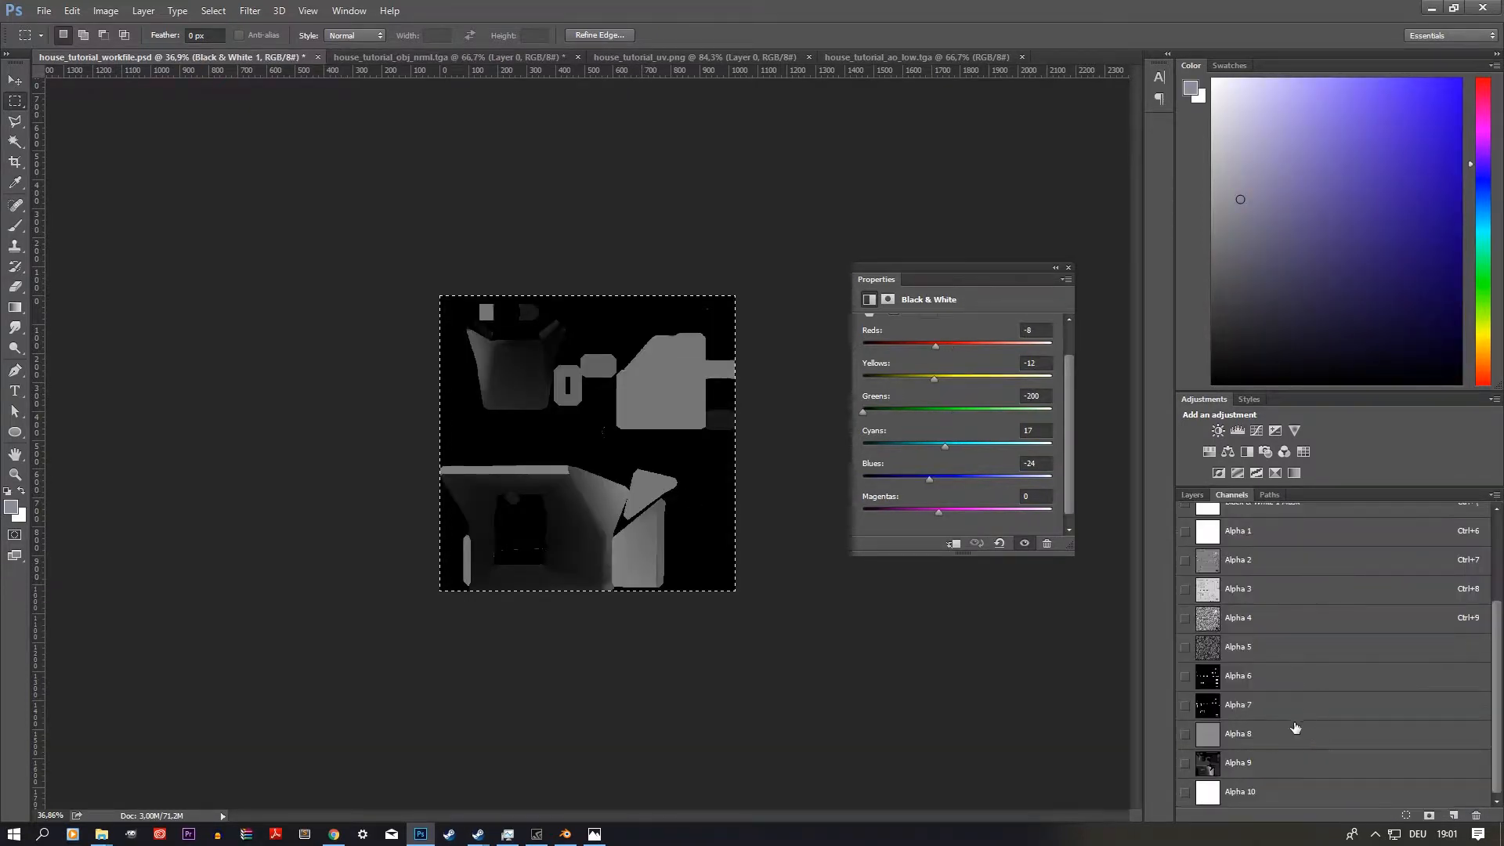
left_click(1246, 795)
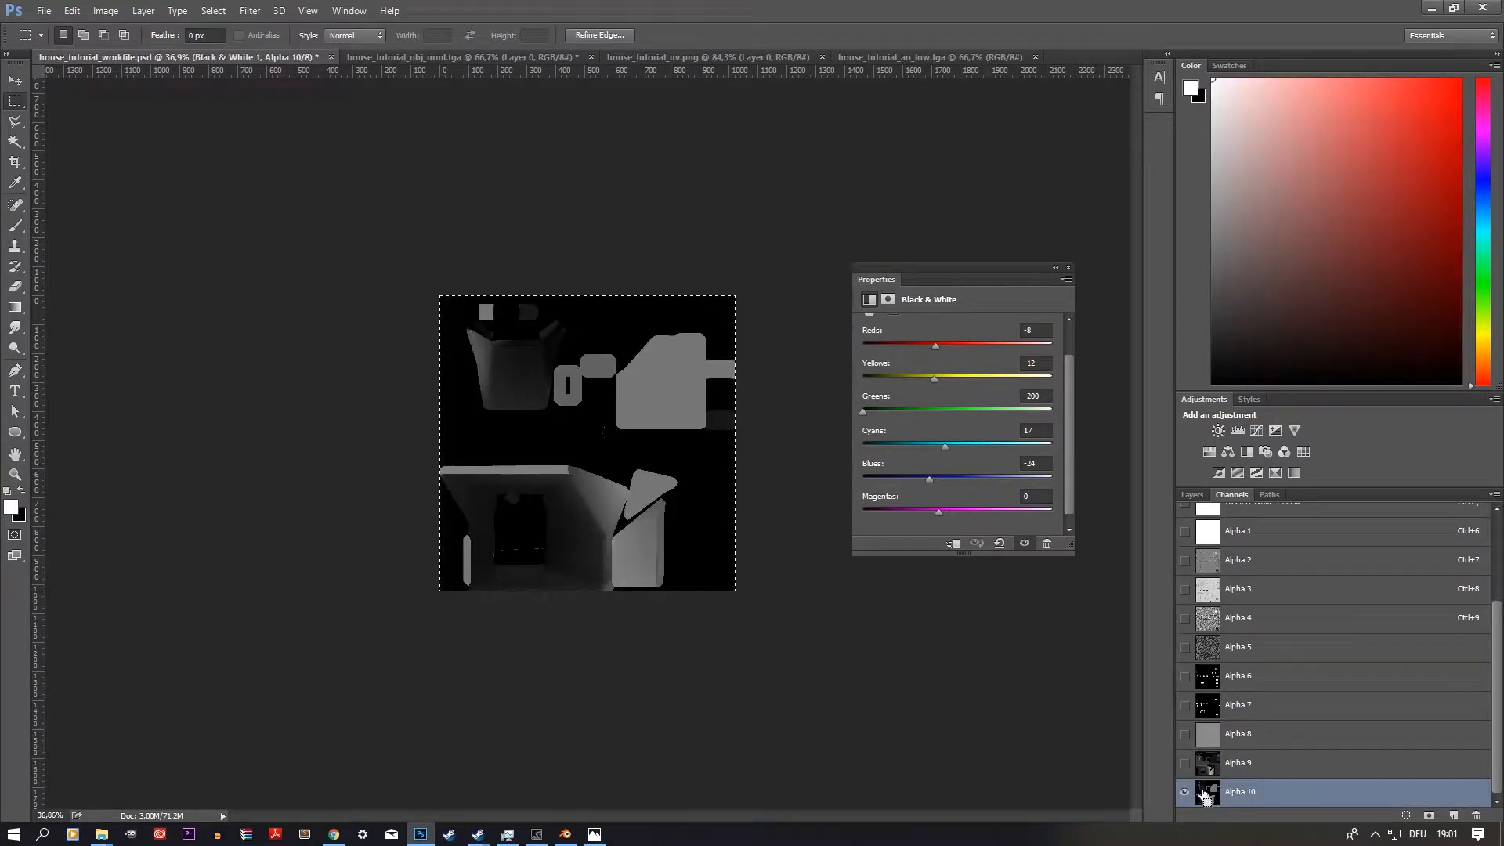
left_click(1207, 795, "ctrl")
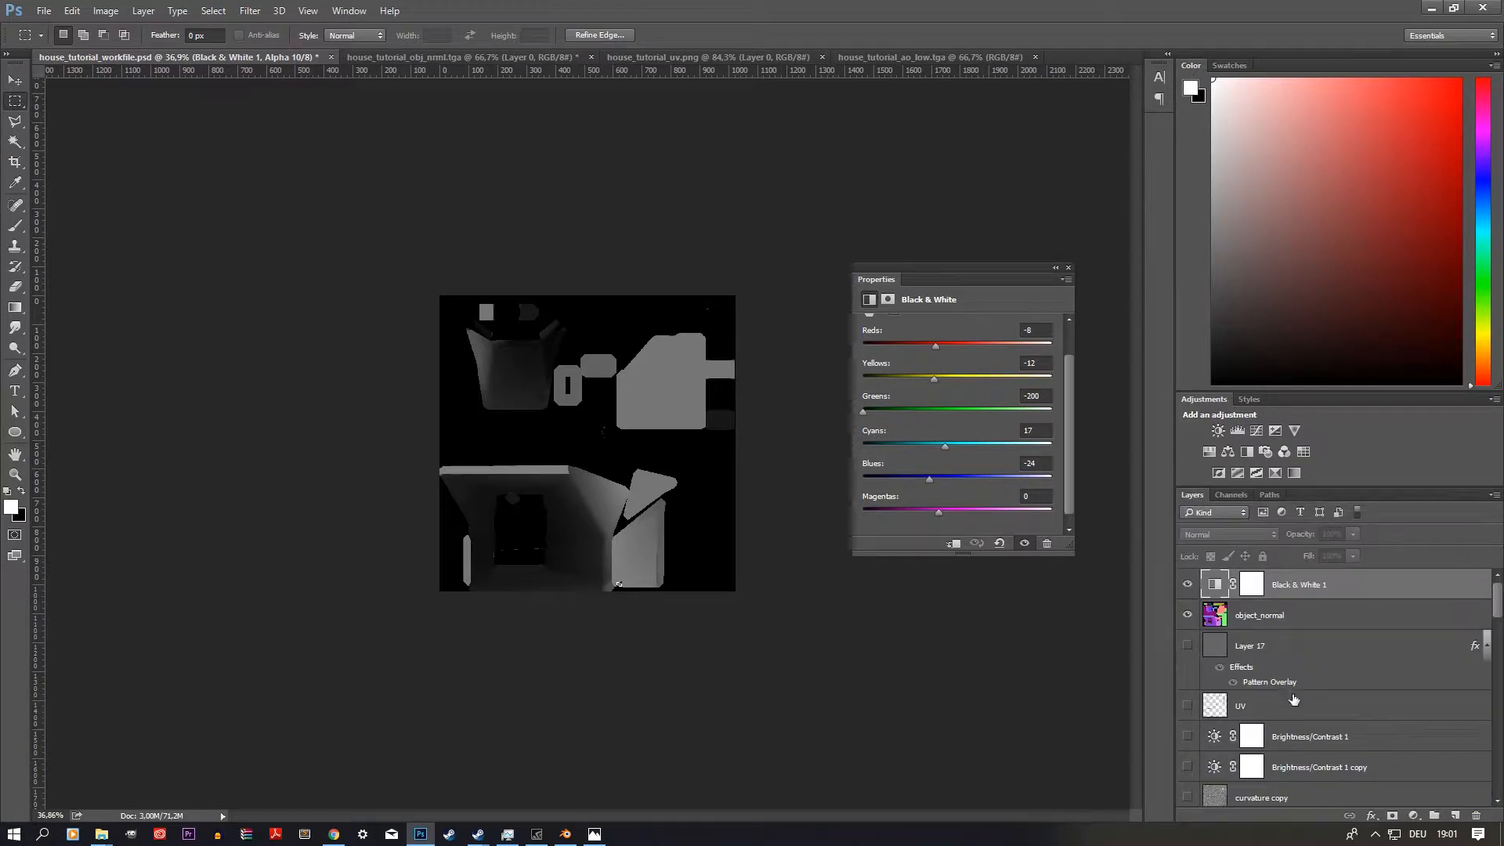
Step: Hide object_normal and its Black & White adjustment, and replace Layer 20's white mask with one made from the loaded selection
scroll(1294, 701, "down", 5)
scroll(1302, 698, "down", 2)
scroll(1226, 674, "up", 5)
scroll(1251, 704, "down", 7)
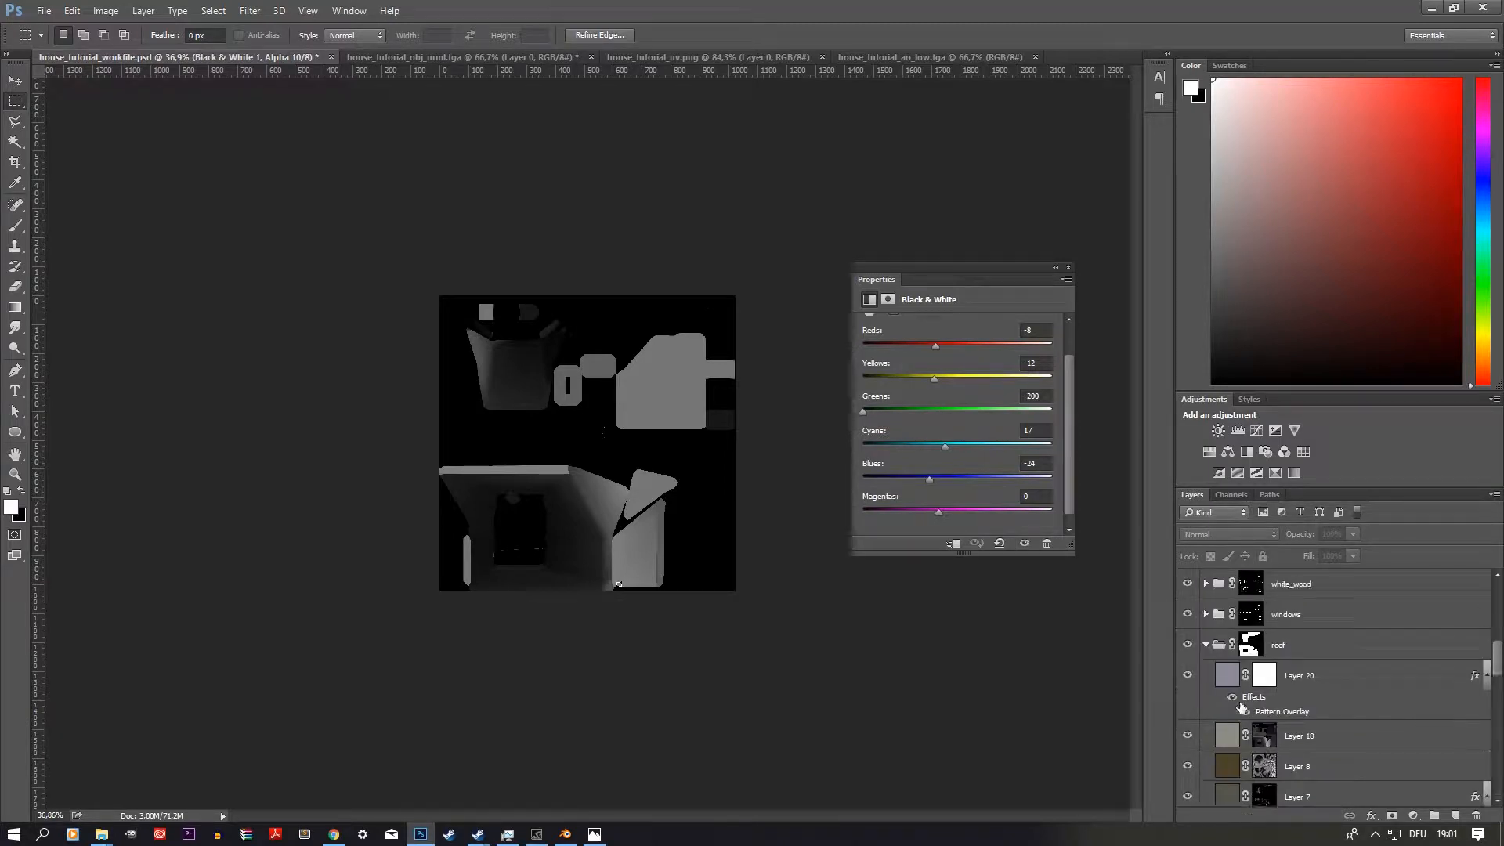
left_click(1237, 678)
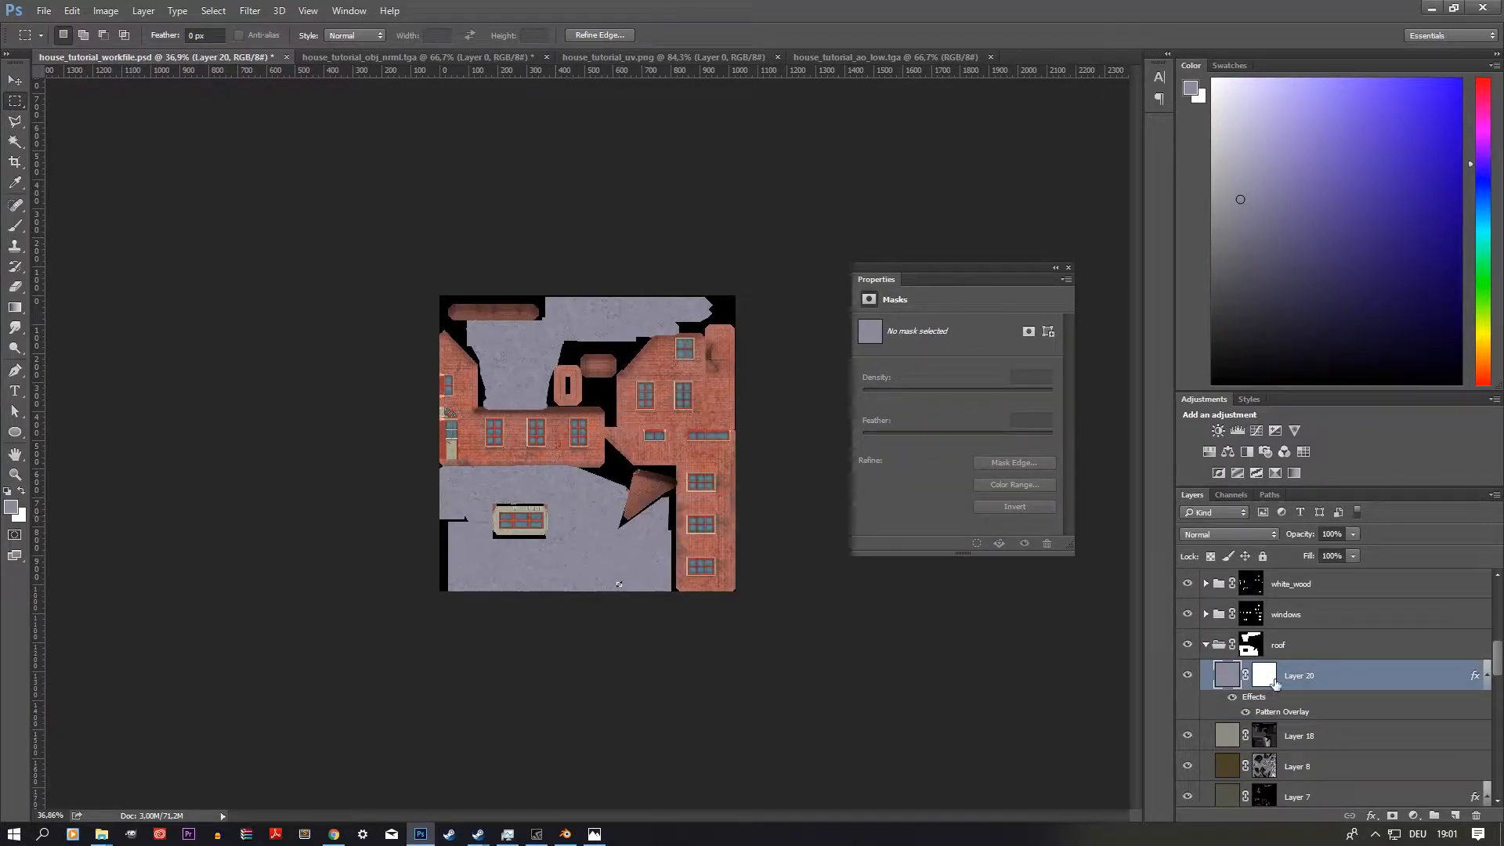
left_click(1269, 685)
right_click(1269, 685)
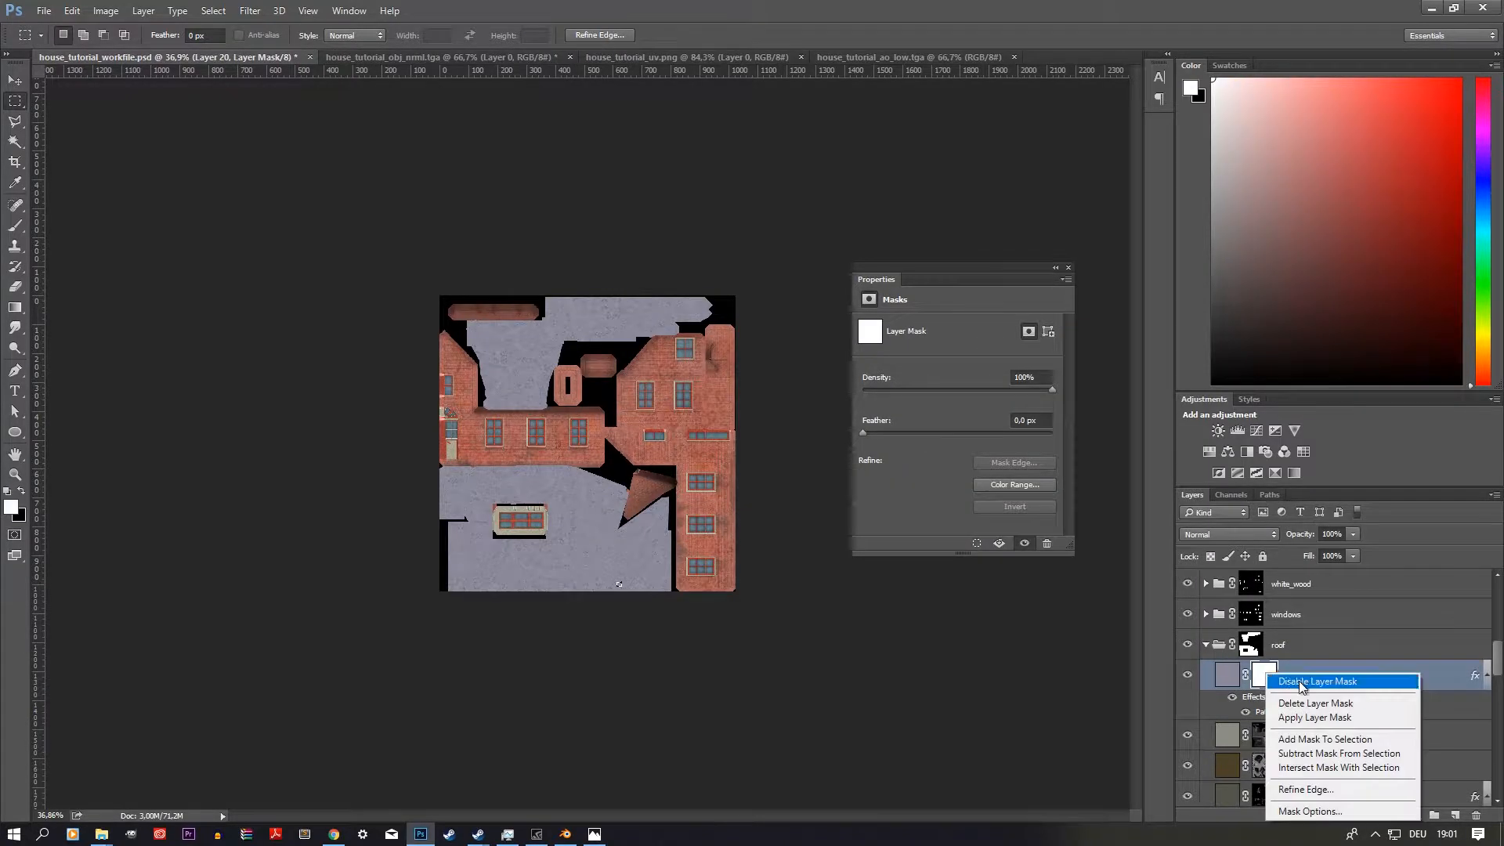
left_click(1314, 718)
left_click(1393, 817)
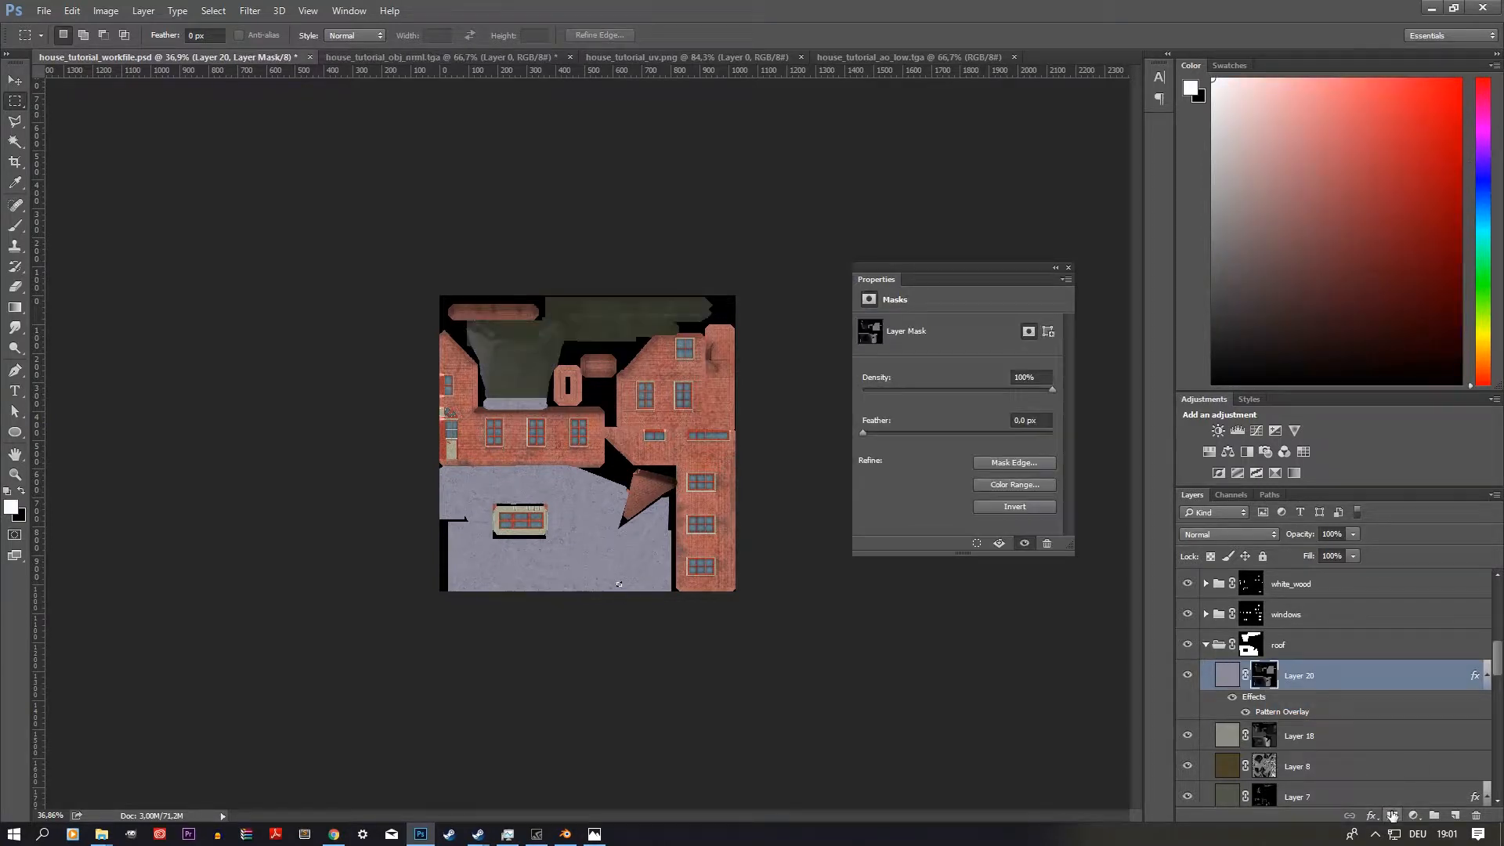
Step: Compare the roof with Layer 20 shown and hidden to examine how the direction-based mask affects the roof surfaces
scroll(462, 662, "up", 12, "alt")
scroll(457, 663, "up", 1, "alt")
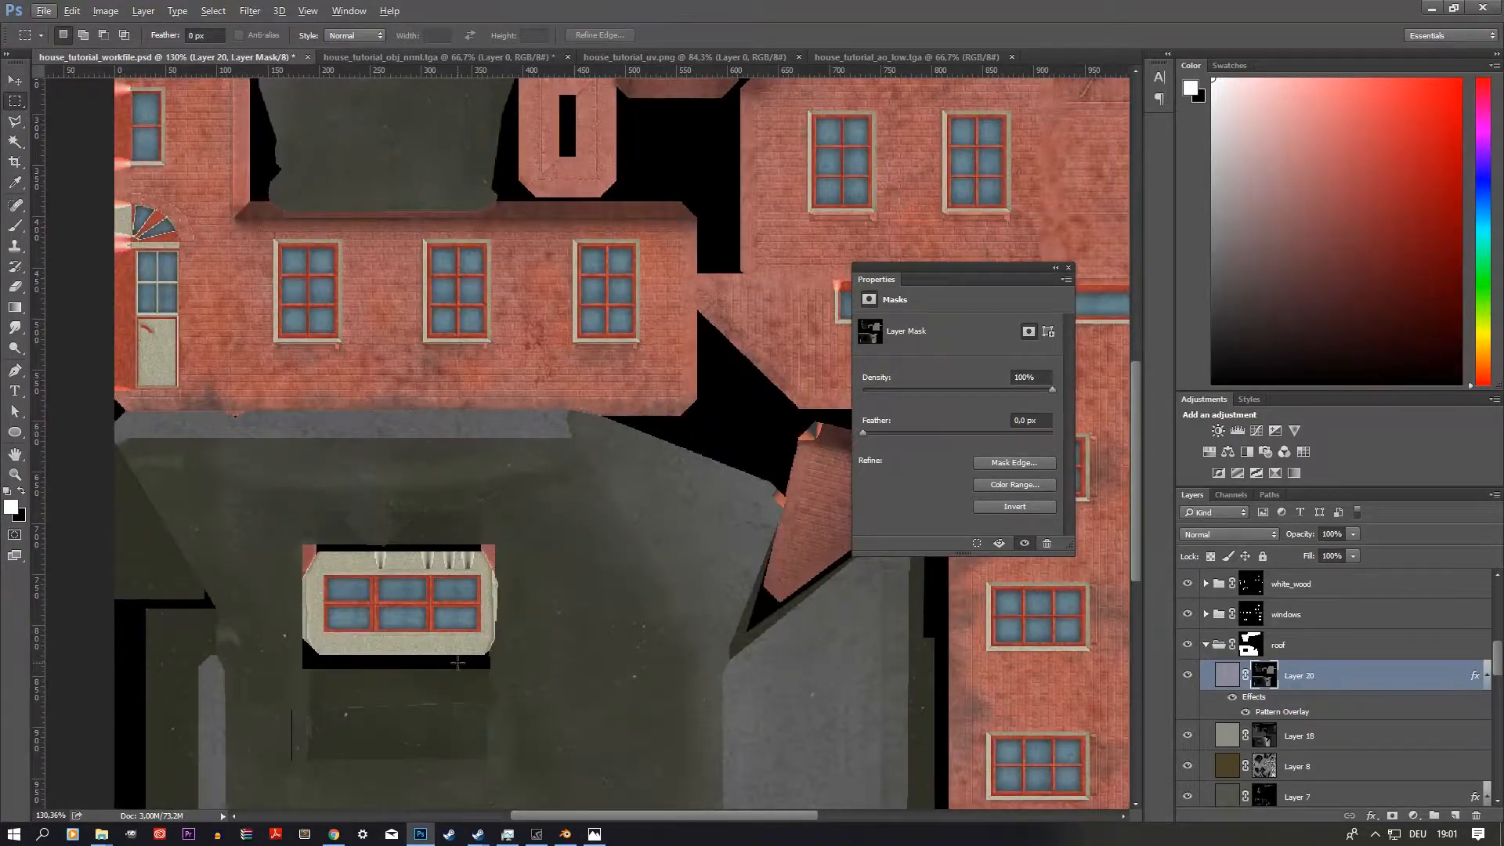
scroll(463, 662, "down", 2)
scroll(462, 662, "down", 6, "alt")
scroll(313, 619, "up", 4, "alt")
scroll(313, 619, "up", 3, "alt")
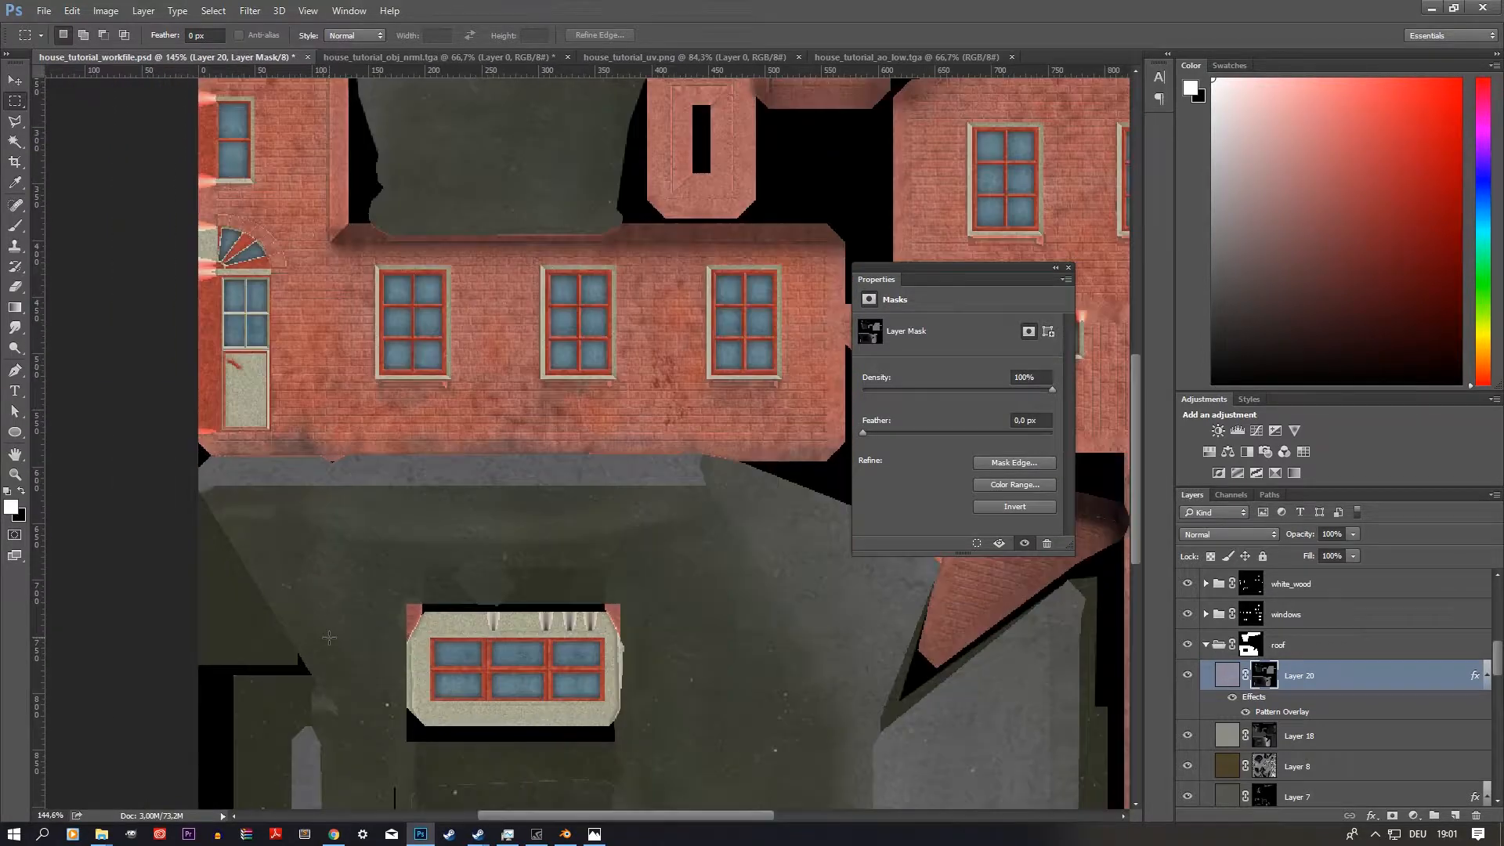
scroll(325, 626, "down", 2)
left_click(1189, 671)
left_click(1188, 671)
left_click(1189, 673)
left_click(1188, 672)
left_click(1189, 672)
left_click(1189, 672)
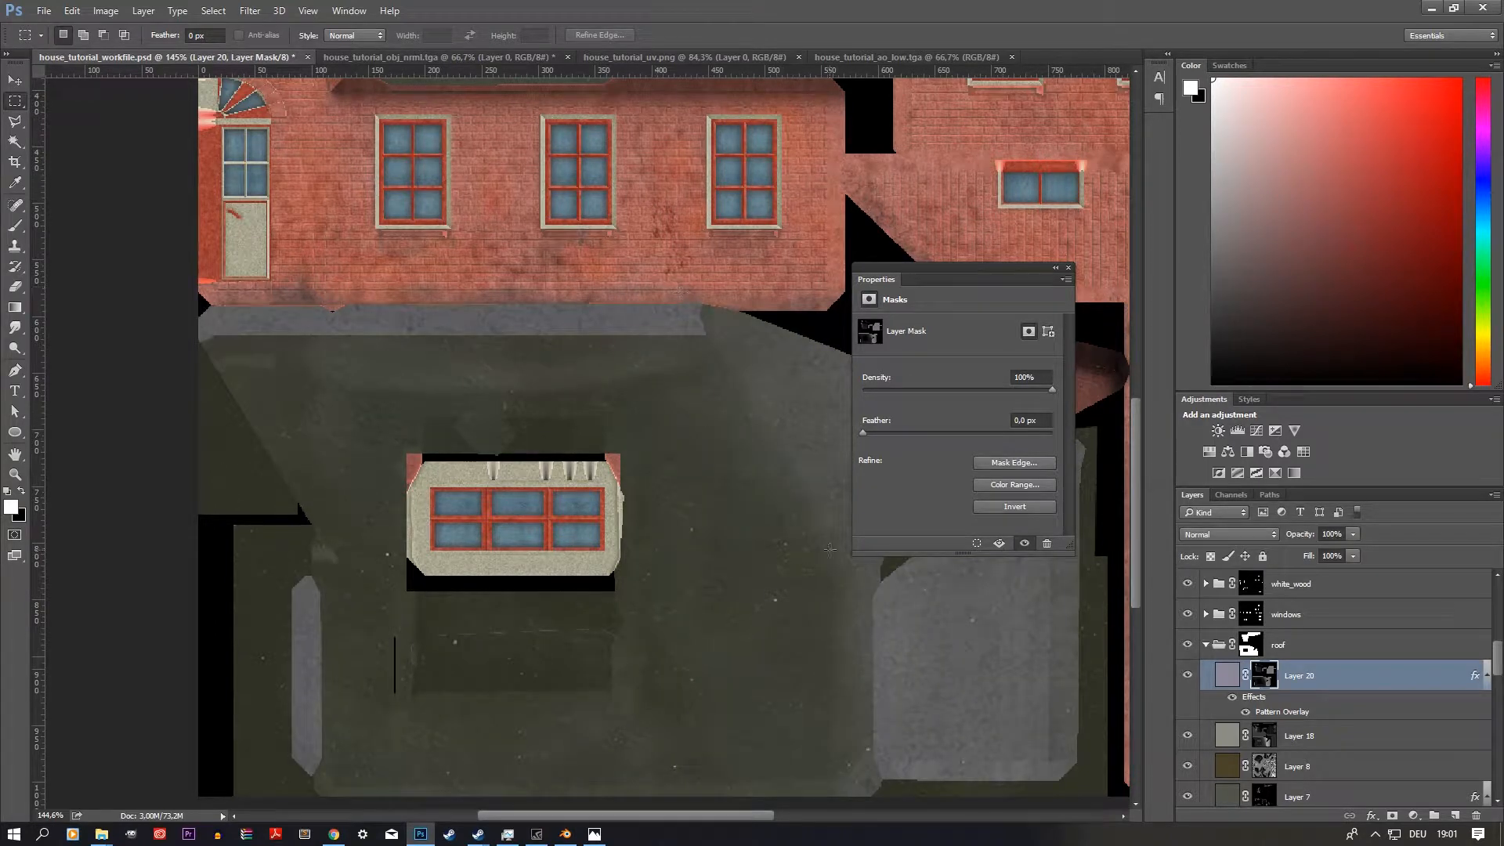
scroll(830, 547, "down", 4, "alt")
scroll(343, 253, "up", 5, "alt")
scroll(342, 252, "down", 4, "alt")
scroll(464, 368, "up", 1, "alt")
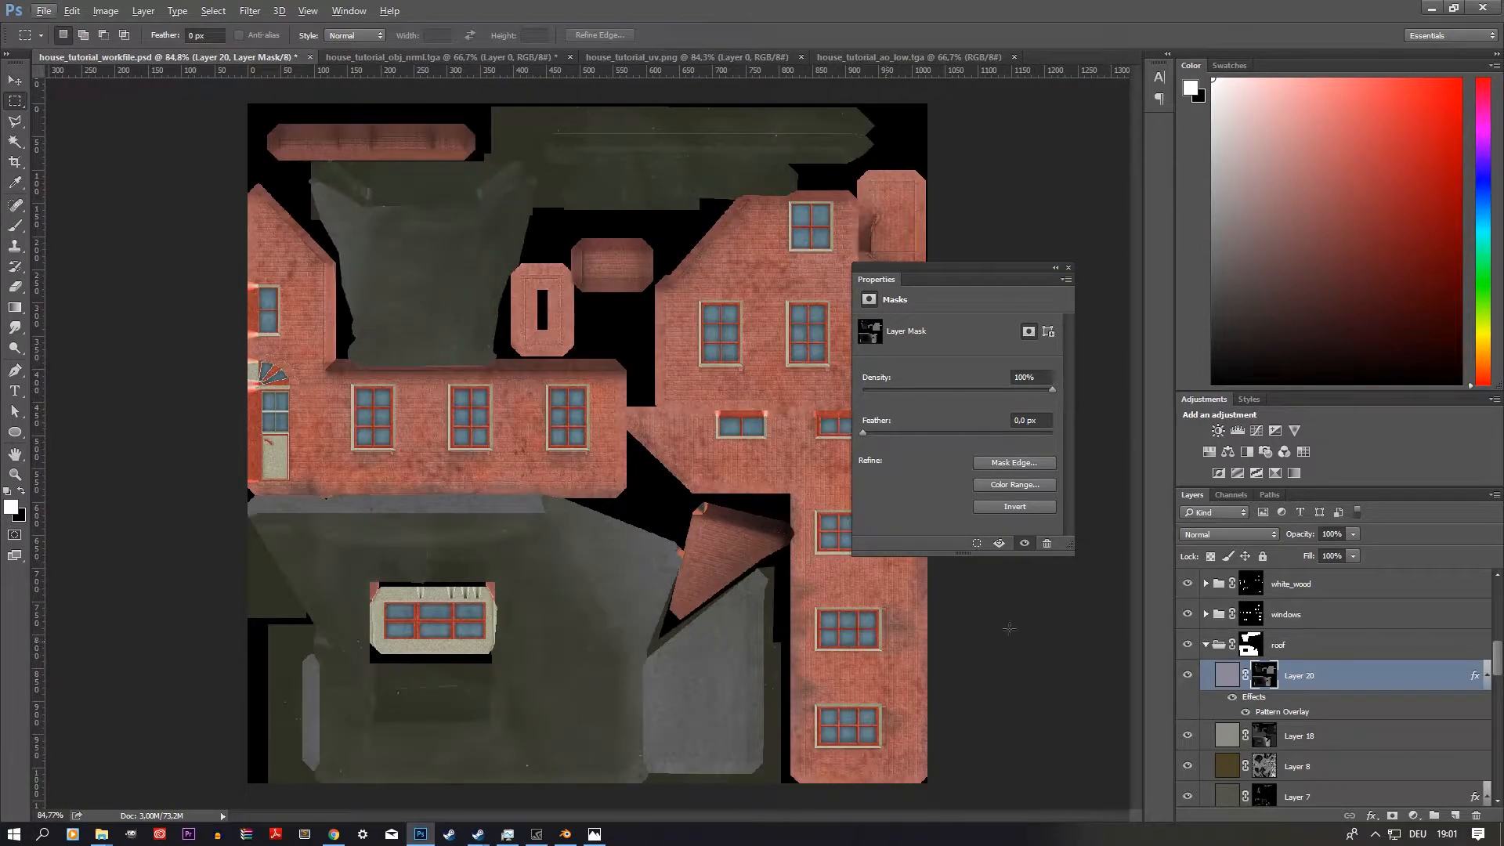
Step: Recolour Layer 20's fill with a dark greyish brown and compare the roof with the layer hidden and shown
left_click(1226, 675)
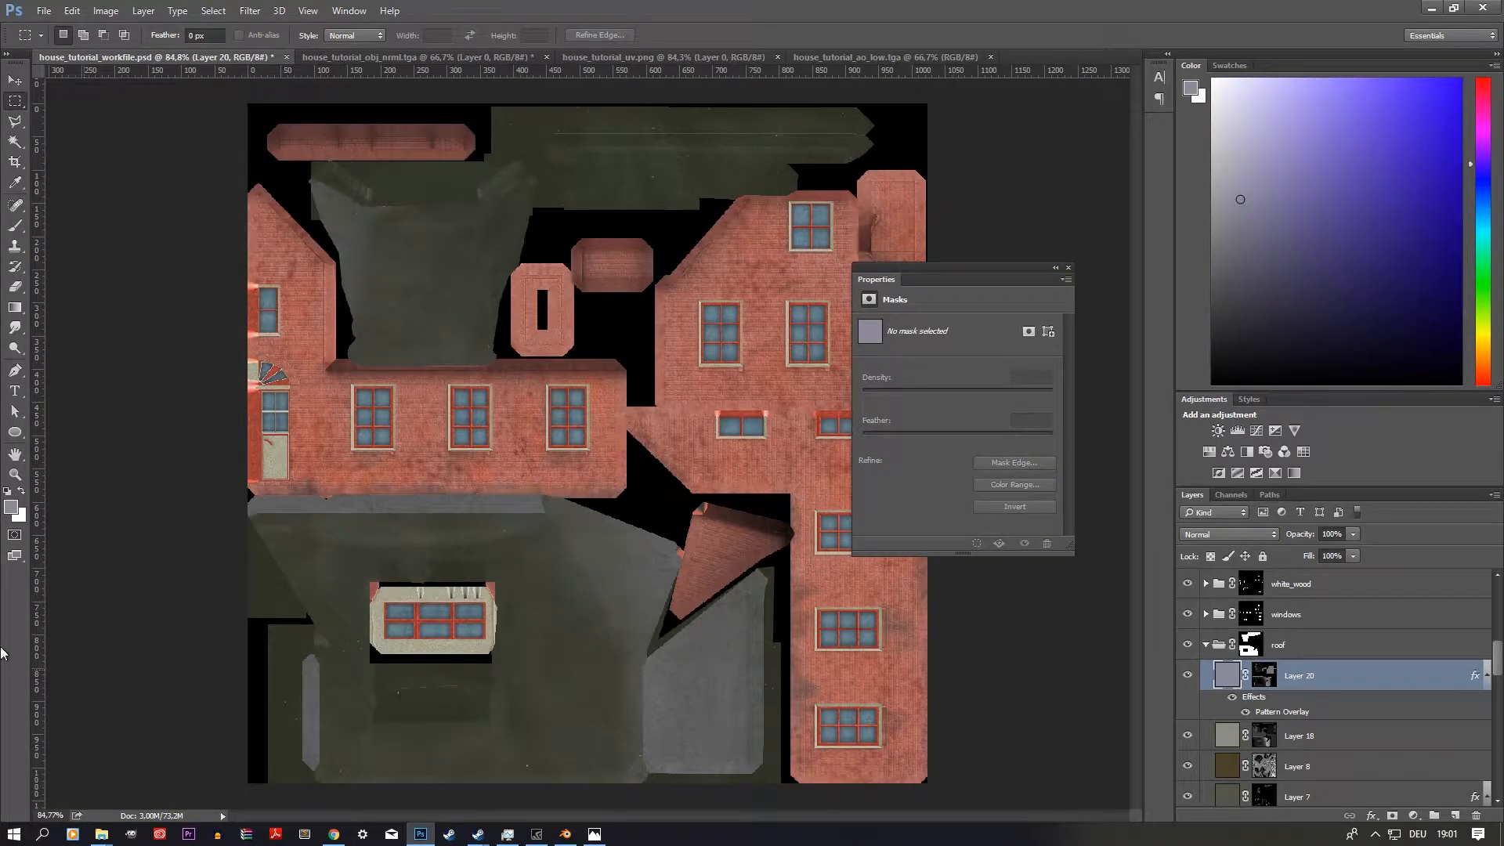
left_click(12, 506)
type("555555")
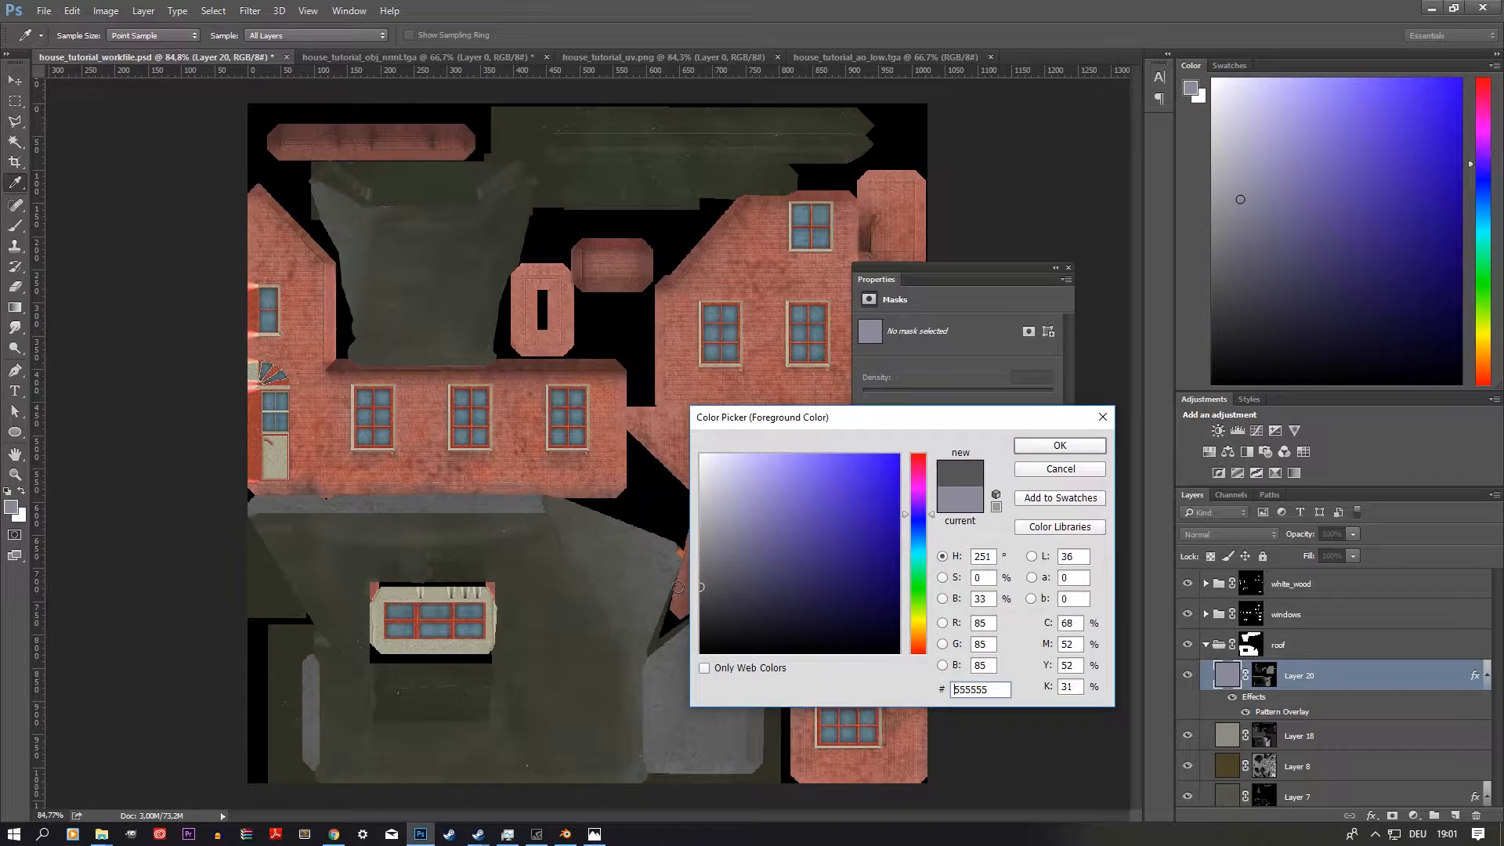
left_click(918, 629)
left_click_drag(722, 595, 745, 591)
left_click(1059, 445)
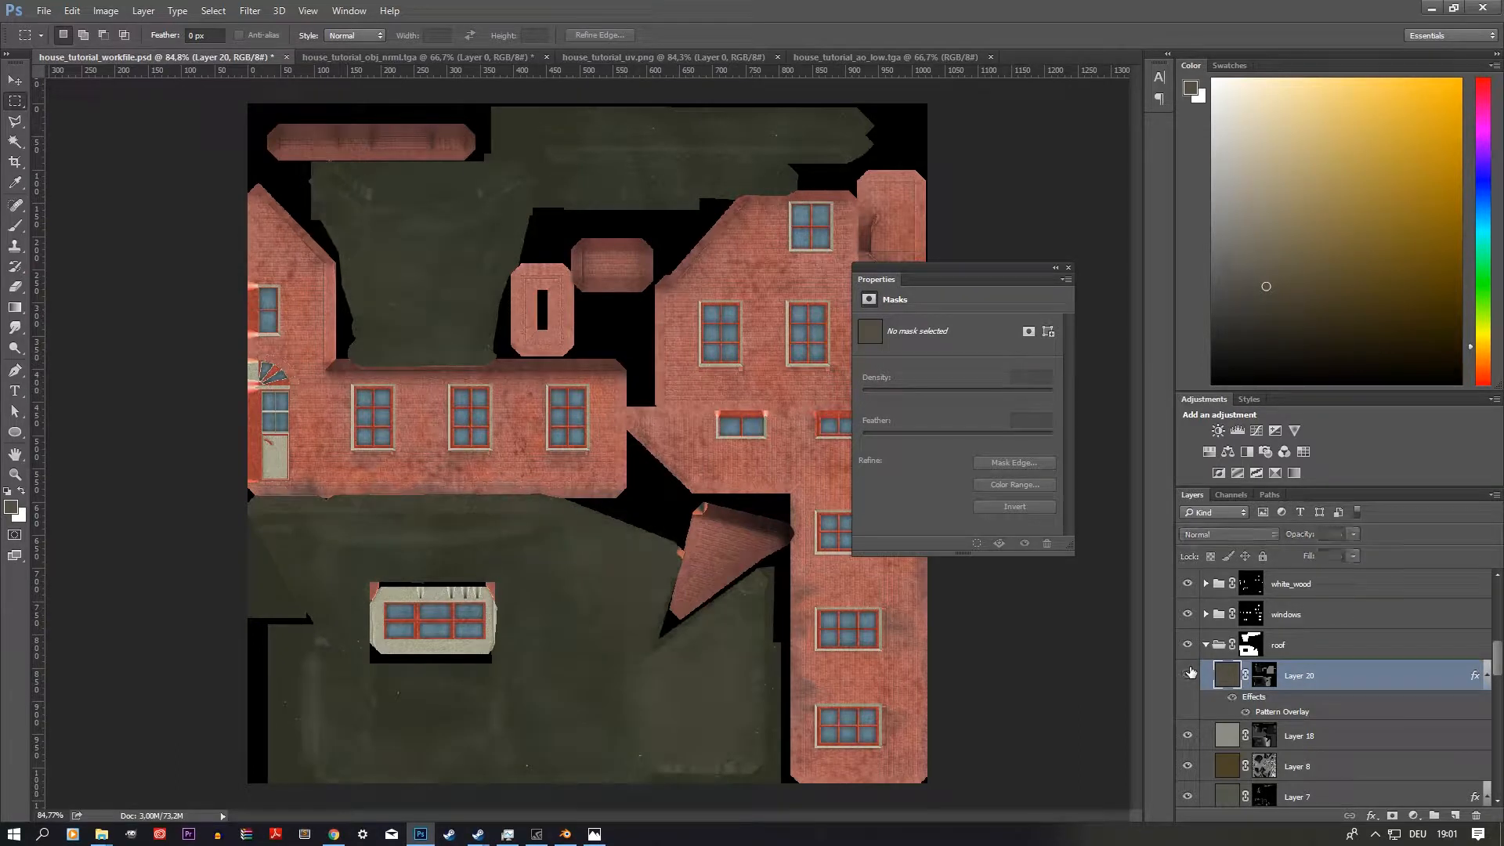
left_click(1191, 673)
left_click(1191, 672)
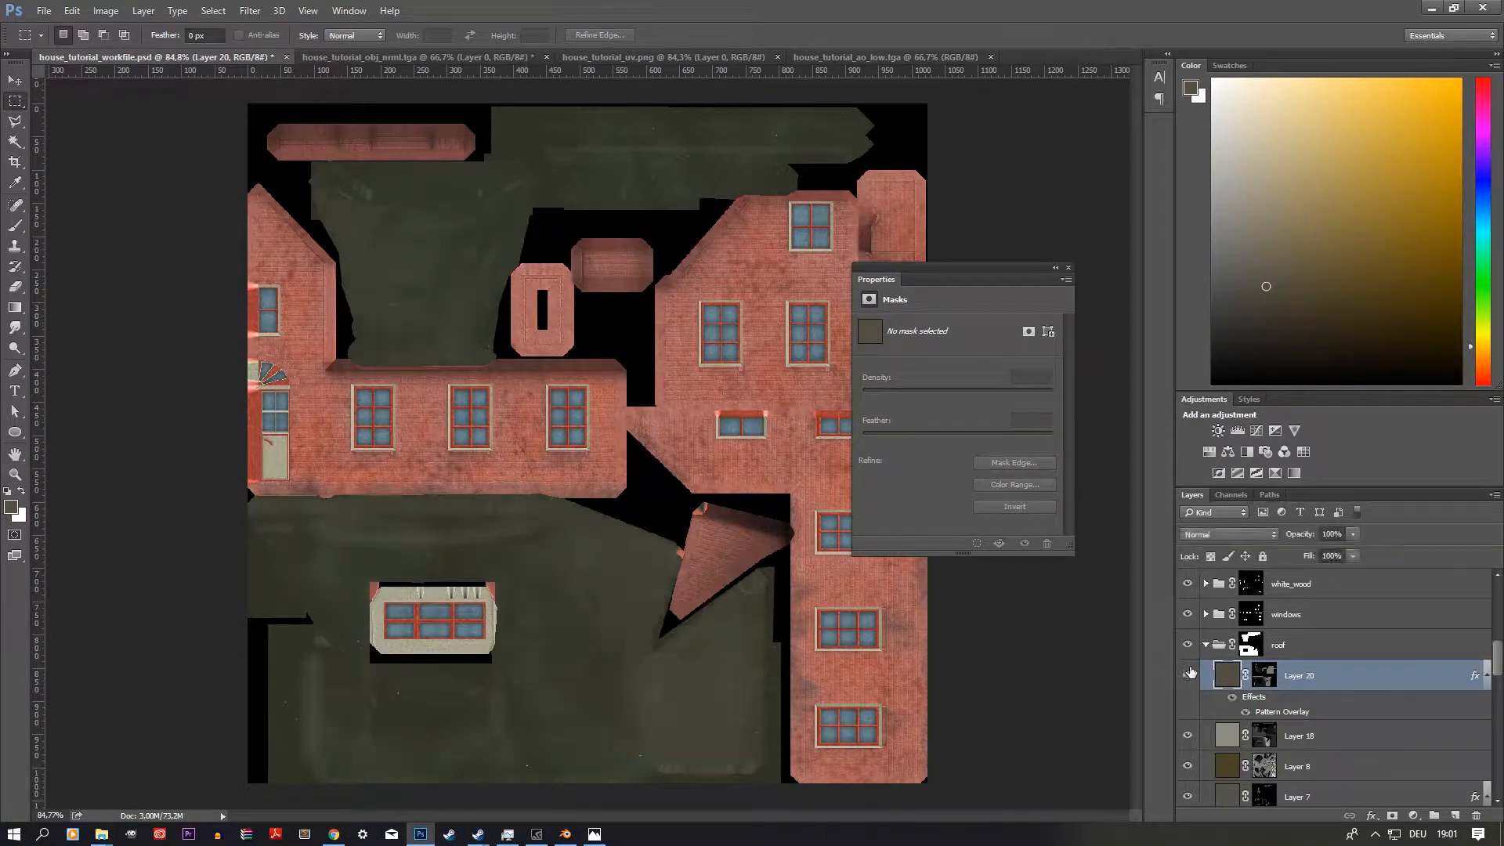
Step: Save the texture workfile and switch to Blender to display the house in the 3D view with Rendered shading
scroll(486, 569, "down", 3, "alt")
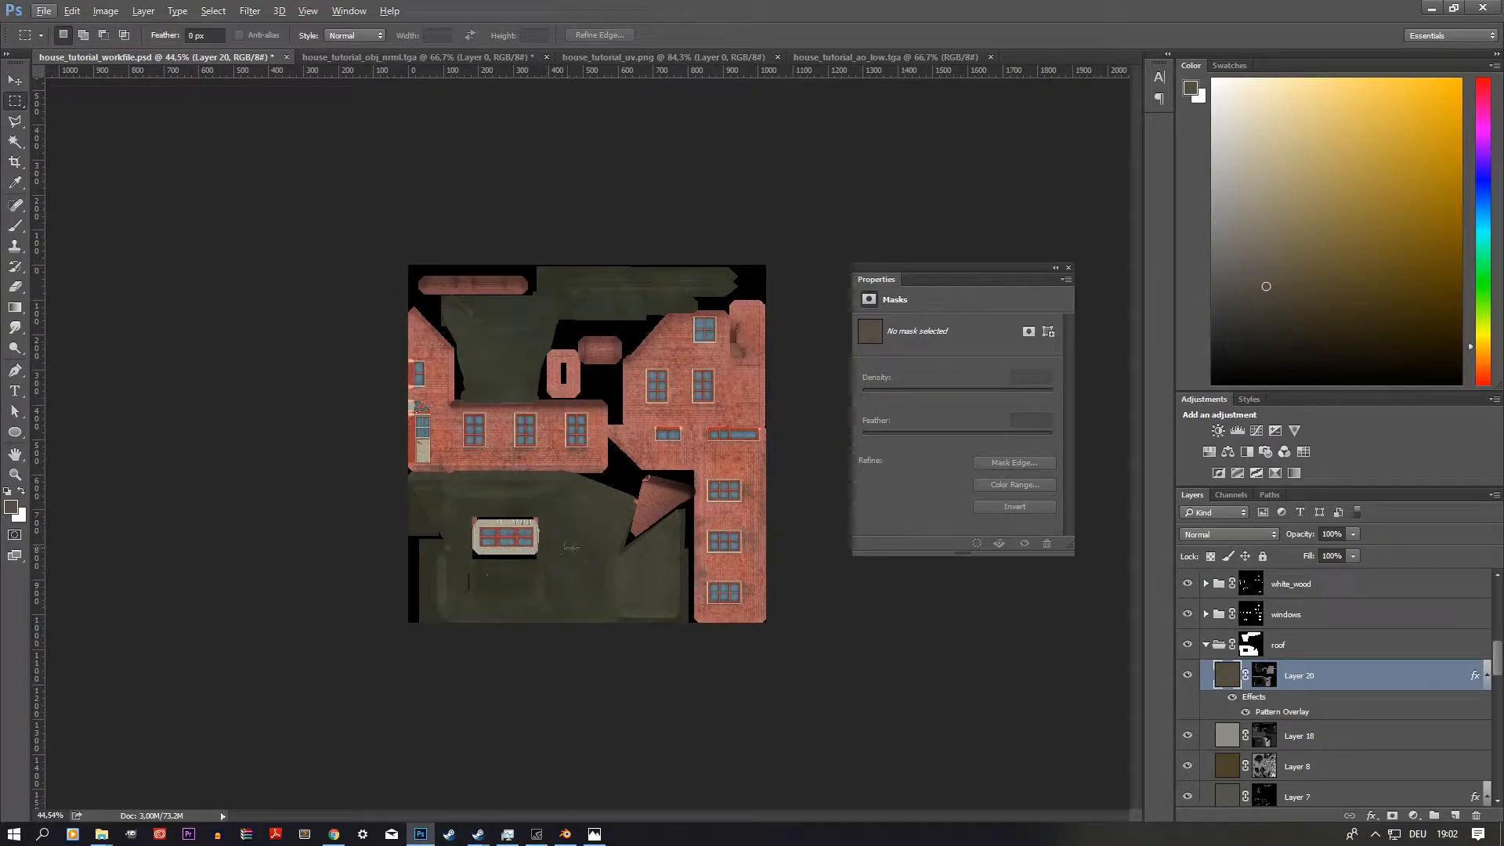
key("ctrl+s")
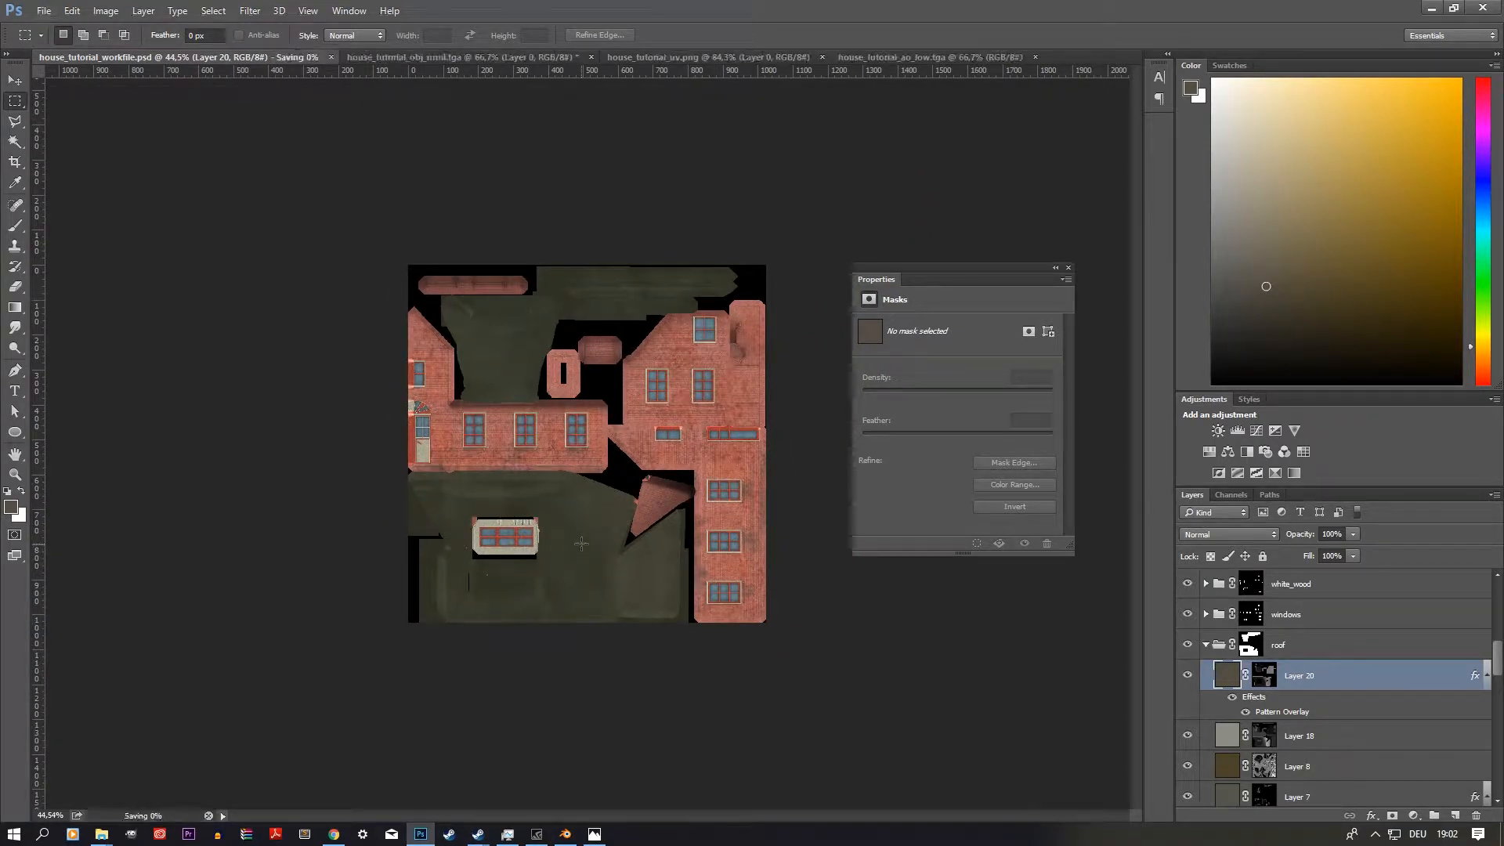
left_click(565, 834)
mouse_move(263, 304)
middle_mouse_down()
mouse_move(313, 383)
mouse_move(302, 415)
middle_mouse_up()
left_click(286, 445)
left_click(331, 340)
Step: Examine the rendered house from several angles, close up and from a distance, to check the roof and wall textures
scroll(376, 332, "up", 5)
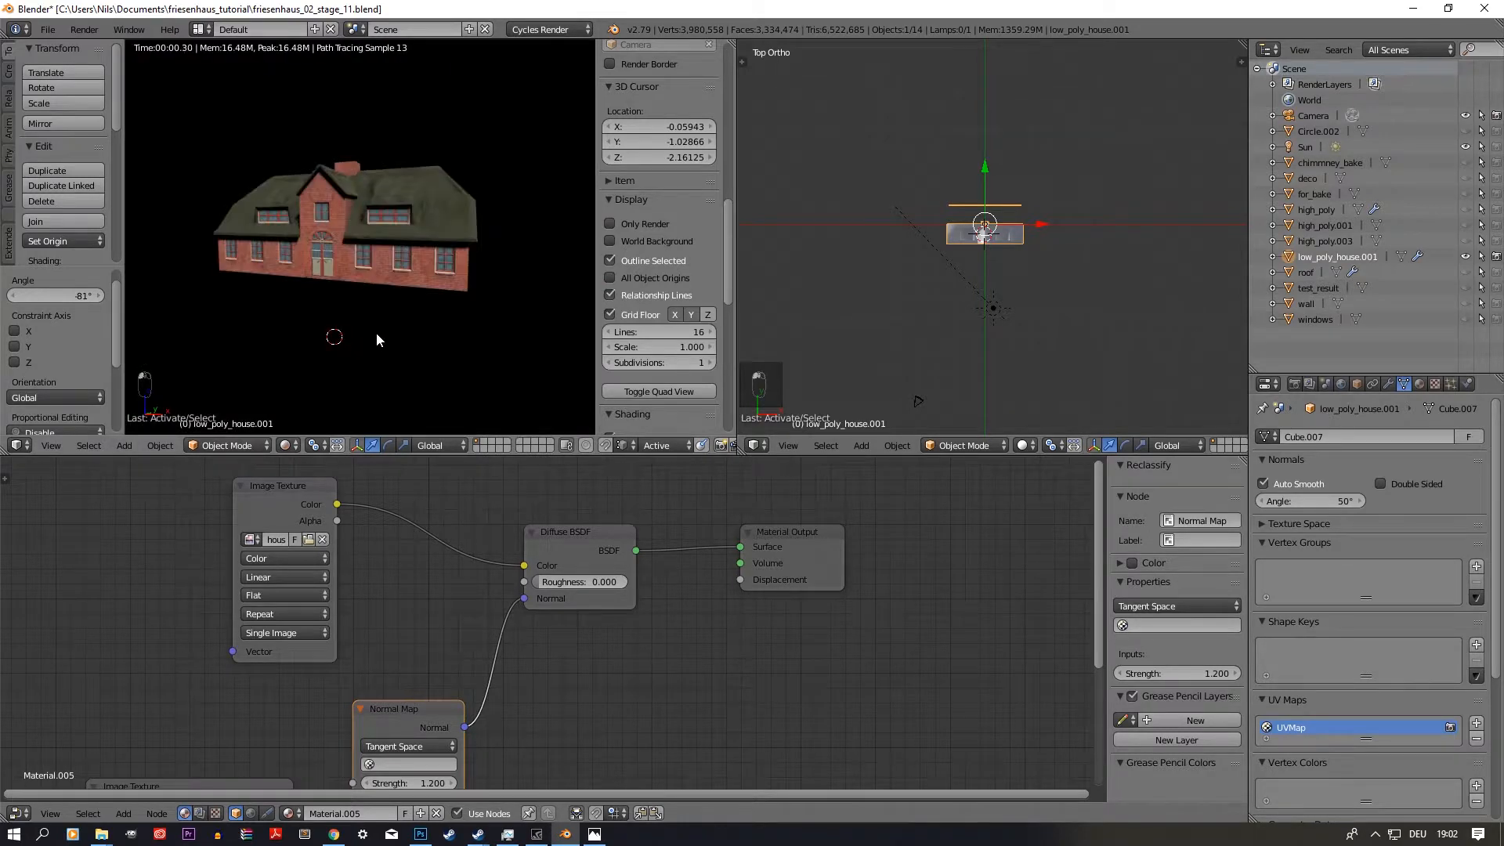
middle_click_drag(398, 317, 454, 315)
scroll(389, 337, "up", 3)
scroll(402, 296, "down", 2)
scroll(309, 290, "down", 4)
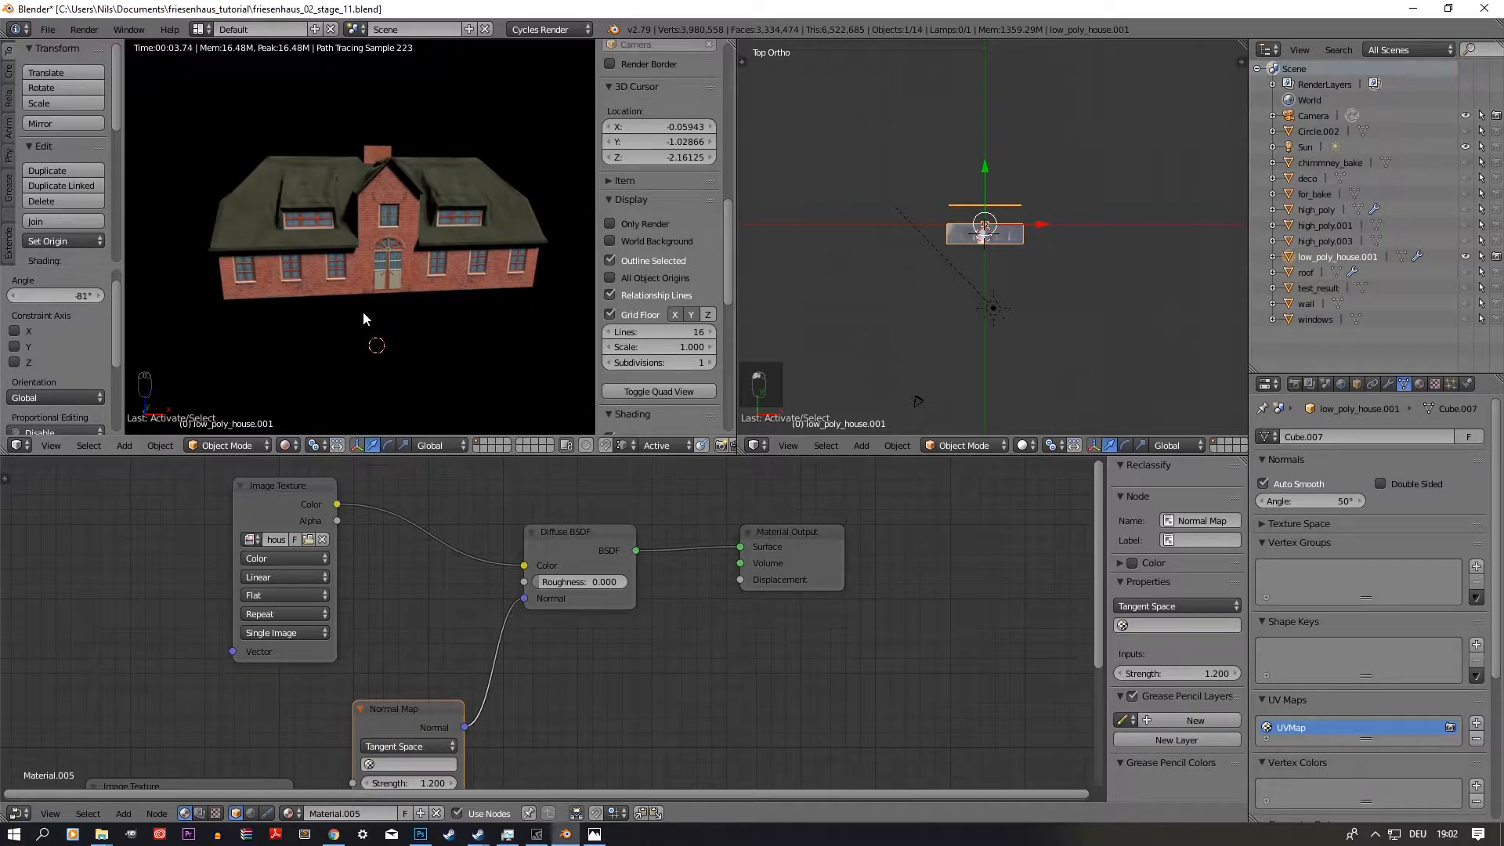
middle_click_drag(368, 314, 361, 263)
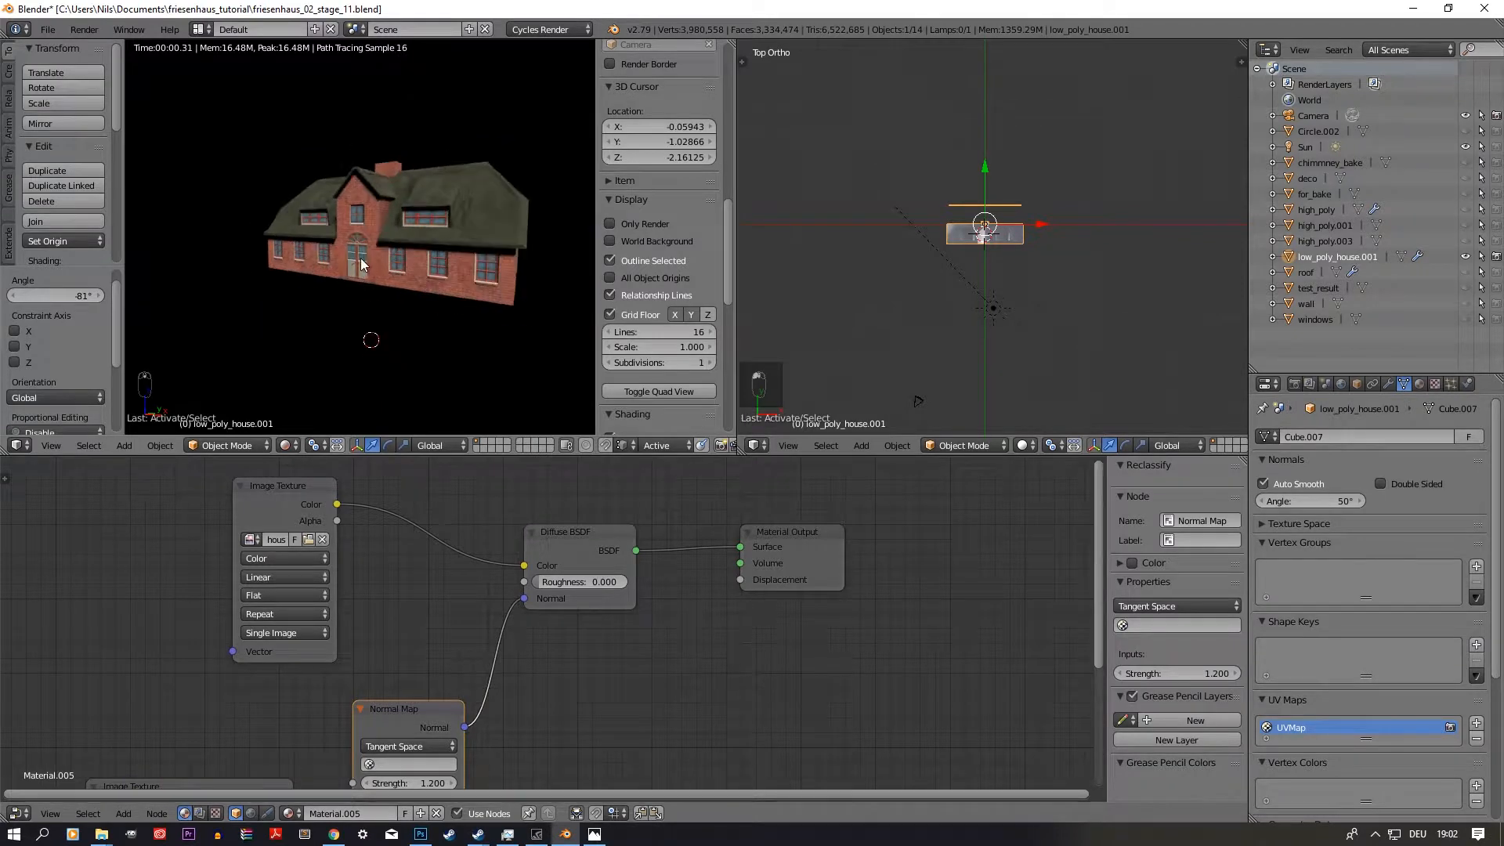
scroll(470, 317, "up", 6)
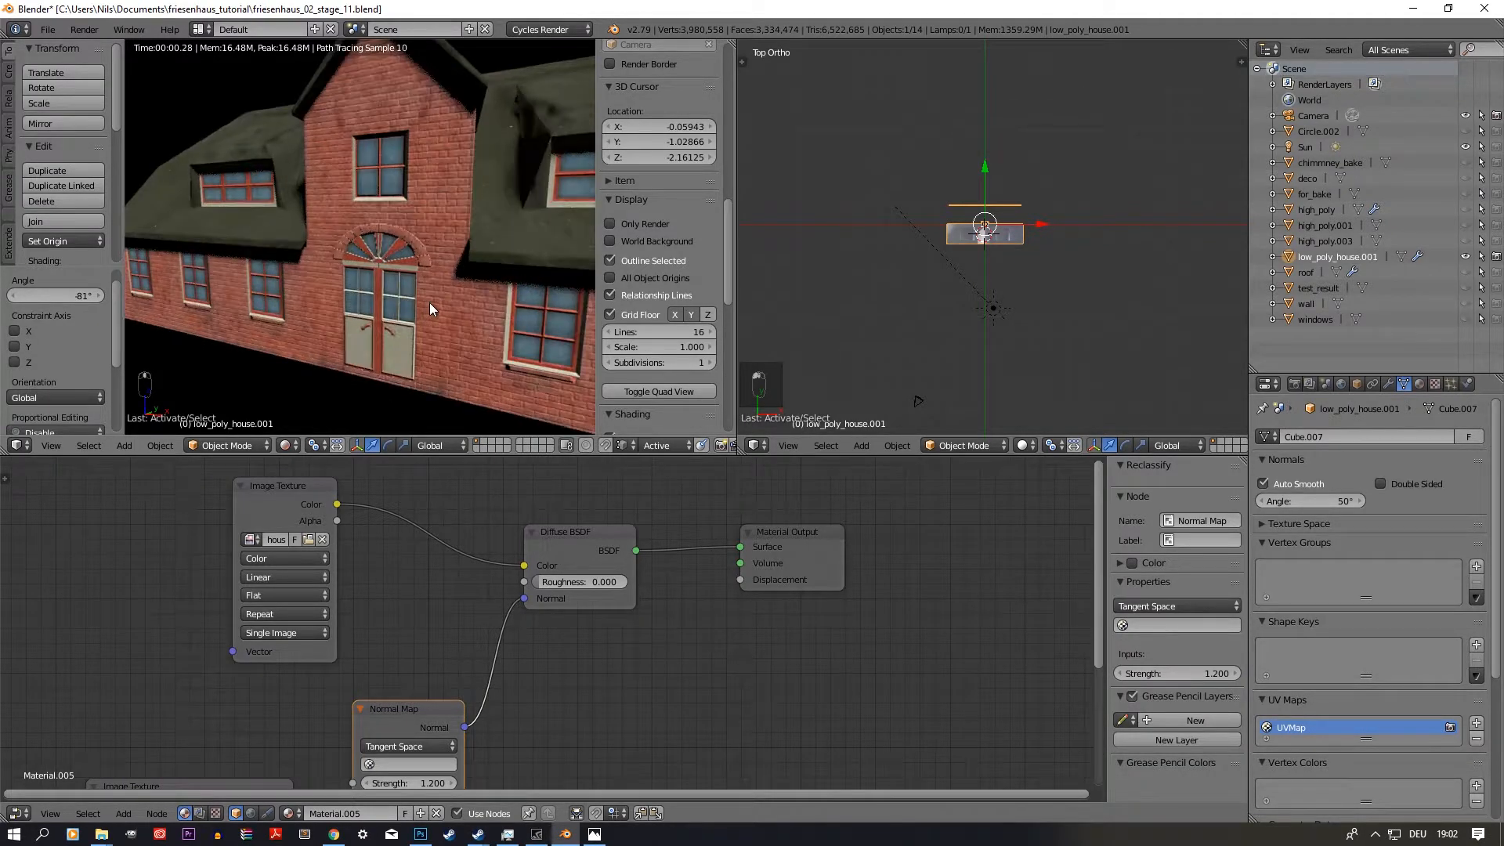
scroll(473, 385, "down", 8)
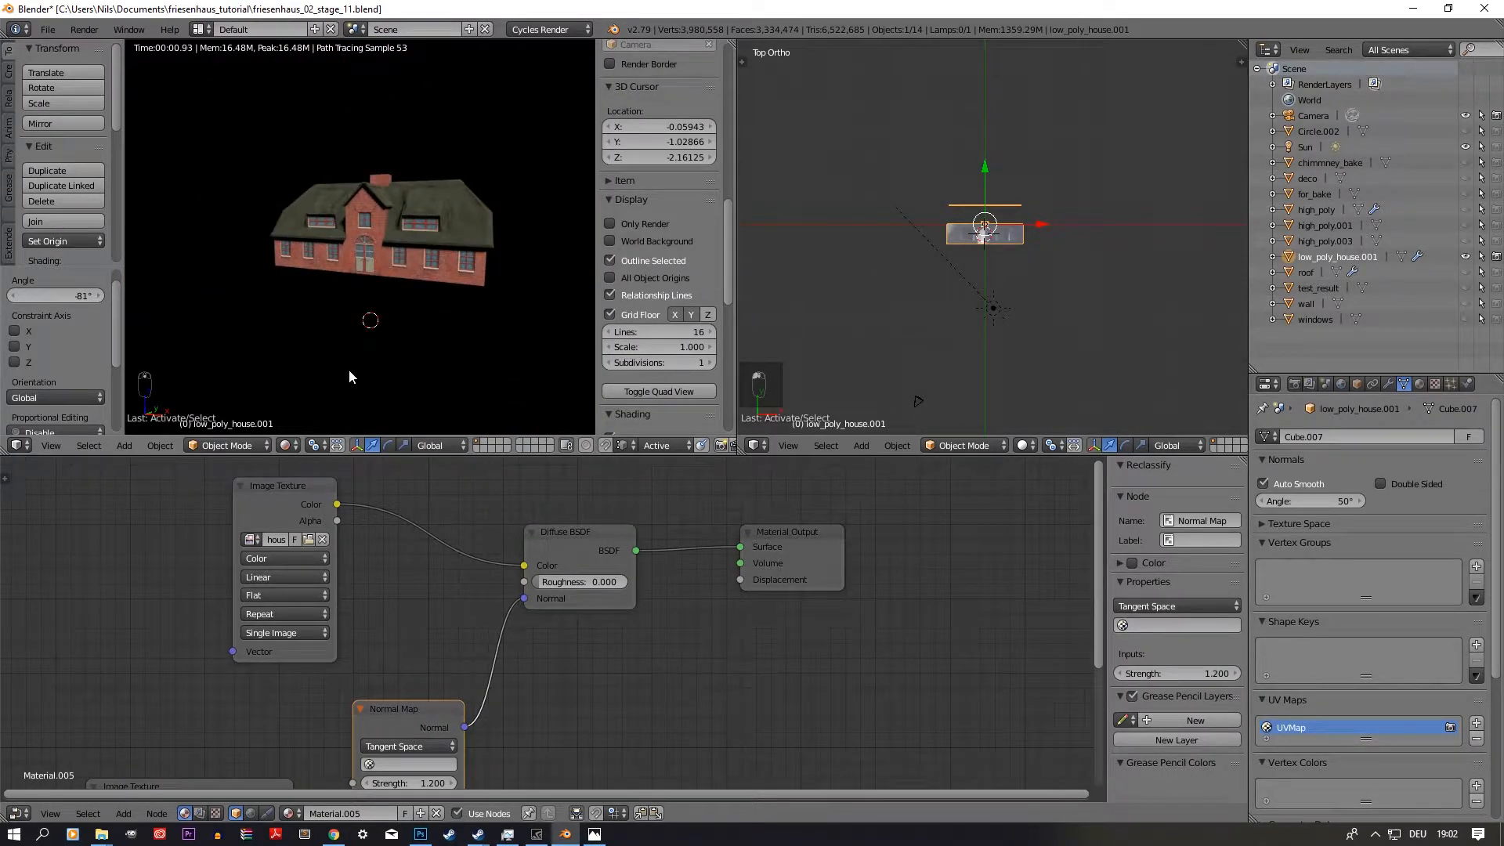
mouse_move(390, 296)
middle_mouse_down()
mouse_move(425, 270)
mouse_move(350, 288)
mouse_move(422, 291)
mouse_move(369, 279)
mouse_move(399, 279)
mouse_move(401, 294)
middle_mouse_up()
scroll(350, 288, "up", 4)
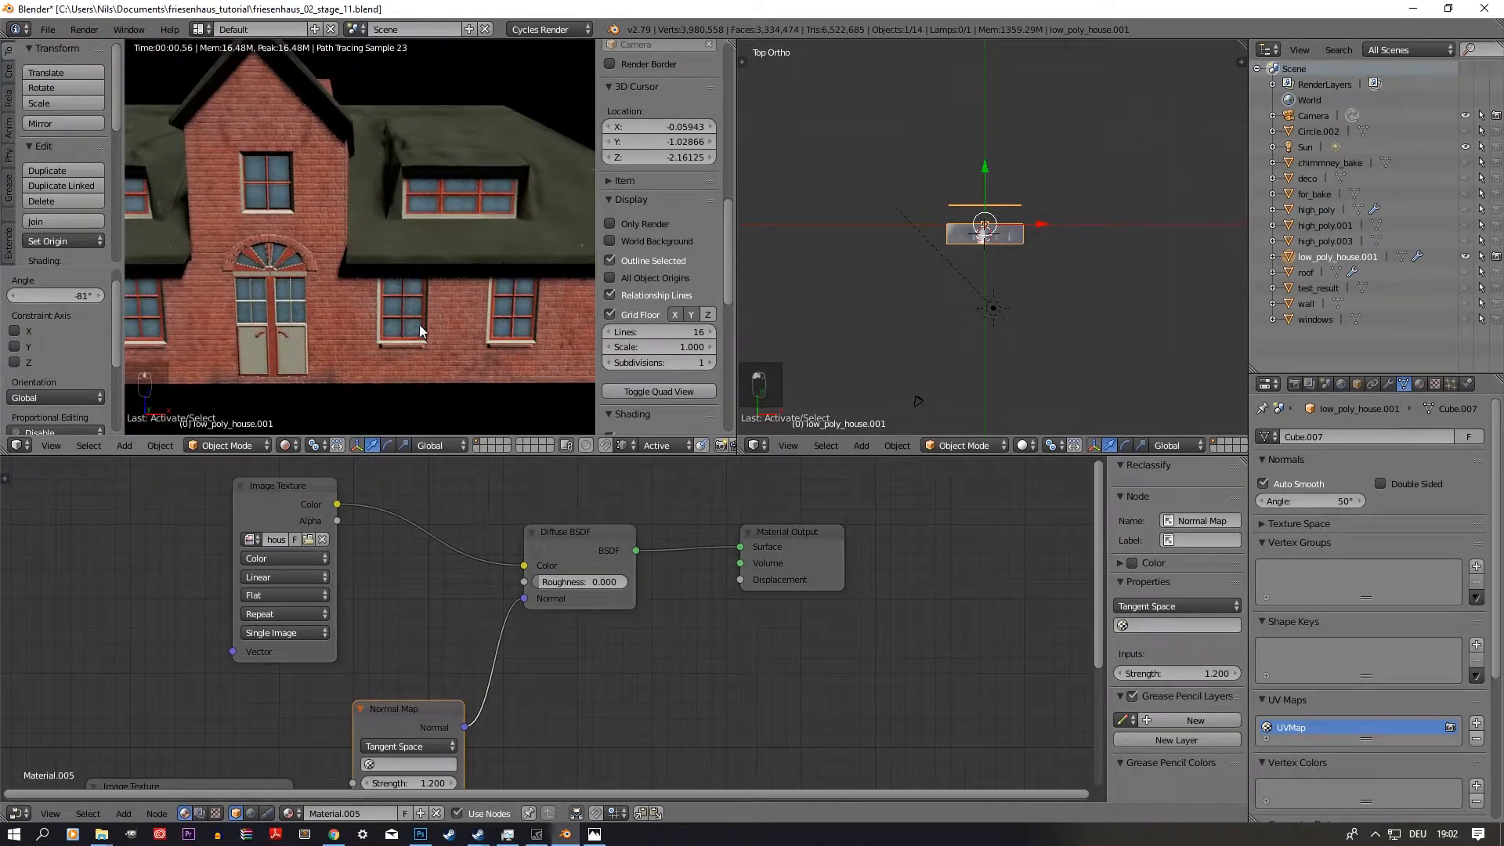
scroll(440, 350, "down", 3)
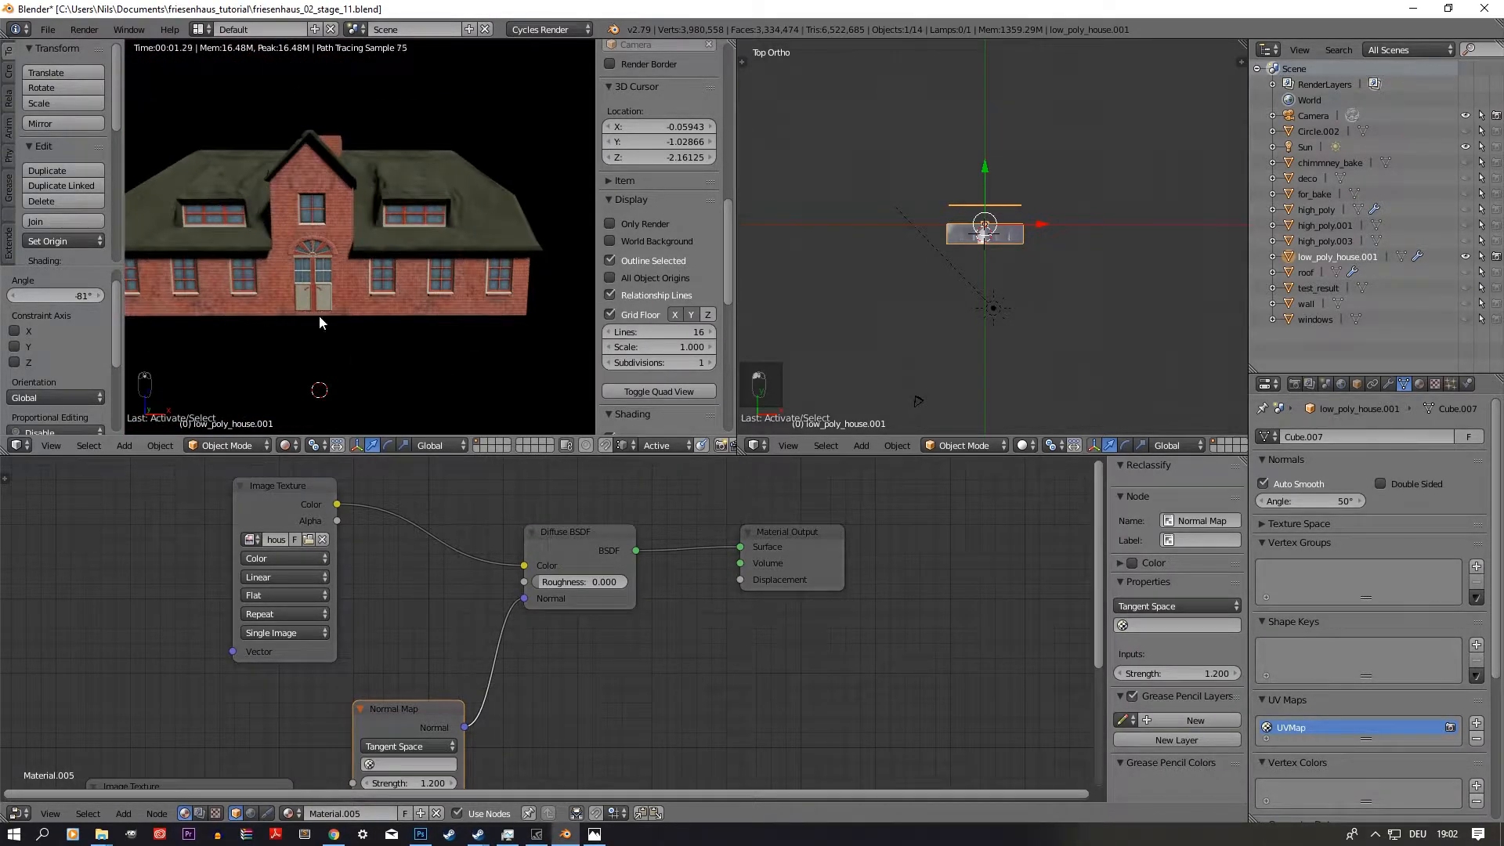
mouse_move(447, 270)
middle_mouse_down()
mouse_move(411, 286)
mouse_move(392, 258)
middle_mouse_up()
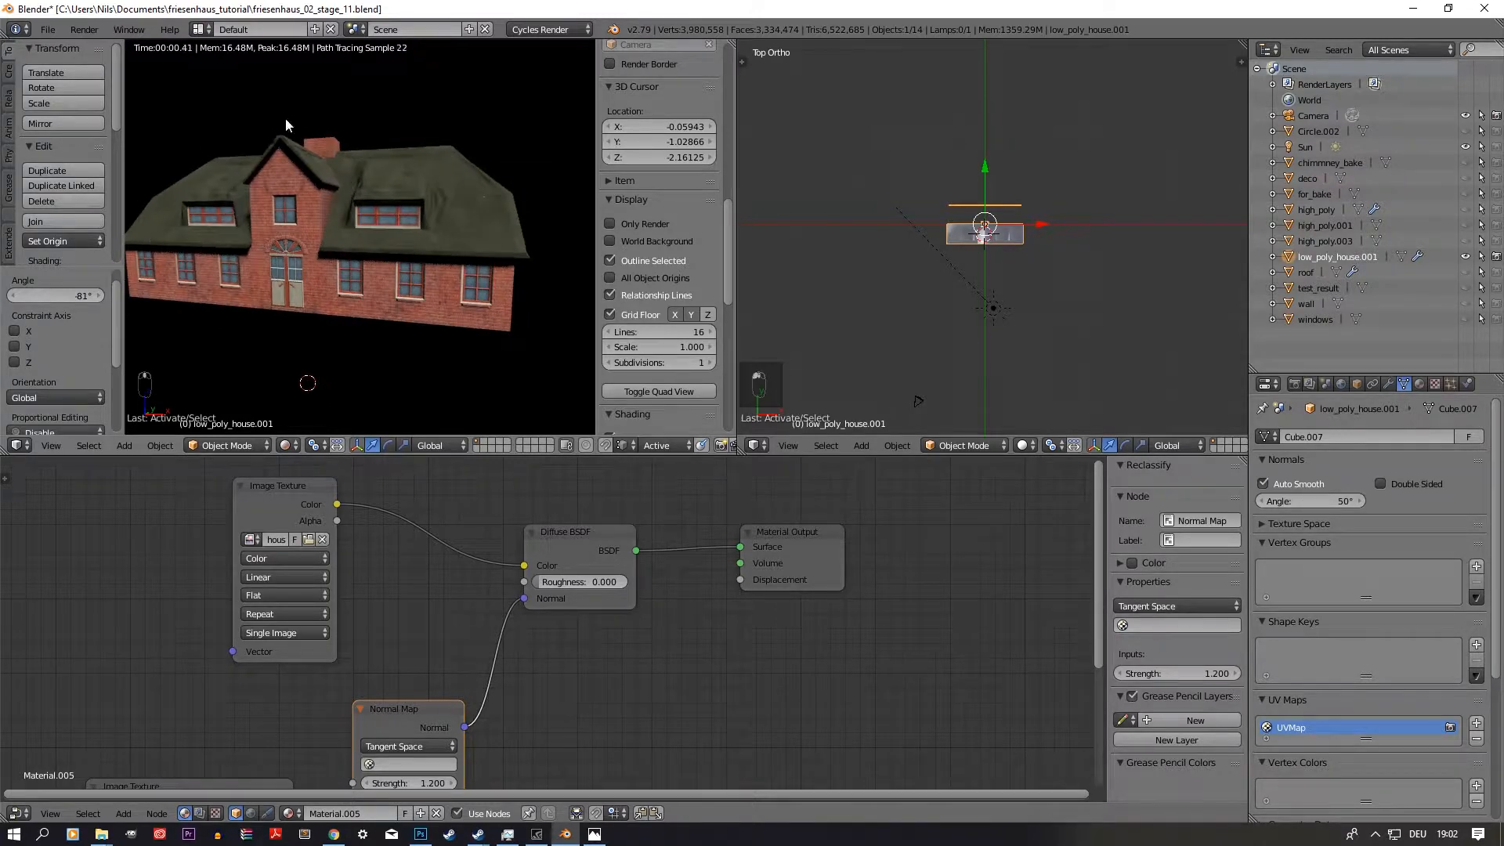
Step: Return Blender's 3D view to Solid shading and switch back to the house texture in Photoshop
left_click(286, 445)
left_click(339, 392)
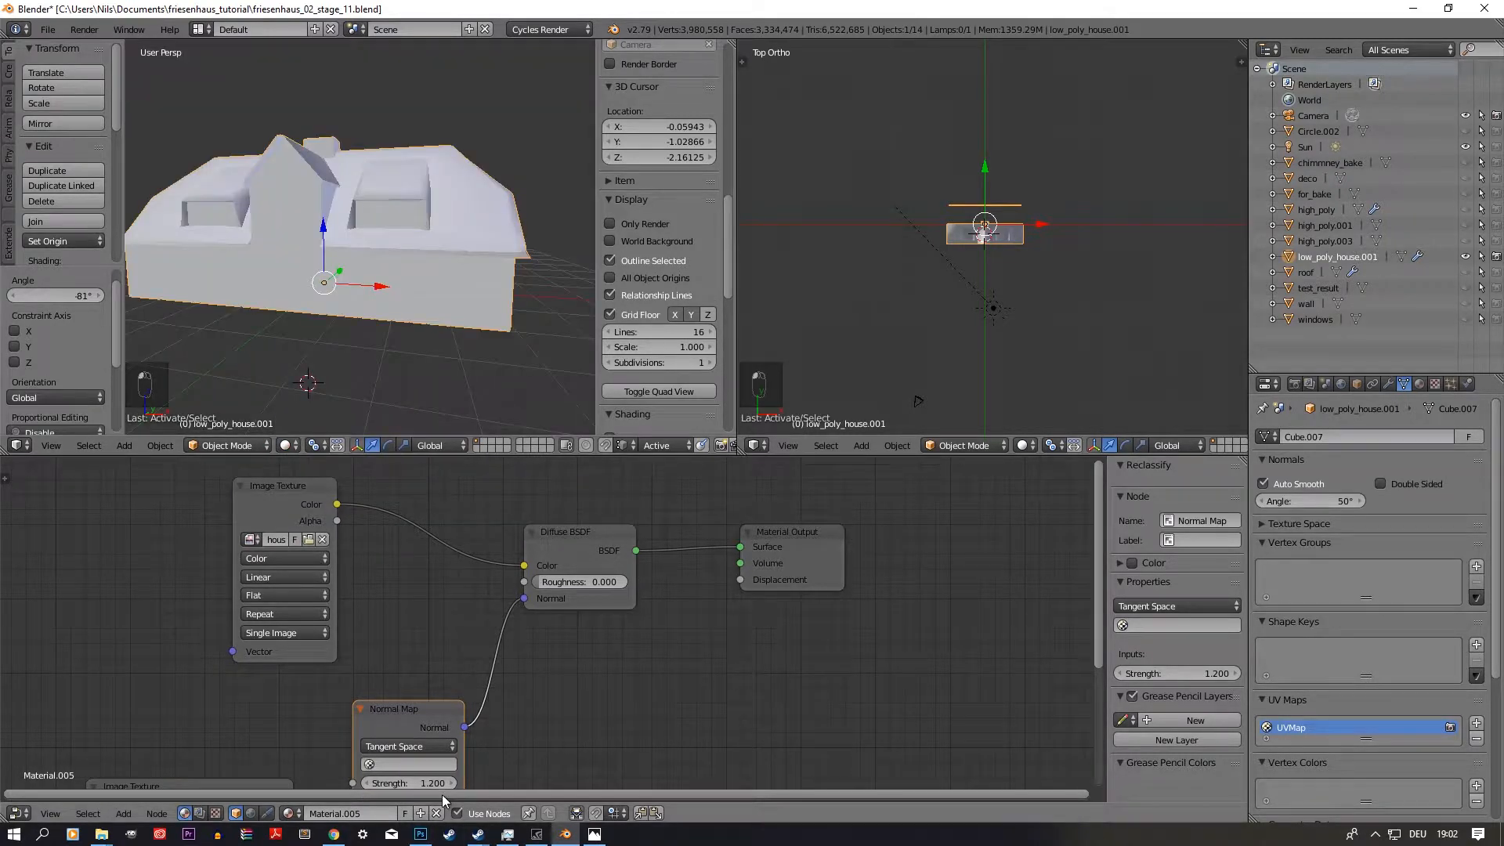
left_click(420, 834)
scroll(496, 492, "up", 6, "alt")
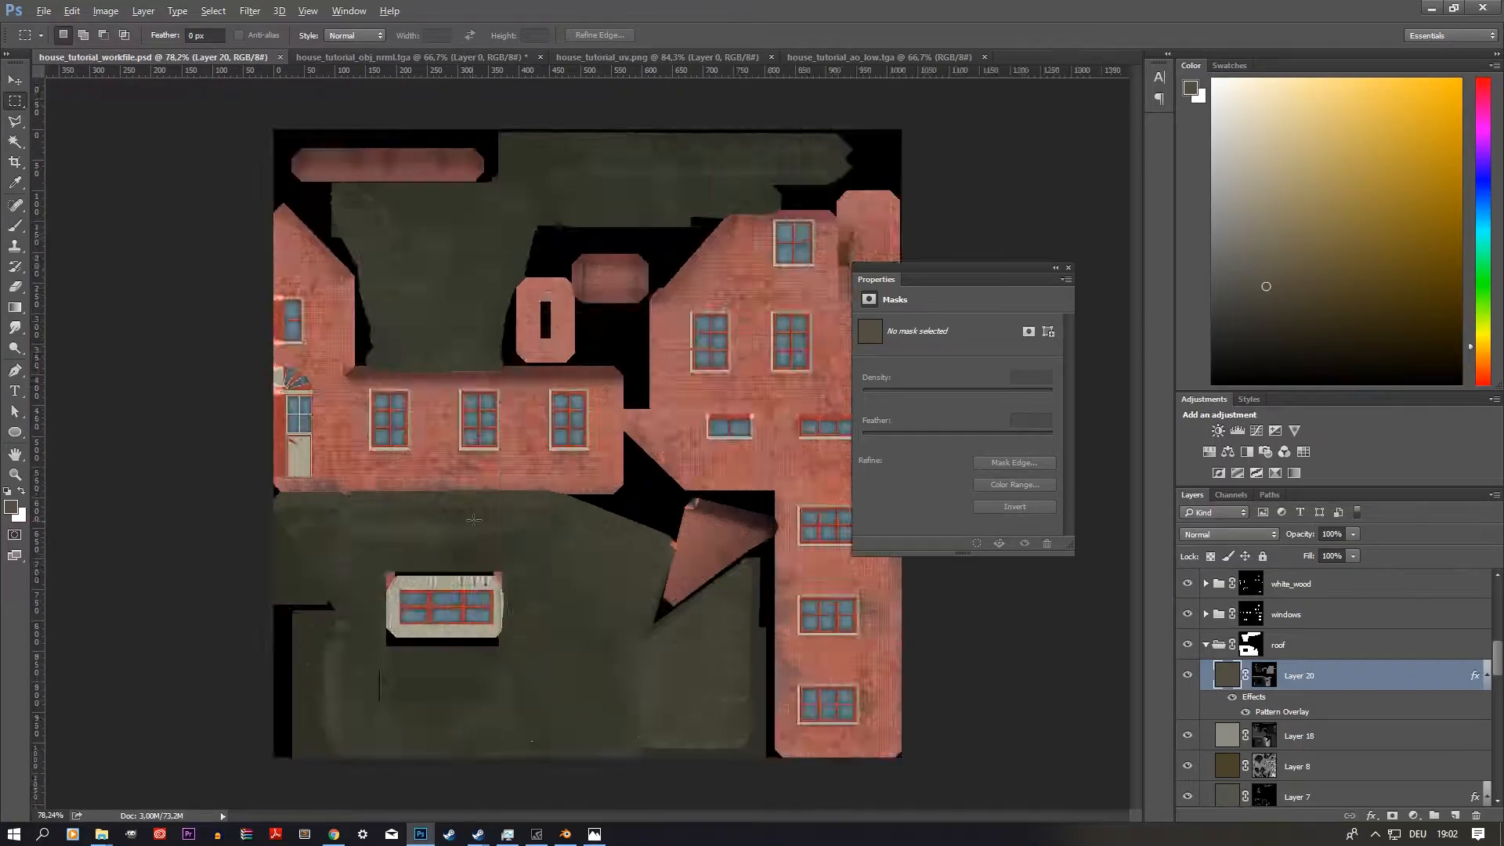
scroll(496, 491, "down", 6, "alt")
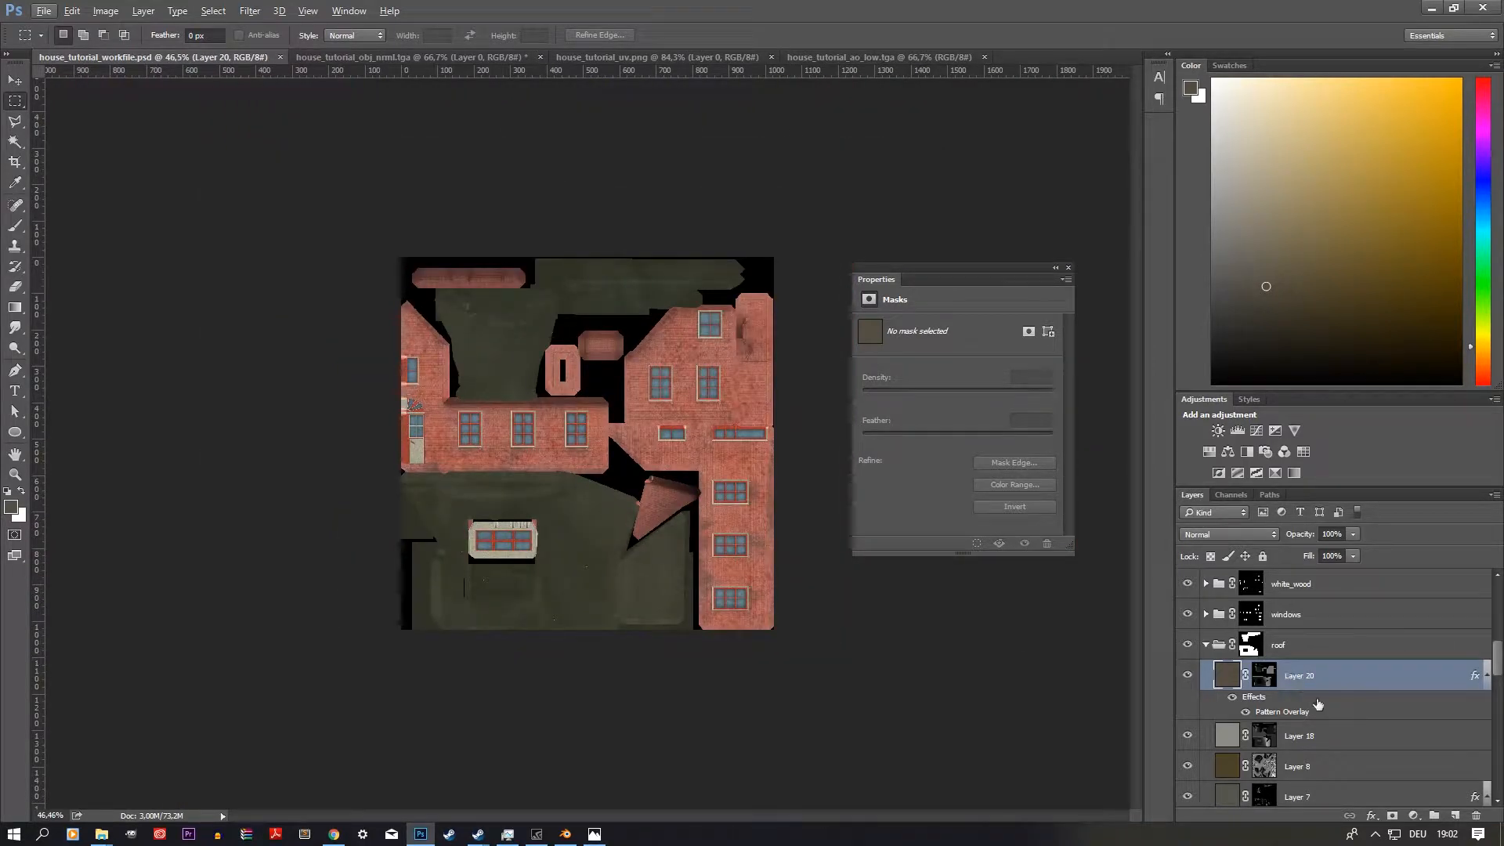
Step: Select the curvature layer near the bottom of the layer stack and copy its whole canvas
scroll(1318, 704, "down", 2)
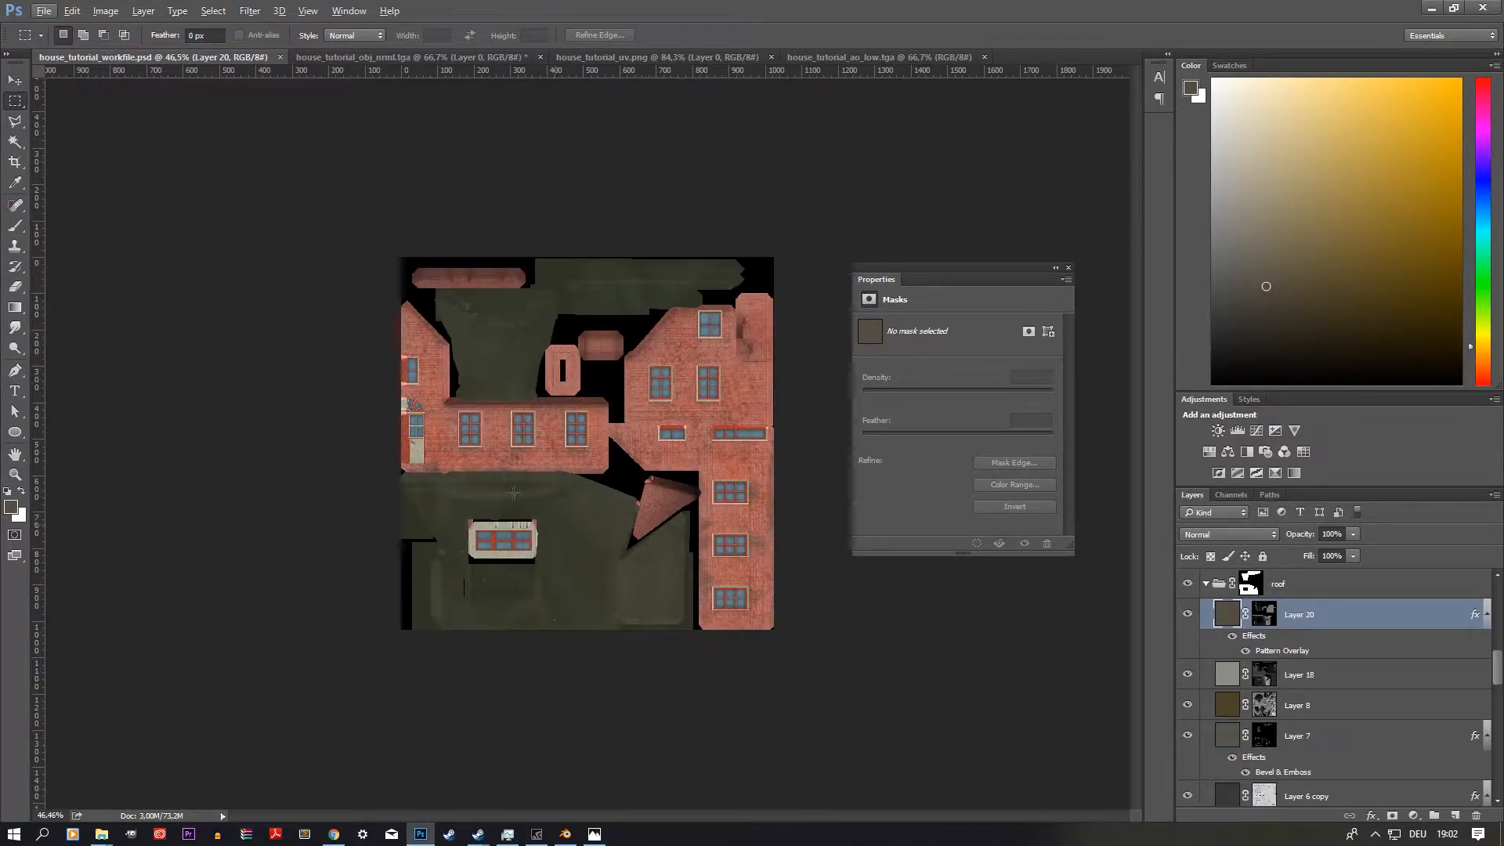
scroll(1339, 712, "down", 8)
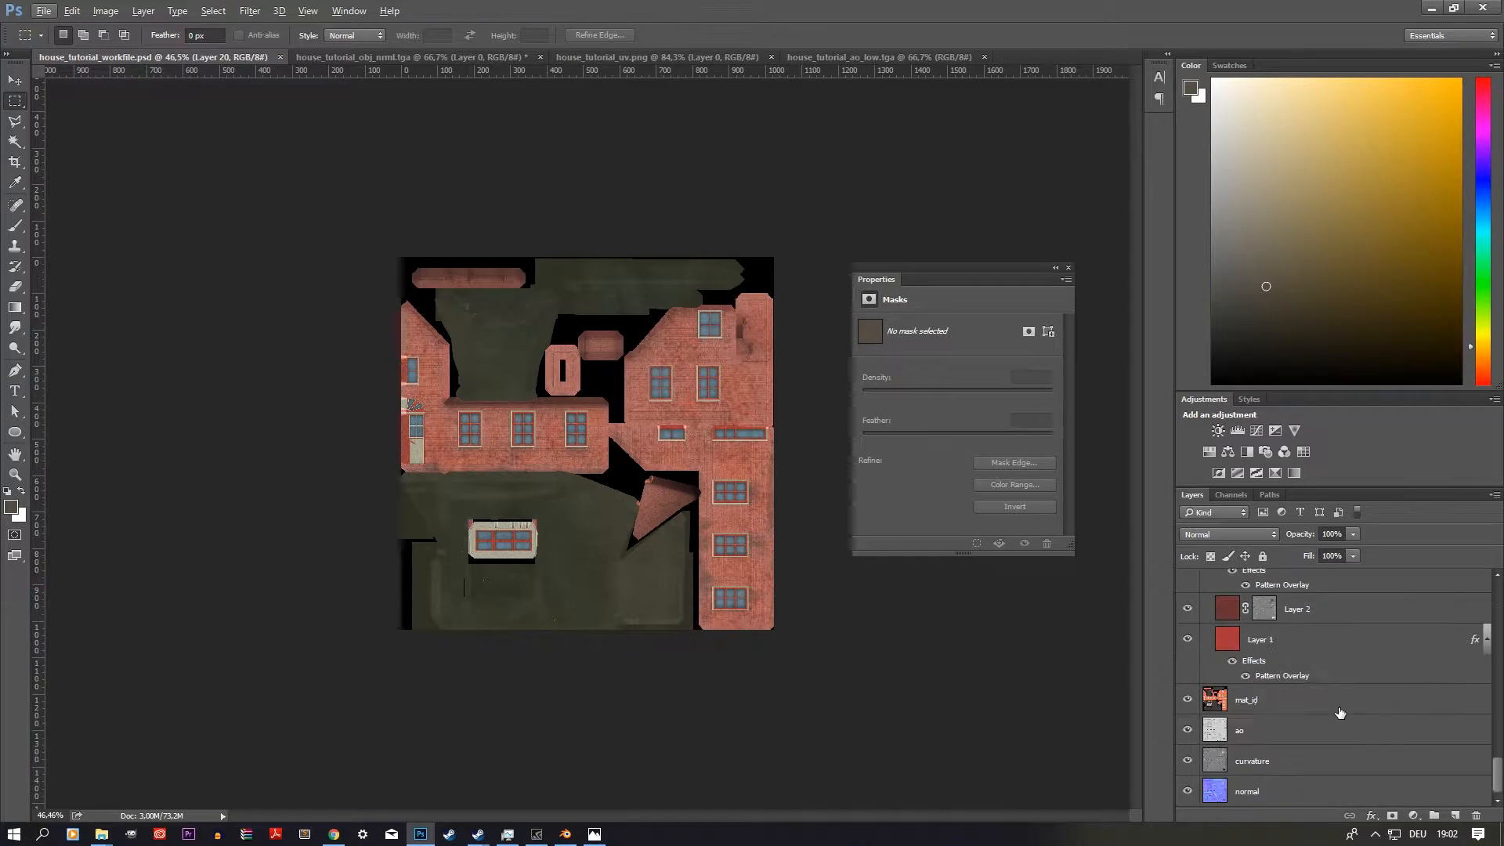
left_click(1270, 735)
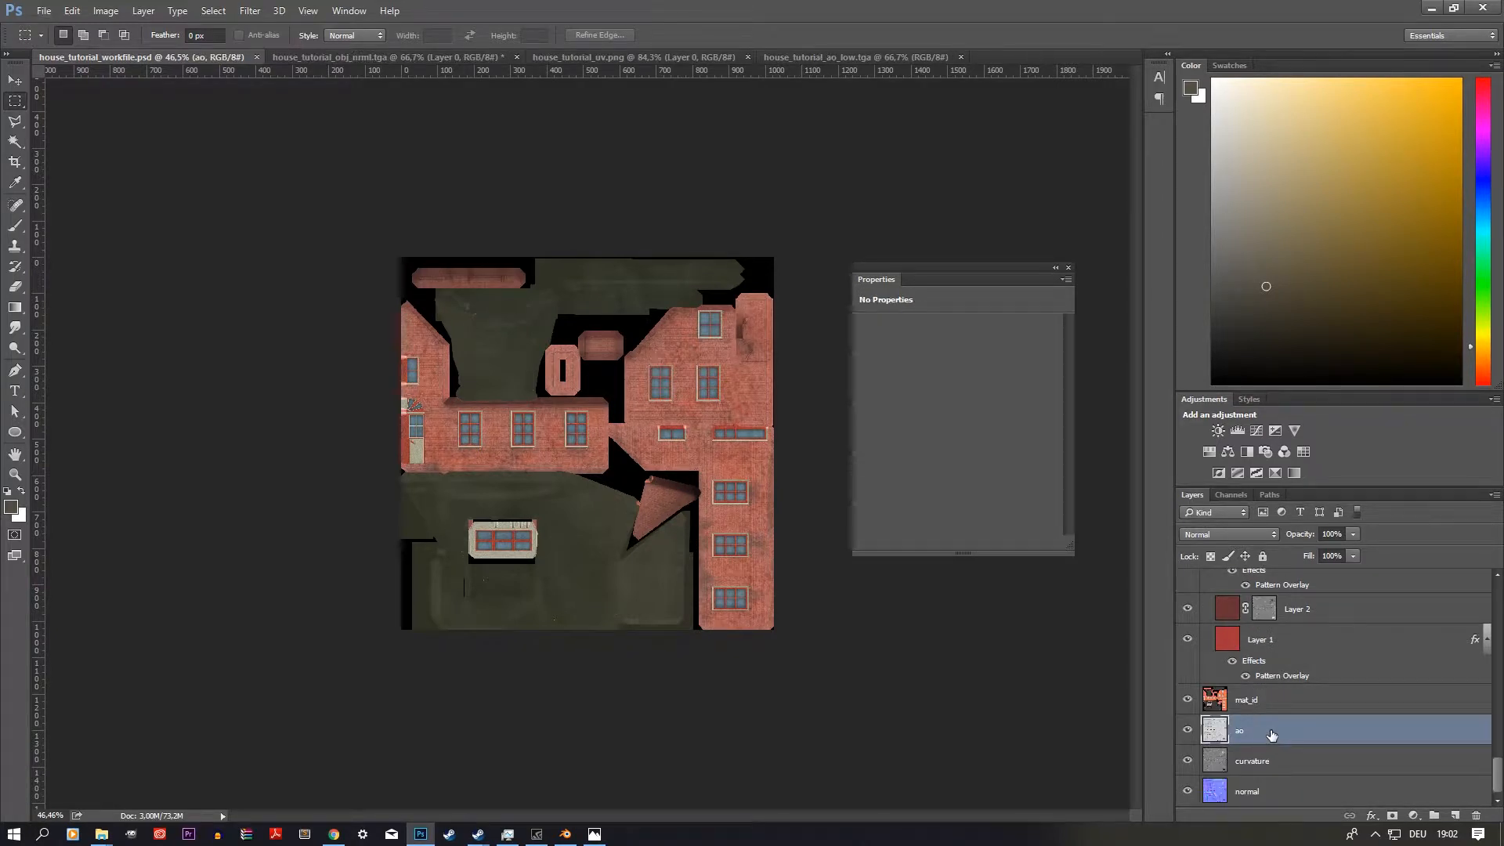
left_click(1271, 761)
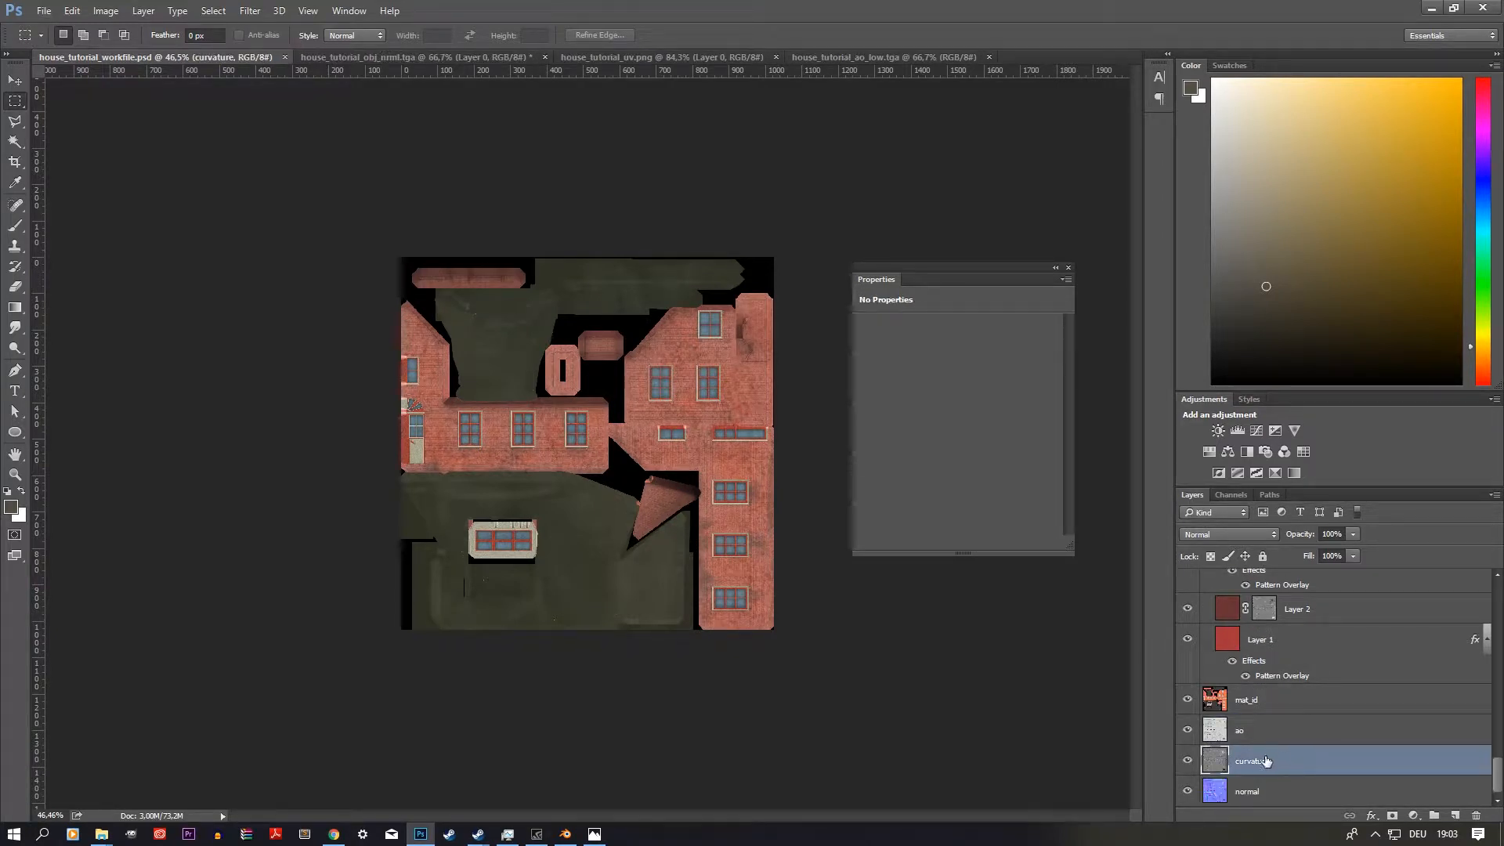
key("ctrl+a")
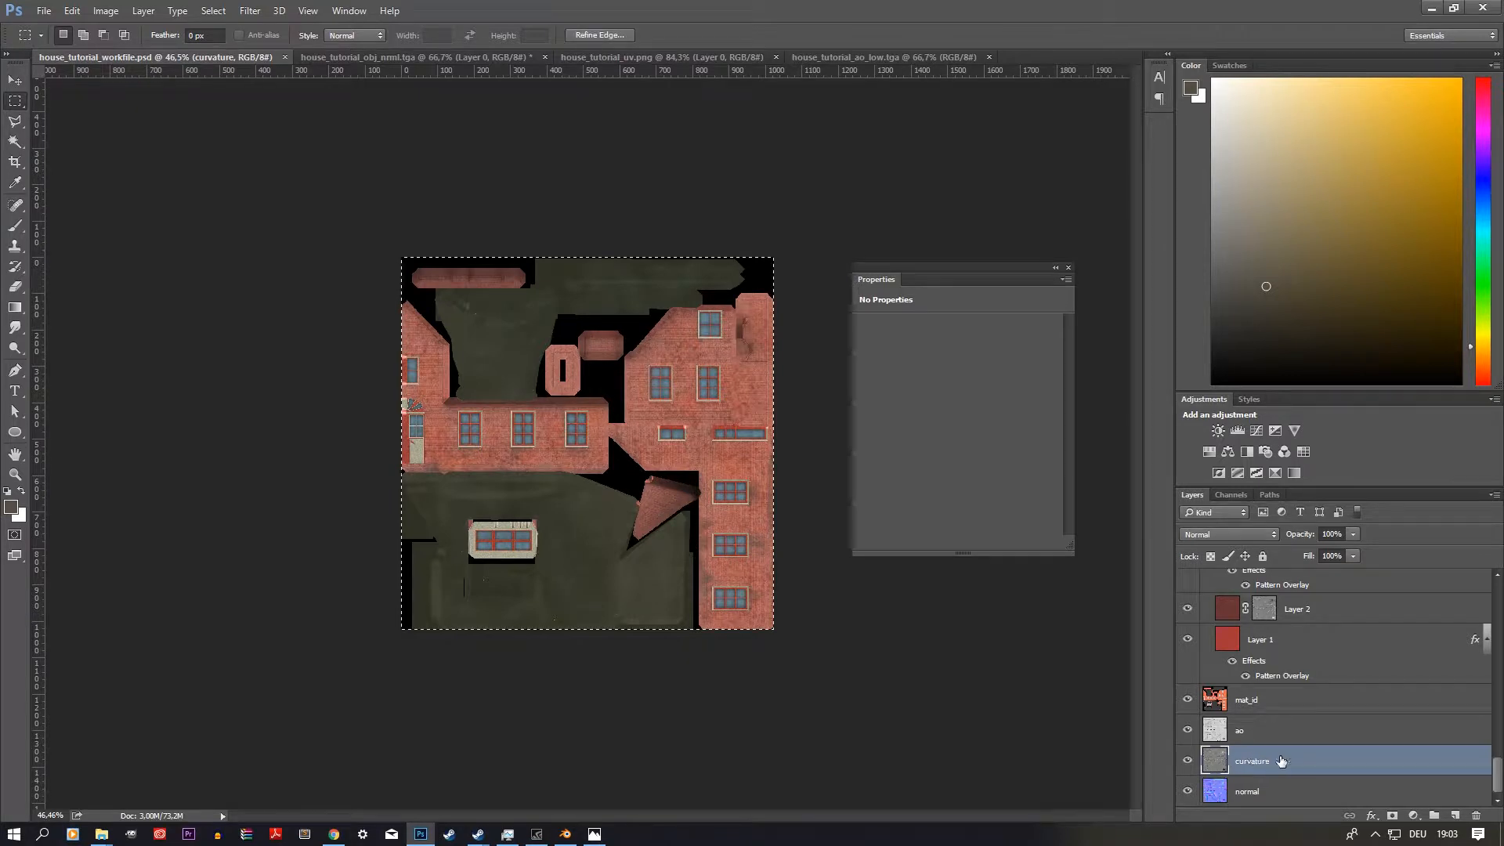
Step: Create a new layer between Layer 14 and the red_wood group and paste the copied curvature map into it
scroll(1280, 742, "up", 10)
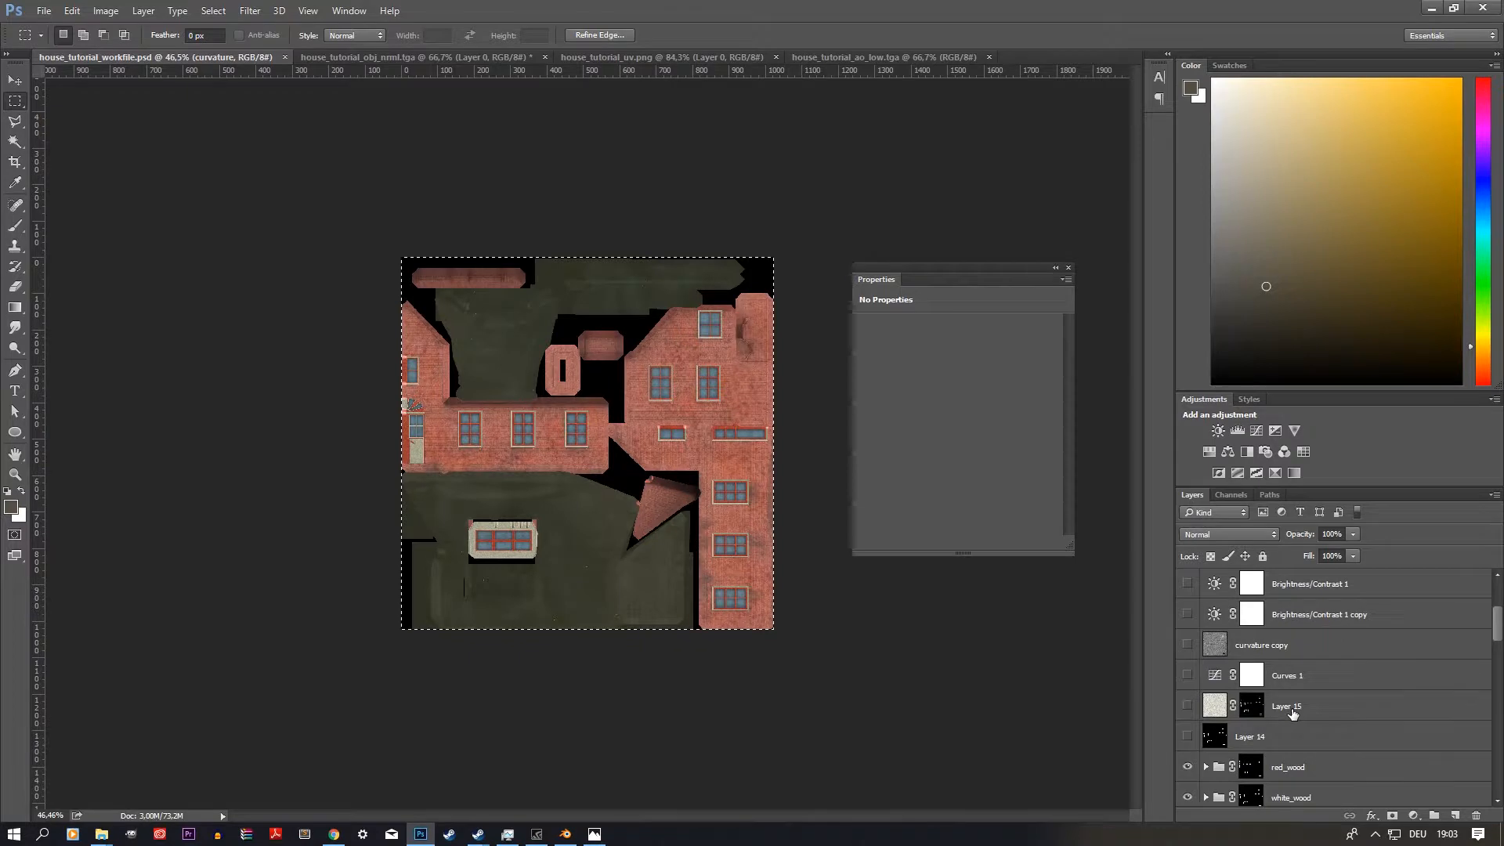
scroll(1292, 713, "up", 2)
scroll(1238, 709, "down", 5)
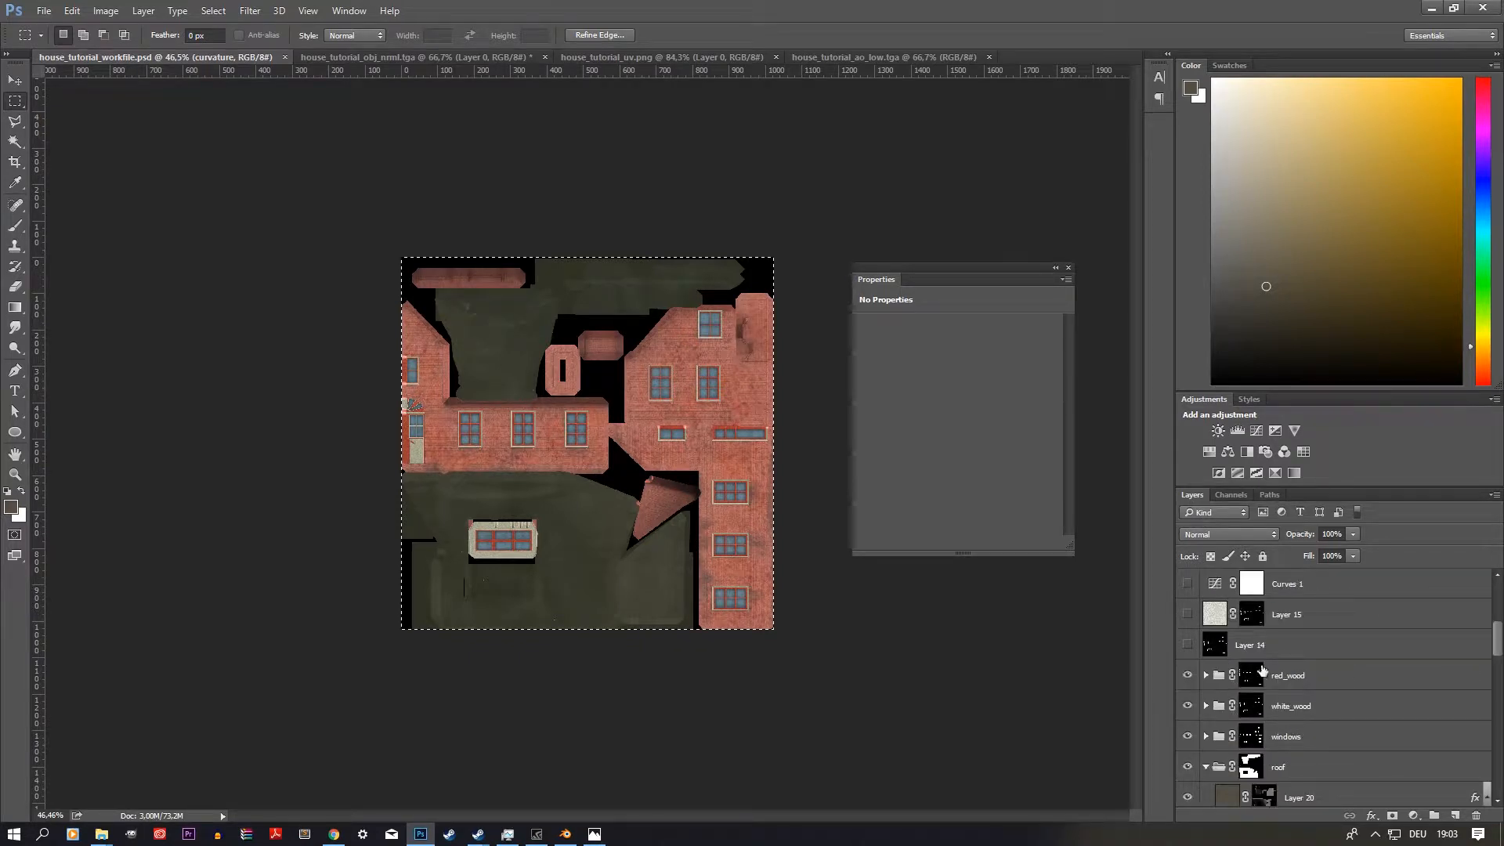
left_click(1283, 647)
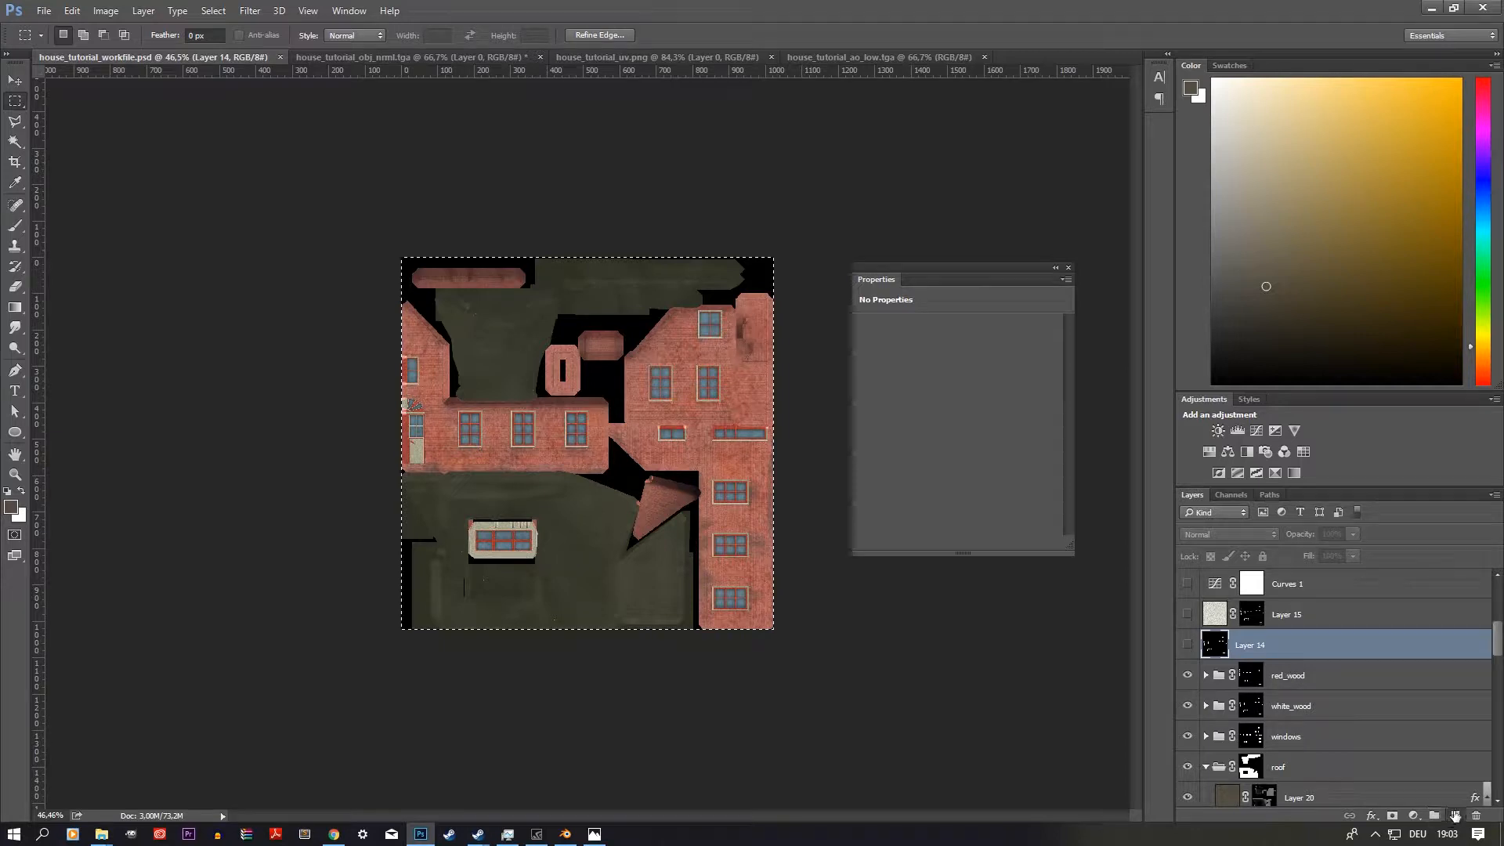
left_click(1455, 817)
left_click_drag(1295, 651, 1303, 686)
key("ctrl+v")
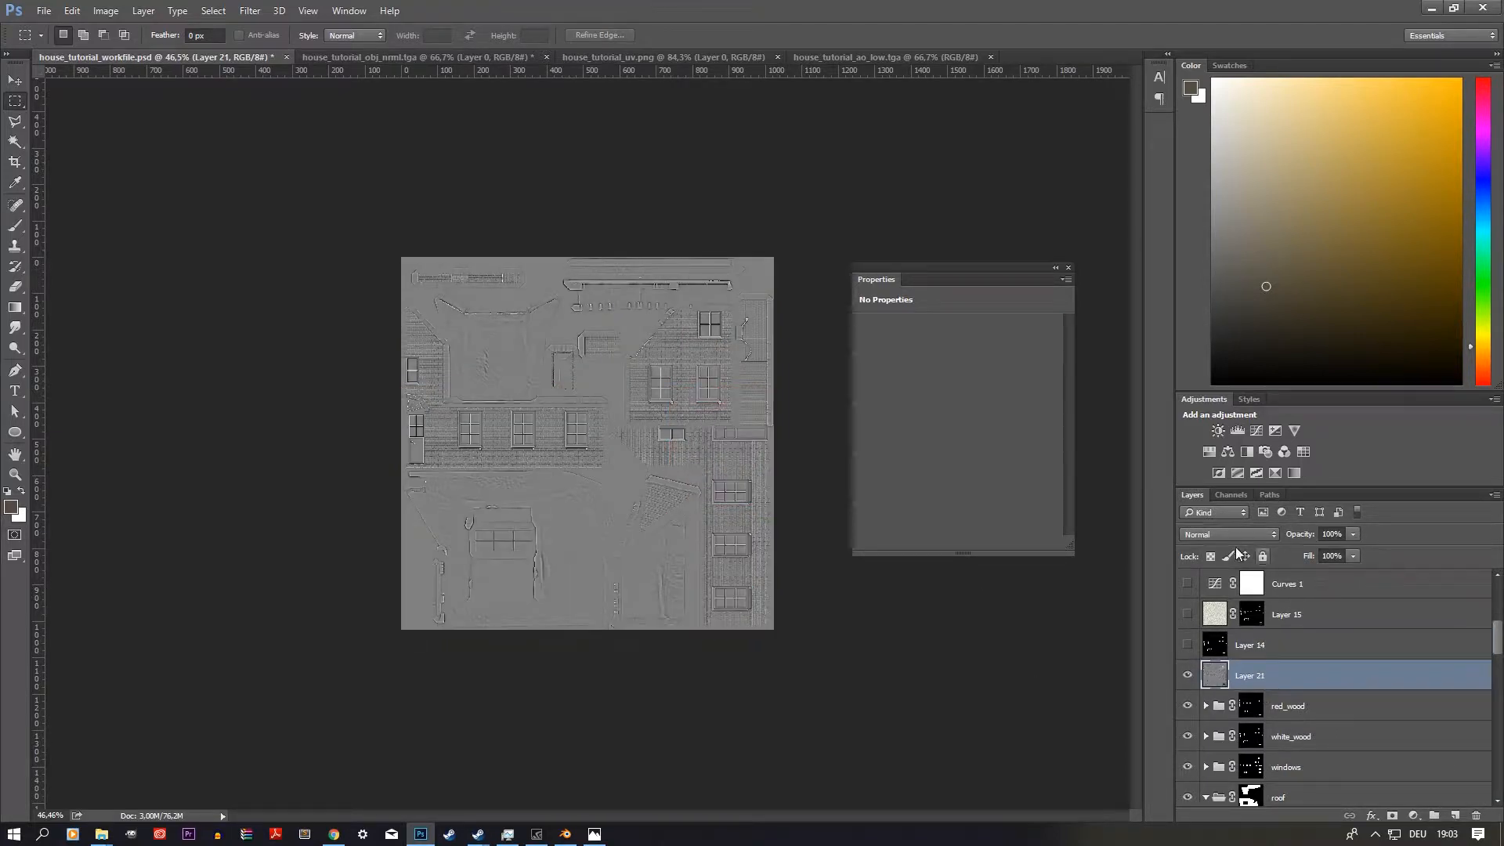
Step: Try Multiply on the pasted curvature layer, and set its blend mode to Overlay
left_click(1228, 534)
left_click(1203, 589)
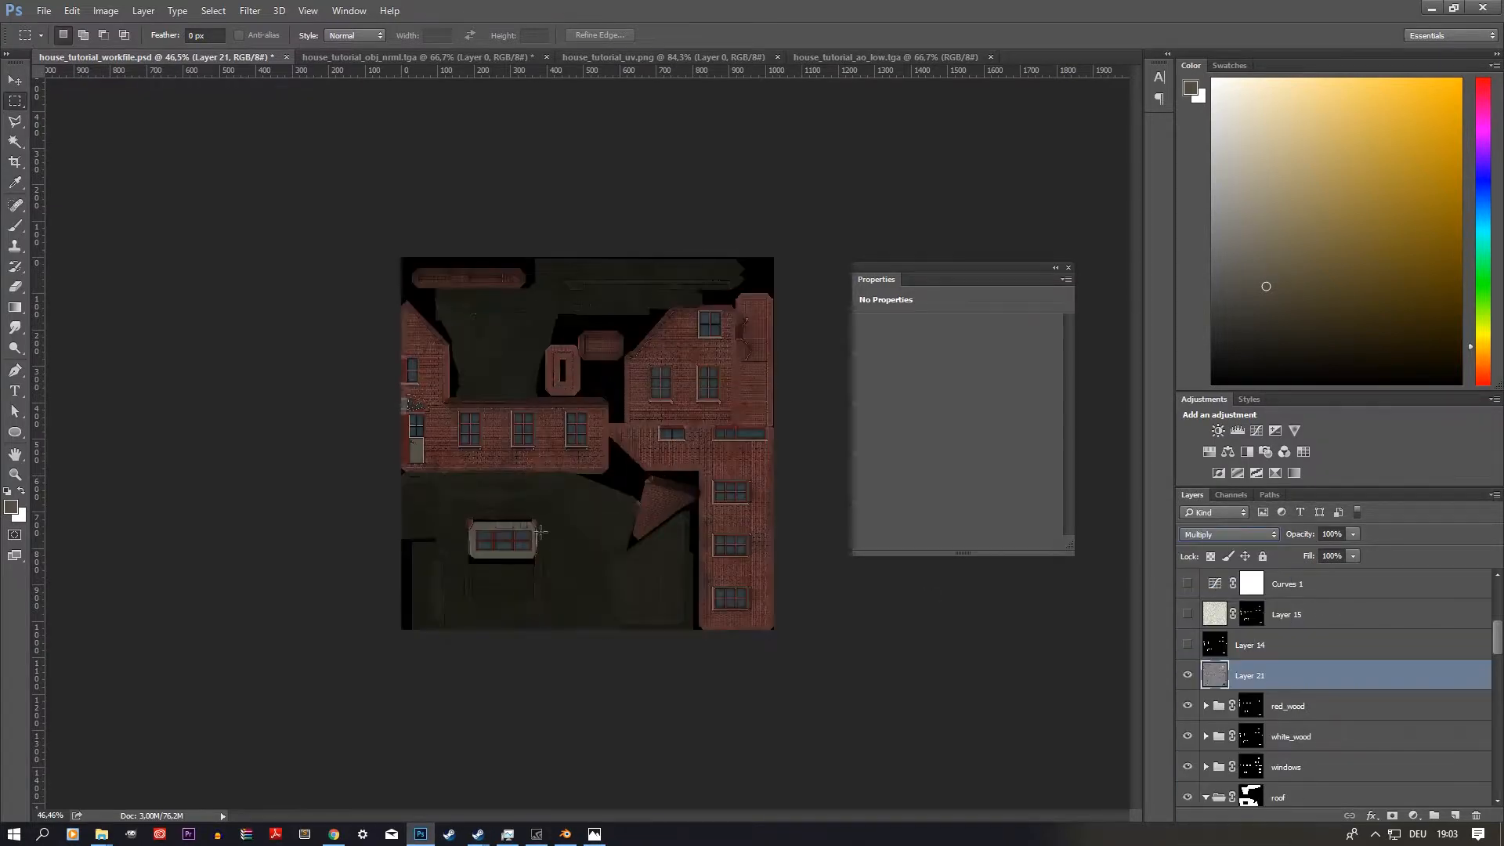
left_click(1228, 535)
left_click(1218, 693)
Step: Compare the brick walls, windows and door close up with the curvature overlay shown and hidden
left_click(1189, 672)
left_click(1189, 673)
left_click(1189, 673)
left_click(1190, 673)
scroll(457, 459, "up", 5, "alt")
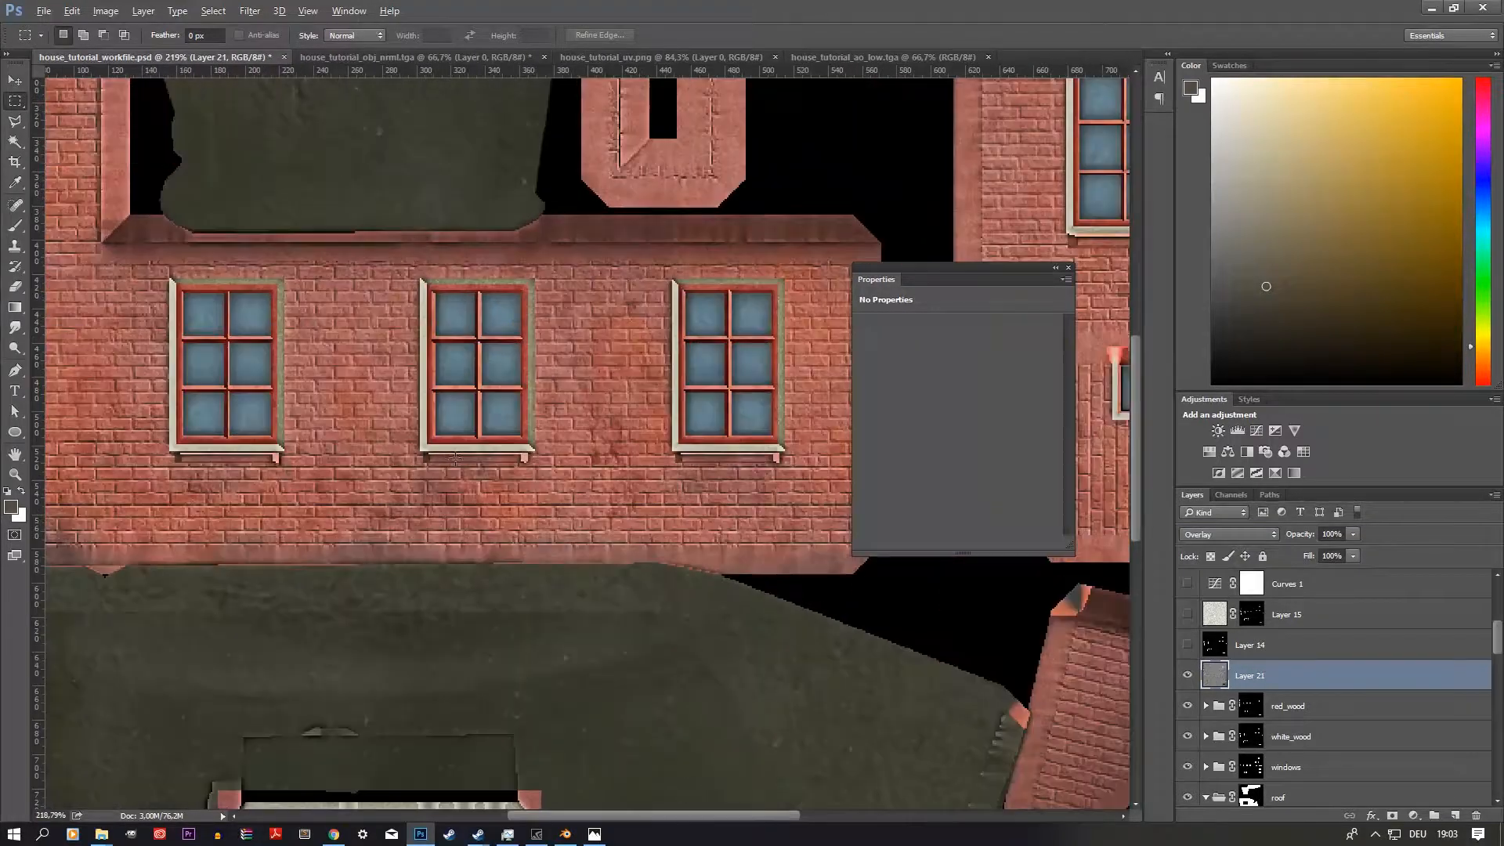
scroll(456, 460, "down", 3, "alt")
scroll(250, 430, "up", 4, "alt")
scroll(255, 433, "down", 2, "alt")
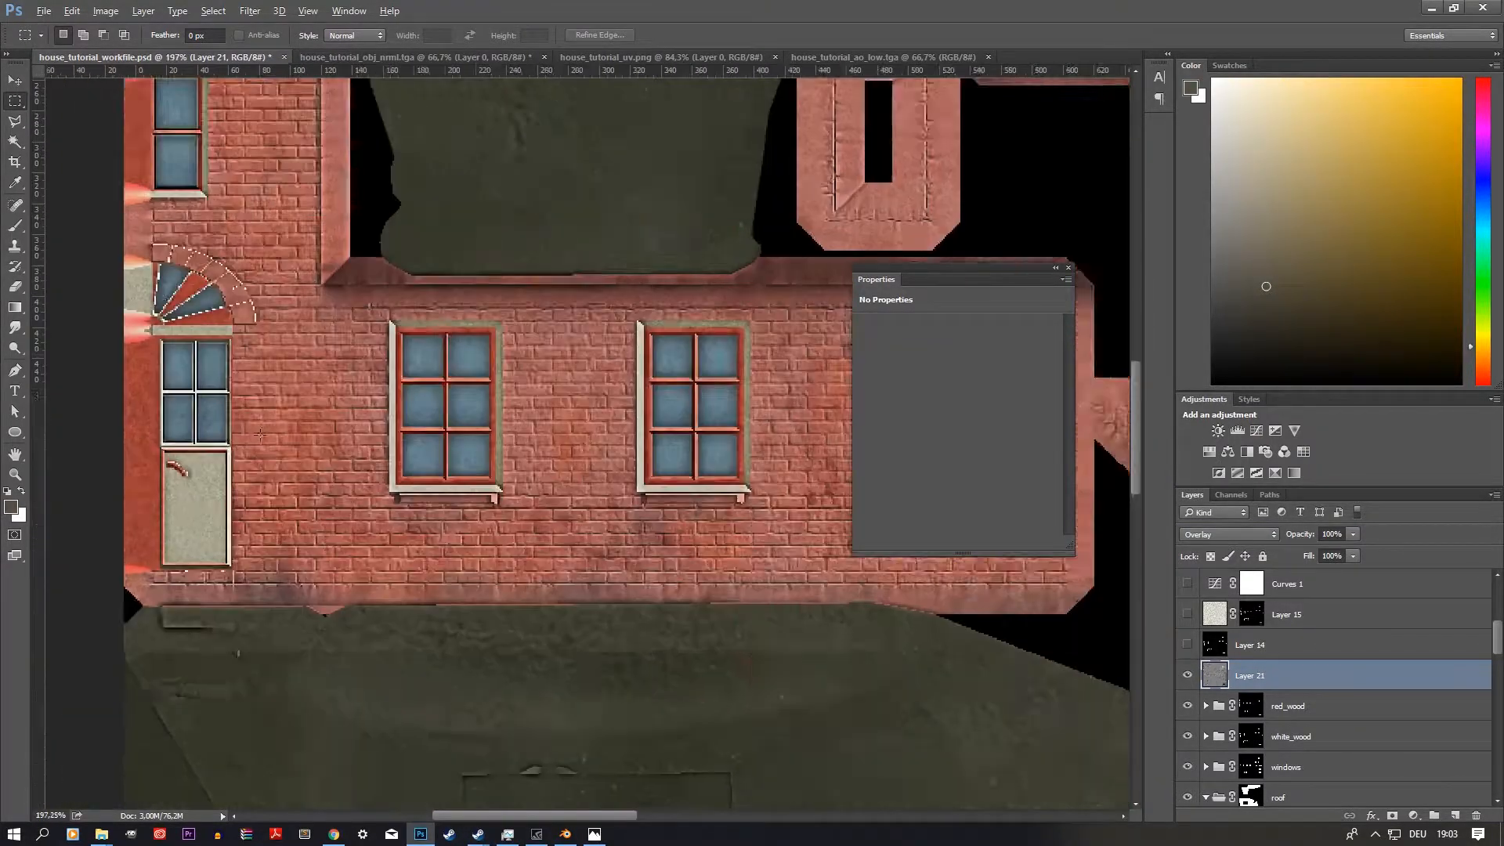
scroll(256, 433, "up", 3, "alt")
scroll(256, 434, "down", 2, "alt")
left_click(1188, 675)
left_click(1189, 676)
left_click(1188, 675)
left_click(1189, 675)
left_click(1189, 676)
left_click(1188, 675)
Step: Lower the curvature overlay's opacity to 49% and fit the whole texture in the window
left_click(1353, 534)
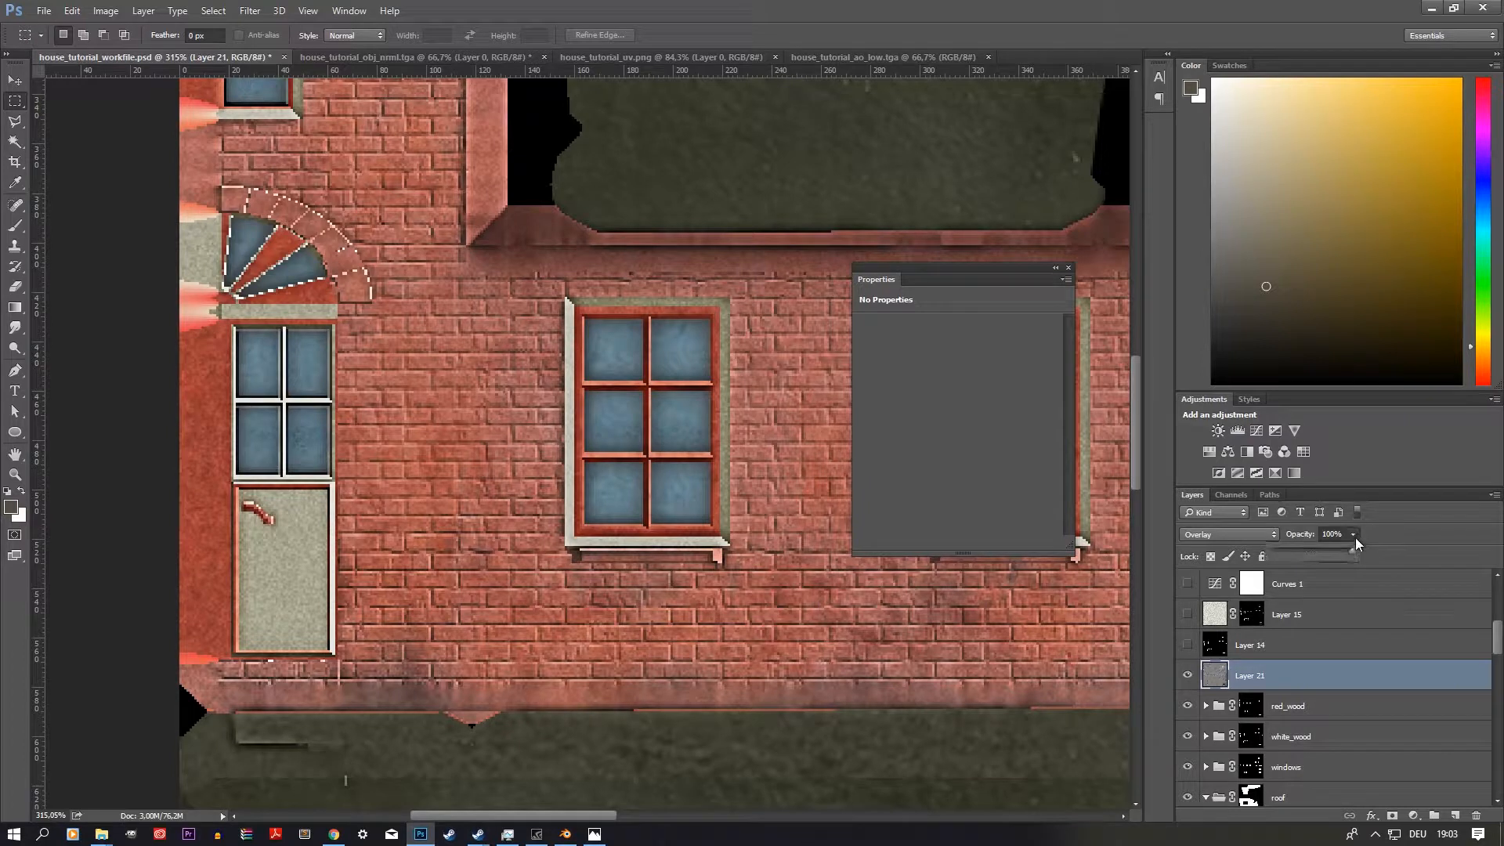
left_click_drag(1351, 553, 1301, 555)
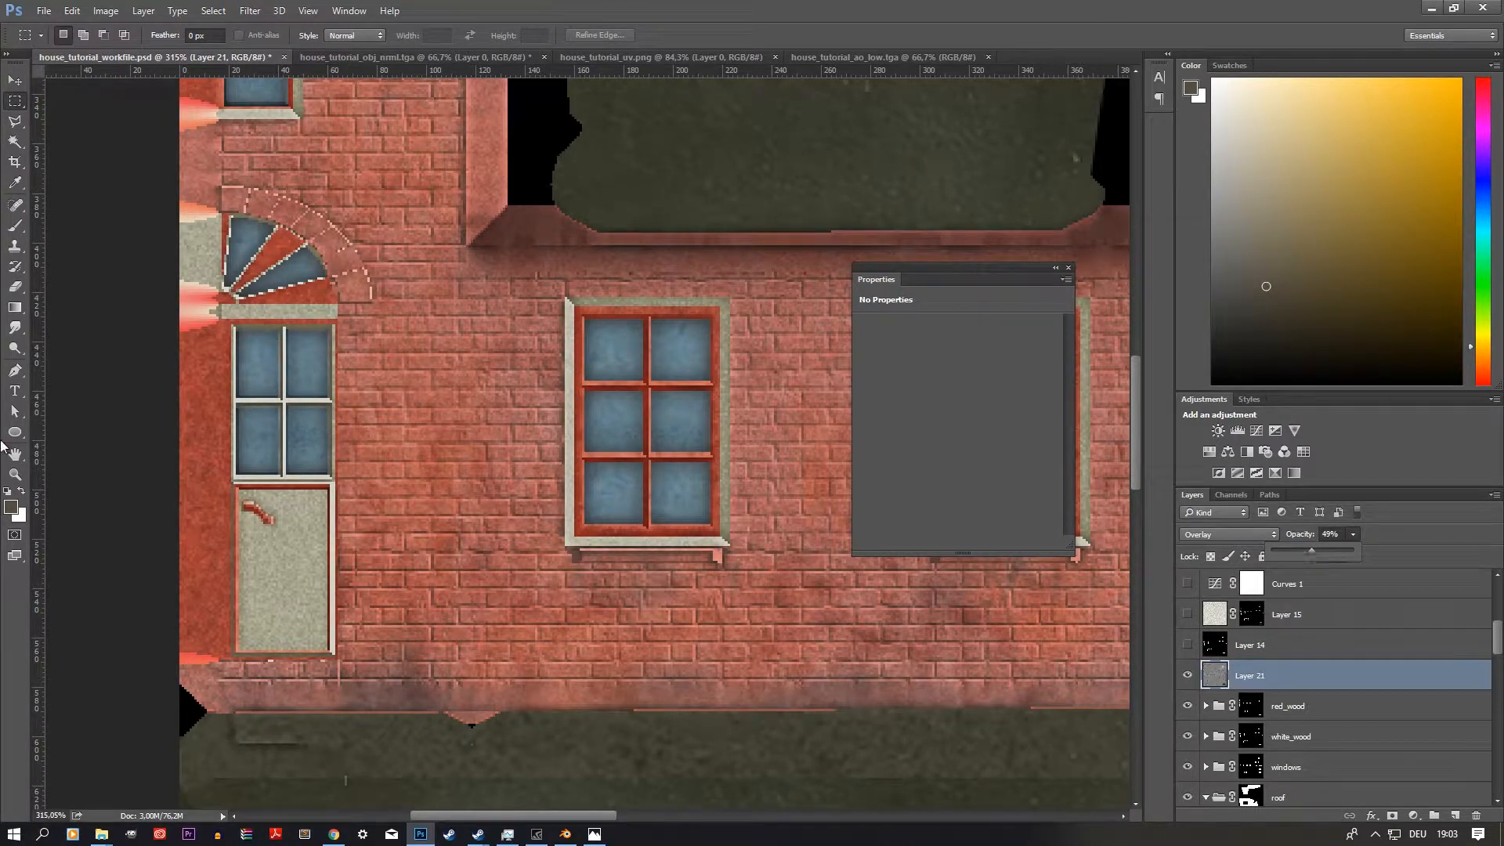
left_click(15, 80)
key("ctrl+0")
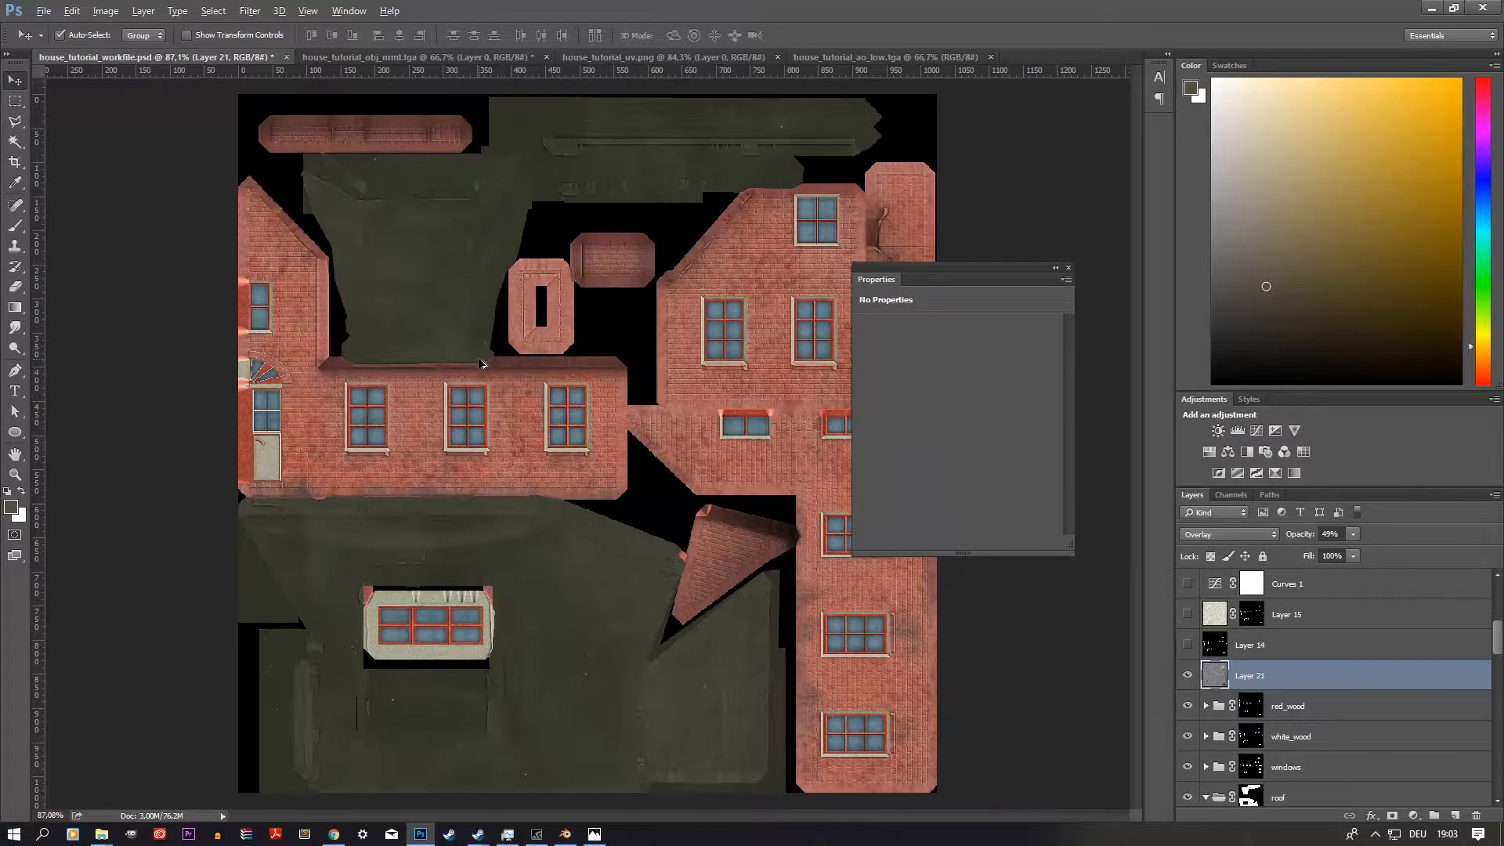
Step: Try to copy the ao layer into a new layer directly above the curvature overlay
scroll(1310, 752, "down", 6)
scroll(1310, 752, "down", 5)
left_click(1261, 730)
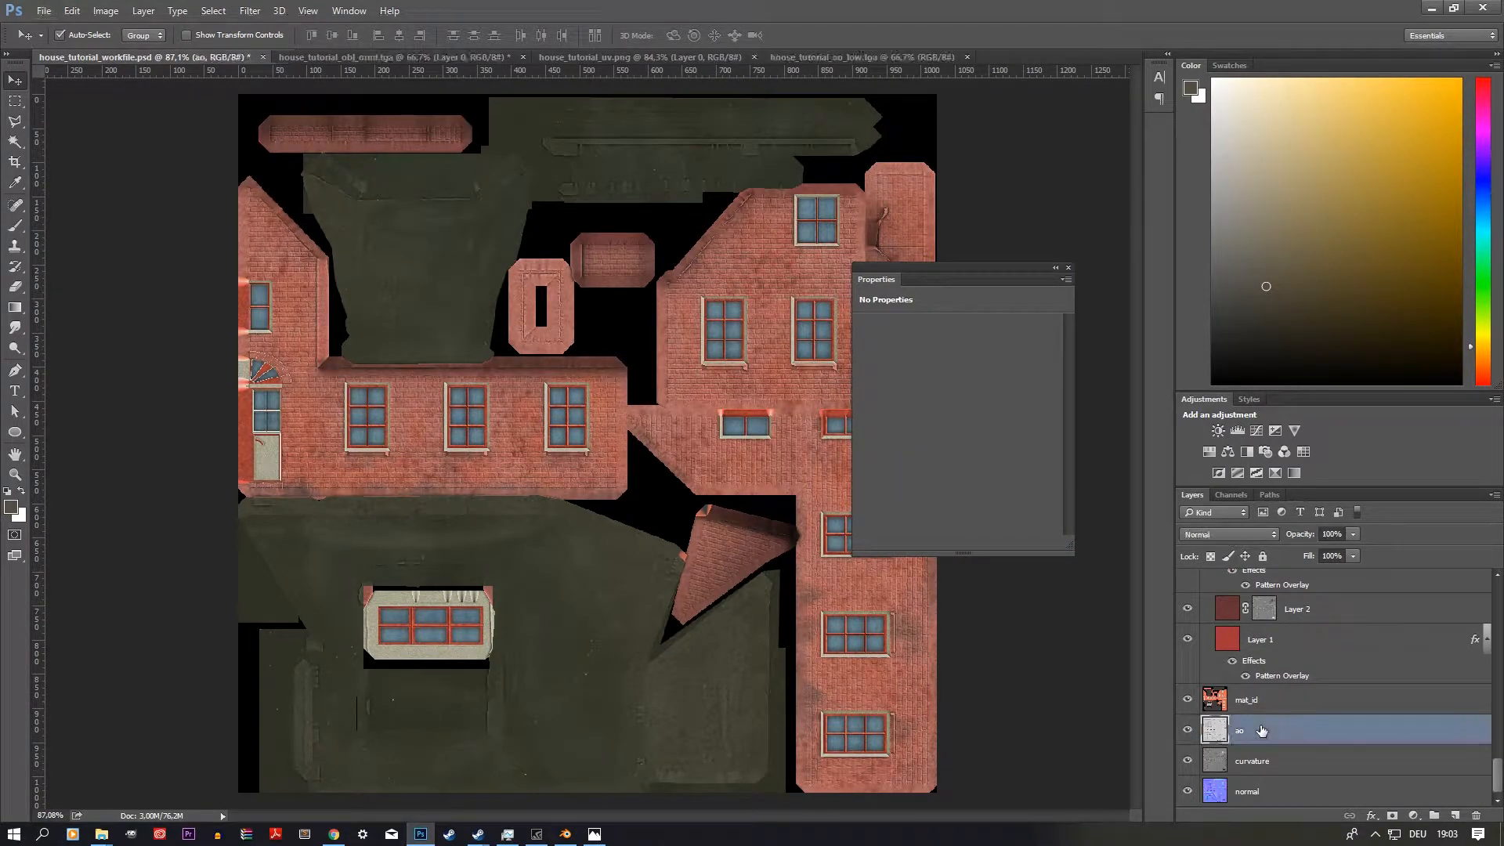
scroll(1271, 705, "up", 6)
scroll(1277, 688, "up", 3)
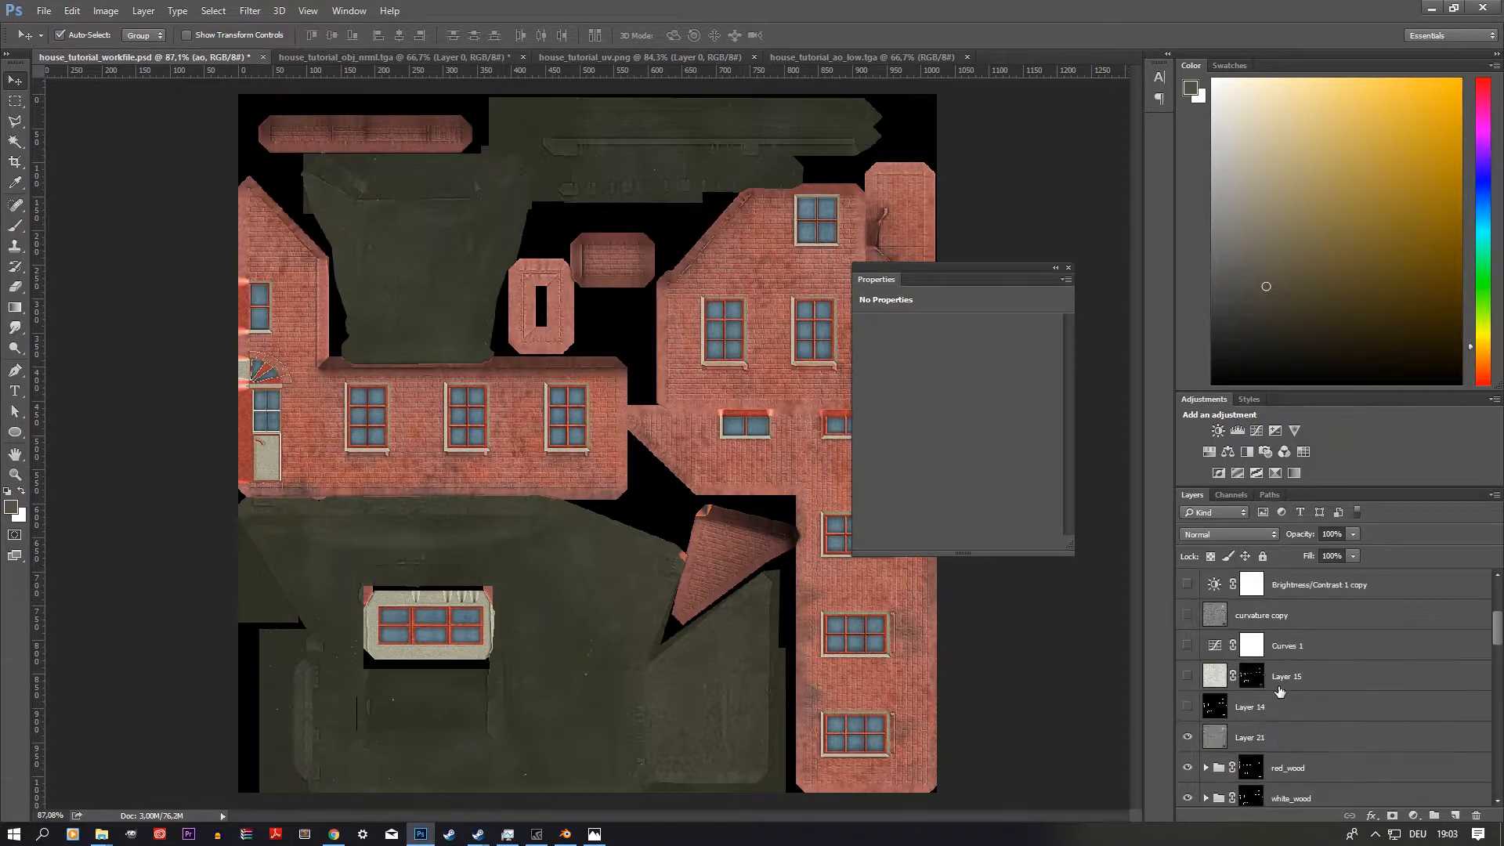
scroll(1281, 721, "down", 1)
left_click(1296, 709)
key("ctrl+v")
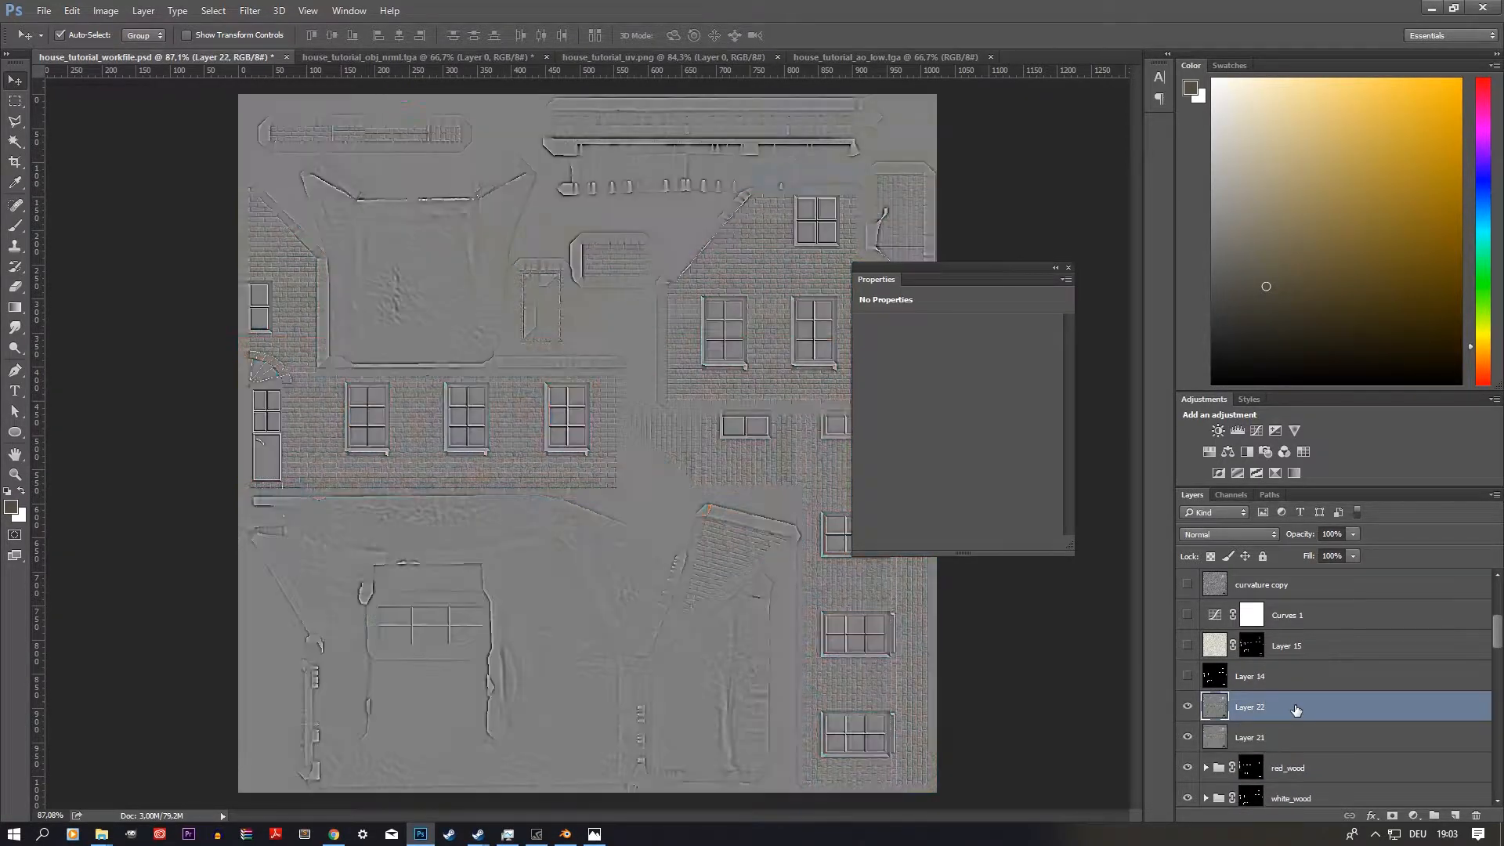
Step: Undo the wrong paste and try again to copy the ao layer into a new layer above Layer 21
key("ctrl+z")
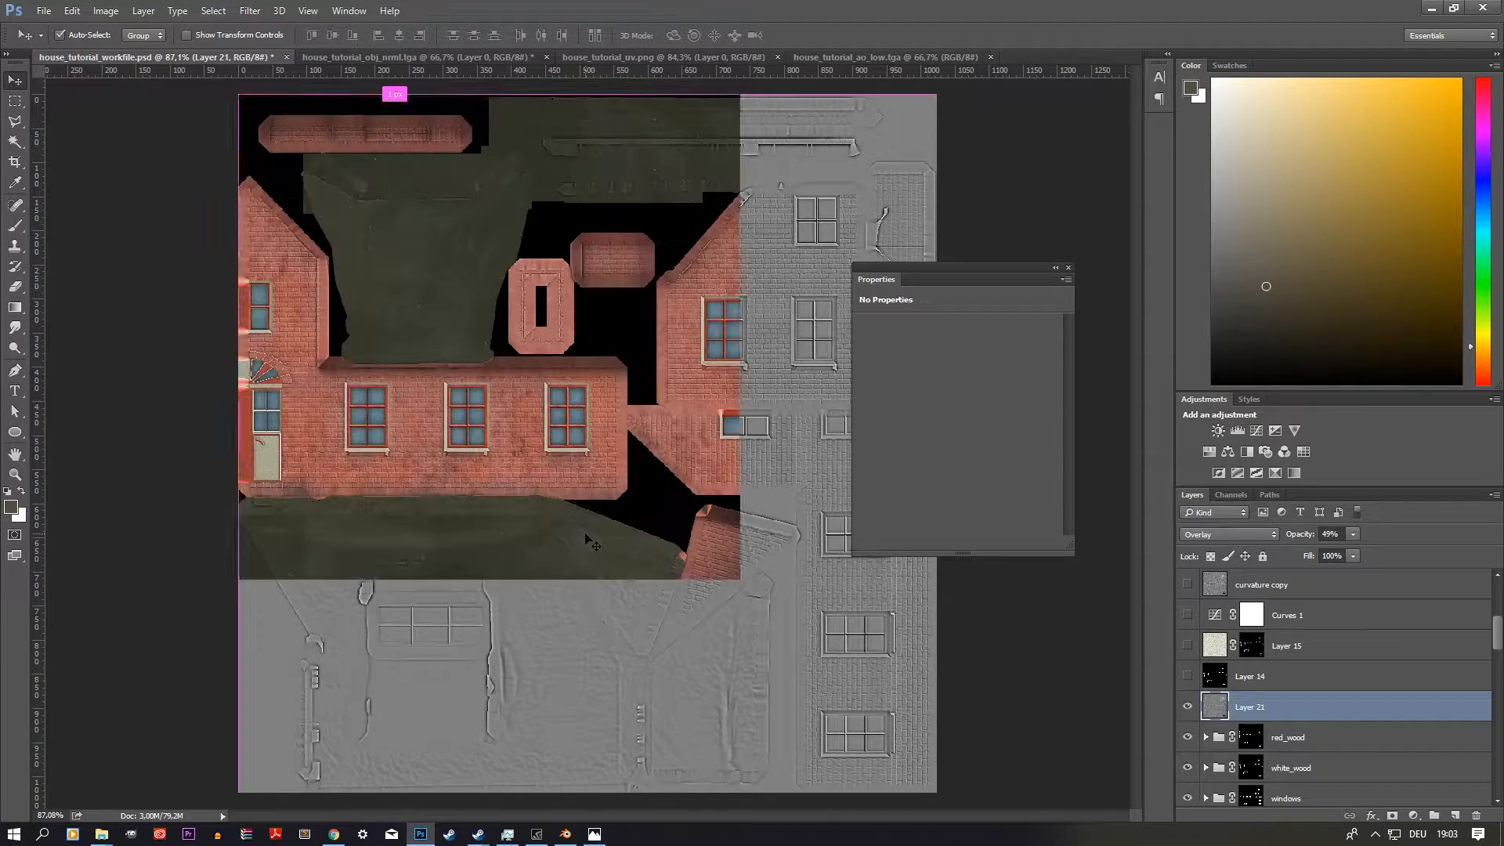
scroll(1254, 658, "down", 8)
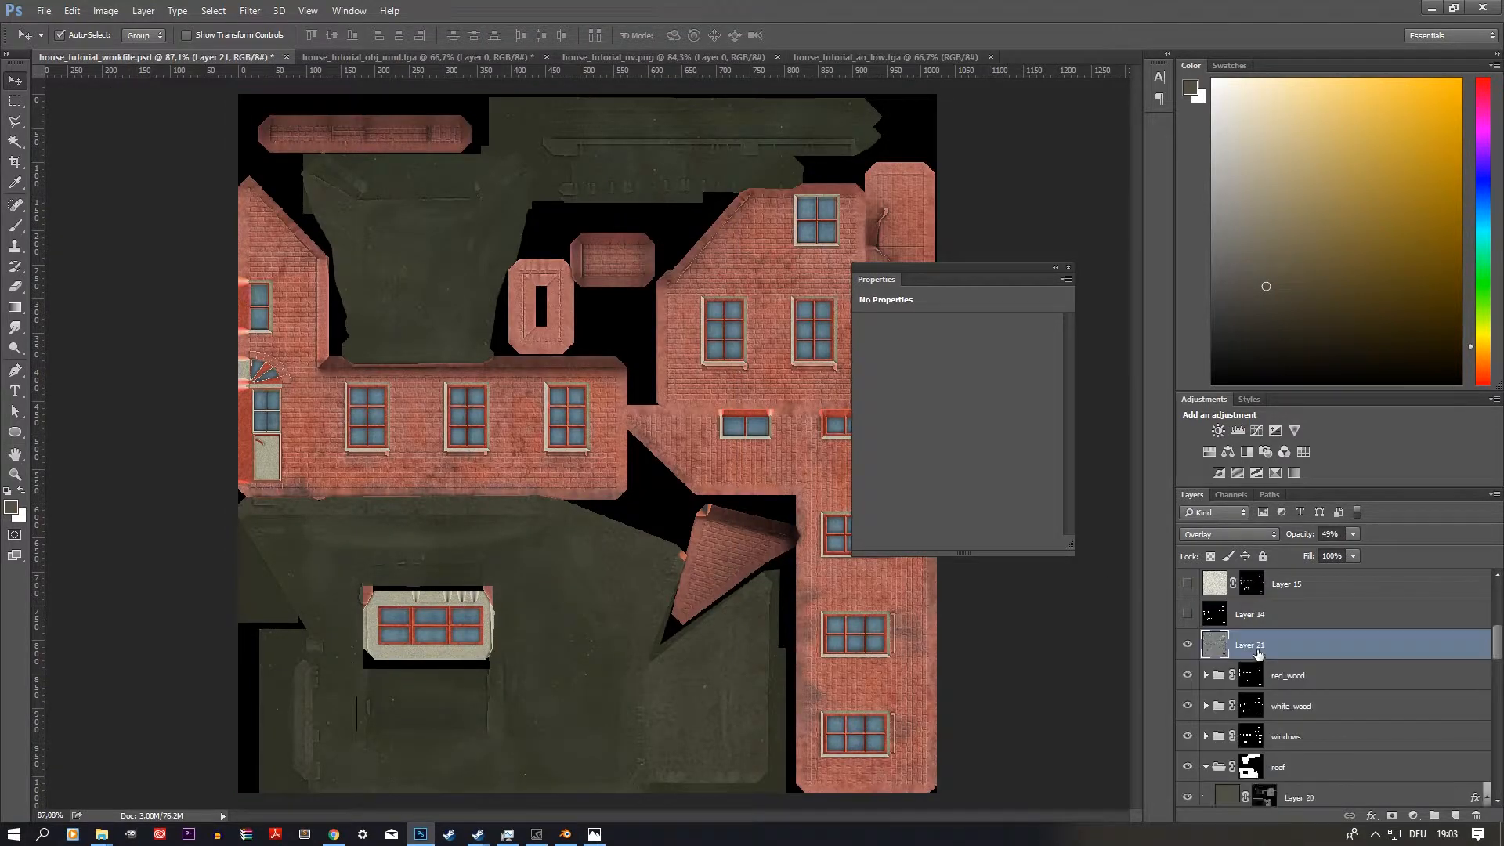
scroll(1288, 750, "down", 2)
left_click(1276, 732)
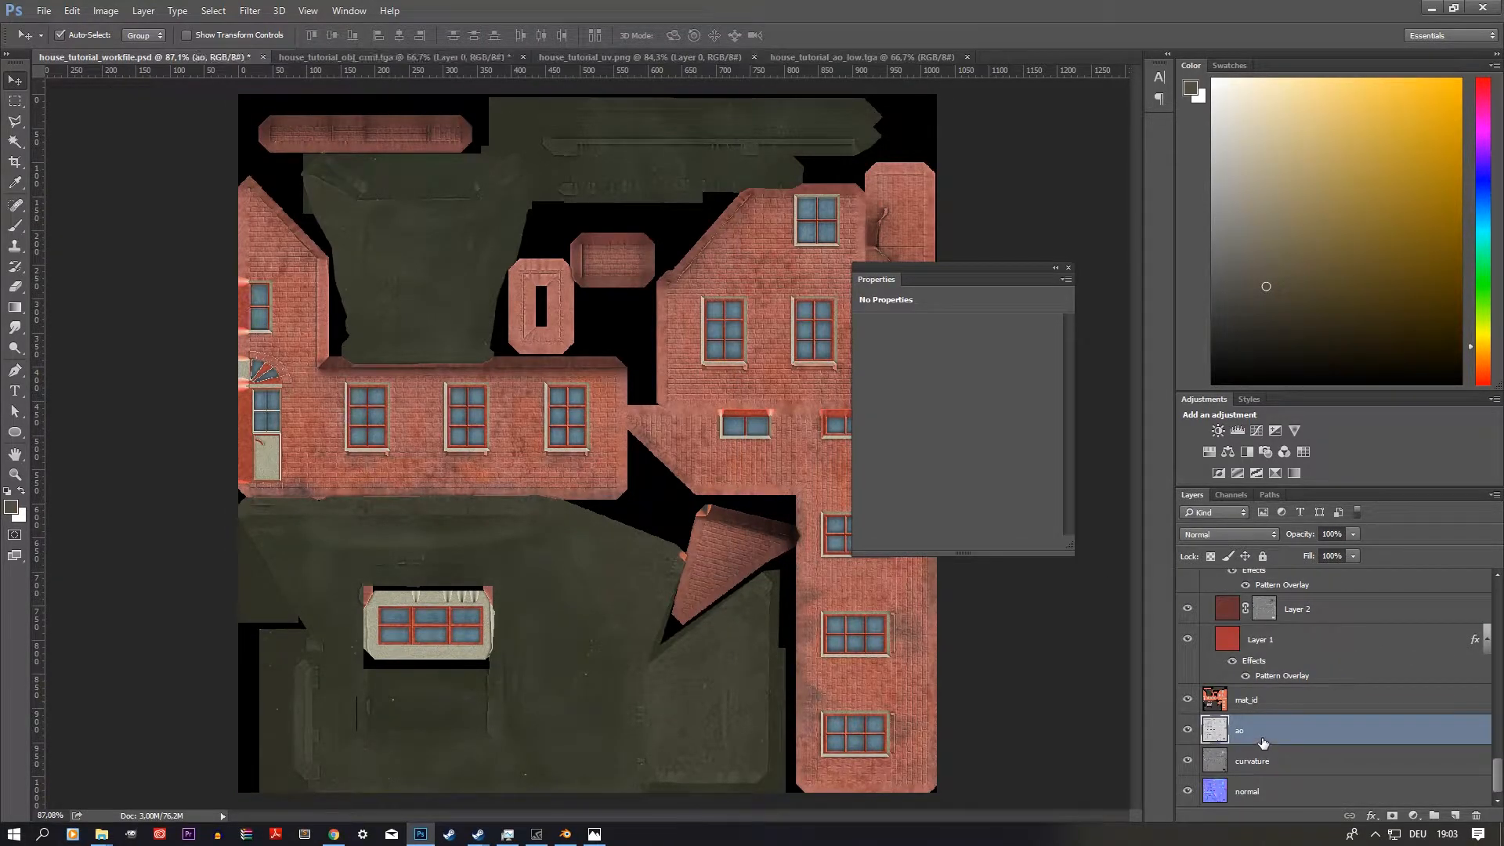
scroll(1275, 732, "up", 8)
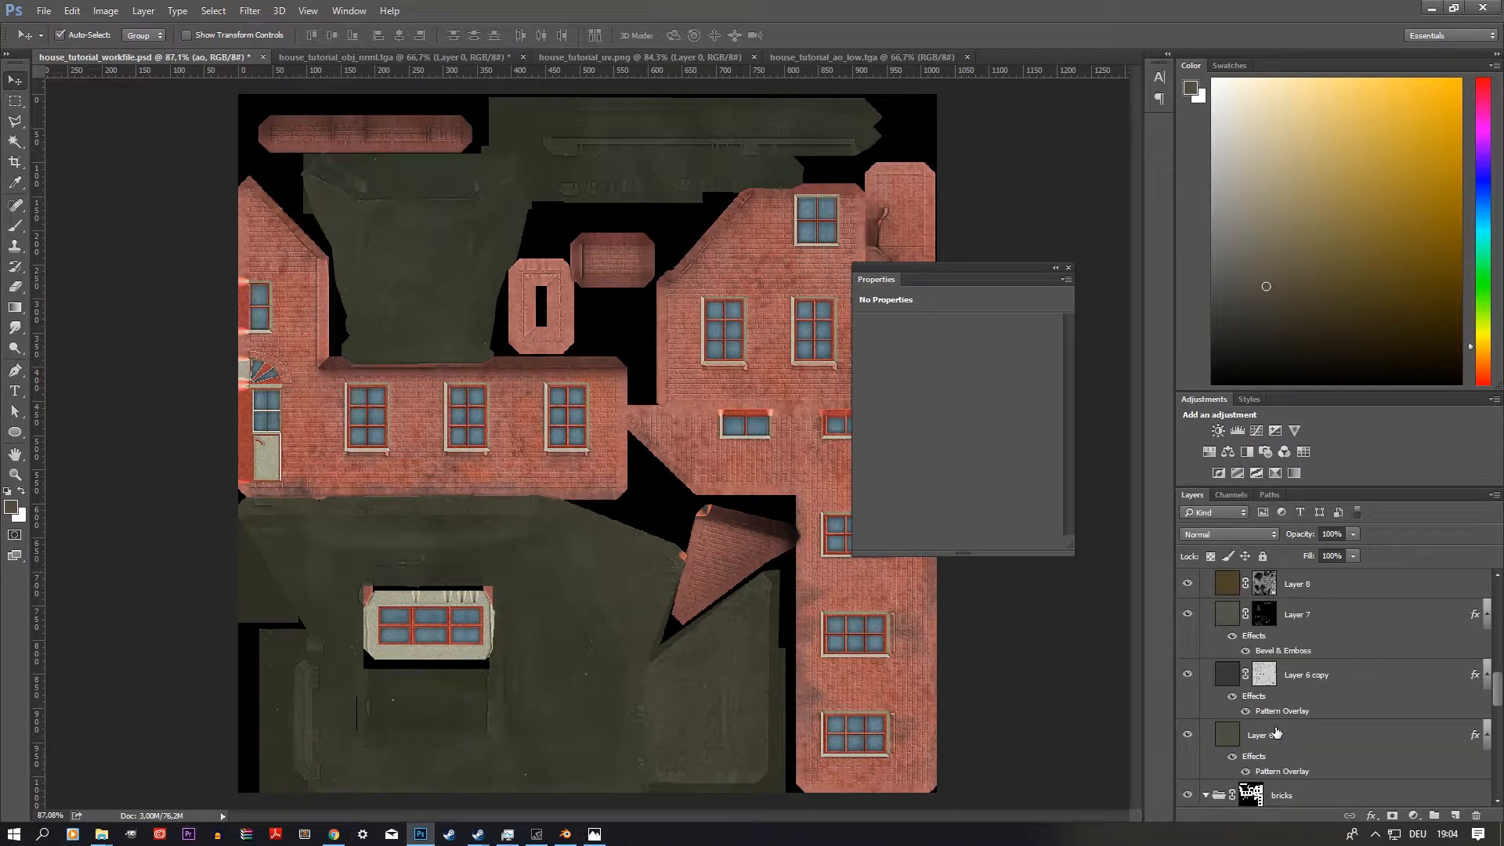
scroll(1276, 731, "up", 3)
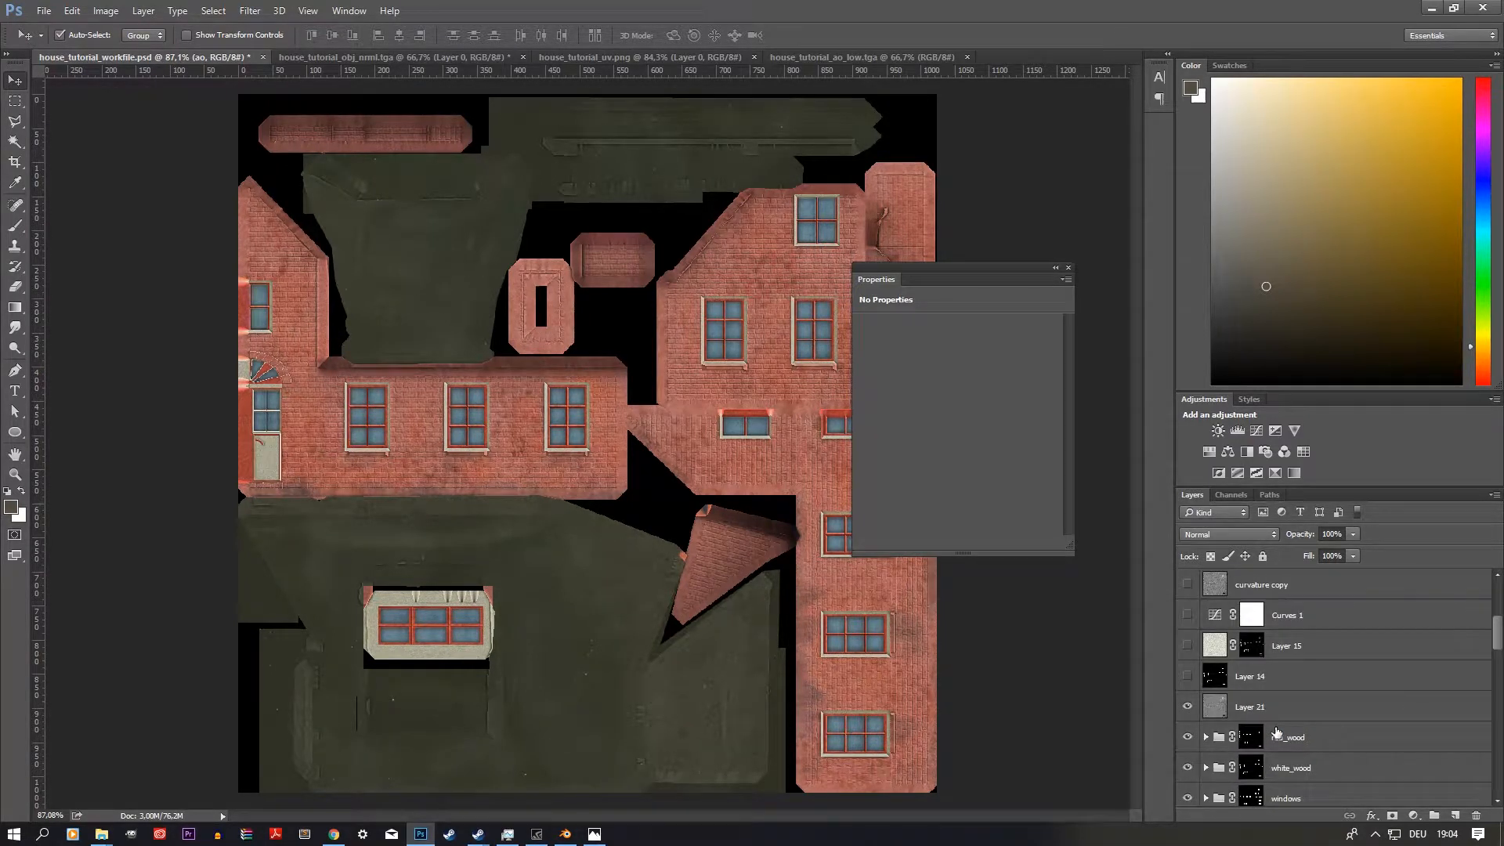
left_click(1284, 713)
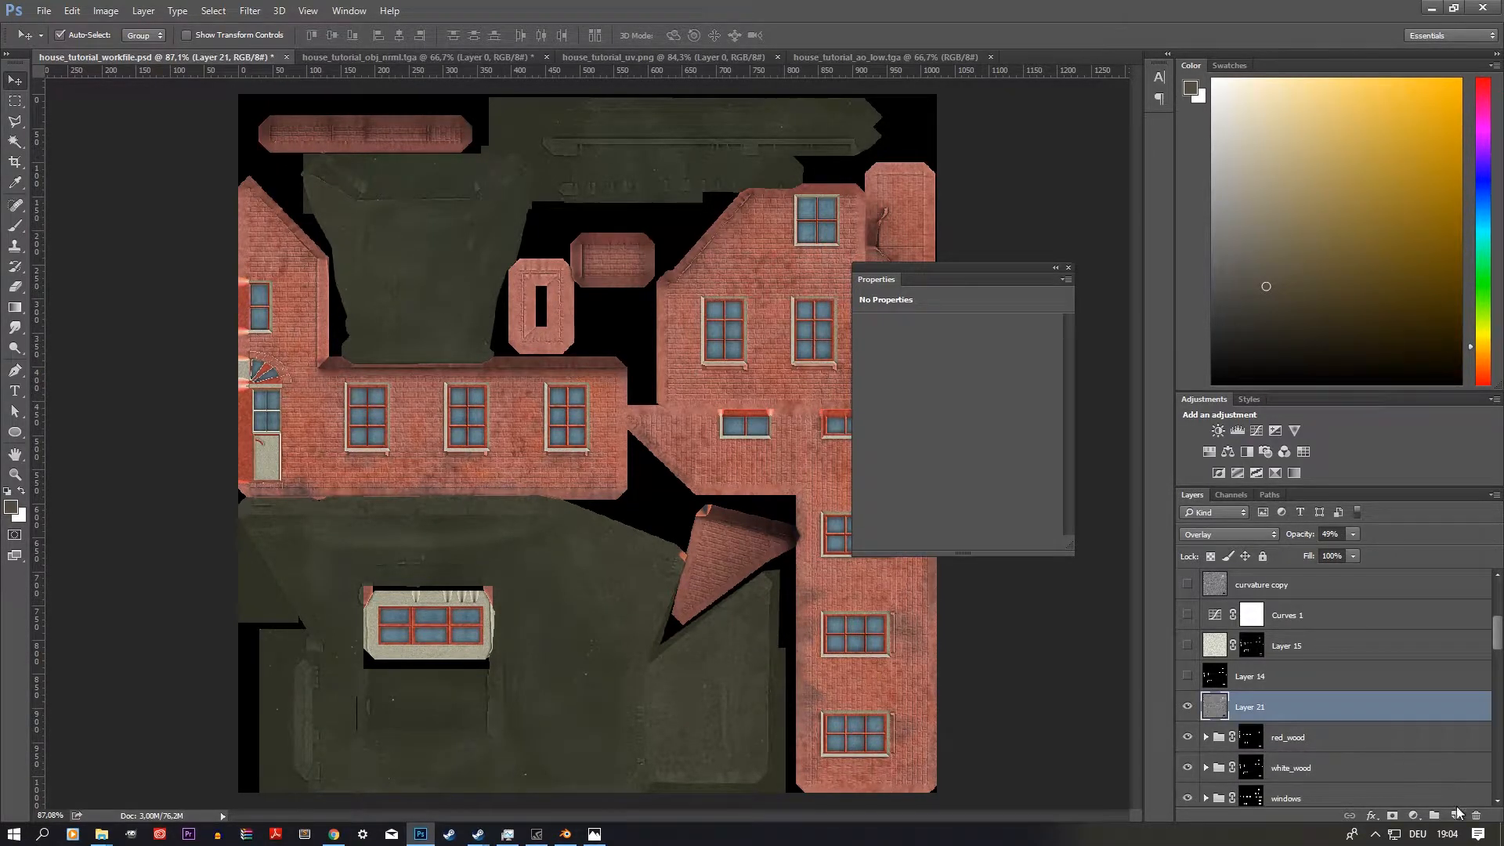
left_click(1456, 815)
key("ctrl+v")
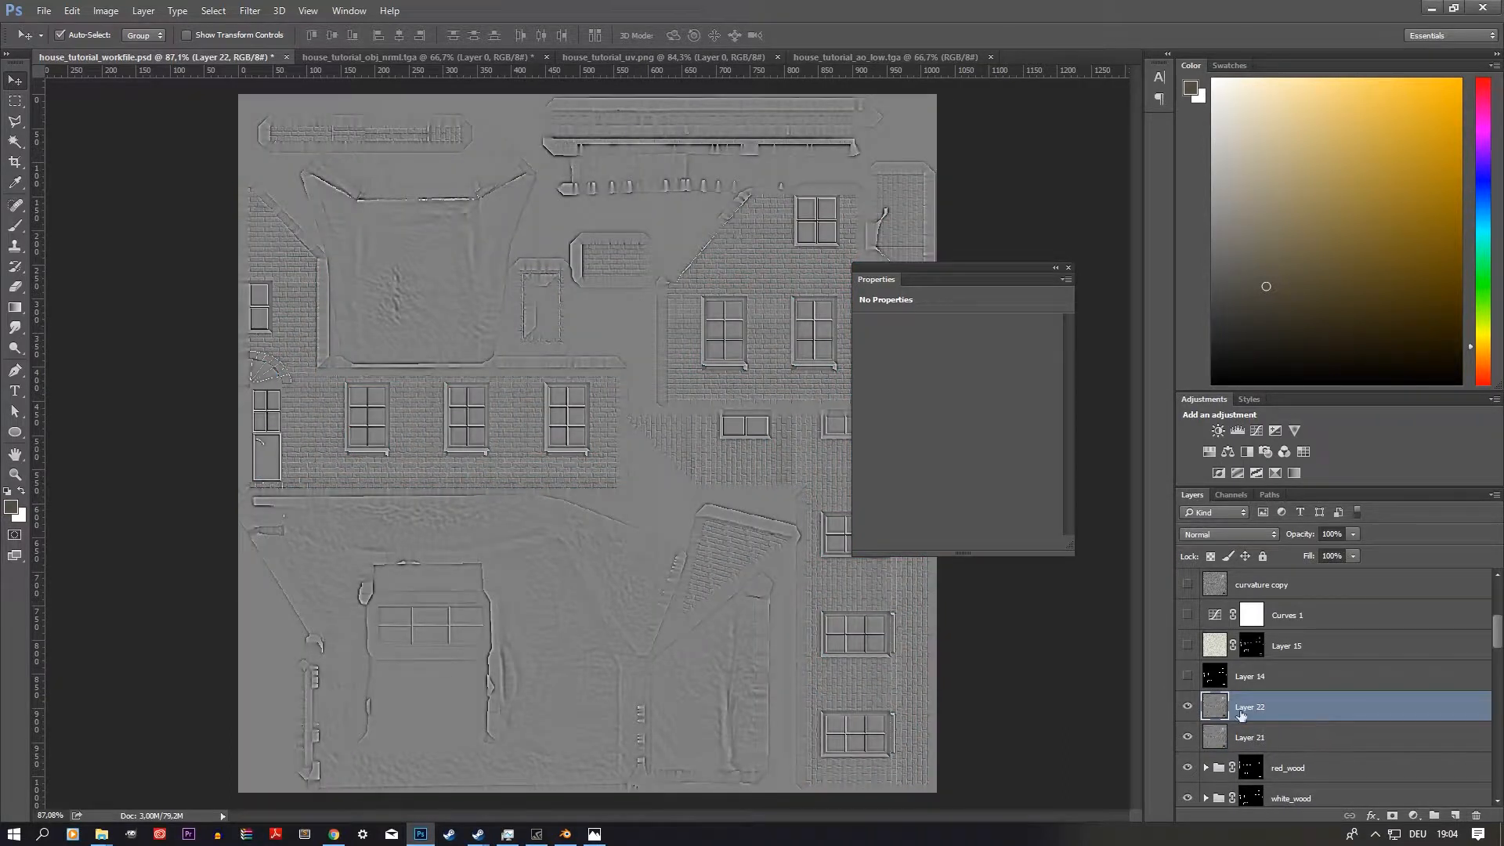
left_click_drag(1283, 719, 1476, 815)
Step: Duplicate the ao layer to directly below the Layer 21 curvature overlay and set the copy's blend mode to Multiply
scroll(1305, 749, "down", 5)
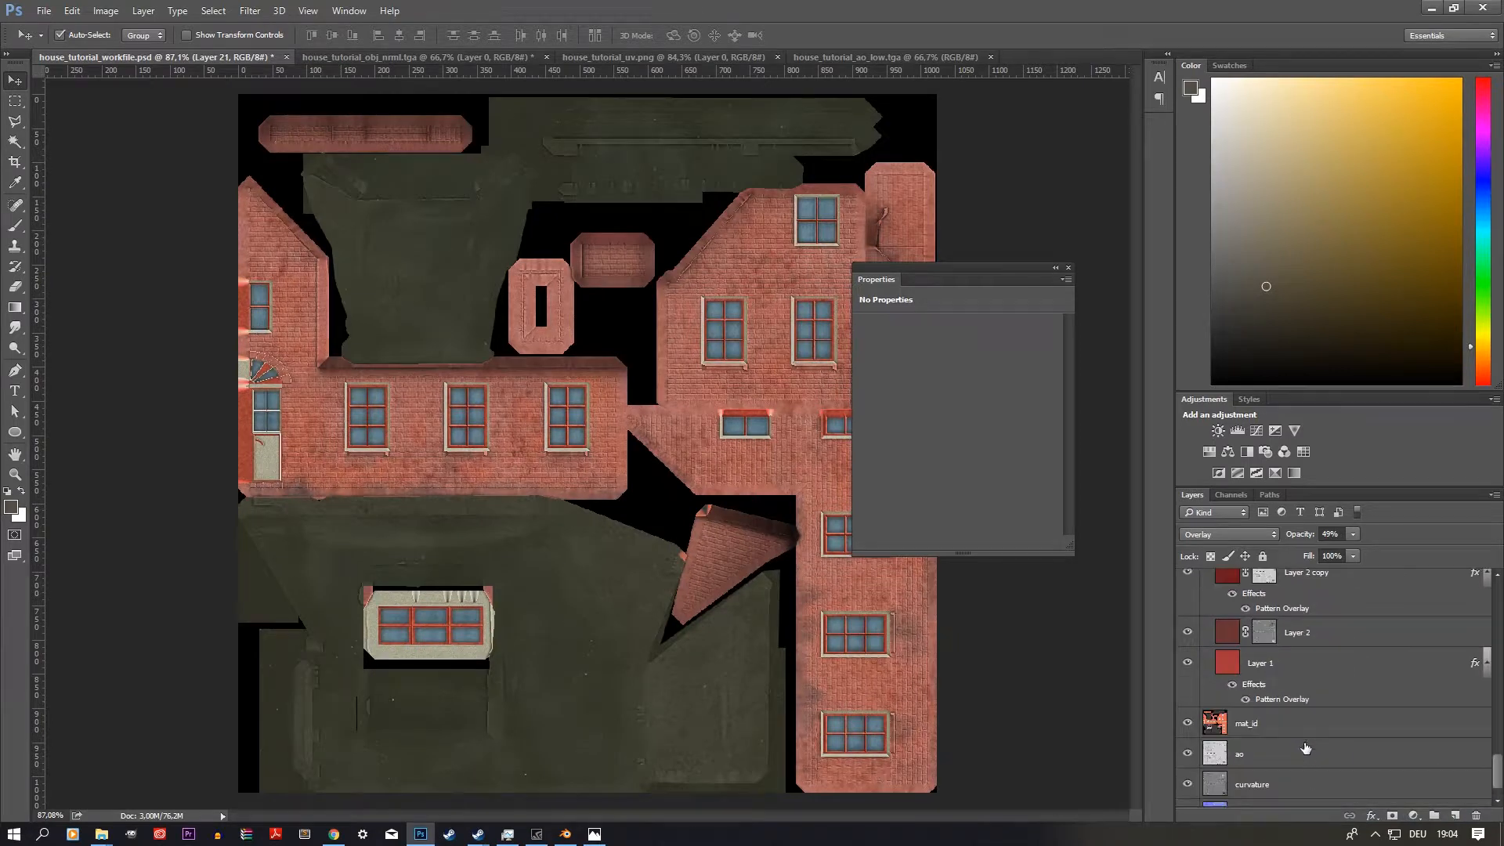
left_click_drag(1280, 762, 1320, 594)
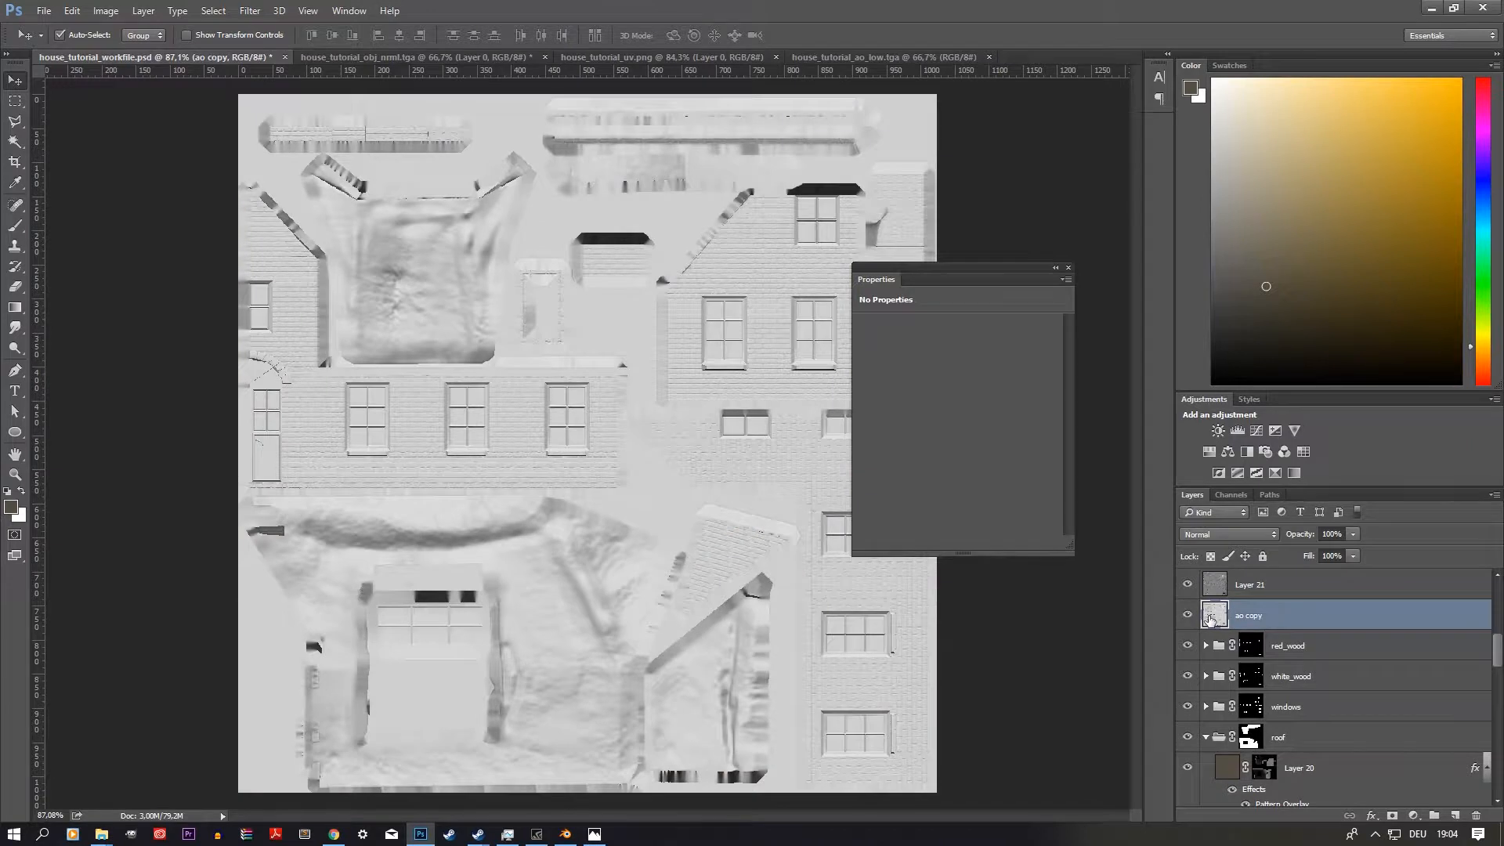
left_click(1227, 536)
left_click(1220, 590)
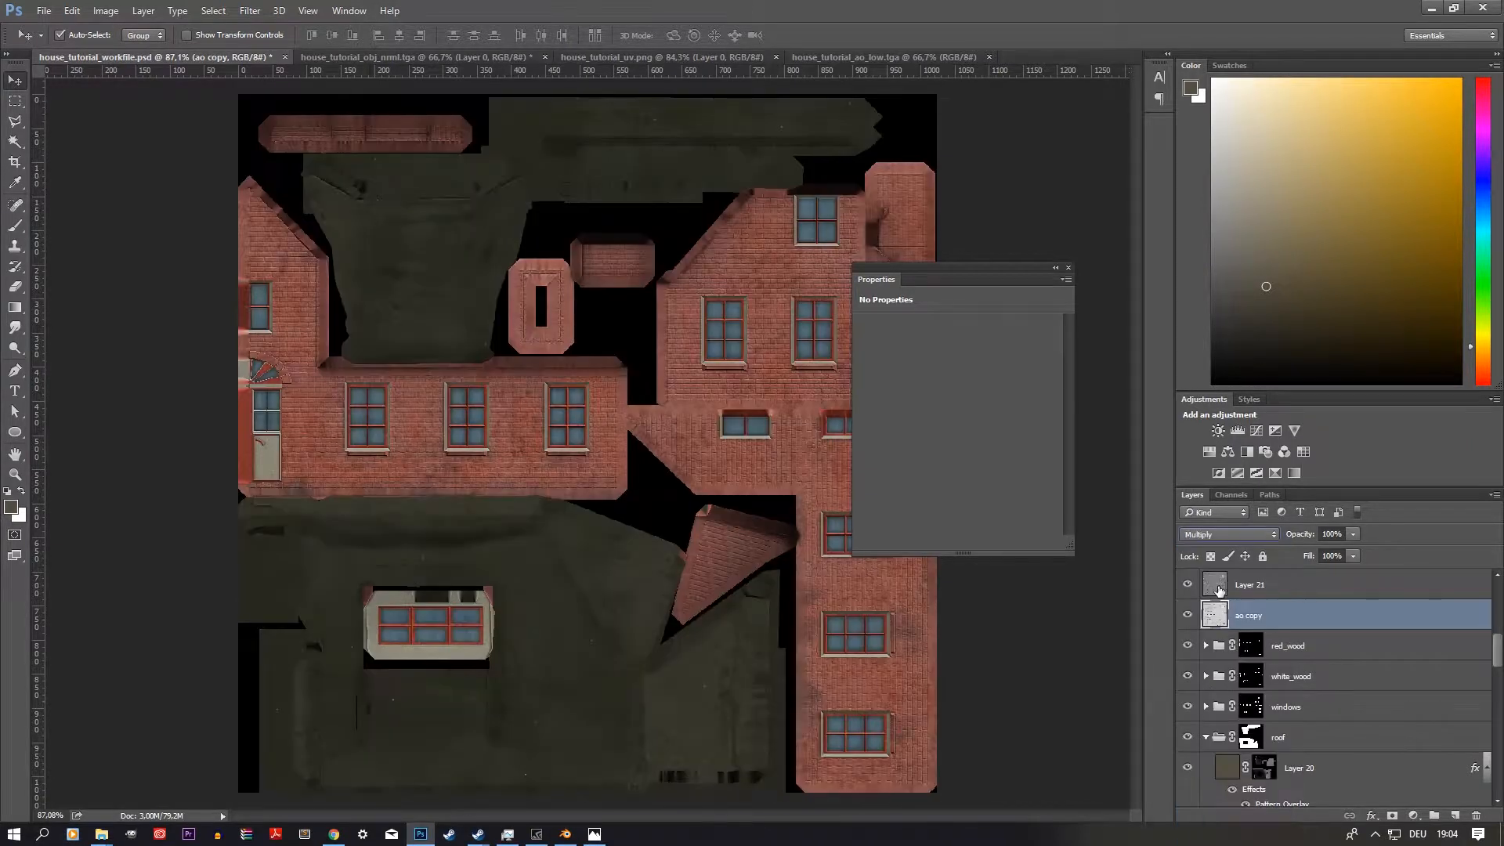
Step: Compare the texture with the ao copy shown and hidden, and set that layer's opacity to 71%
left_click(1188, 617)
left_click(1188, 617)
left_click(1188, 617)
left_click(1188, 617)
left_click(1189, 623)
left_click(1189, 622)
left_click(1189, 623)
left_click(1189, 622)
left_click(1189, 622)
left_click(1189, 623)
left_click(1190, 623)
left_click(1189, 623)
left_click(1189, 623)
left_click(1190, 623)
key("7")
key("1")
Step: Add a Curves adjustment clipped to the ao copy, pull its white point inward and steepen the curve in the darker tones
left_click(1414, 816)
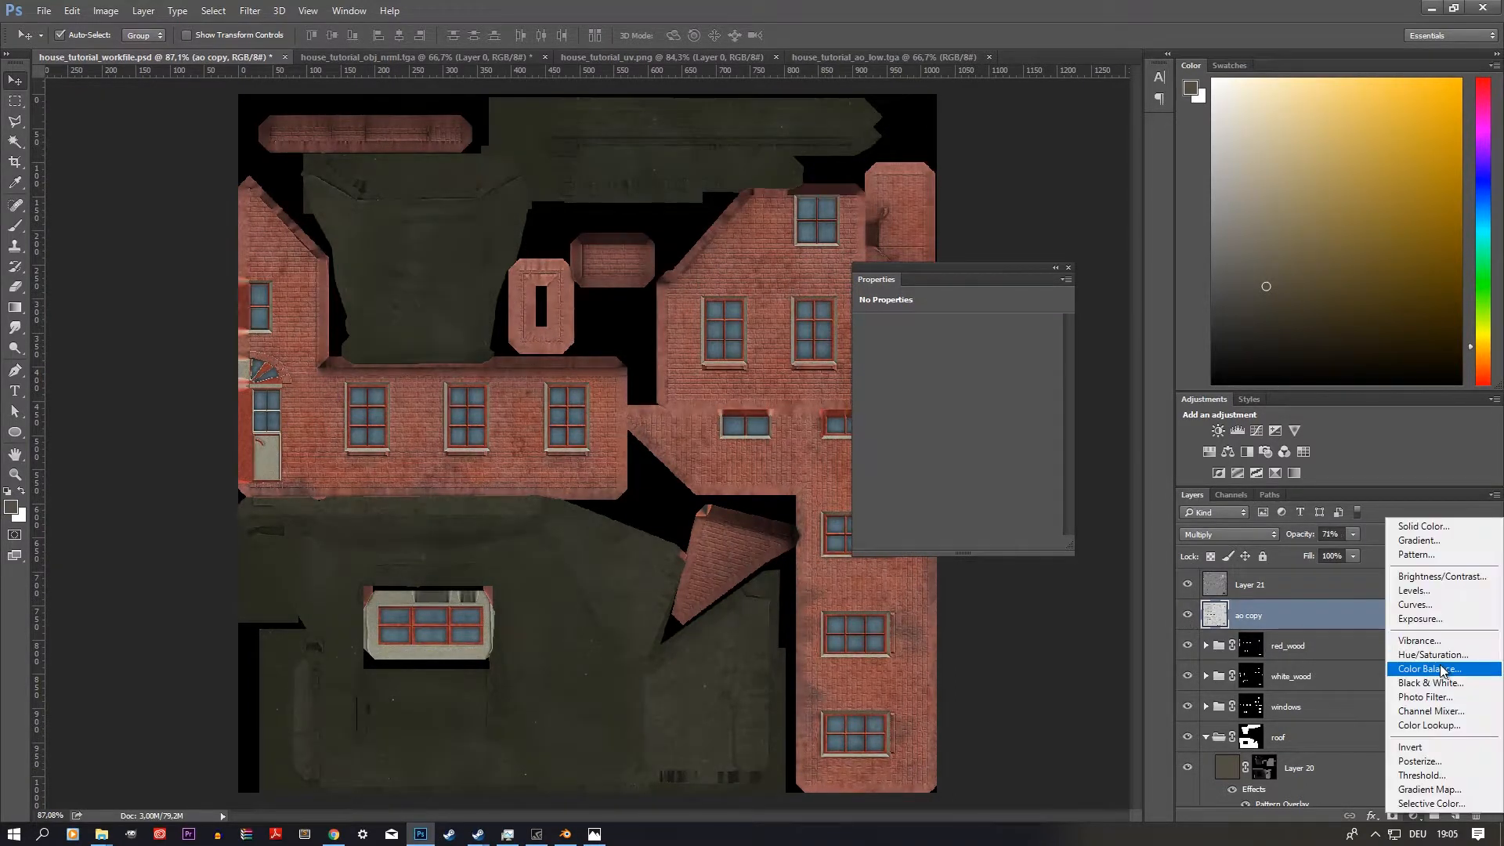
left_click(1447, 605)
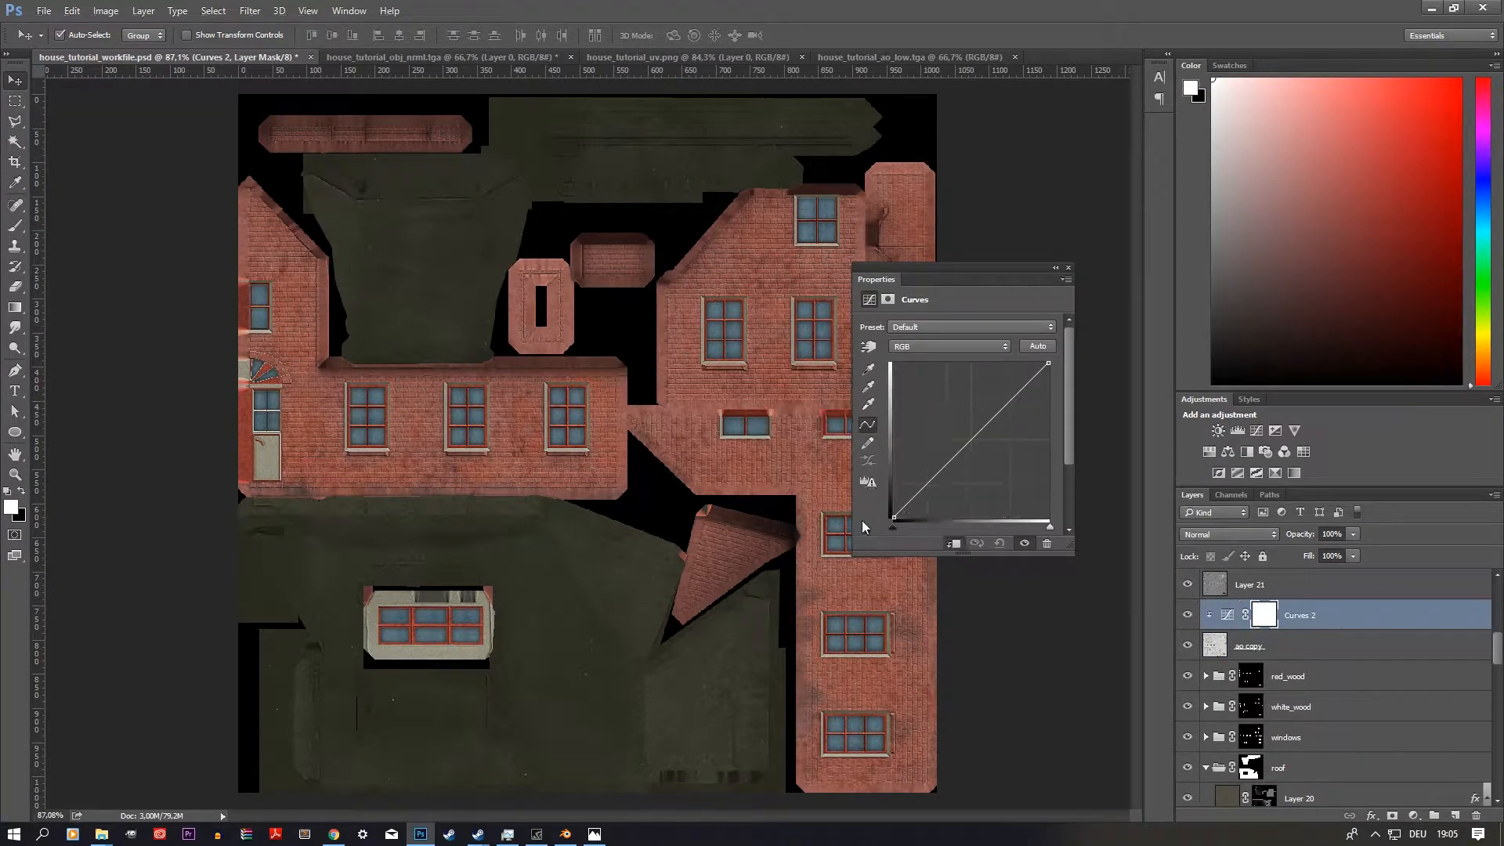
left_click(956, 543)
mouse_move(894, 525)
left_mouse_down()
mouse_move(928, 525)
mouse_move(885, 520)
left_mouse_up()
mouse_move(1050, 527)
left_mouse_down()
mouse_move(984, 534)
mouse_move(1030, 524)
left_mouse_up()
mouse_move(953, 456)
left_mouse_down()
mouse_move(946, 413)
mouse_move(933, 463)
mouse_move(951, 480)
mouse_move(939, 474)
left_mouse_up()
Step: Examine the brick walls, windows, door and roof close up and across the whole texture with the adjusted ambient occlusion
scroll(593, 516, "down", 2, "alt")
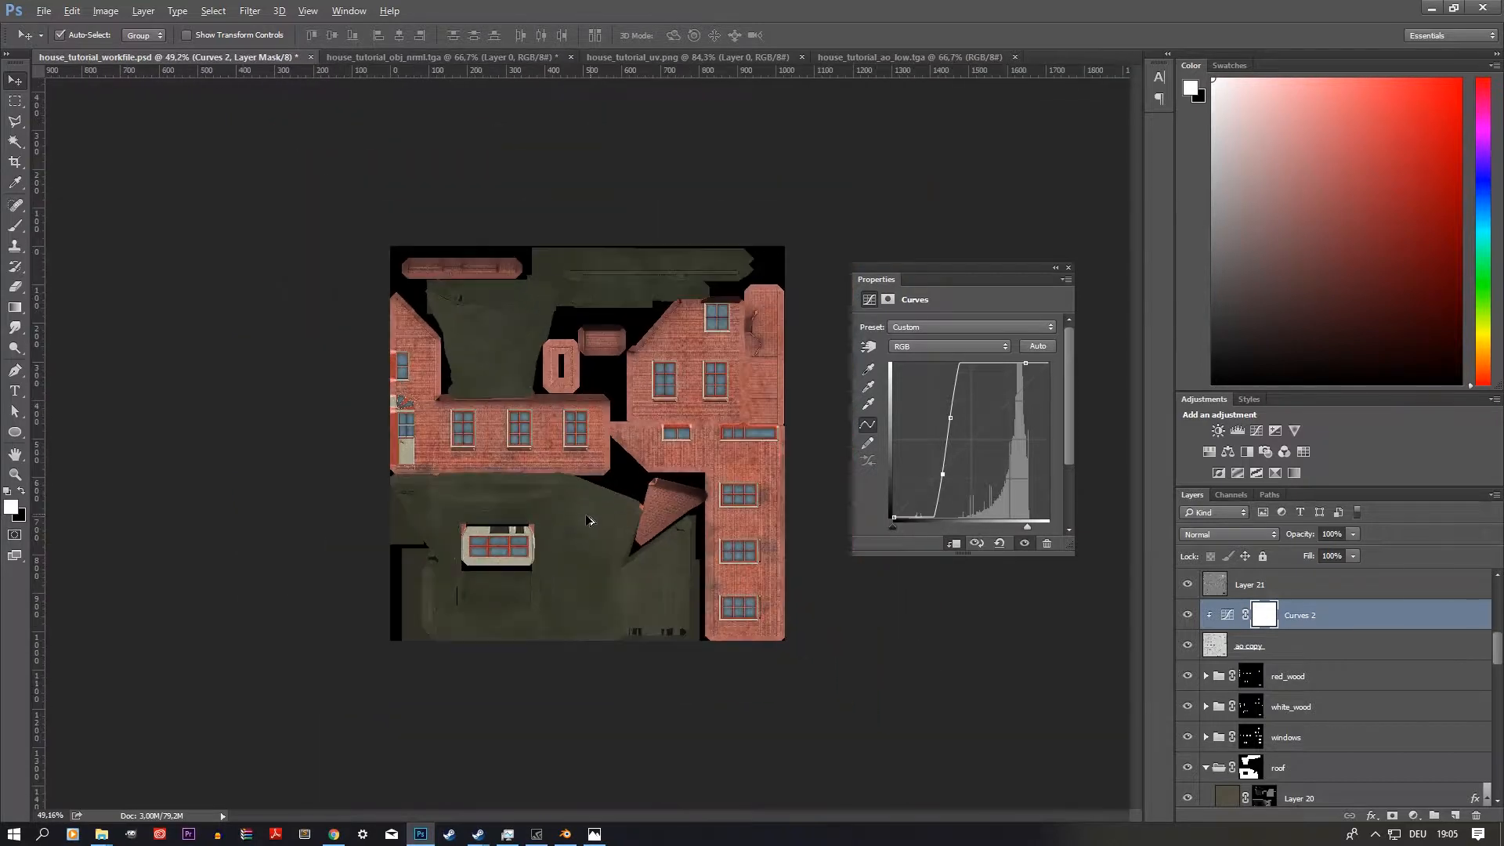
scroll(521, 465, "up", 4, "alt")
scroll(401, 469, "up", 3, "alt")
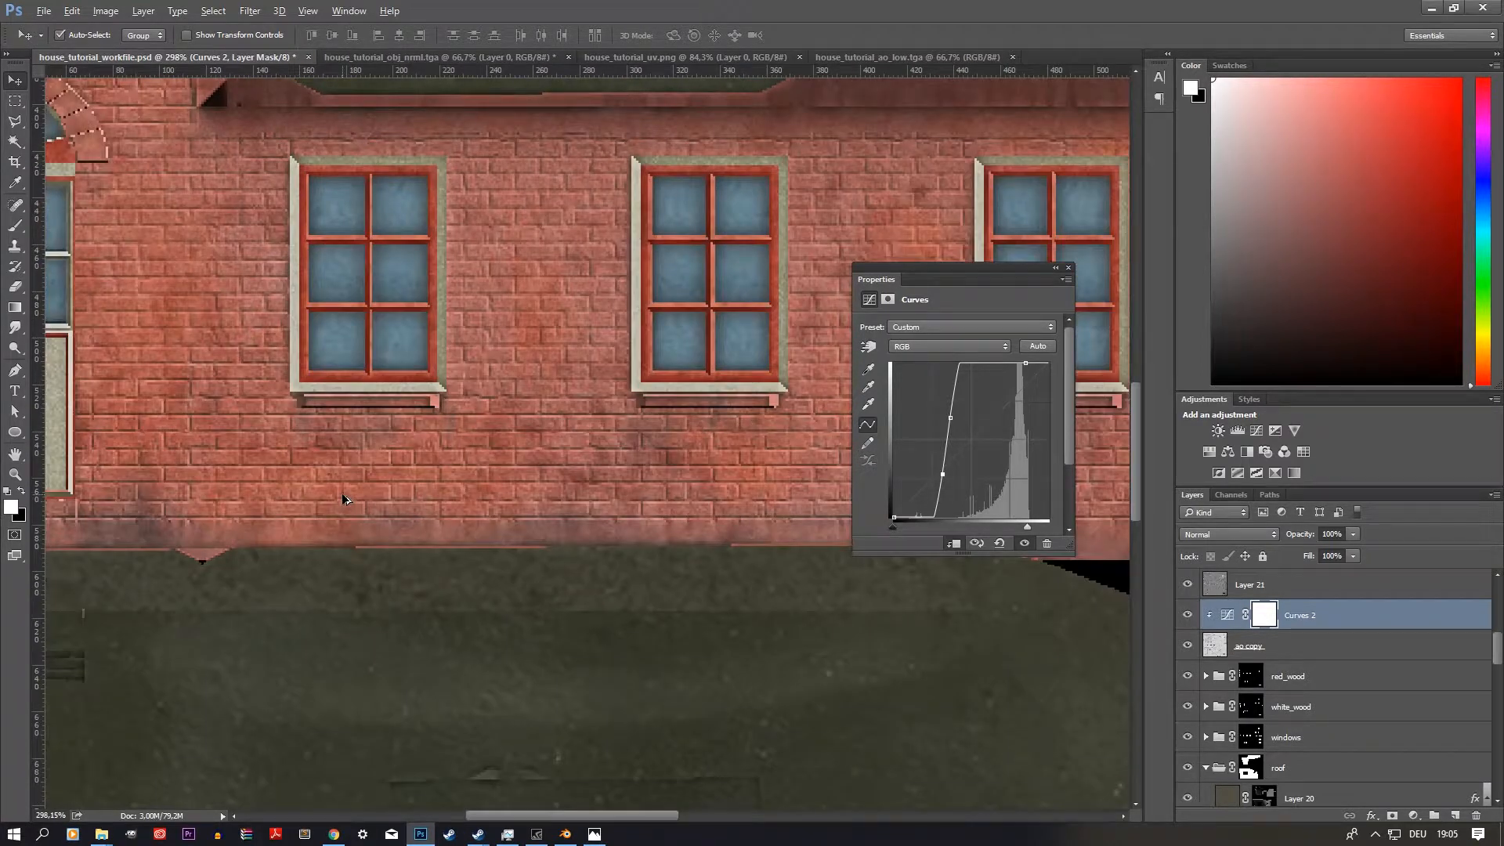
scroll(470, 486, "down", 4, "alt")
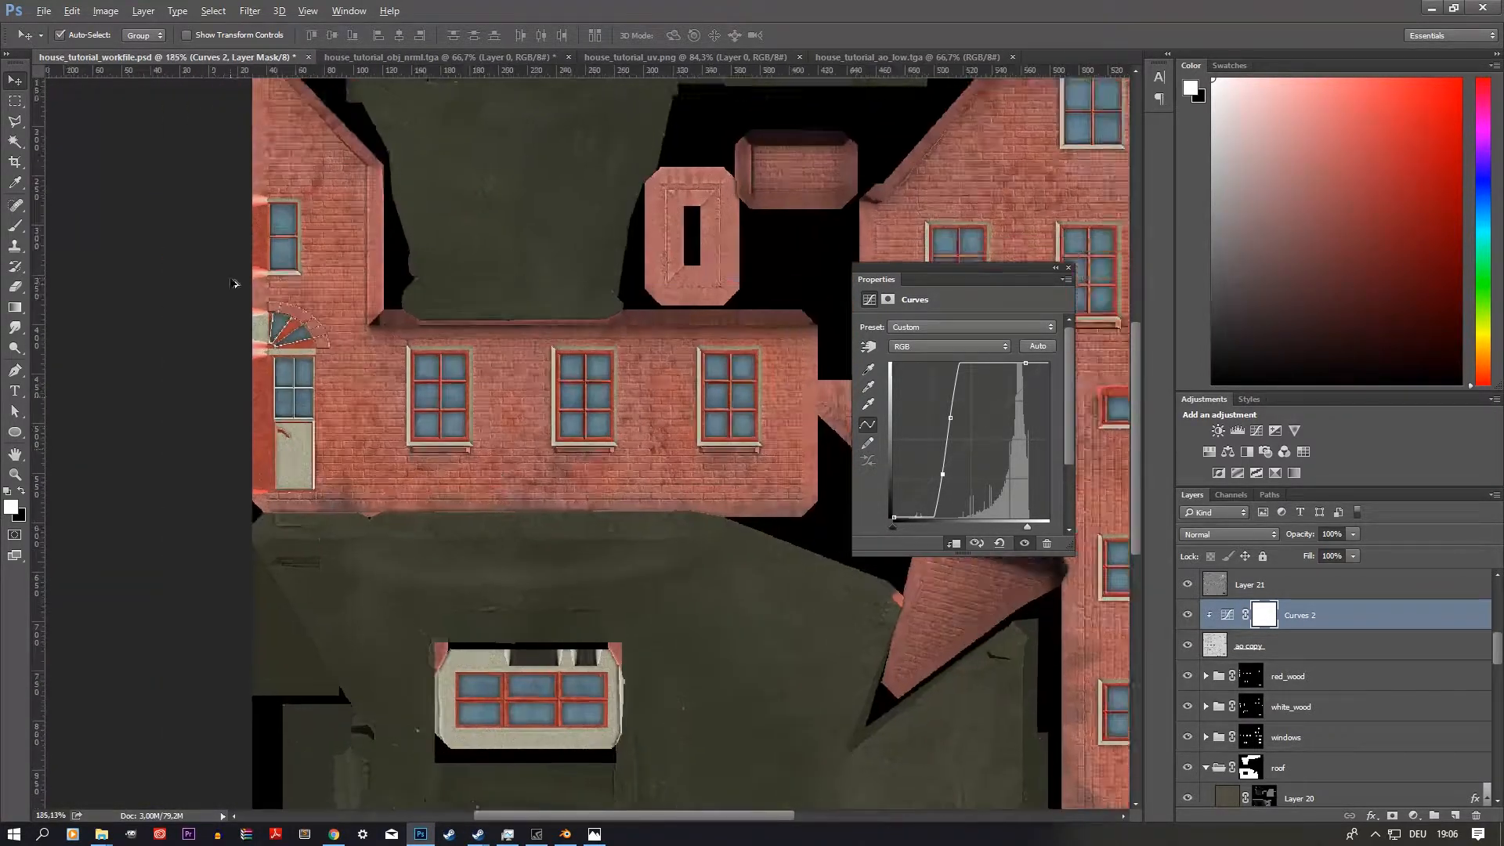
scroll(384, 406, "up", 2, "alt")
scroll(410, 425, "down", 2, "alt")
scroll(411, 425, "down", 3, "alt")
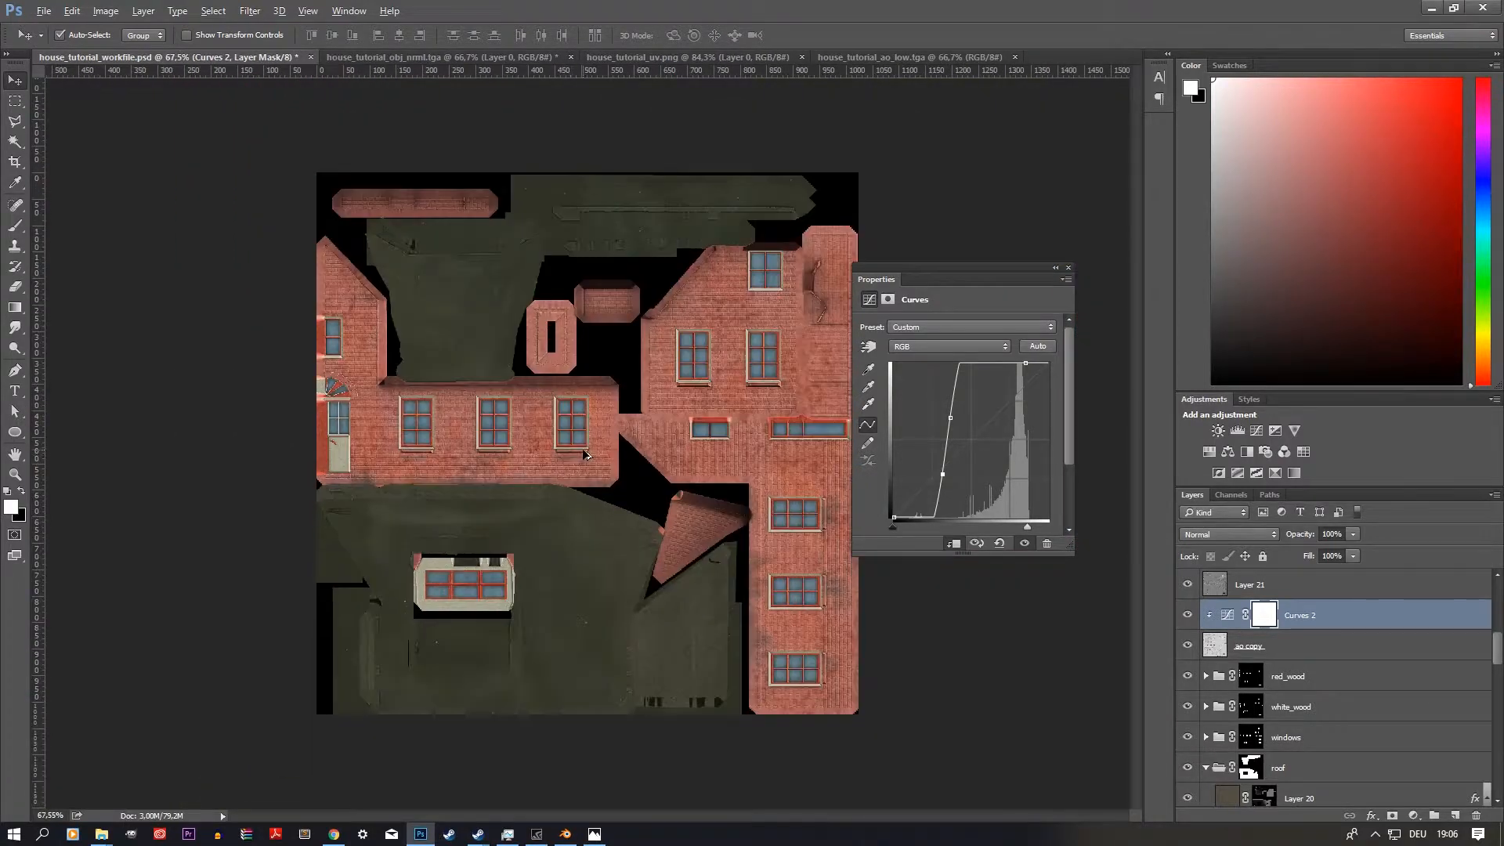
scroll(703, 396, "up", 2, "alt")
scroll(698, 415, "down", 1, "alt")
scroll(699, 418, "down", 1, "alt")
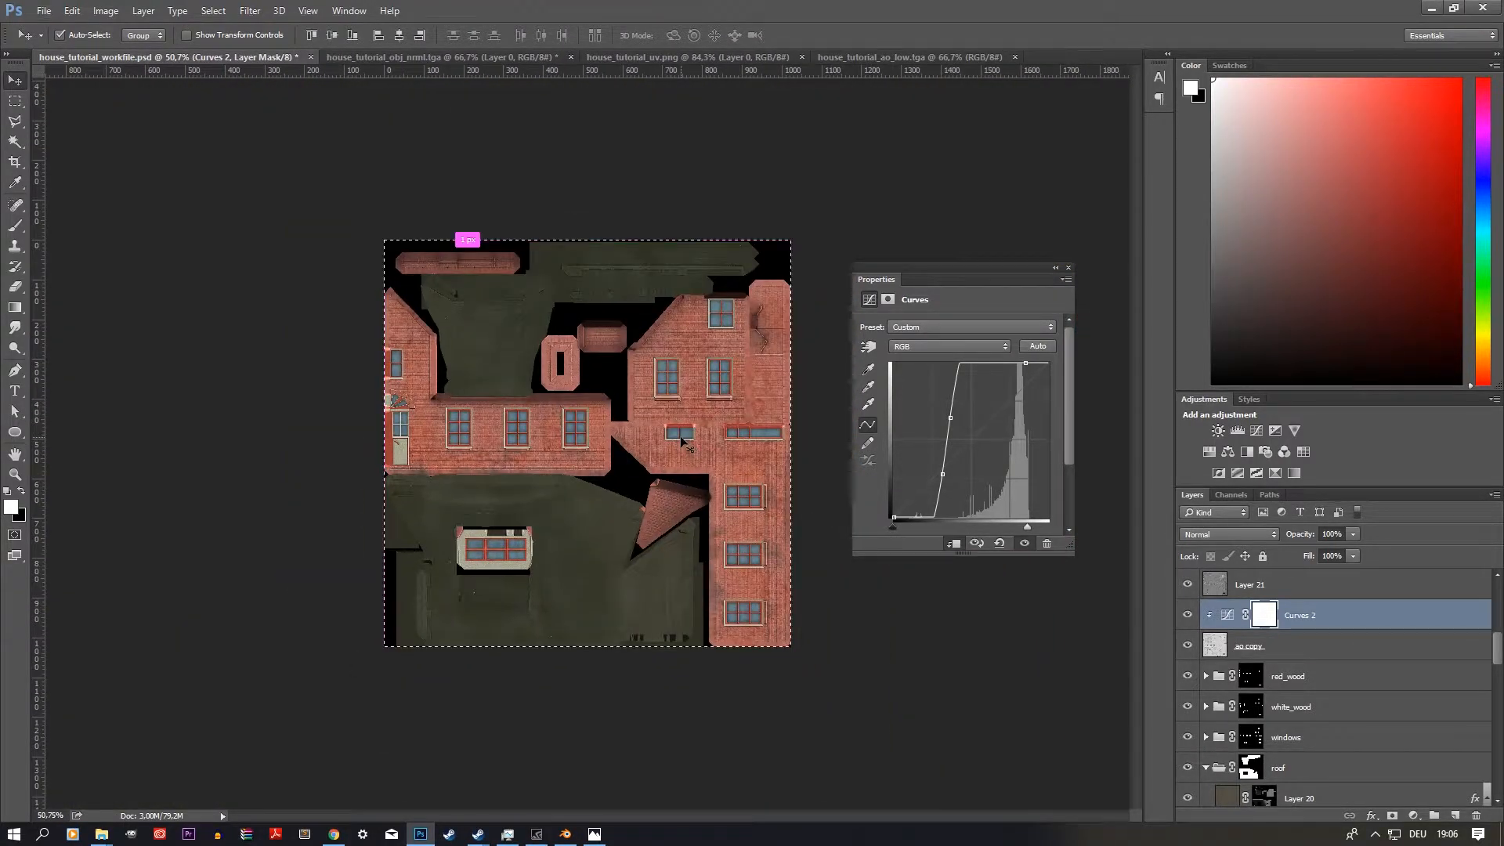
Step: Switch to Blender, inspect the textured house from several angles in Rendered shading, and return the viewport to Solid
left_click(565, 834)
left_click(286, 445)
left_click(316, 341)
middle_click_drag(360, 345, 358, 308)
scroll(391, 337, "up", 8)
scroll(358, 308, "down", 4)
mouse_move(451, 308)
middle_mouse_down()
mouse_move(382, 287)
mouse_move(432, 310)
mouse_move(415, 349)
mouse_move(463, 347)
mouse_move(476, 266)
mouse_move(344, 286)
middle_mouse_up()
scroll(376, 289, "down", 5)
scroll(432, 308, "up", 4)
scroll(424, 311, "down", 4)
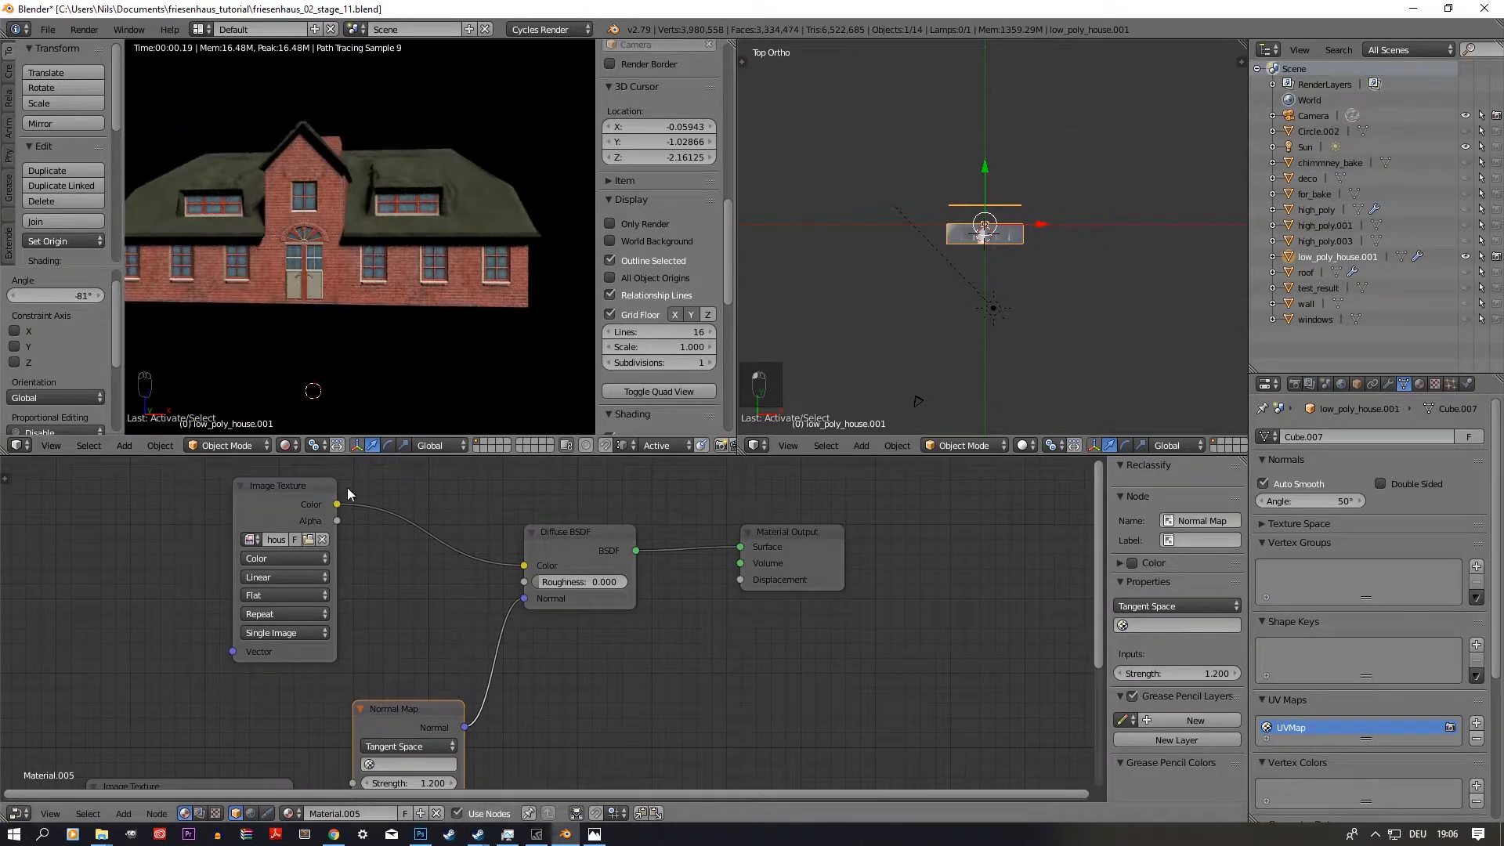
left_click(287, 445)
left_click(306, 393)
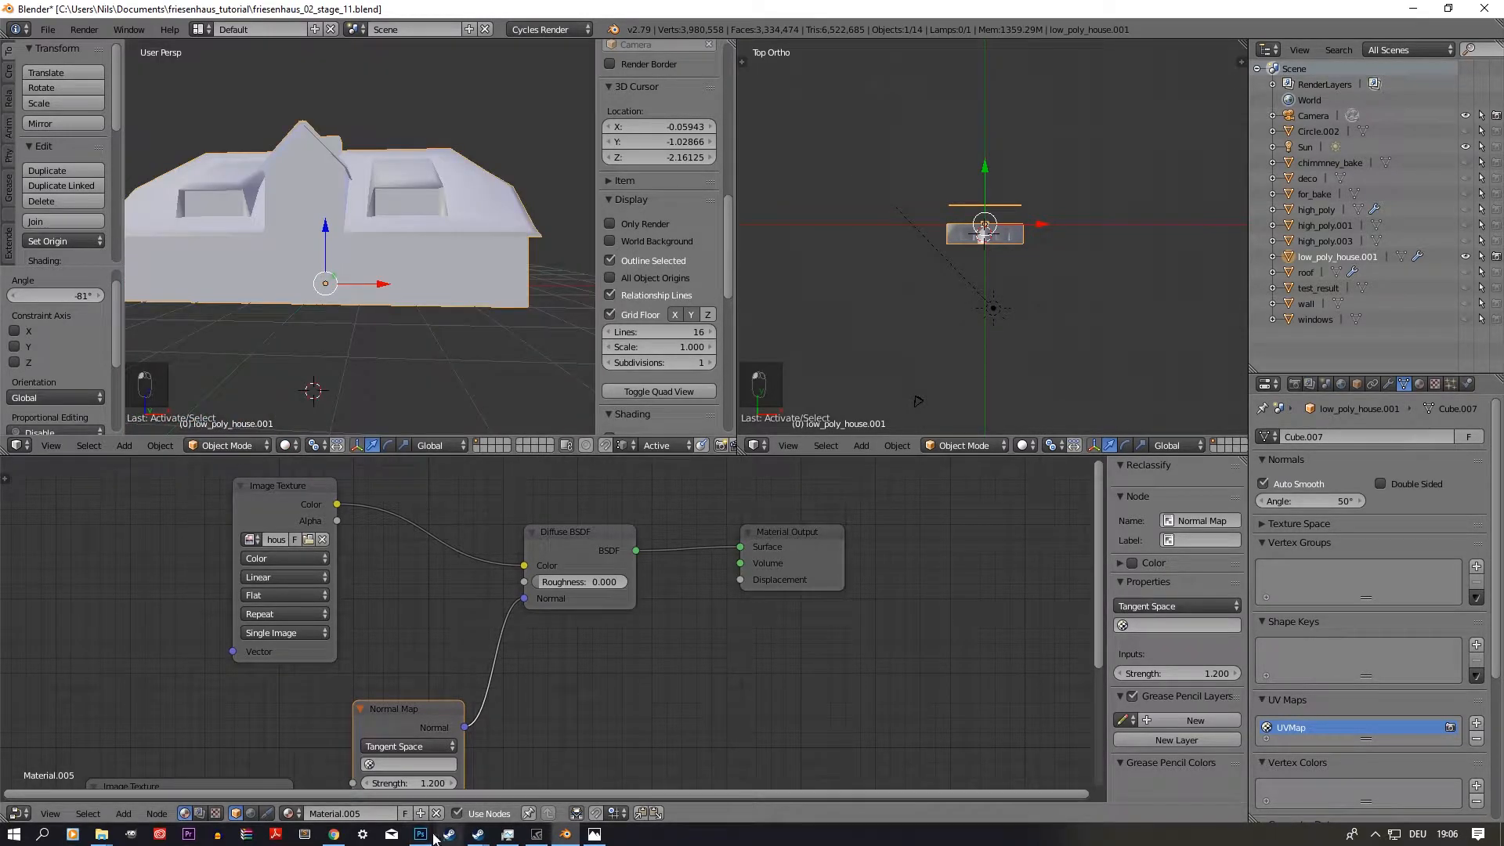
Step: Move the Normal Map node out of the way and delete the Diffuse BSDF node from the house material
scroll(557, 642, "down", 4)
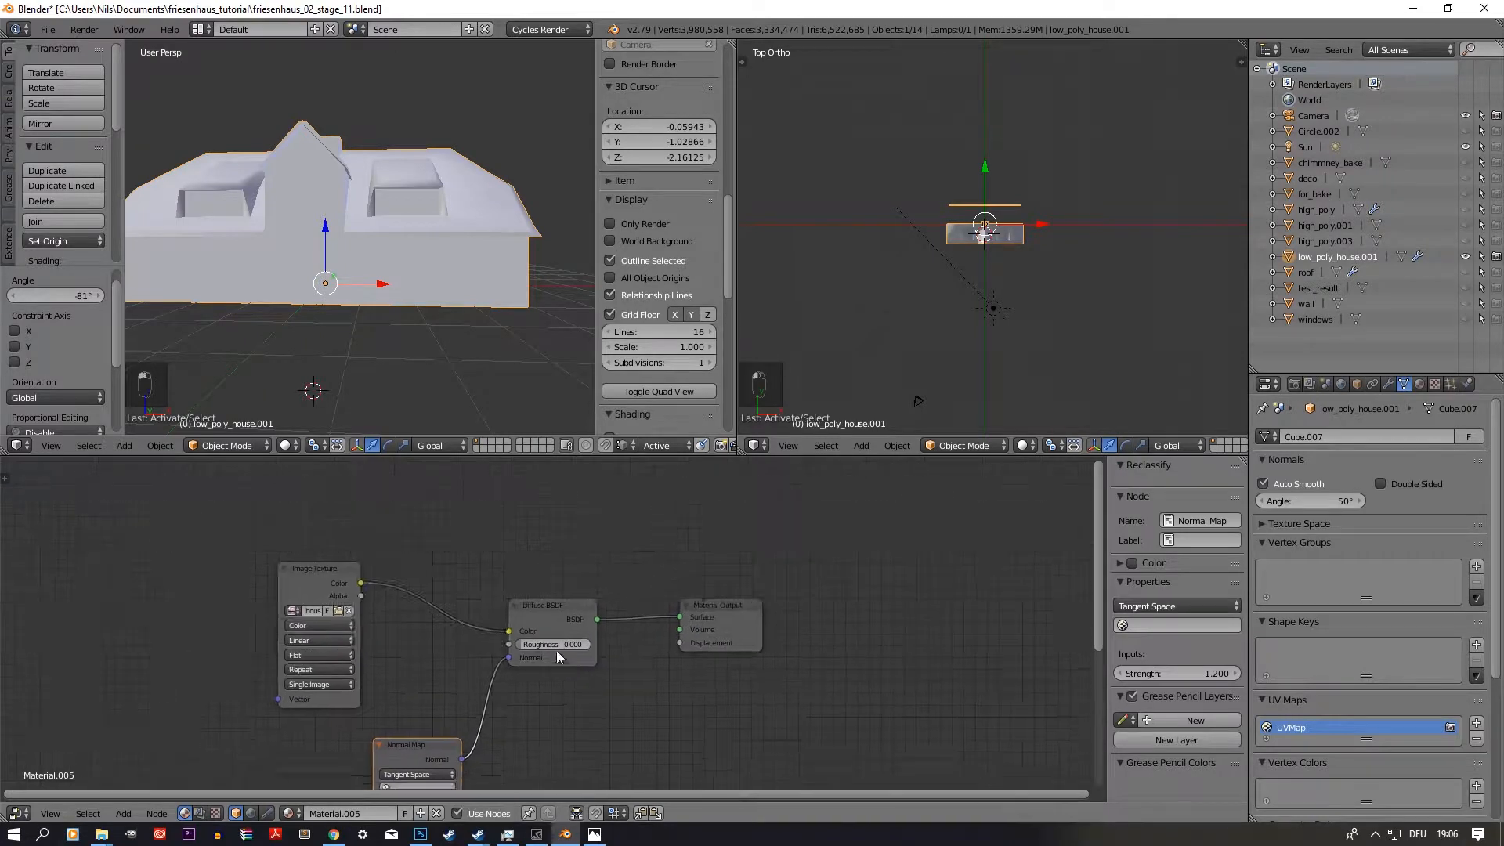
key("g")
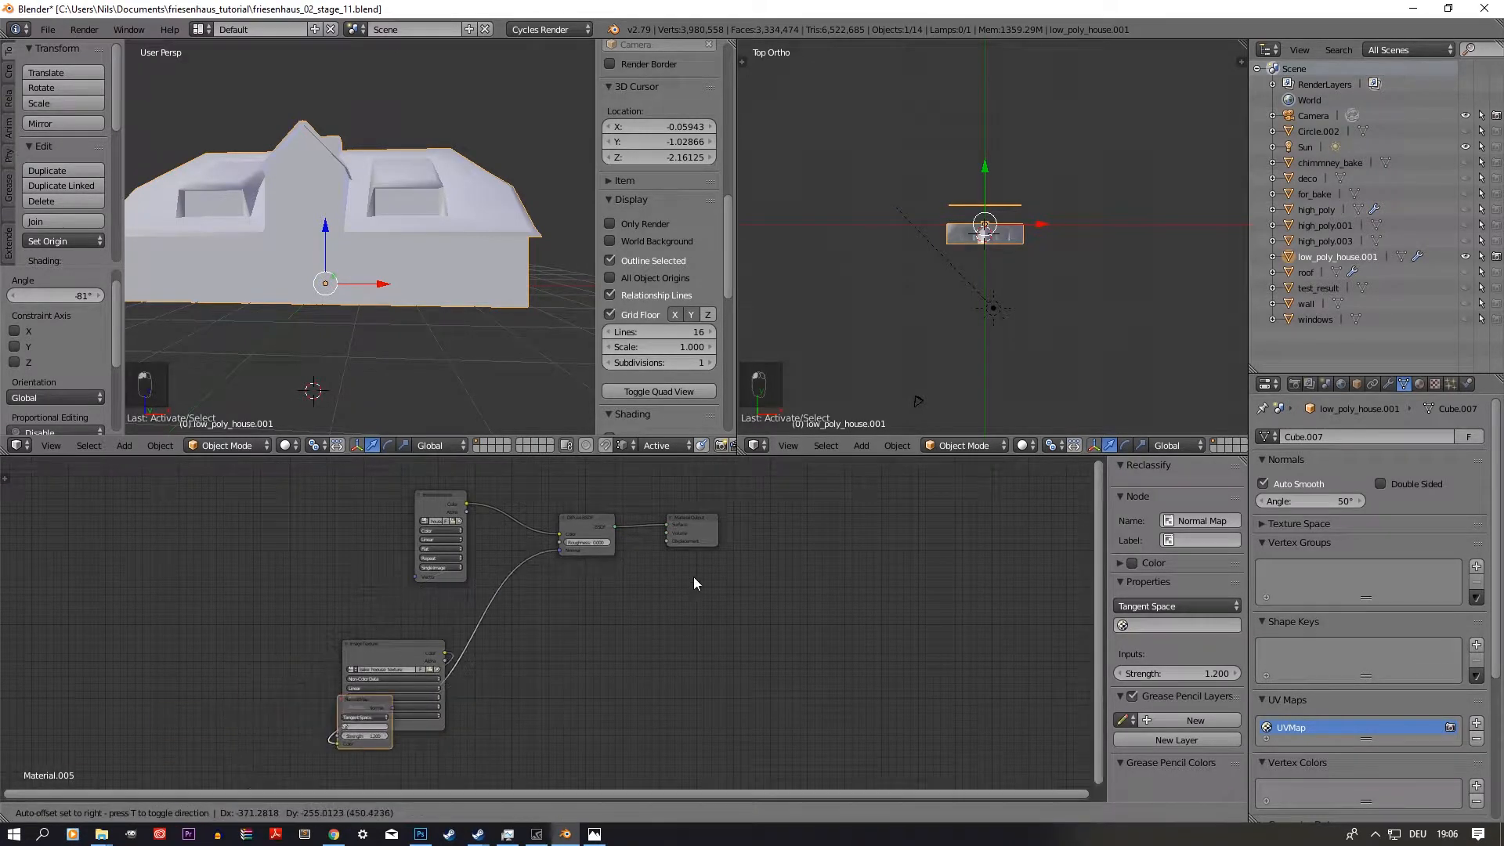
left_click(830, 501)
scroll(787, 584, "down", 2)
key("b")
left_click_drag(788, 514, 608, 686)
scroll(796, 543, "up", 4)
middle_click_drag(695, 544, 563, 641)
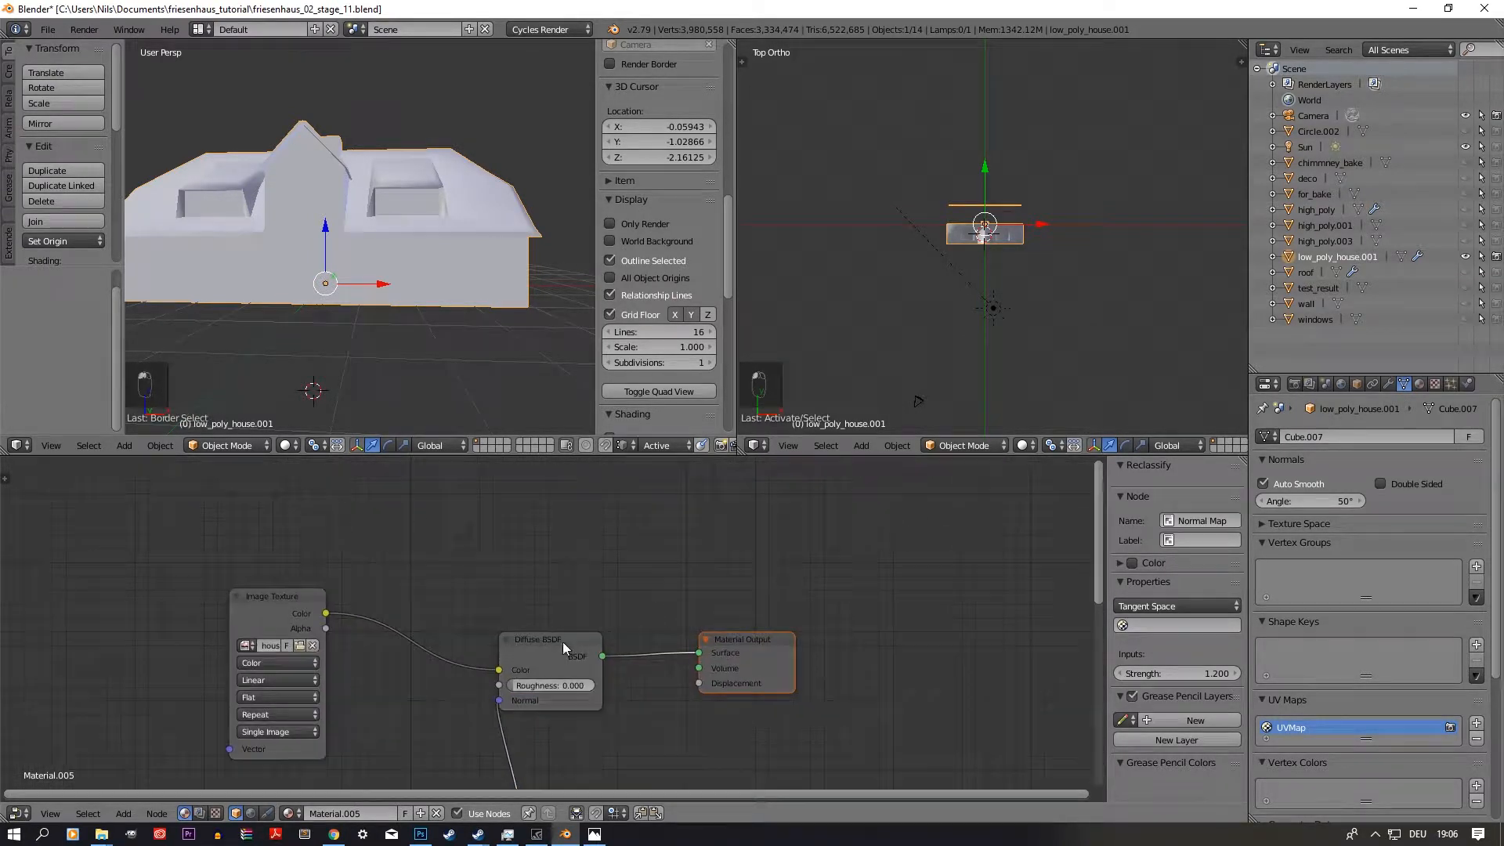
left_click(556, 636)
key("Delete")
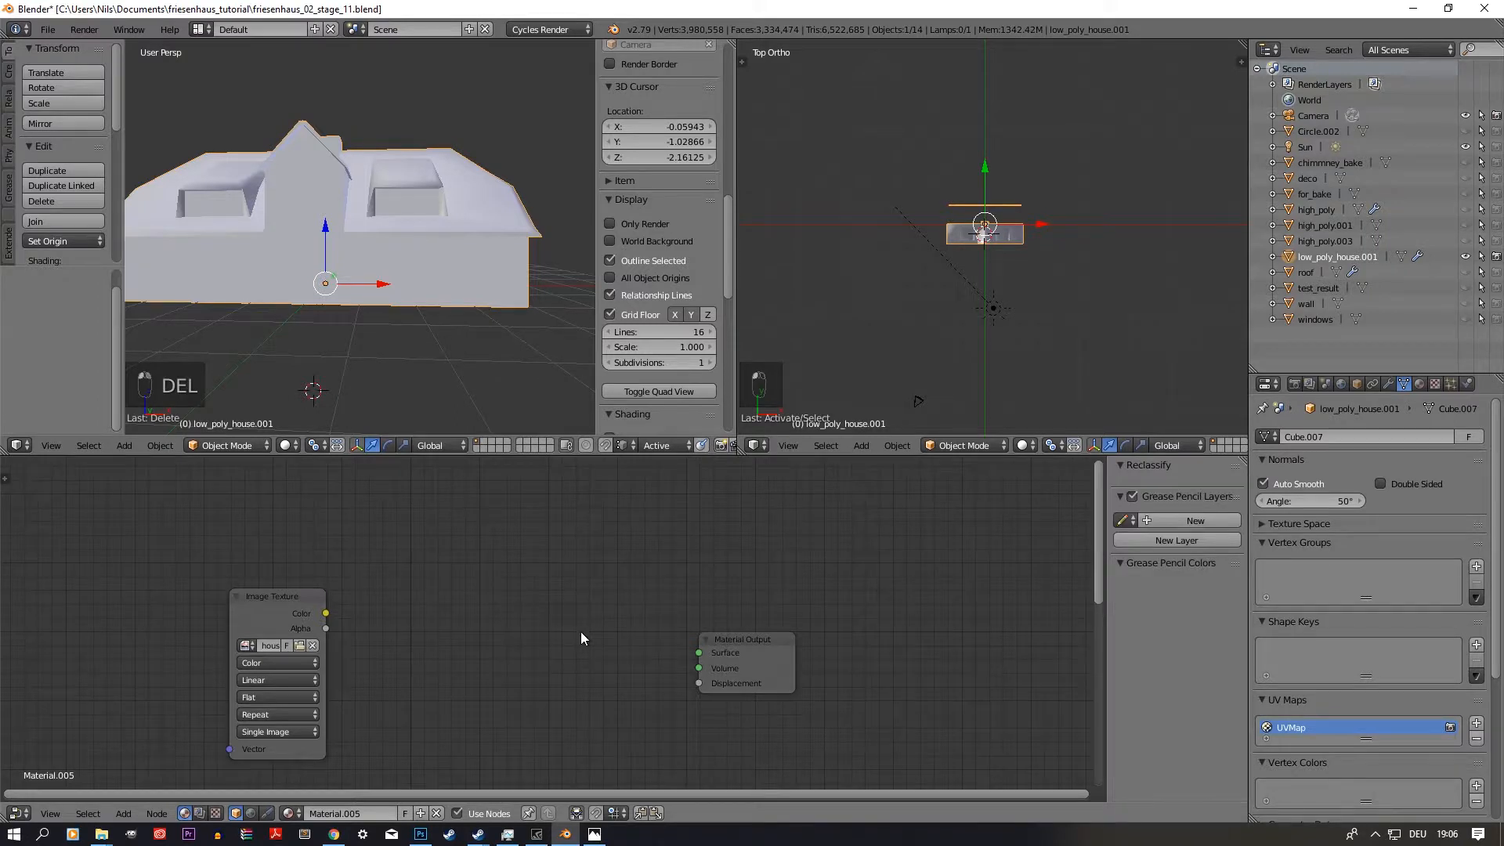
Step: Add a Principled BSDF shader connected to the Material Output's Surface, and space the two nodes further apart
key("shift+a")
mouse_move(577, 633)
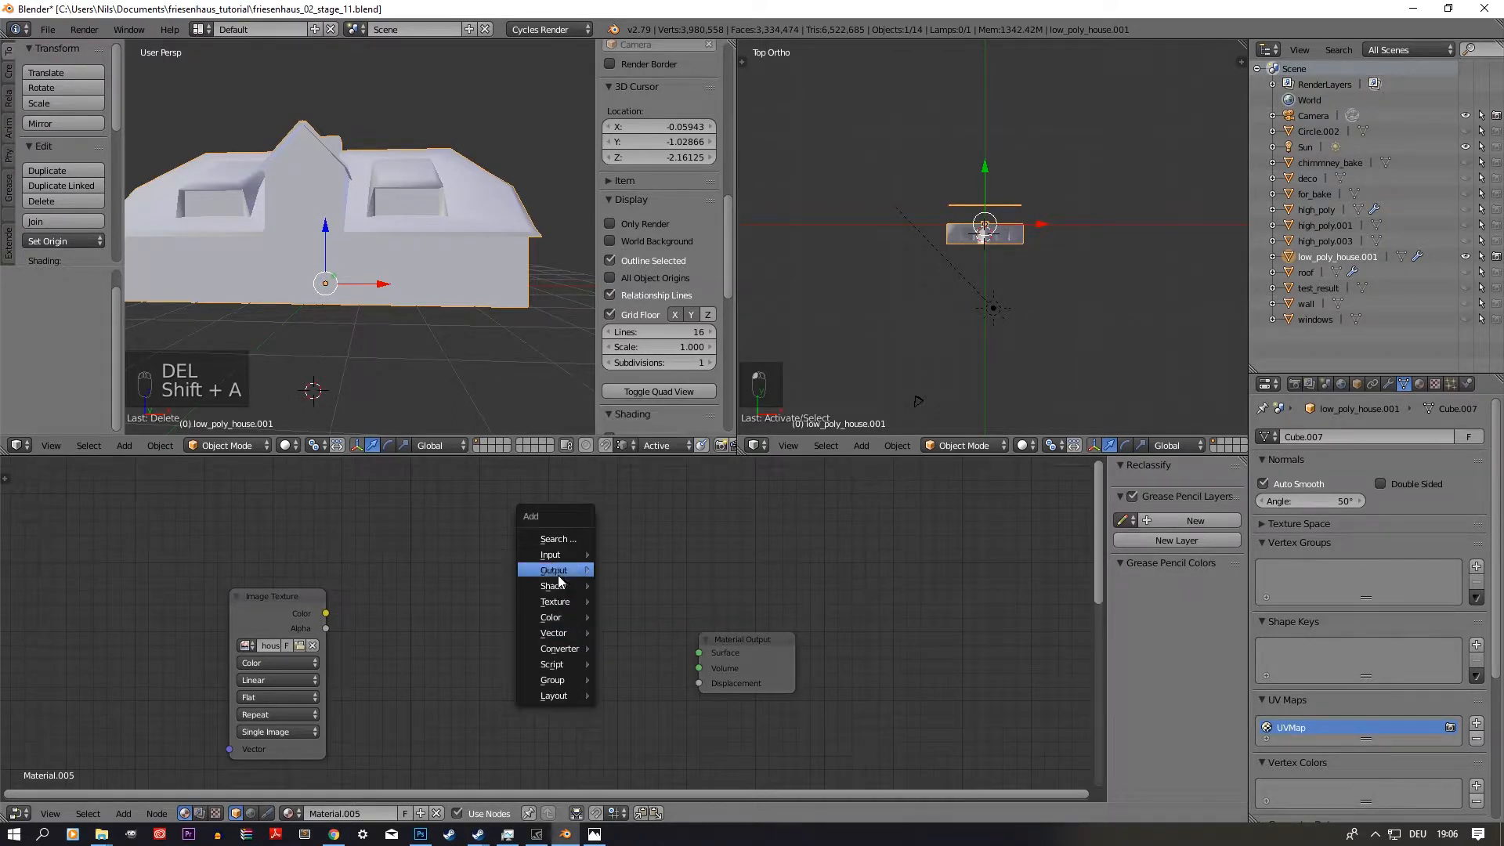
mouse_move(572, 586)
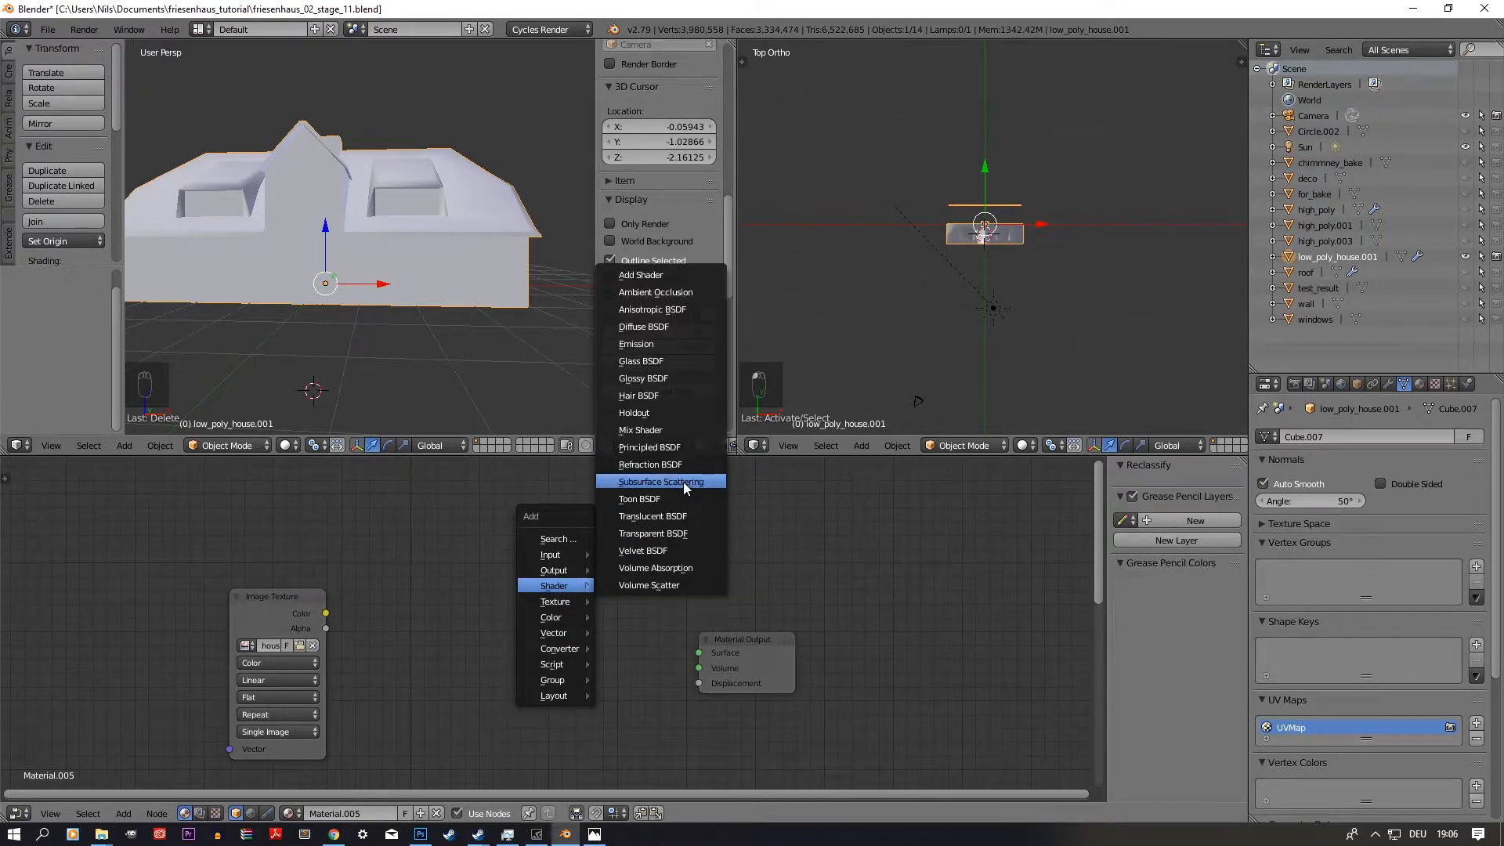
left_click(650, 446)
left_click(529, 603)
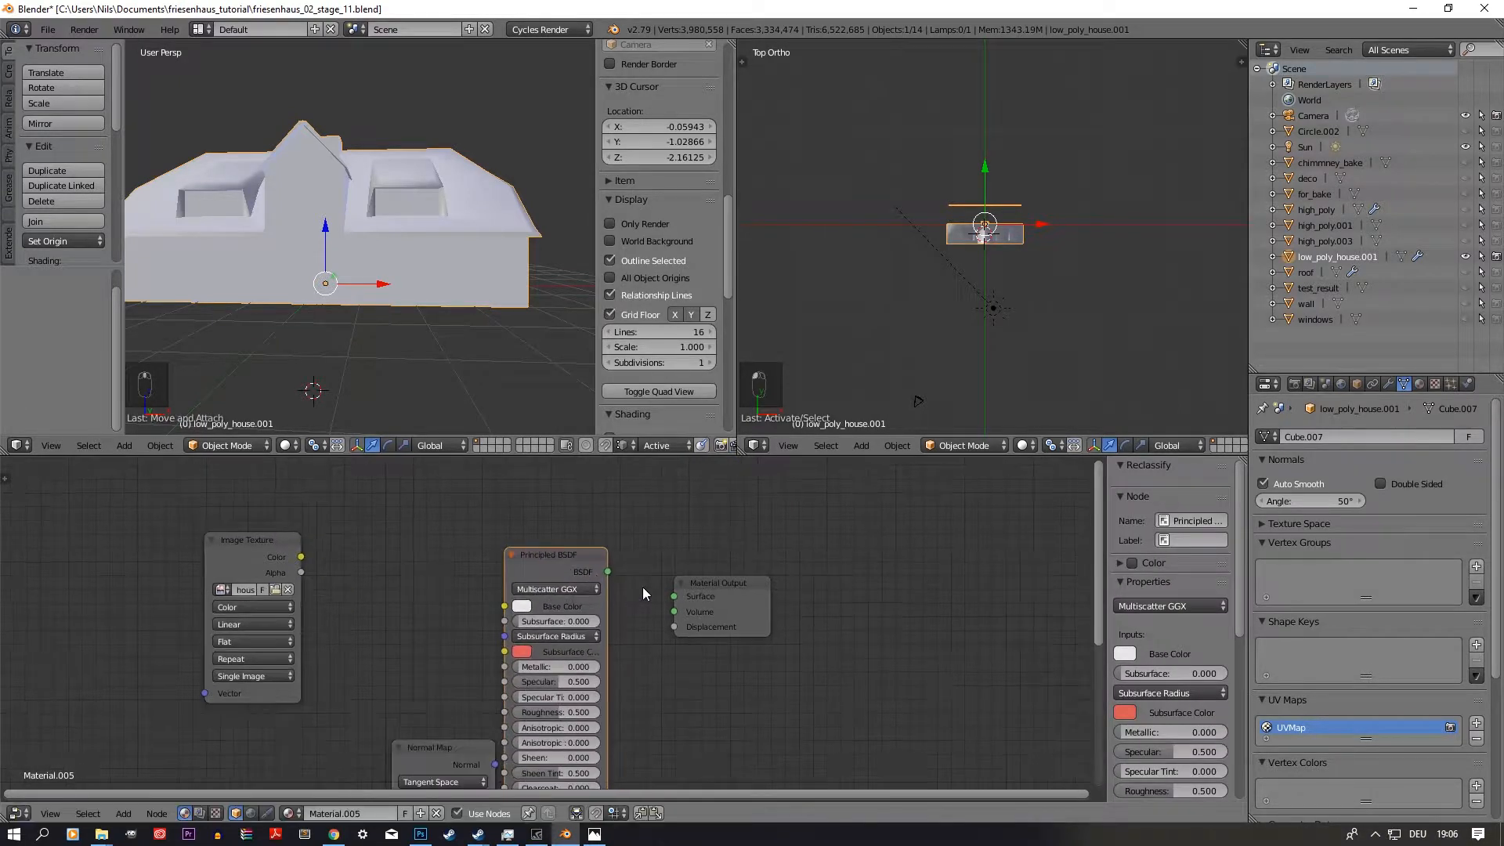
left_click_drag(610, 573, 970, 540)
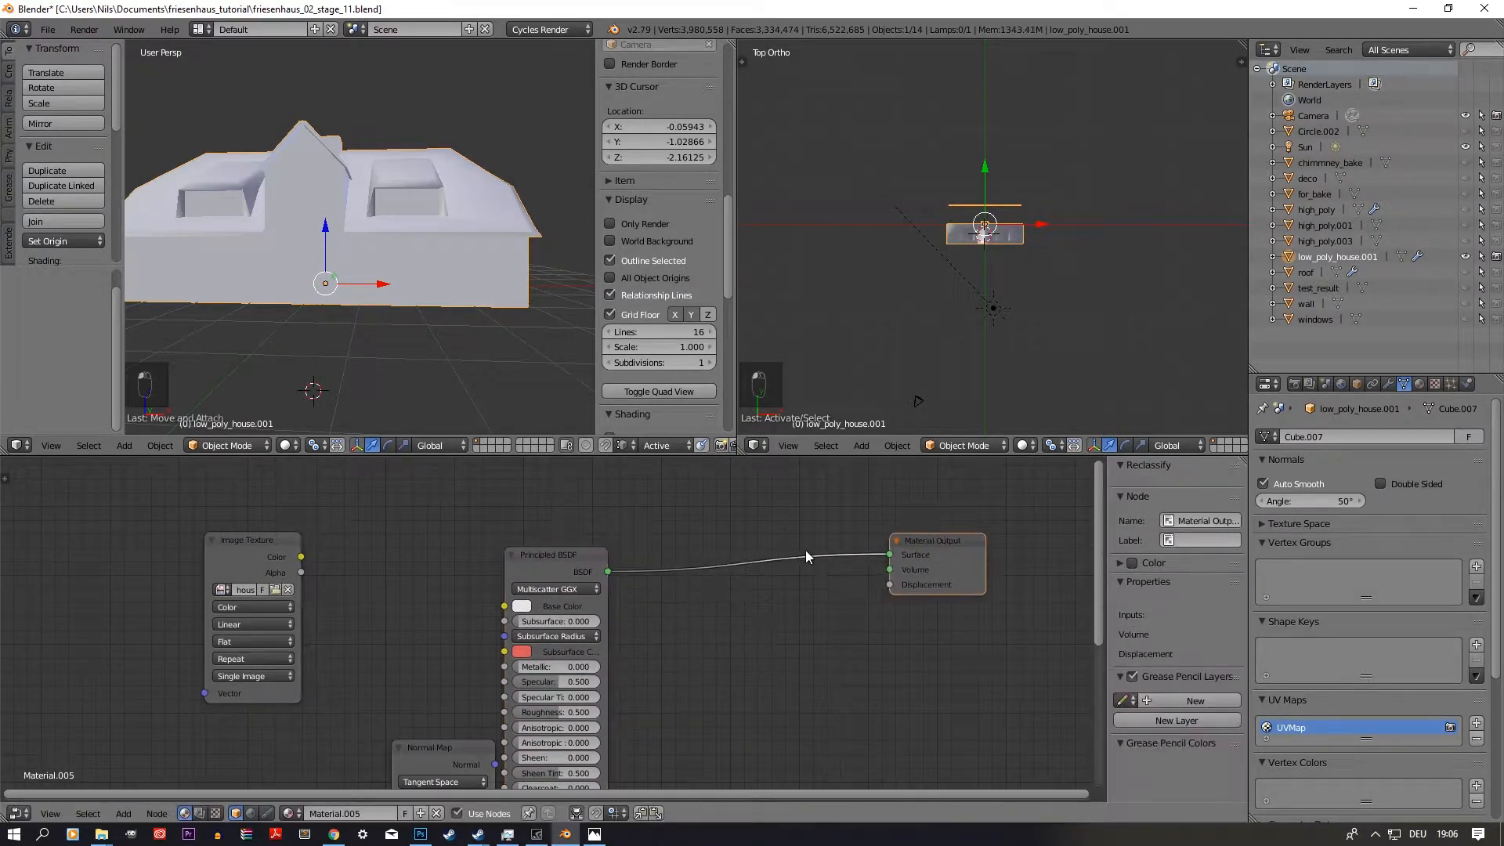
left_click_drag(560, 564, 713, 561)
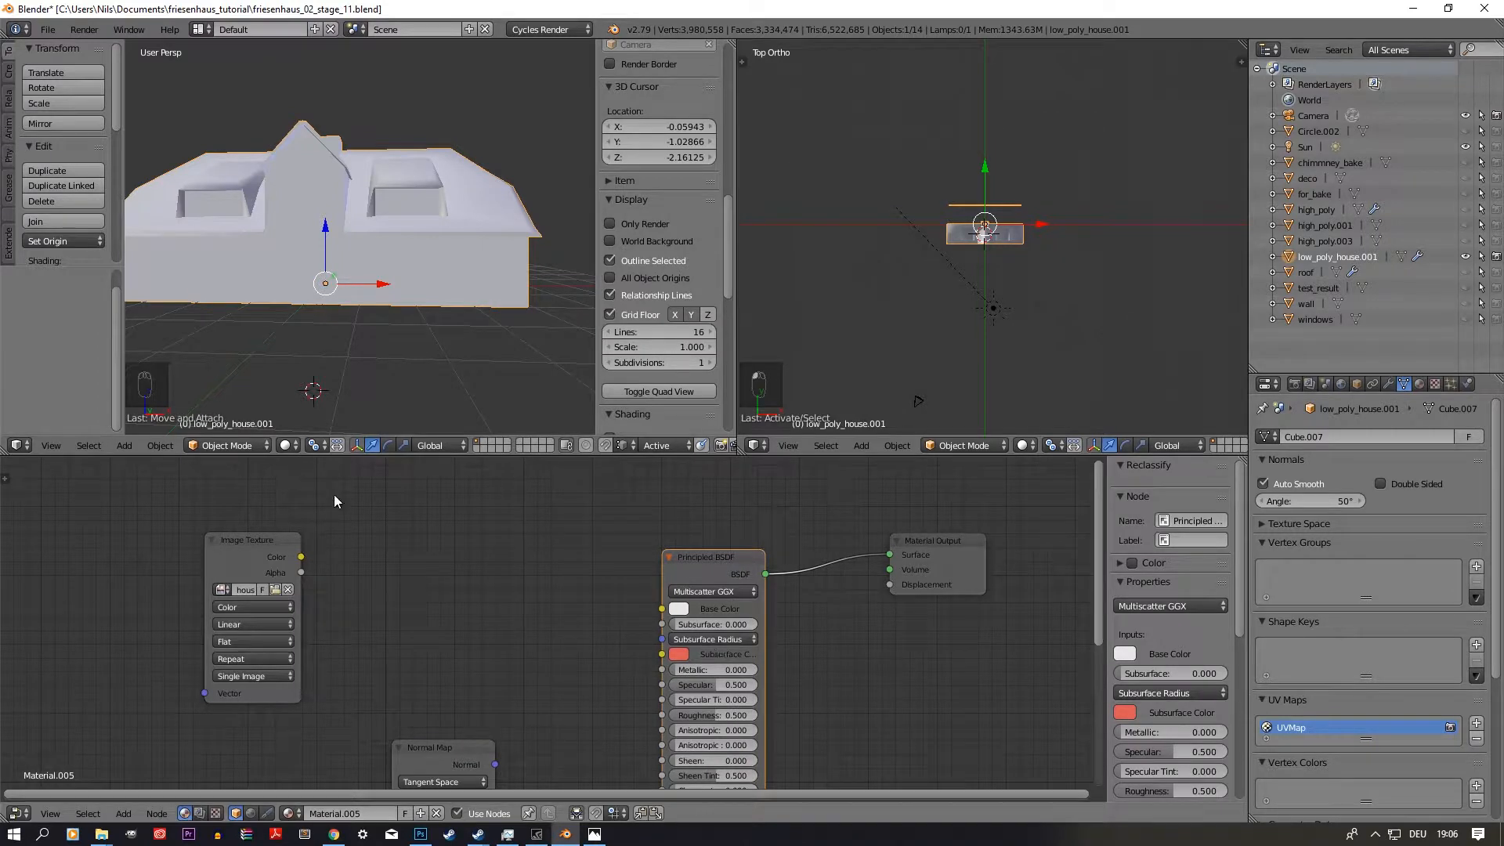
Step: Link the house image's Color to the Principled BSDF's Base Color and the Normal Map output to its Normal input
left_click_drag(301, 557, 662, 609)
middle_click_drag(390, 684, 330, 523)
left_click_drag(435, 604, 577, 689)
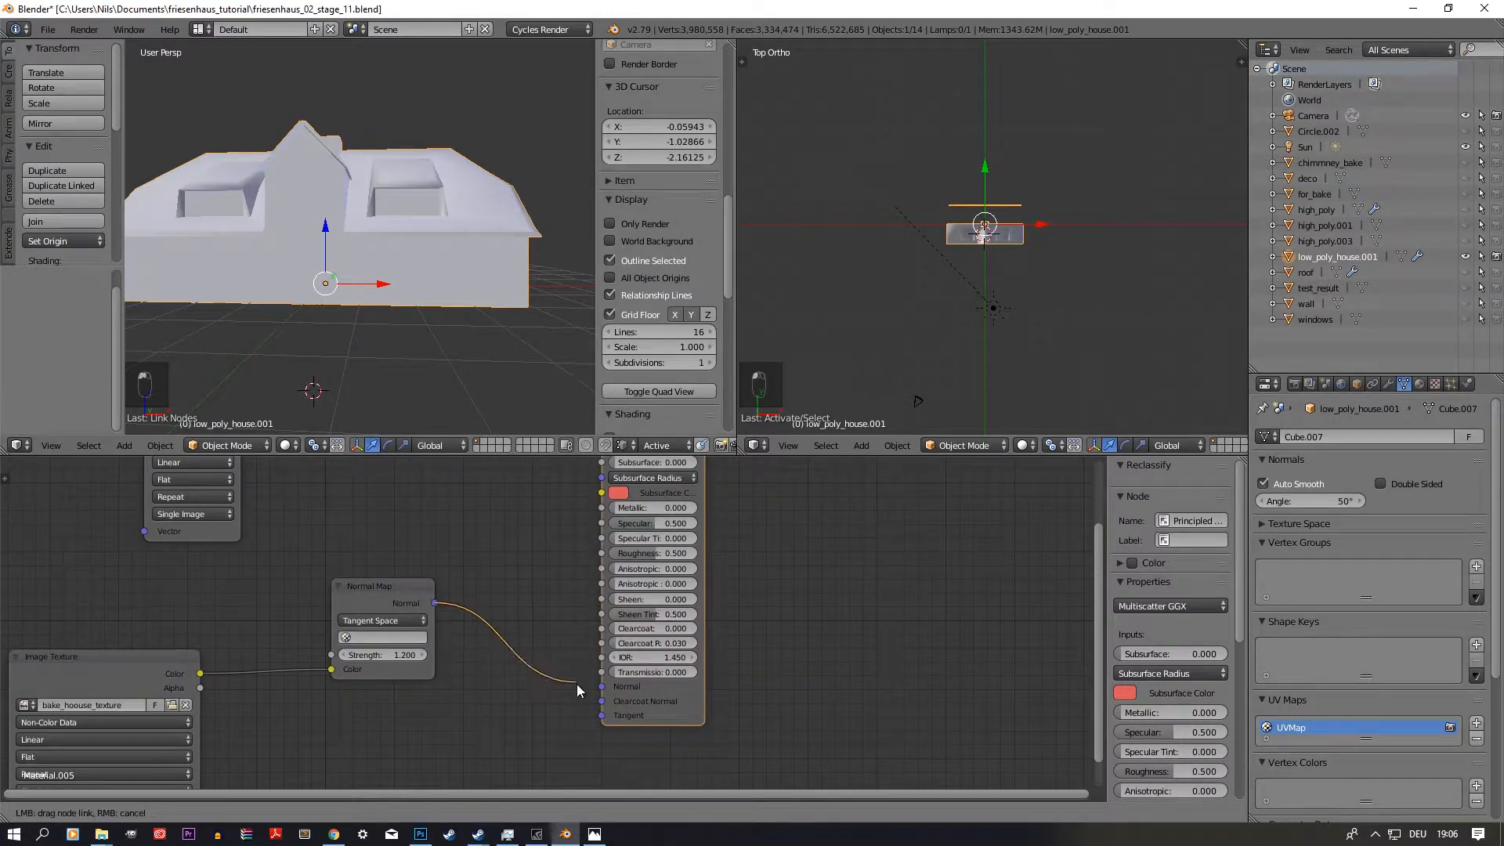
Step: Move the Normal Map node and its bake image texture node lower to make room below the house colour texture
middle_click_drag(501, 552, 498, 670)
left_click_drag(390, 707, 376, 755)
middle_click_drag(376, 755, 383, 599)
scroll(383, 601, "down", 1)
left_click_drag(389, 596, 418, 692)
left_click_drag(160, 618, 158, 716)
middle_click_drag(382, 671, 338, 791)
Step: Duplicate the house colour Image Texture node, place the copy below the original and set its color space to Non-Color Data
middle_click_drag(387, 623, 365, 670)
scroll(547, 620, "up", 10)
scroll(546, 620, "down", 6)
scroll(612, 670, "down", 1)
middle_click_drag(611, 672, 661, 600)
scroll(589, 658, "up", 2)
middle_click_drag(207, 639, 363, 646)
scroll(403, 633, "down", 2)
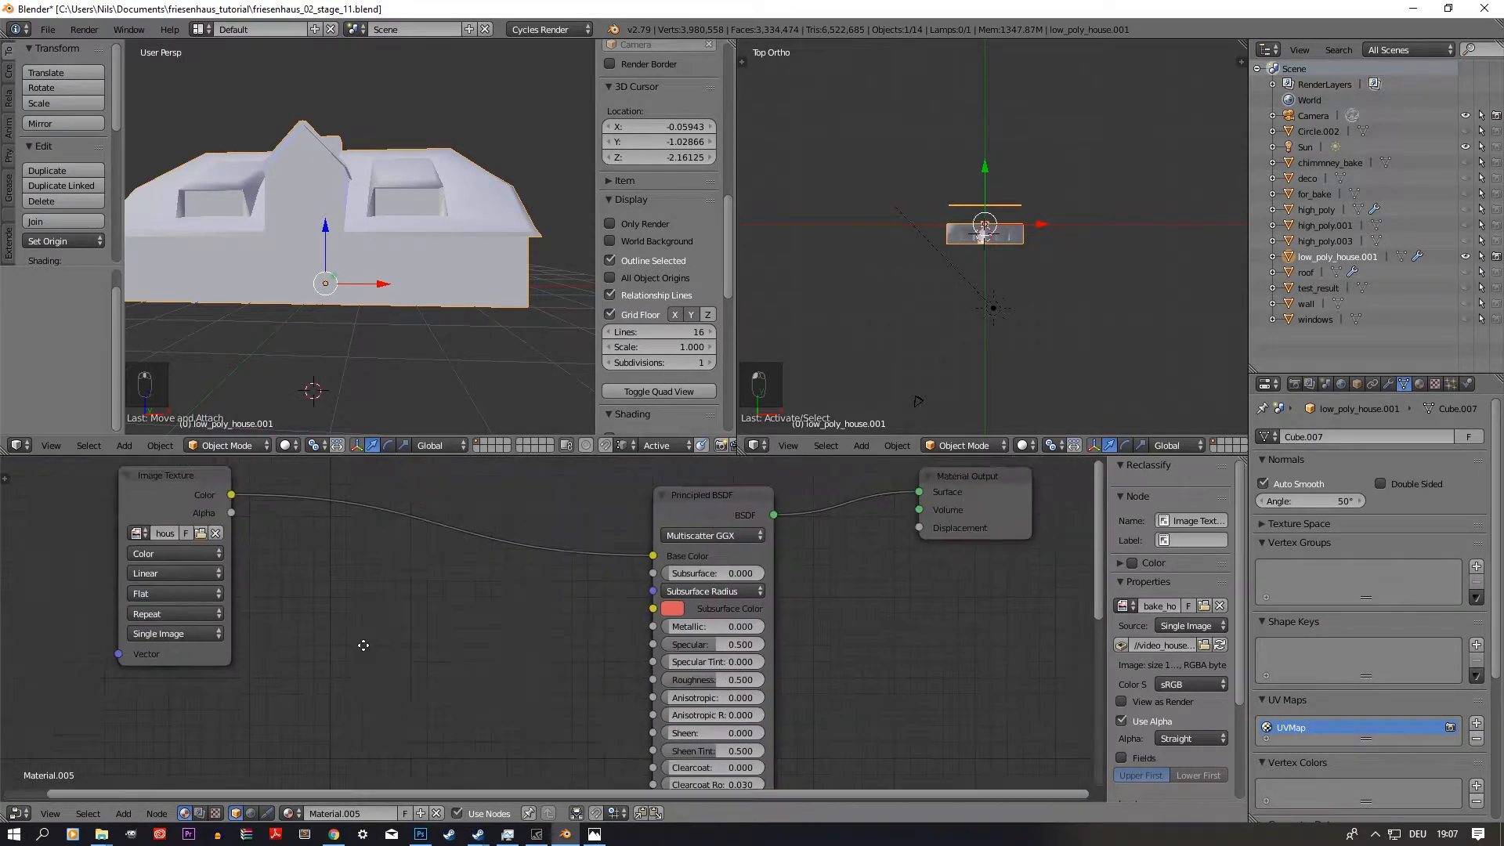
scroll(517, 665, "down", 1)
scroll(533, 638, "down", 1)
middle_click_drag(549, 670, 393, 641)
scroll(462, 623, "down", 1)
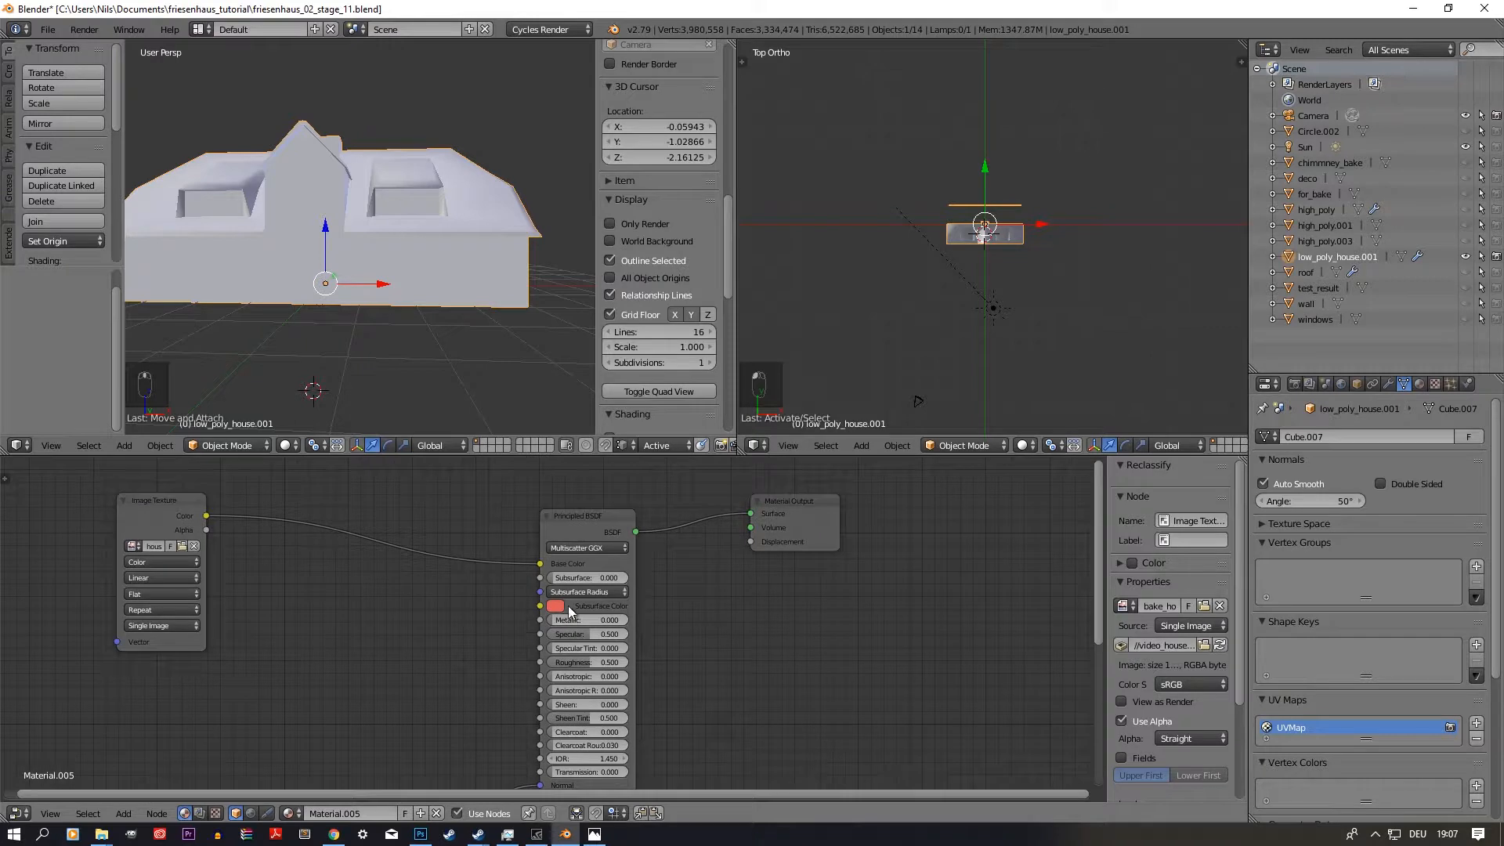
key("shift+d")
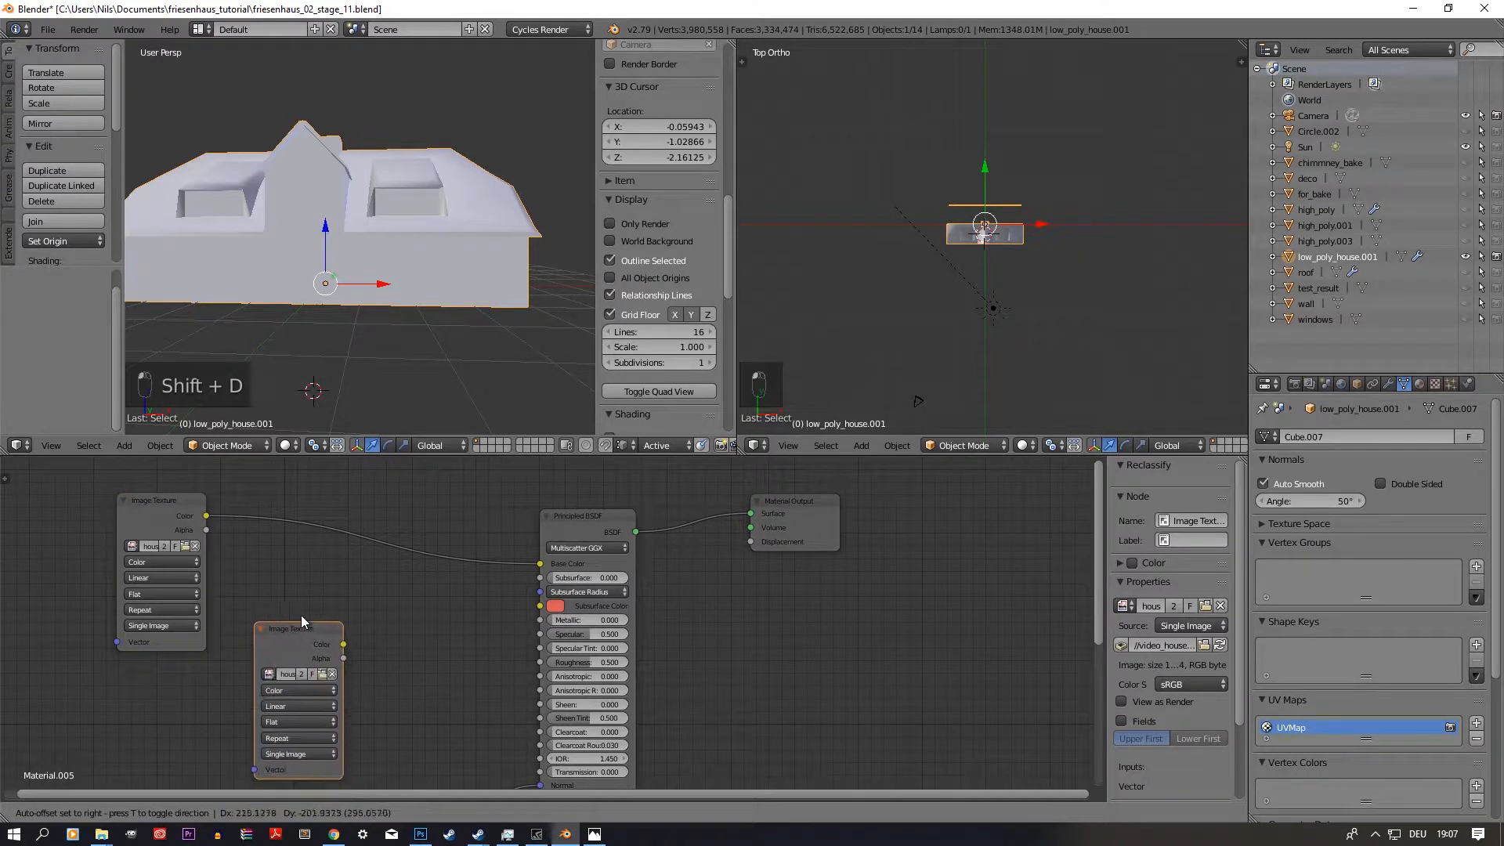
left_click(301, 614)
scroll(462, 638, "up", 1)
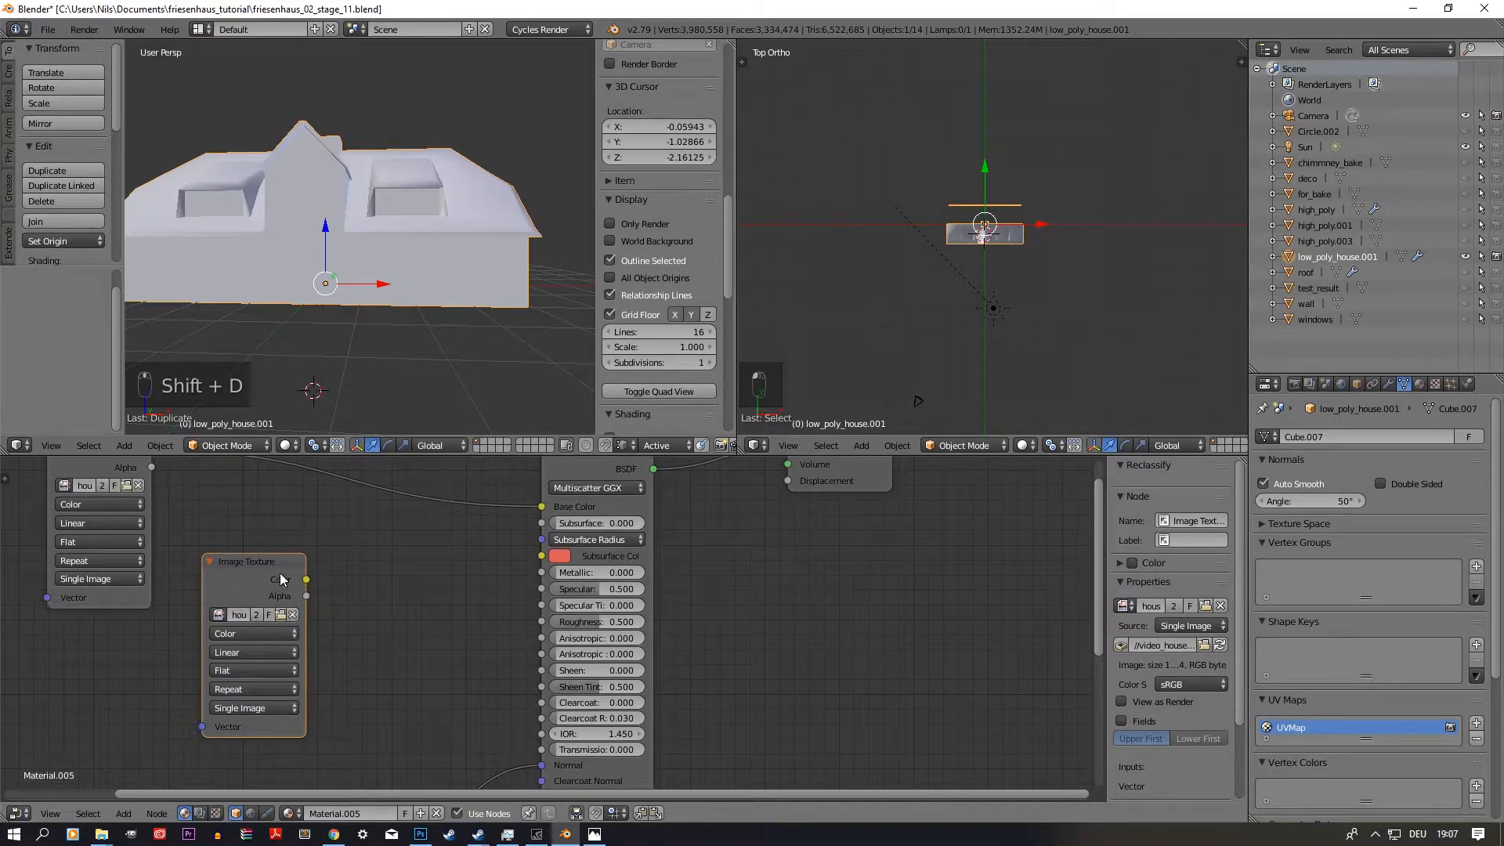
left_click(246, 635)
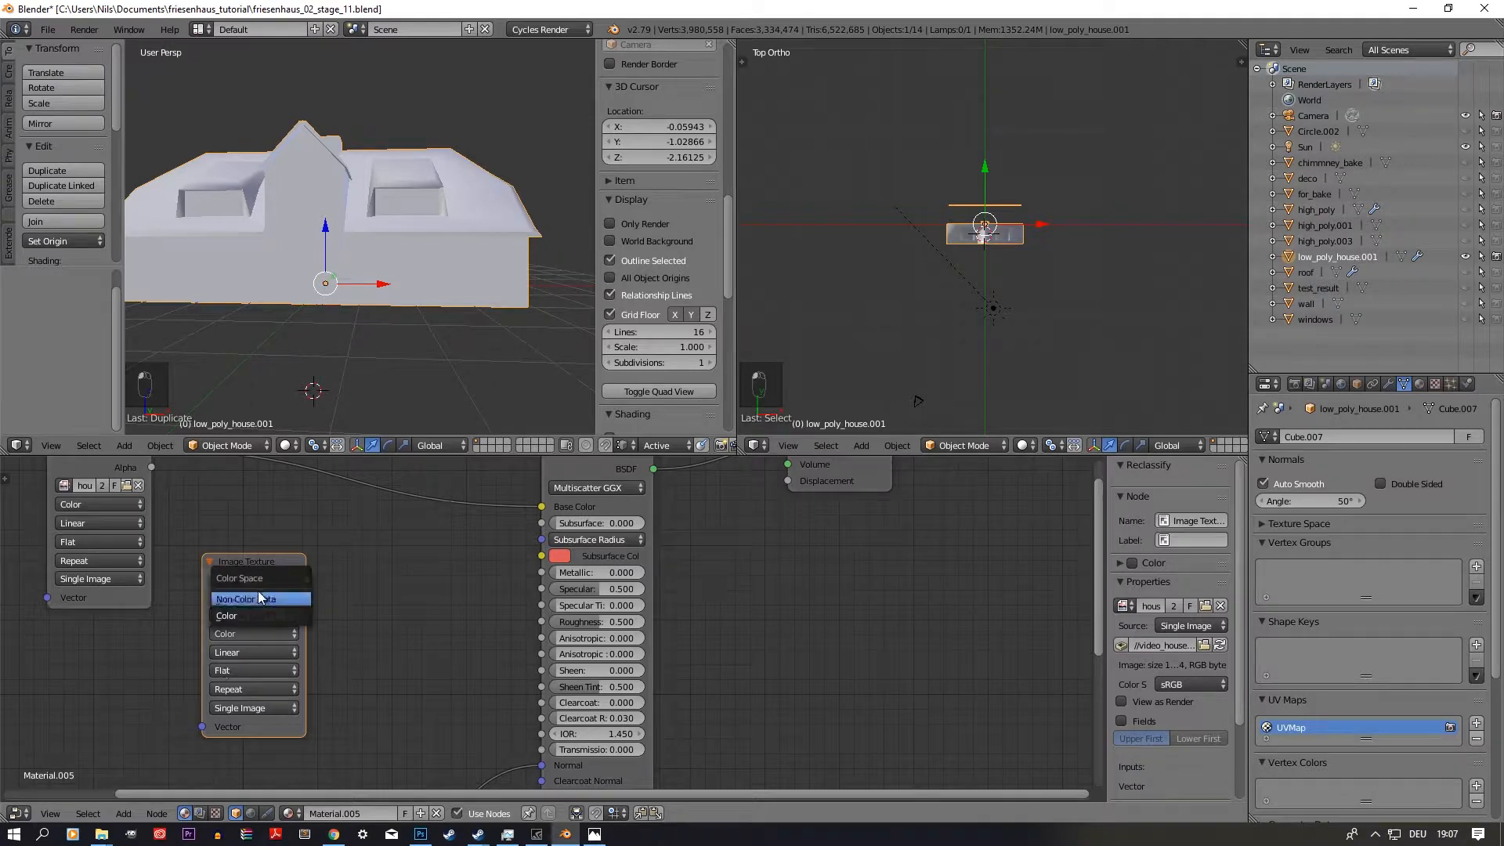
left_click(272, 598)
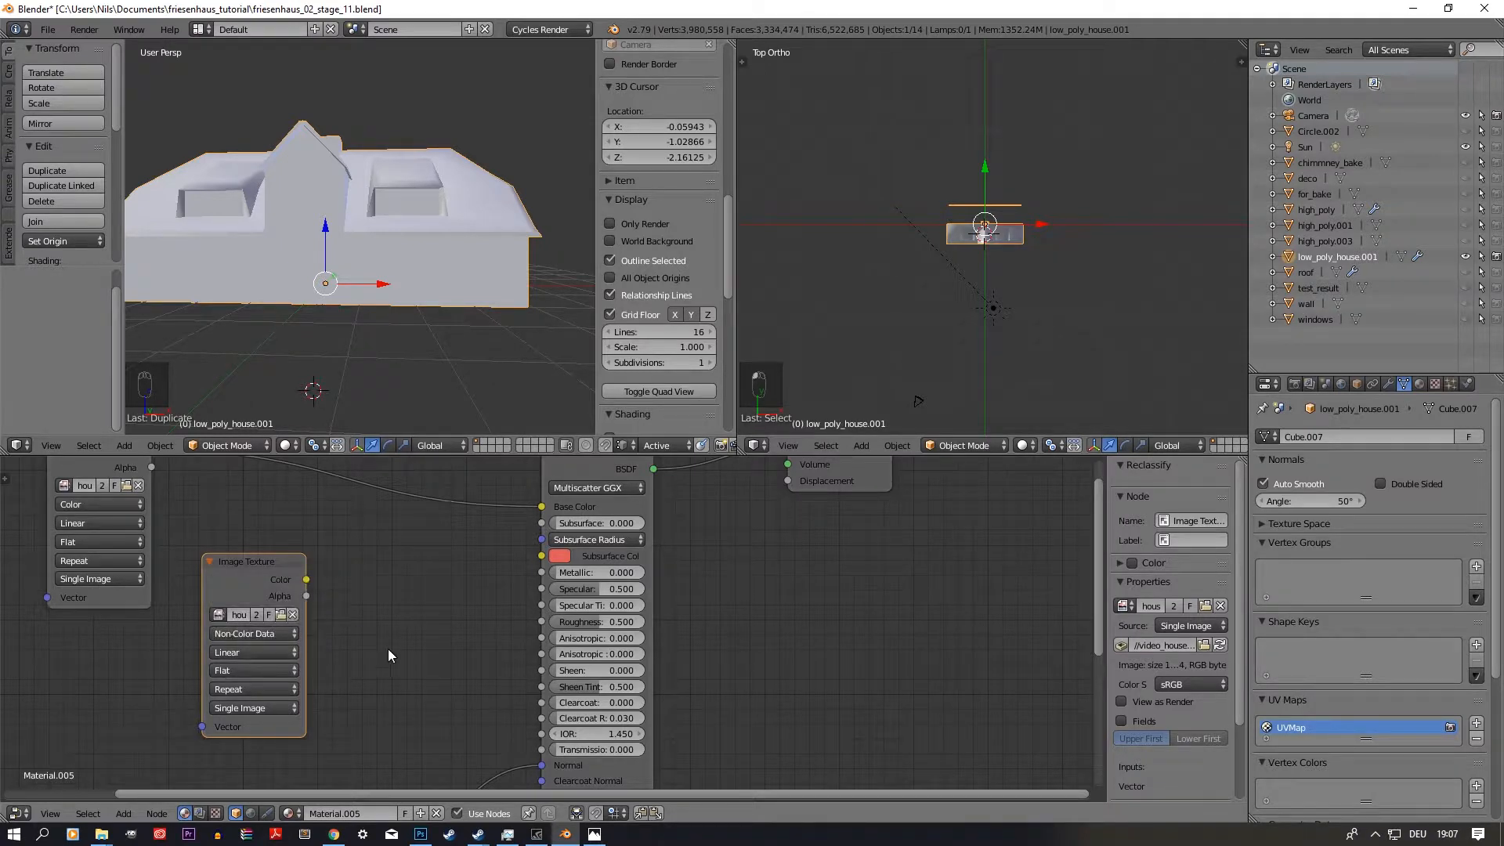
Step: Link the Non-Color Image Texture copy's Color output to the Principled BSDF's Roughness input
middle_click_drag(388, 649, 327, 625)
left_click_drag(245, 557, 481, 599)
middle_click_drag(305, 668, 403, 724)
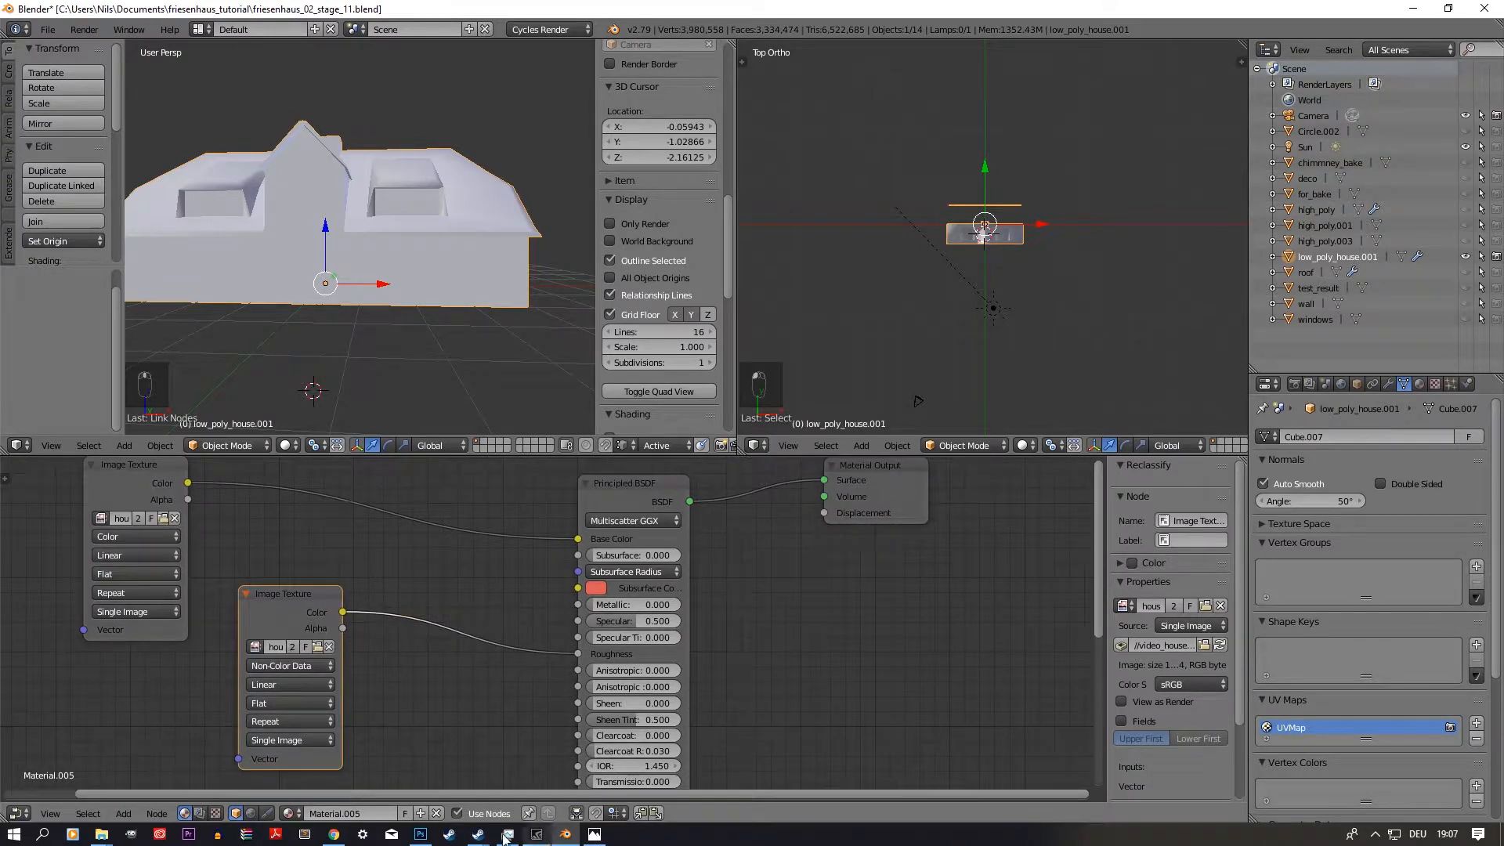
Step: Switch to Photoshop and add a new layer above Black & White 1, filled with a merged copy of all visible layers
left_click(422, 836)
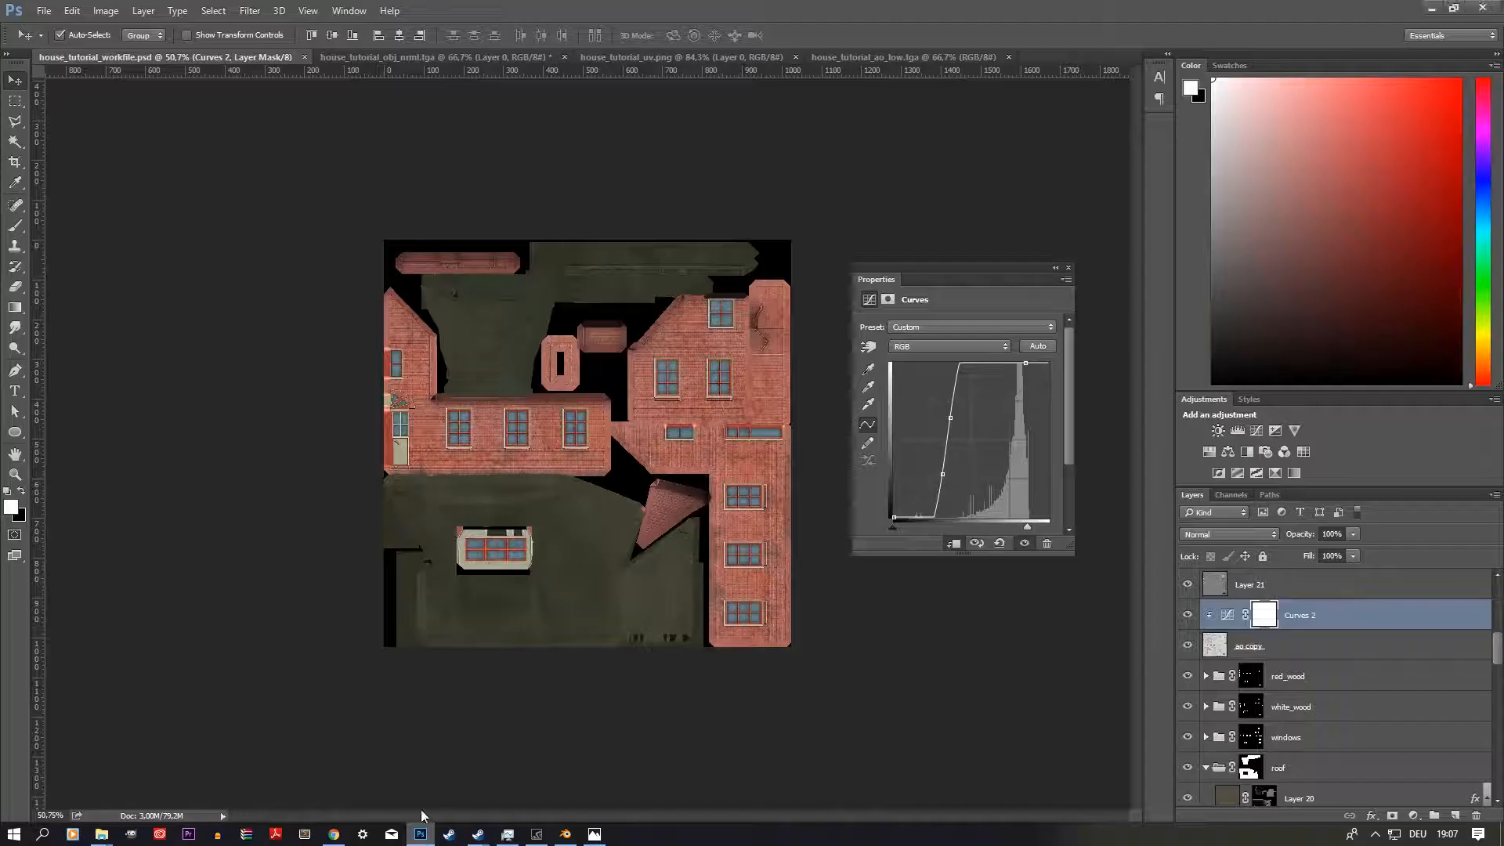
scroll(617, 533, "up", 4, "alt")
scroll(618, 538, "down", 7, "alt")
scroll(627, 533, "up", 3, "alt")
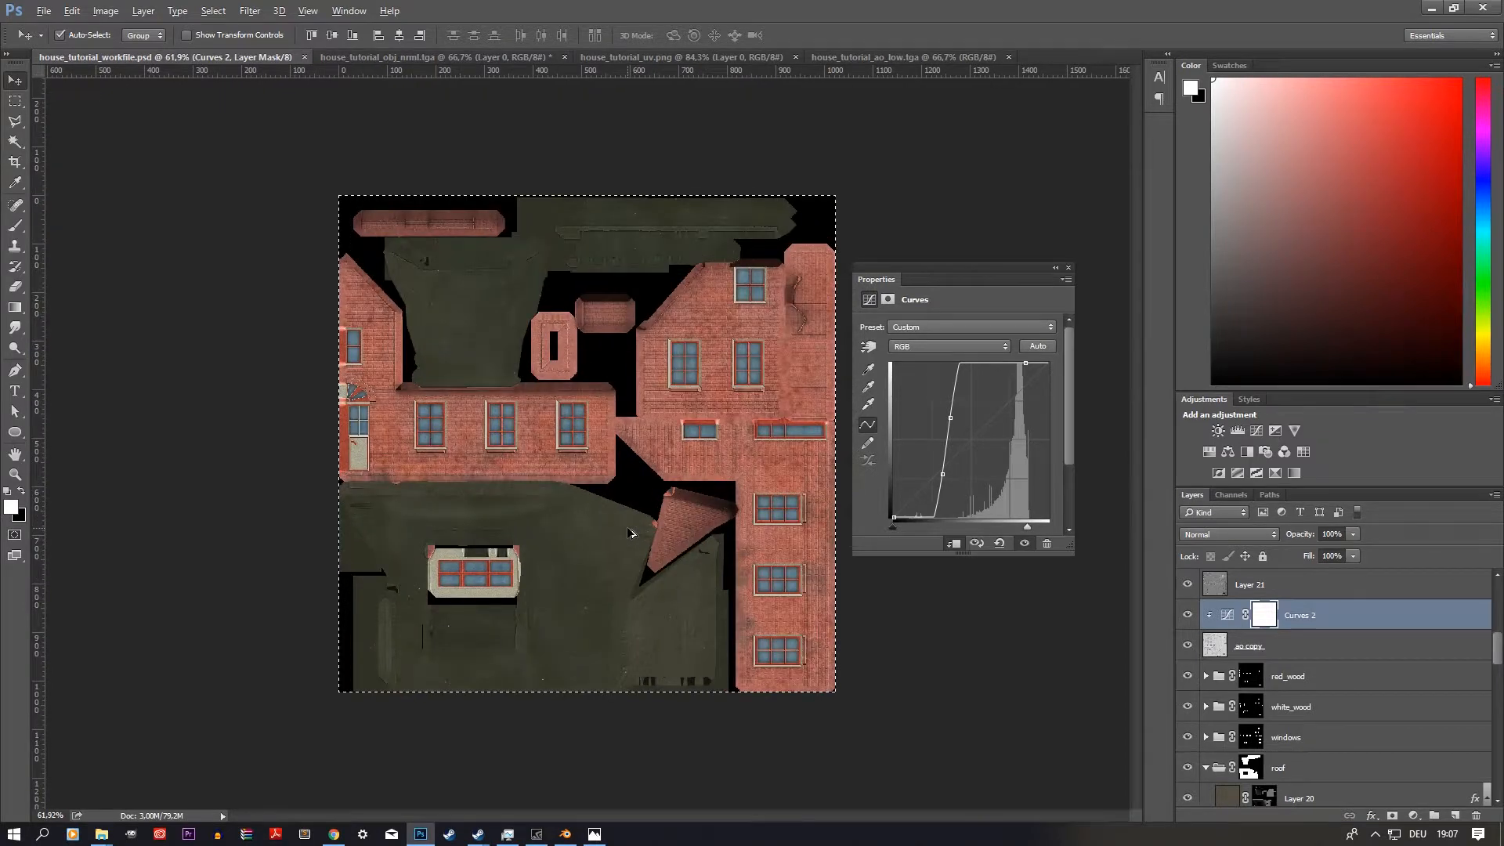
scroll(637, 517, "down", 2, "alt")
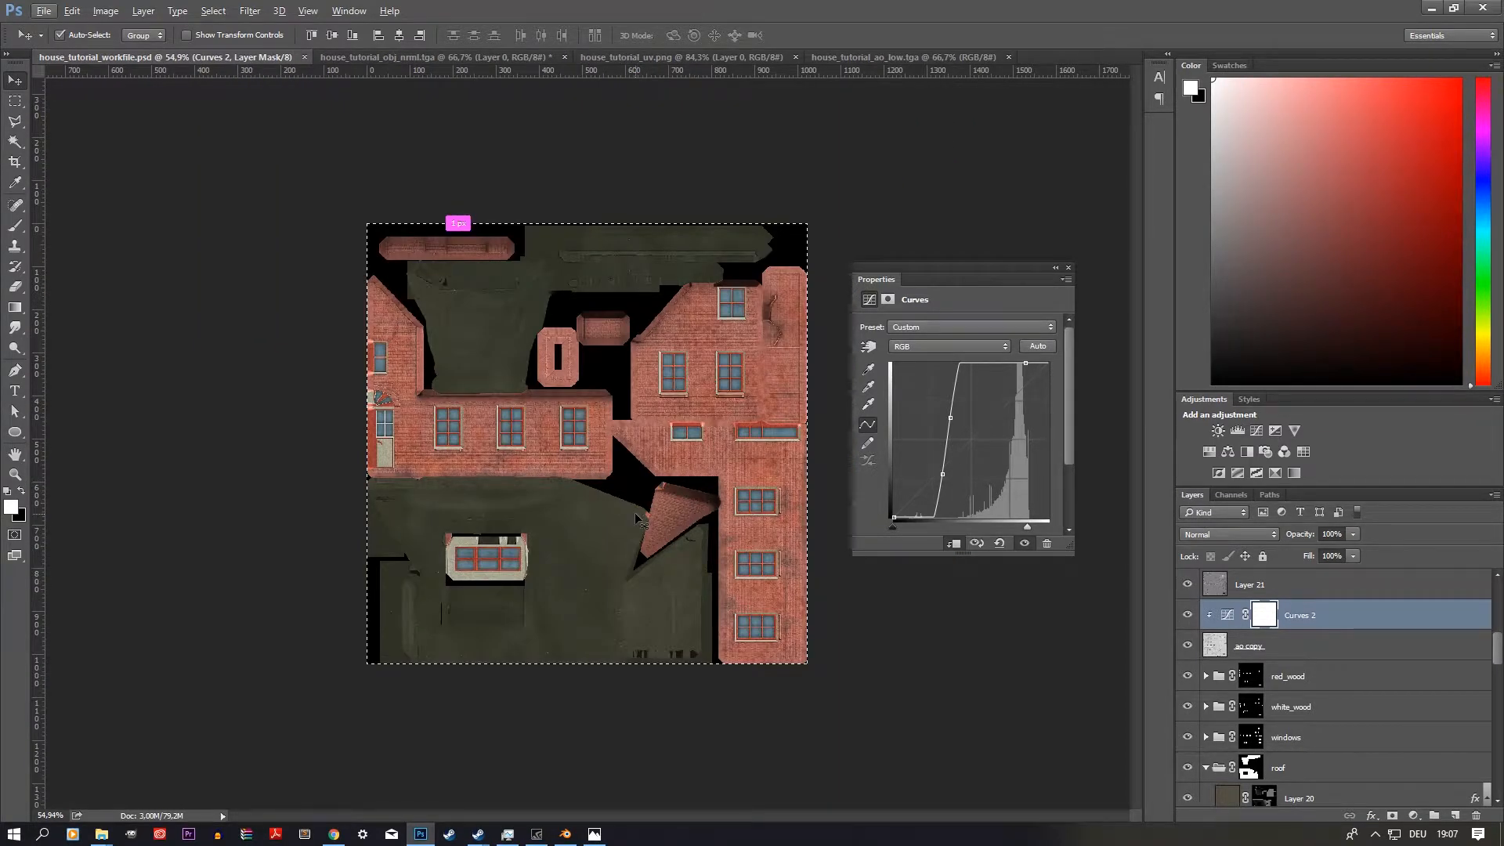
scroll(1301, 611, "up", 5)
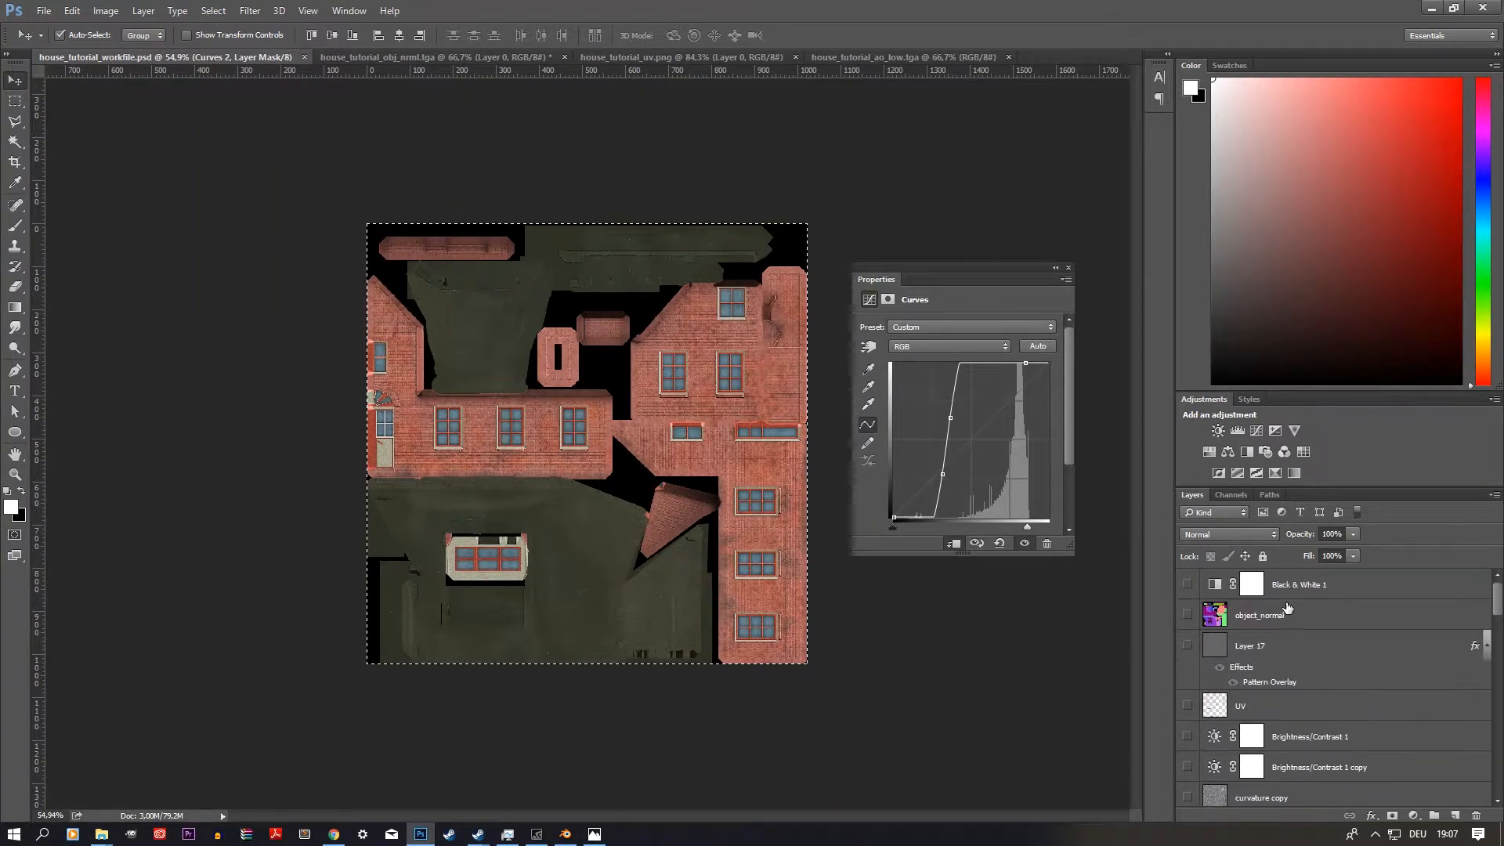
left_click(1314, 589)
left_click(1455, 815)
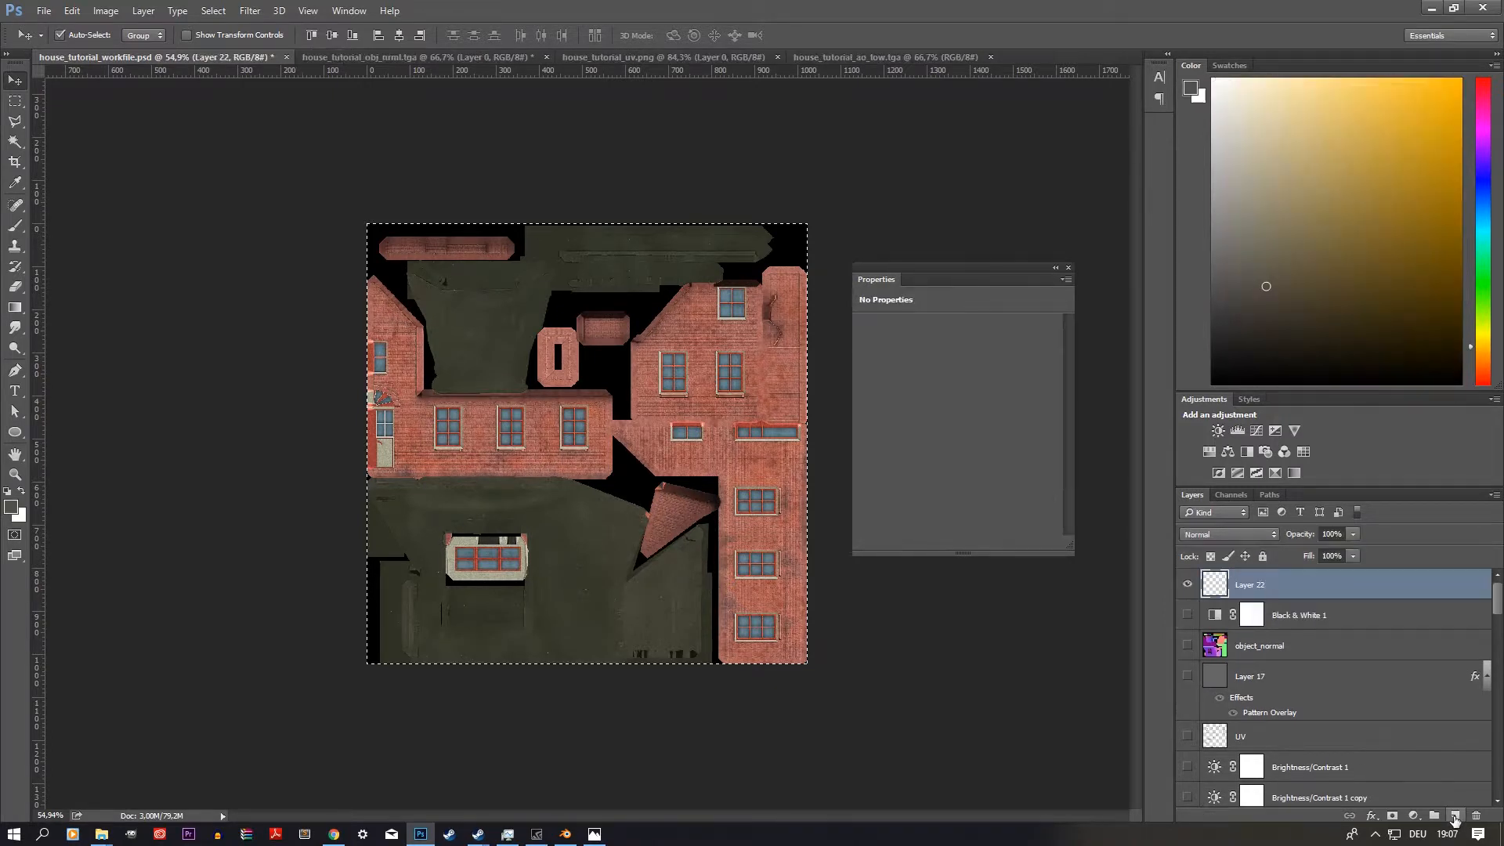
key("ctrl+shift+alt+e")
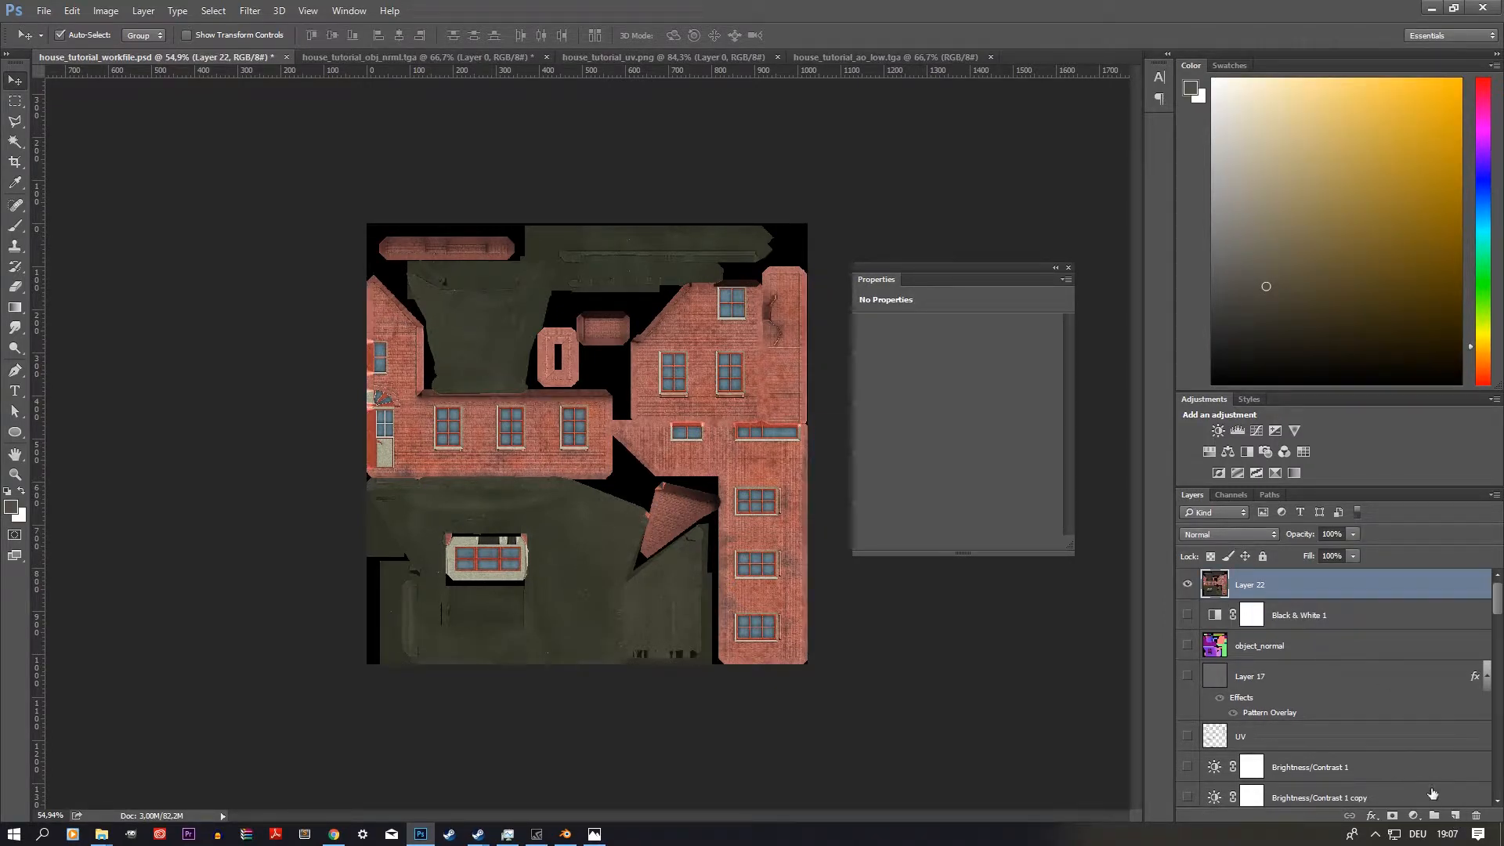
Step: Add a Black & White adjustment layer above the merged house texture layer
left_click(1414, 816)
left_click(1431, 677)
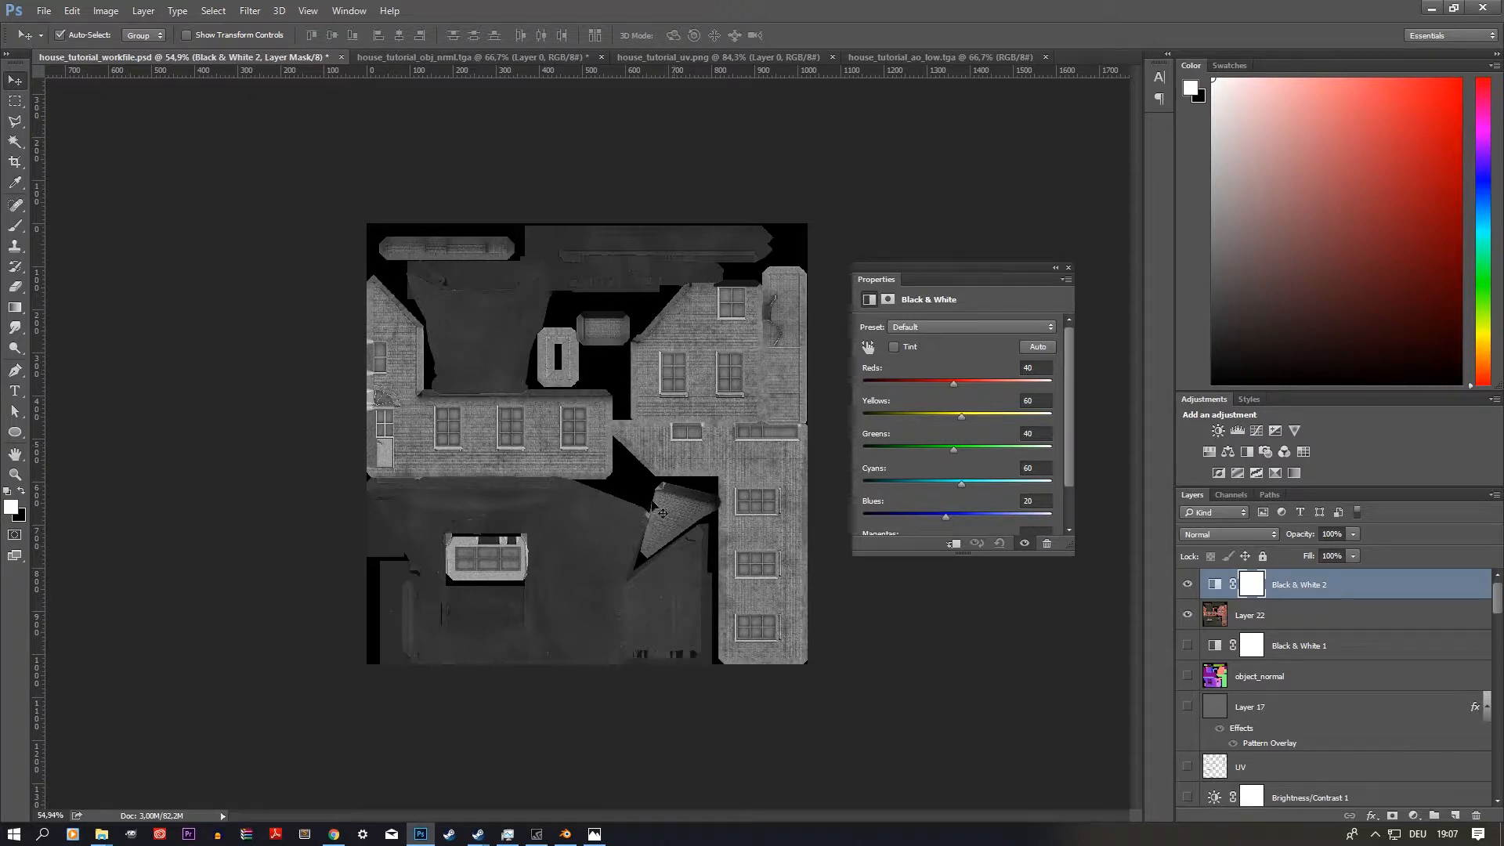
scroll(558, 593, "up", 5, "alt")
scroll(508, 658, "down", 6, "alt")
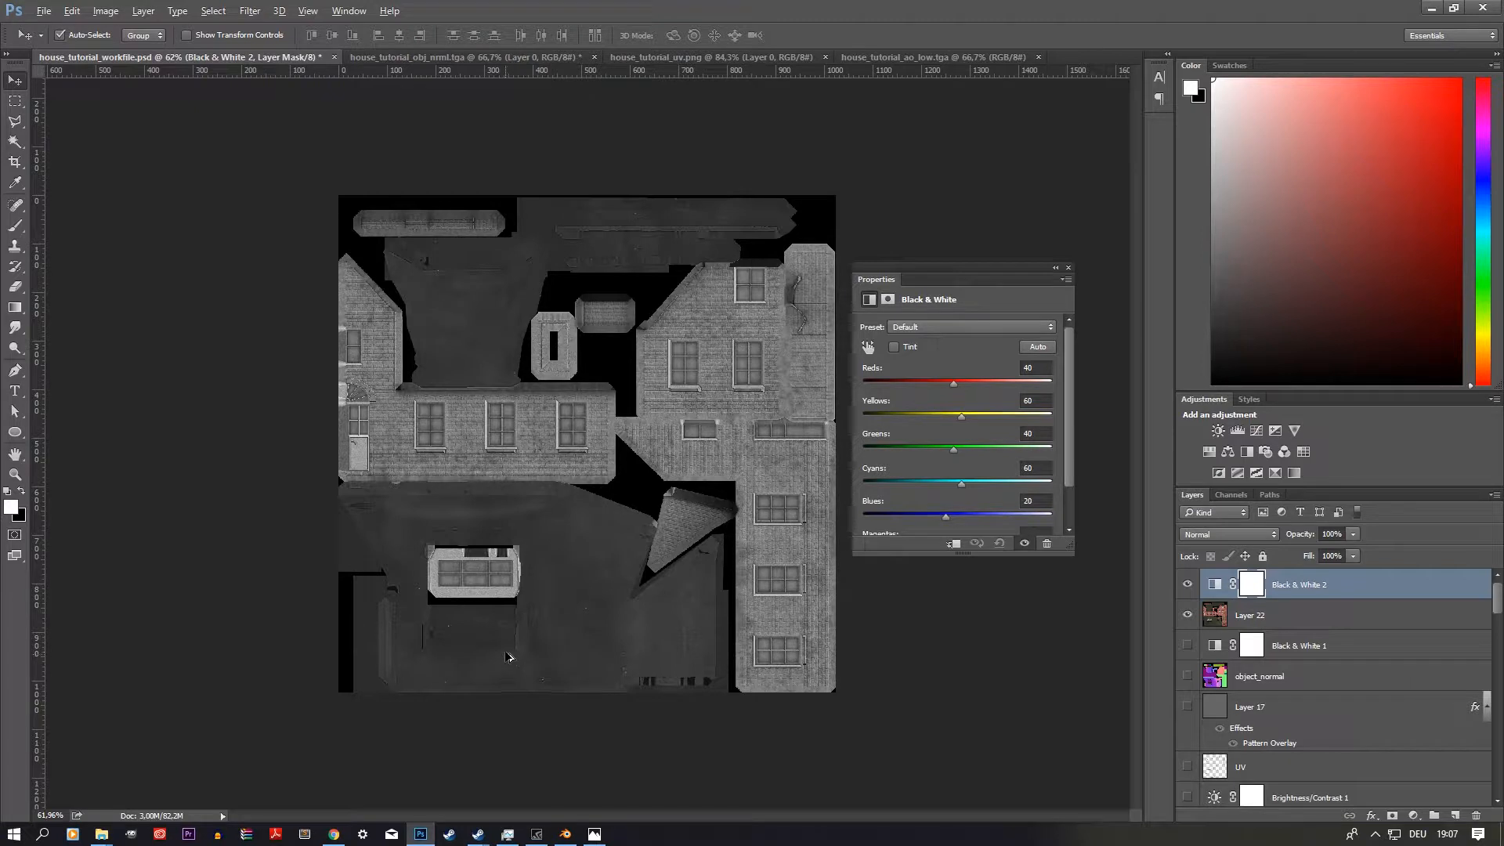
Step: Brighten the windows and darken the walls with Black & White values Reds -24, Yellows -22, Cyans 300 and Blues 219
scroll(972, 513, "down", 1)
left_click_drag(951, 505, 956, 506)
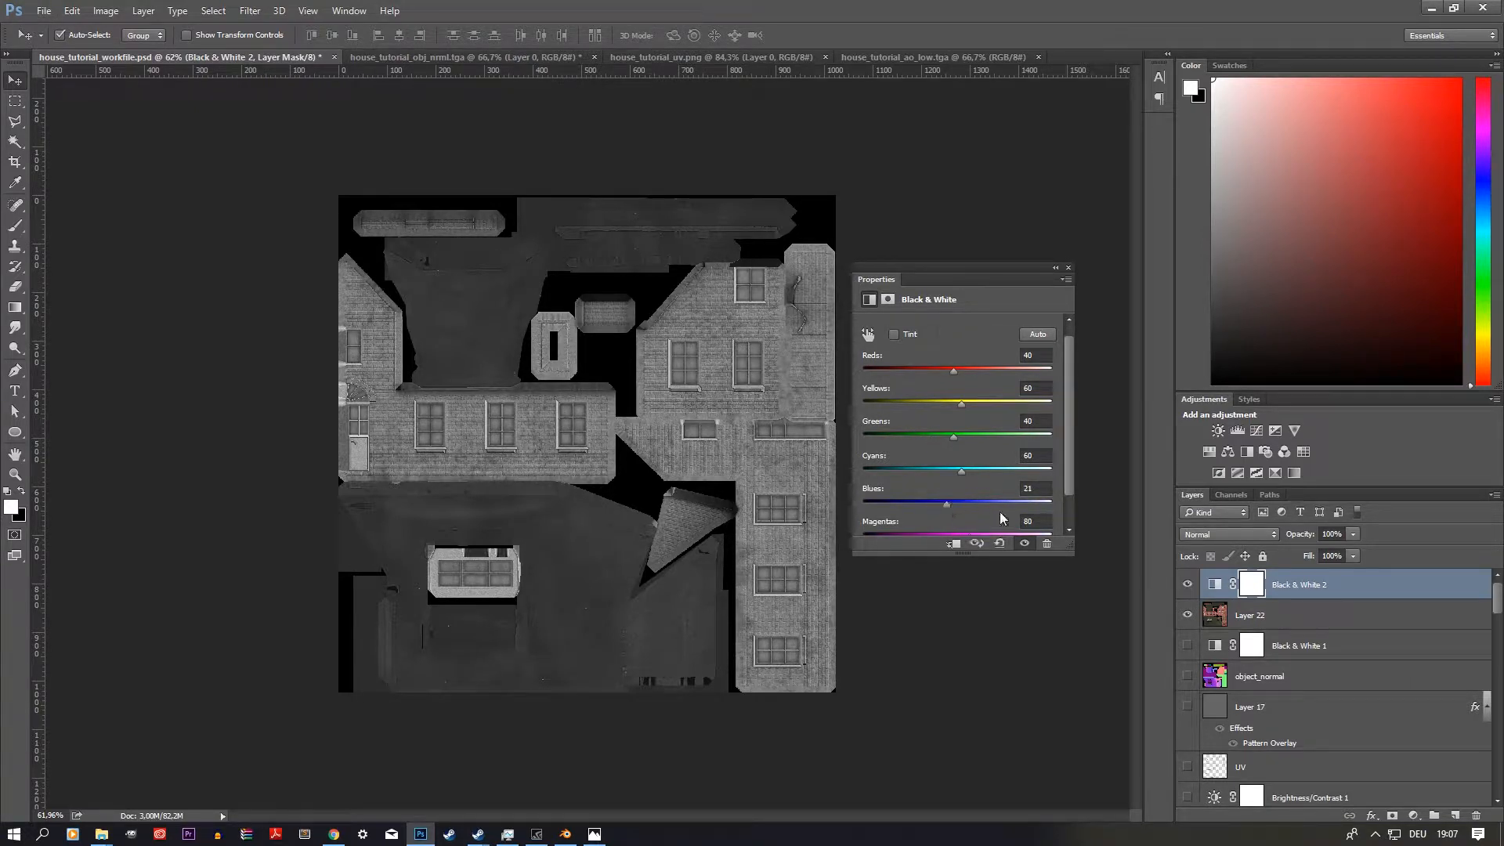
scroll(971, 506, "down", 1)
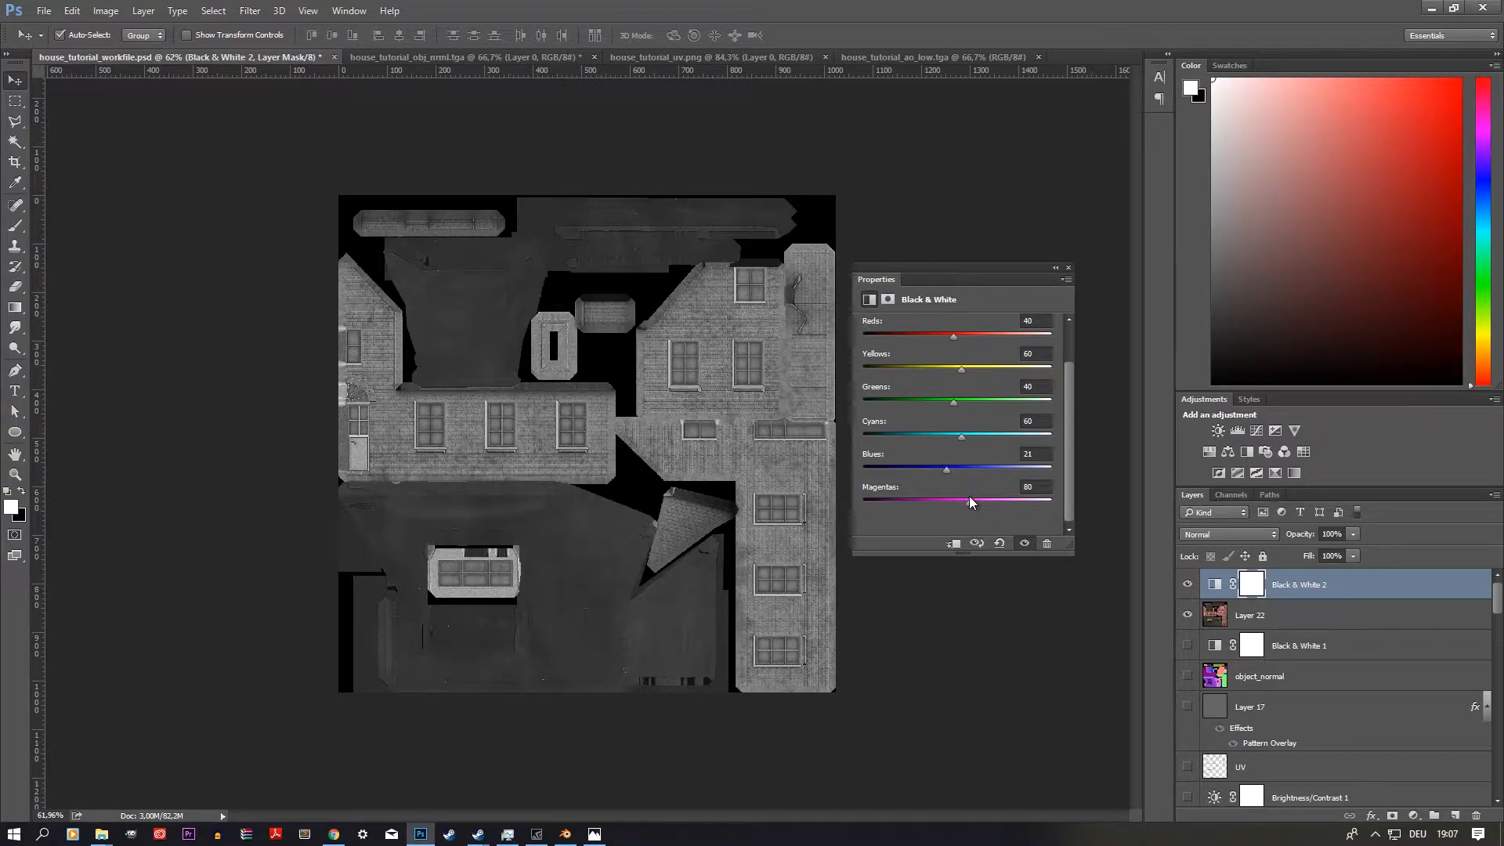
left_click_drag(953, 336, 925, 344)
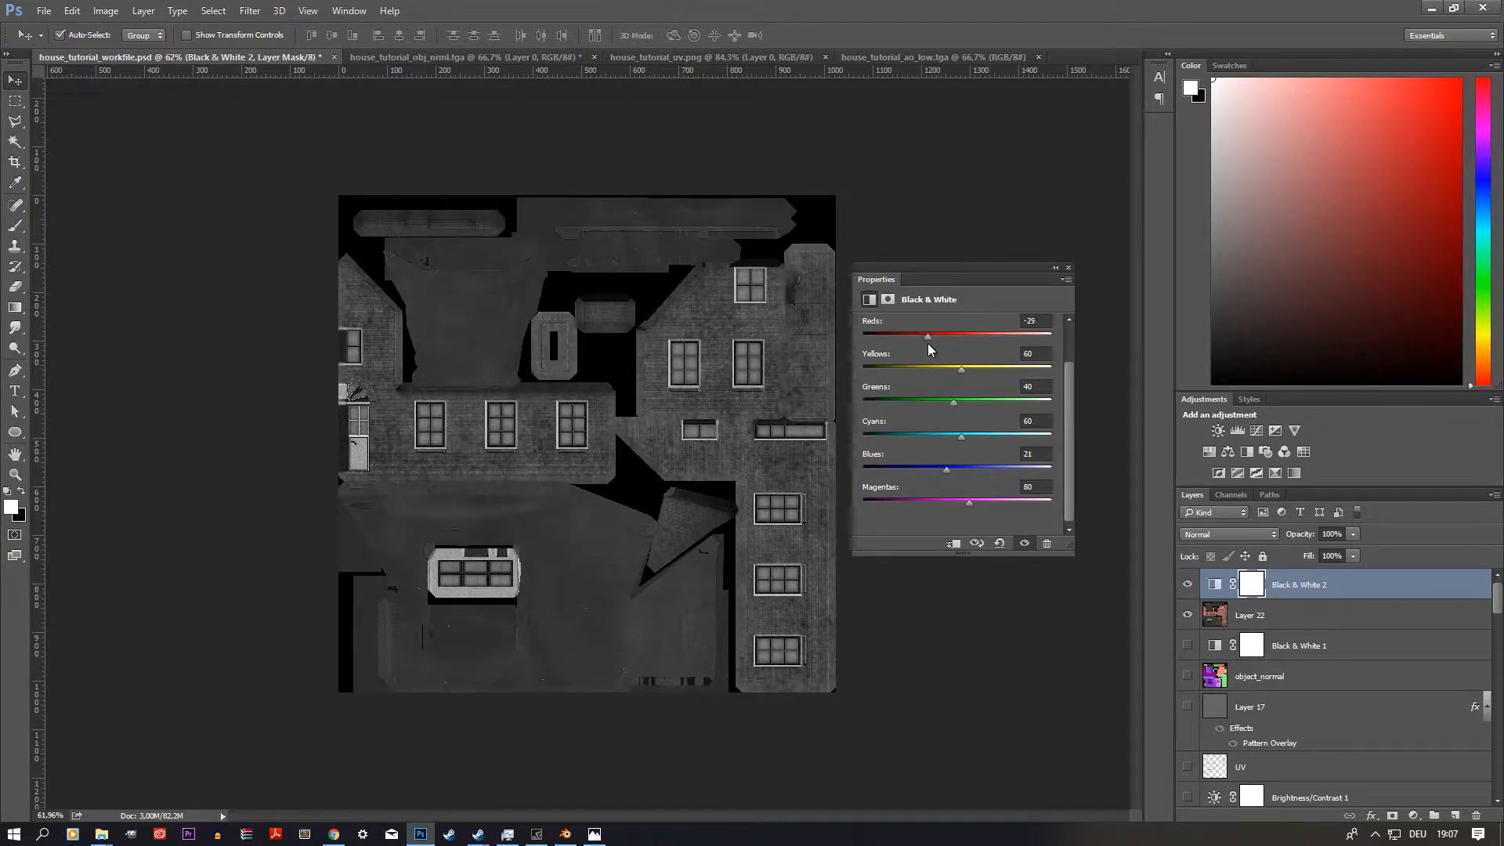
scroll(986, 472, "up", 1)
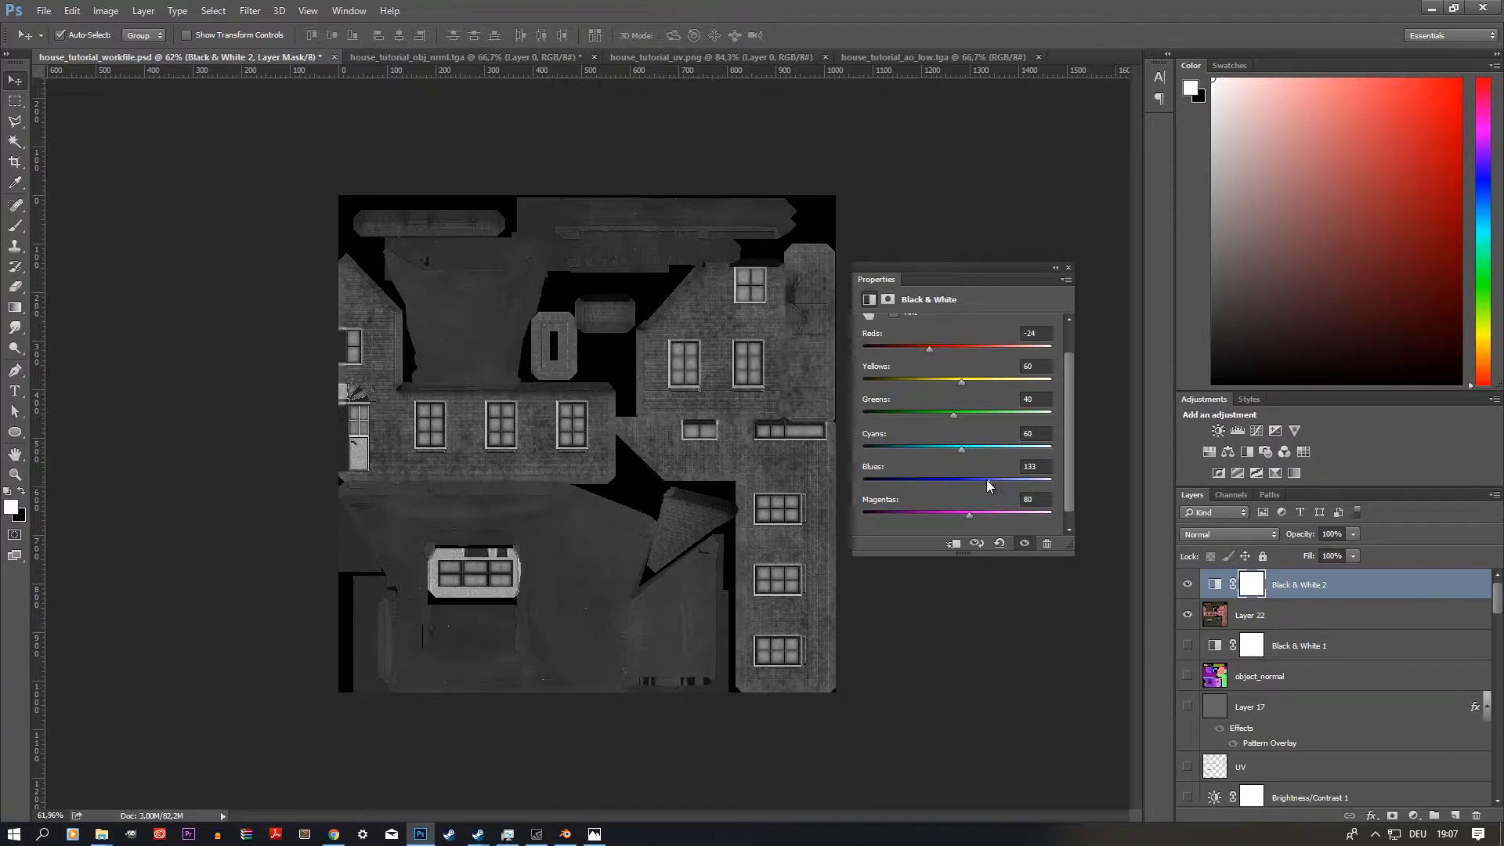
mouse_move(963, 452)
left_mouse_down()
mouse_move(1059, 461)
mouse_move(1051, 482)
left_mouse_up()
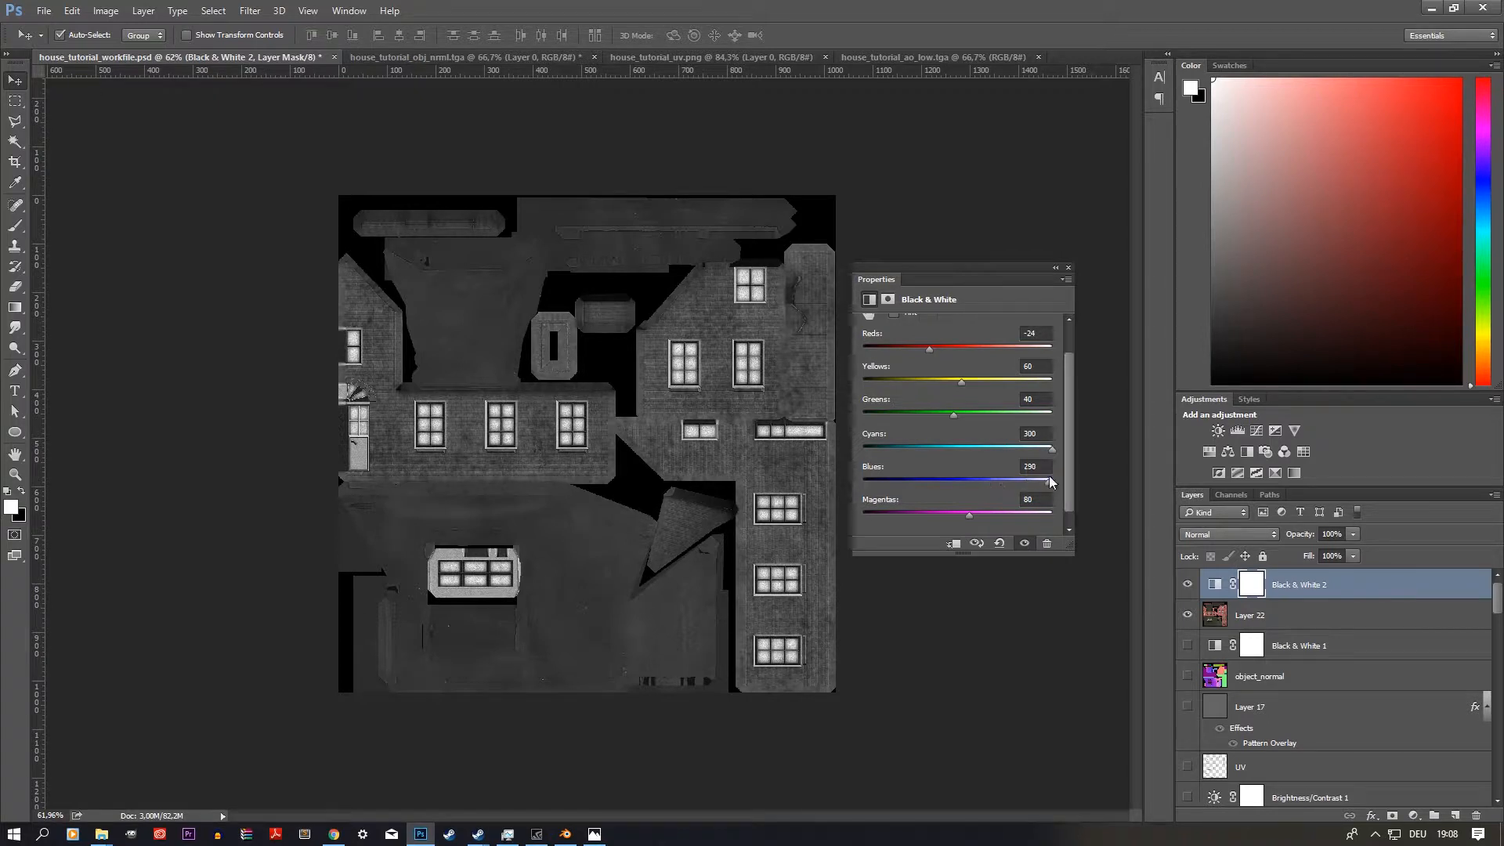
mouse_move(946, 386)
left_mouse_down()
mouse_move(866, 385)
mouse_move(954, 388)
mouse_move(930, 384)
left_mouse_up()
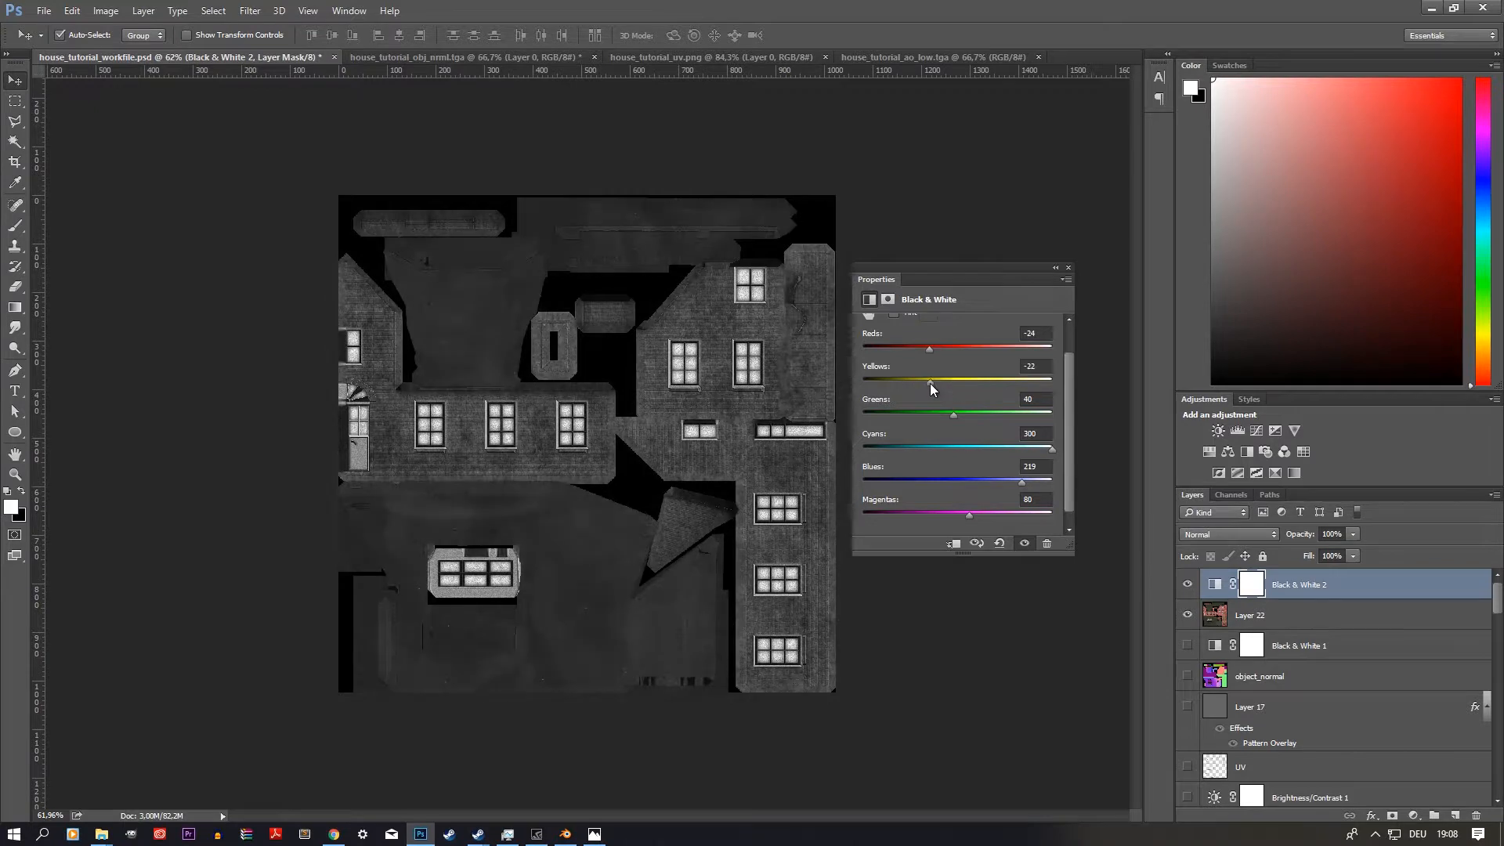
Step: Save the whole greyscale texture as a Targa copy named house_tutorial_spectga in the video_house folder
scroll(675, 431, "down", 6, "alt")
key("ctrl+a")
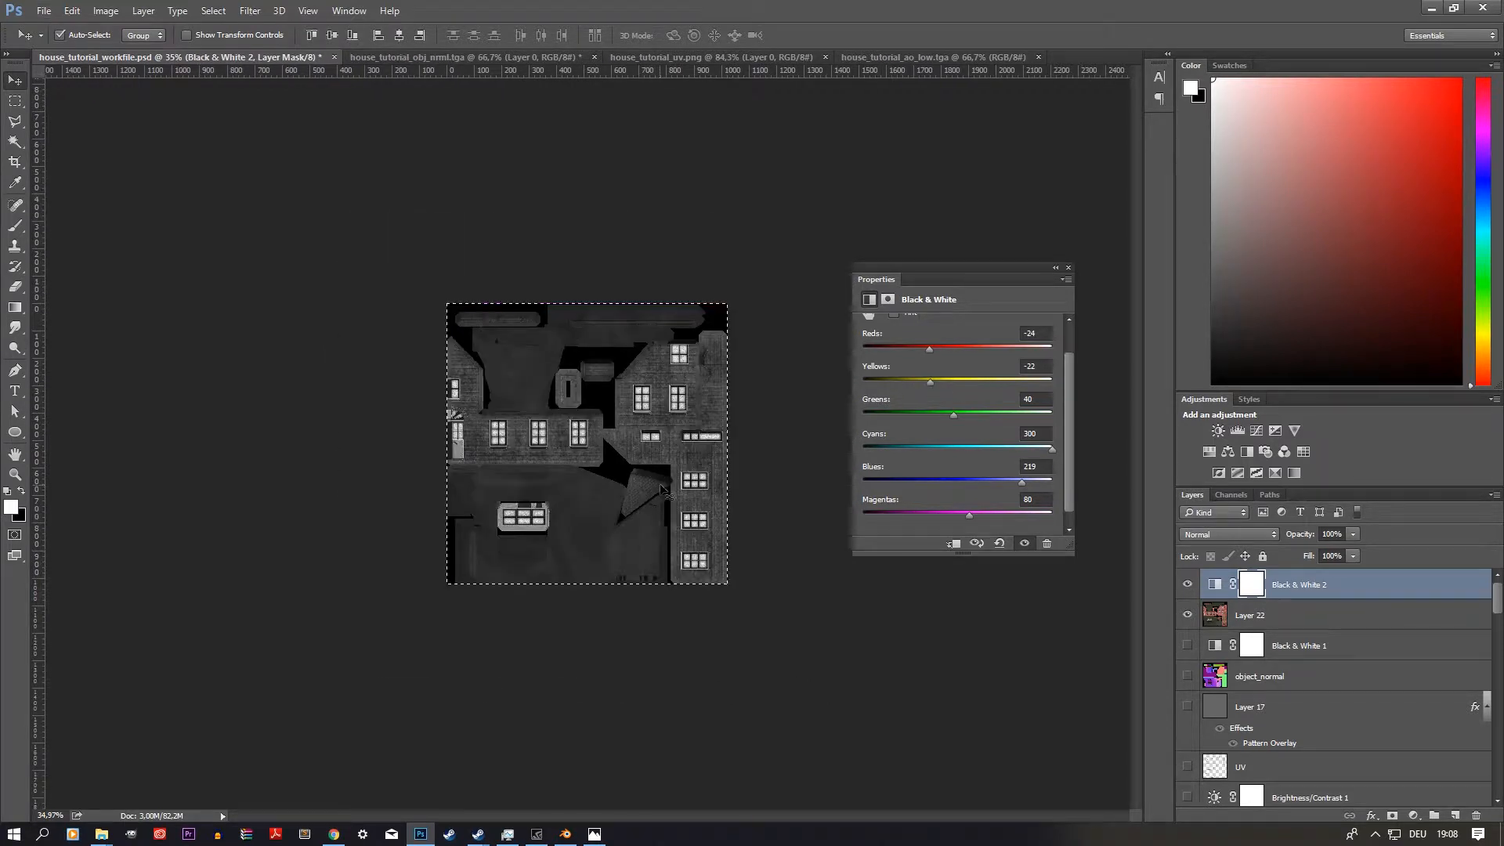
left_click(43, 10)
left_click(118, 186)
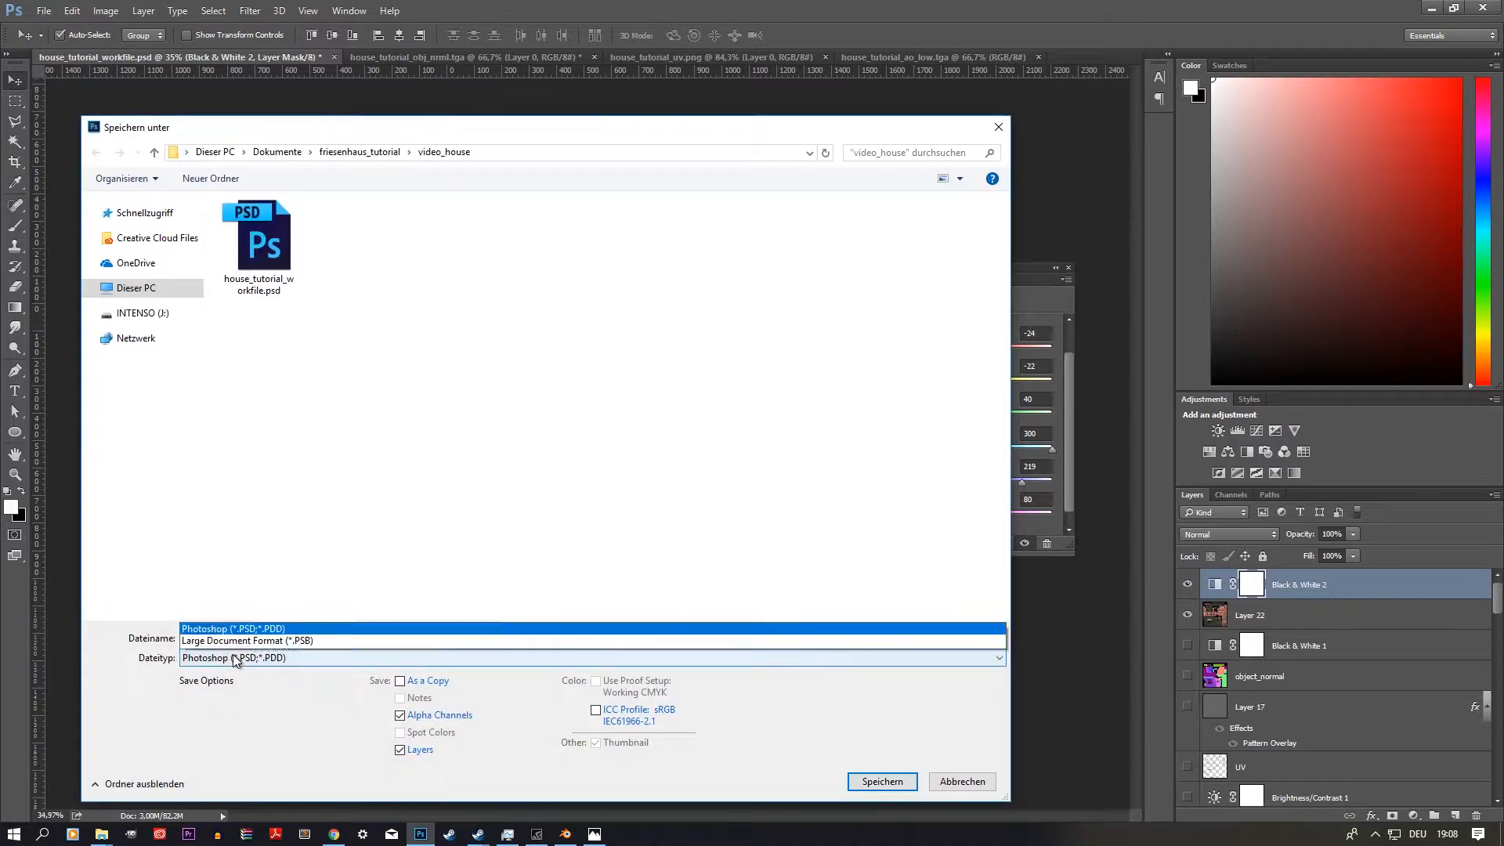
left_click(233, 655)
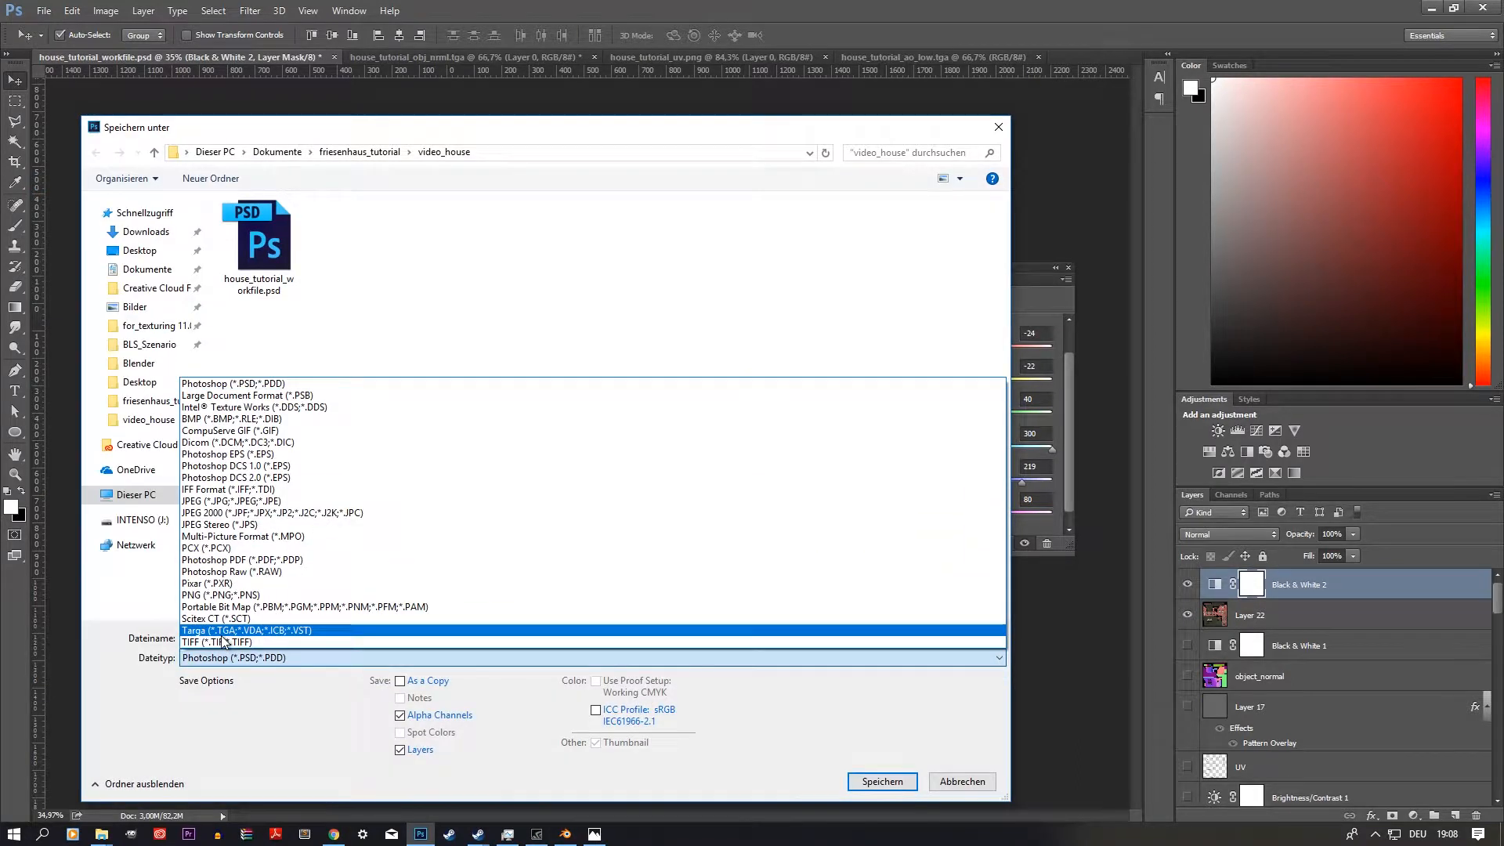
left_click(227, 624)
left_click(306, 638)
left_click(316, 638)
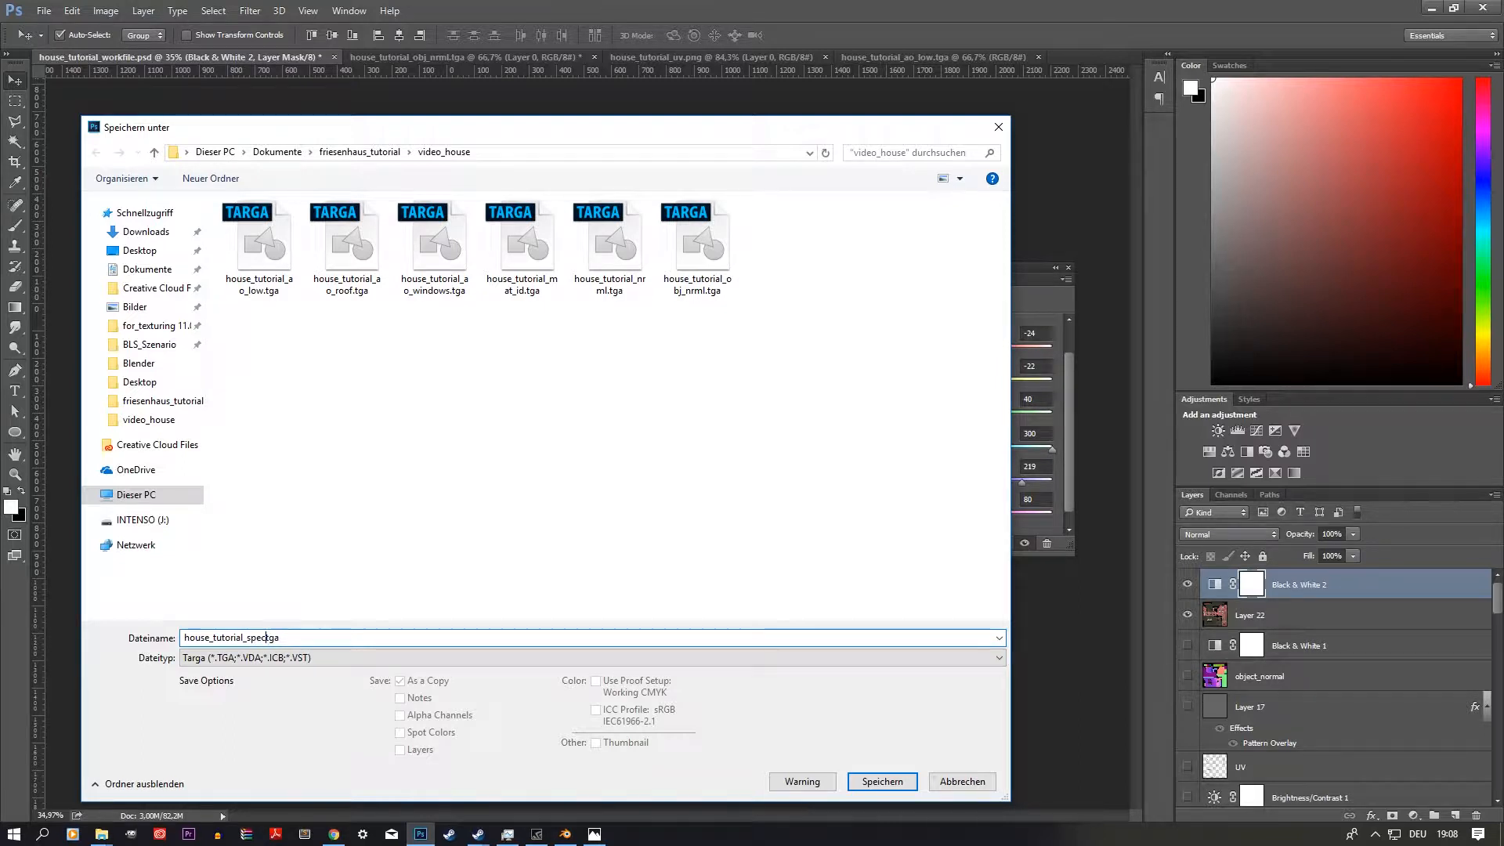
key("Return")
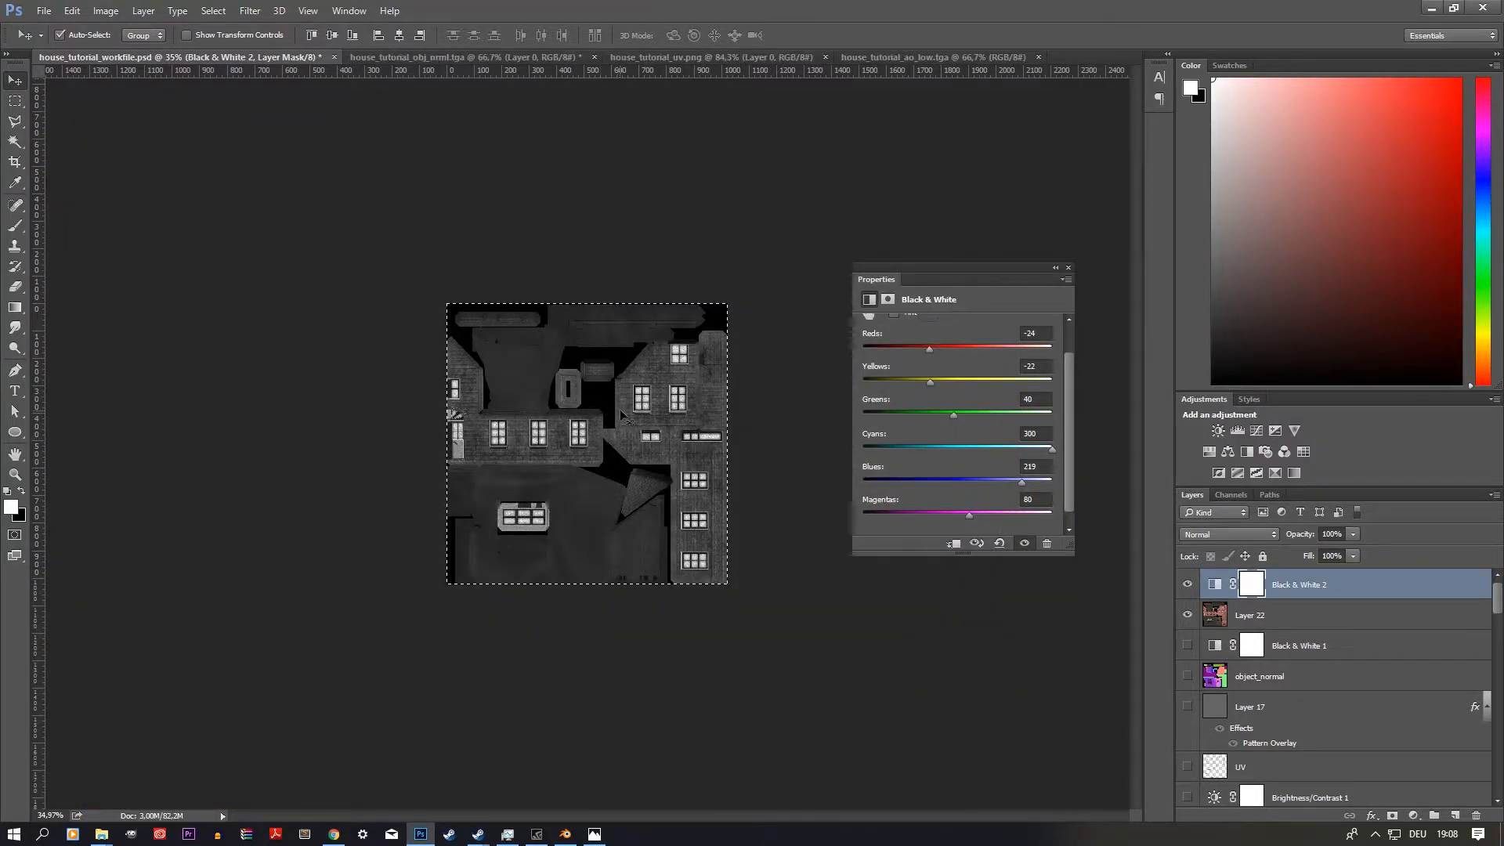
Step: Switch to Blender and set the perspective 3D viewport to Rendered shading
left_click(565, 833)
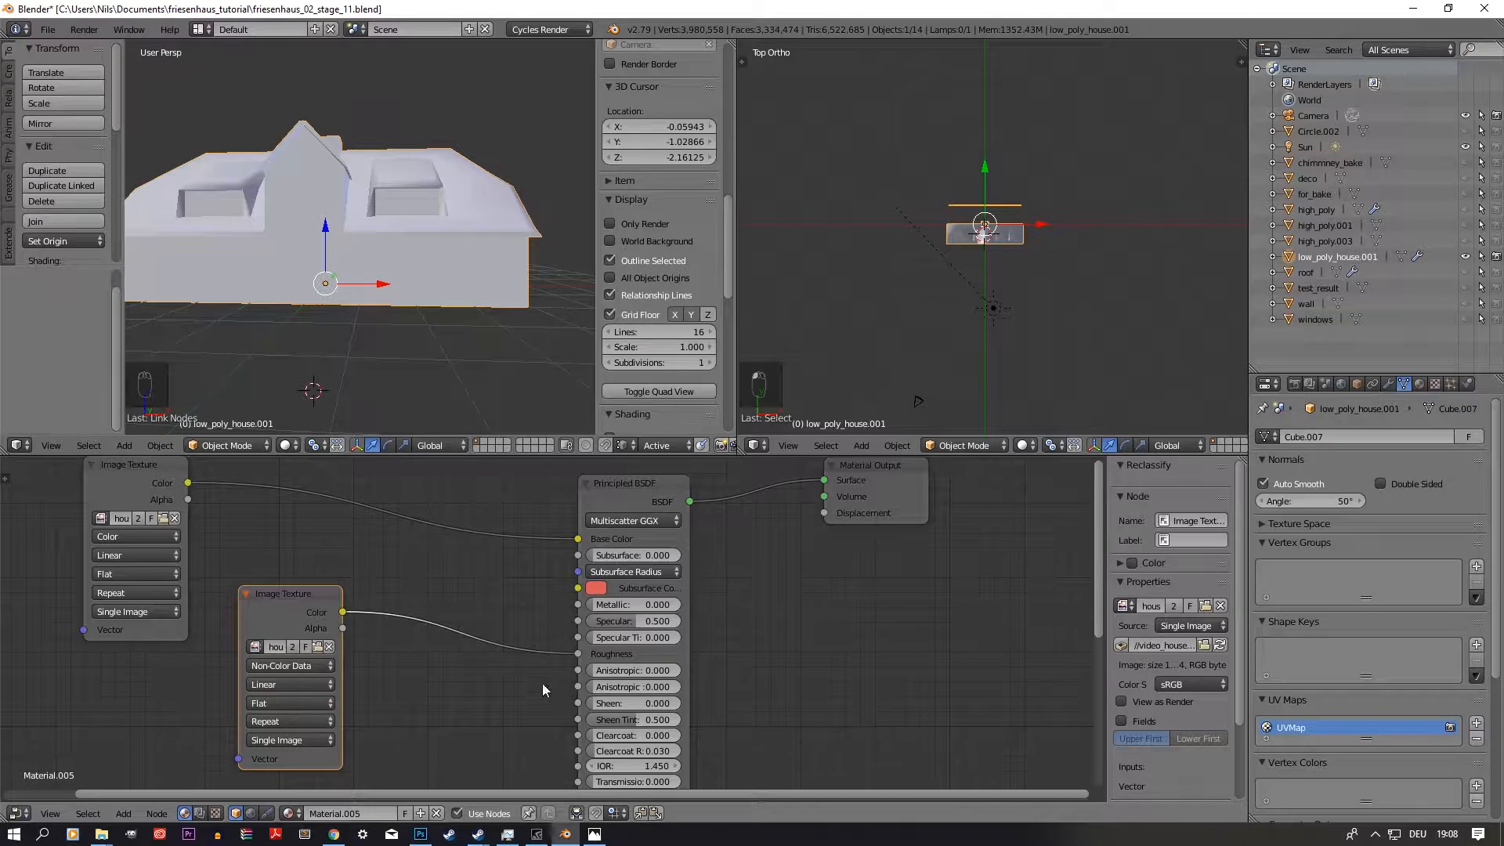
left_click(286, 445)
left_click(297, 340)
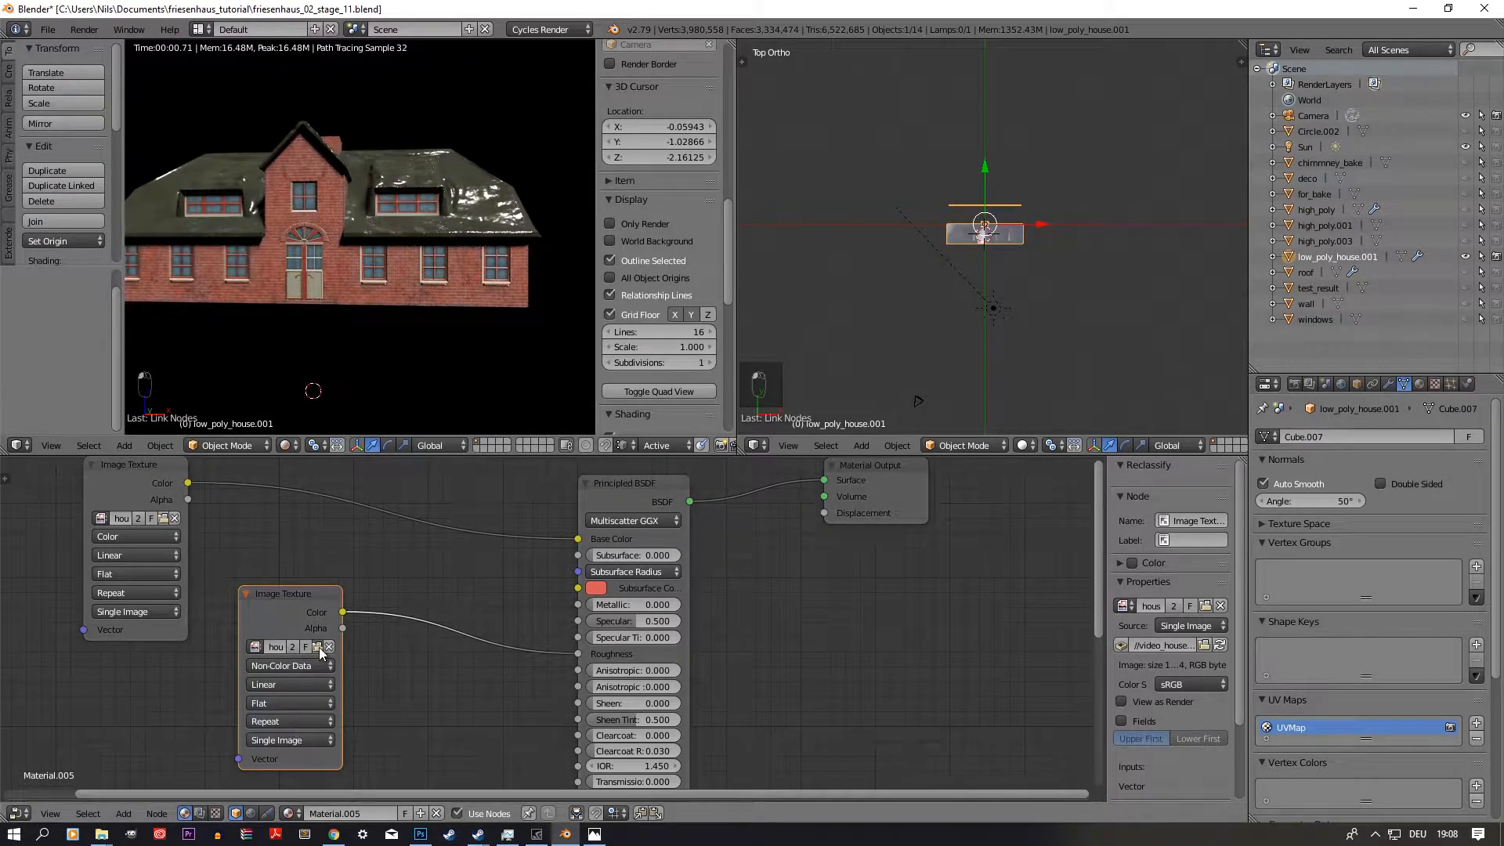
Step: Load house_tutorial_spectga.tga into the Image Texture node linked to Roughness, using thumbnail display to pick the file
left_click(317, 647)
left_click(266, 50)
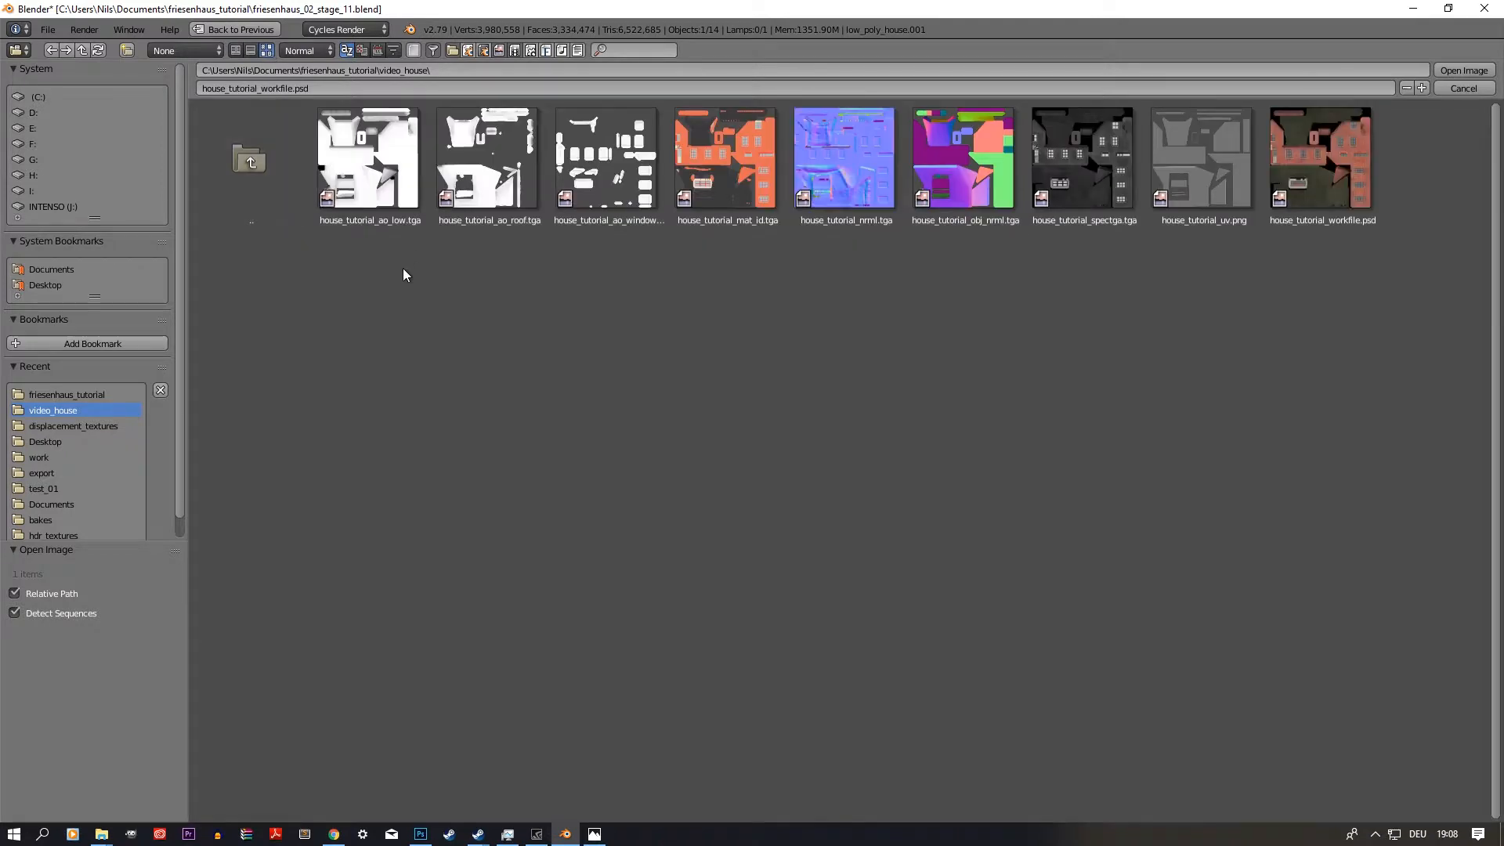
double_click(1087, 160)
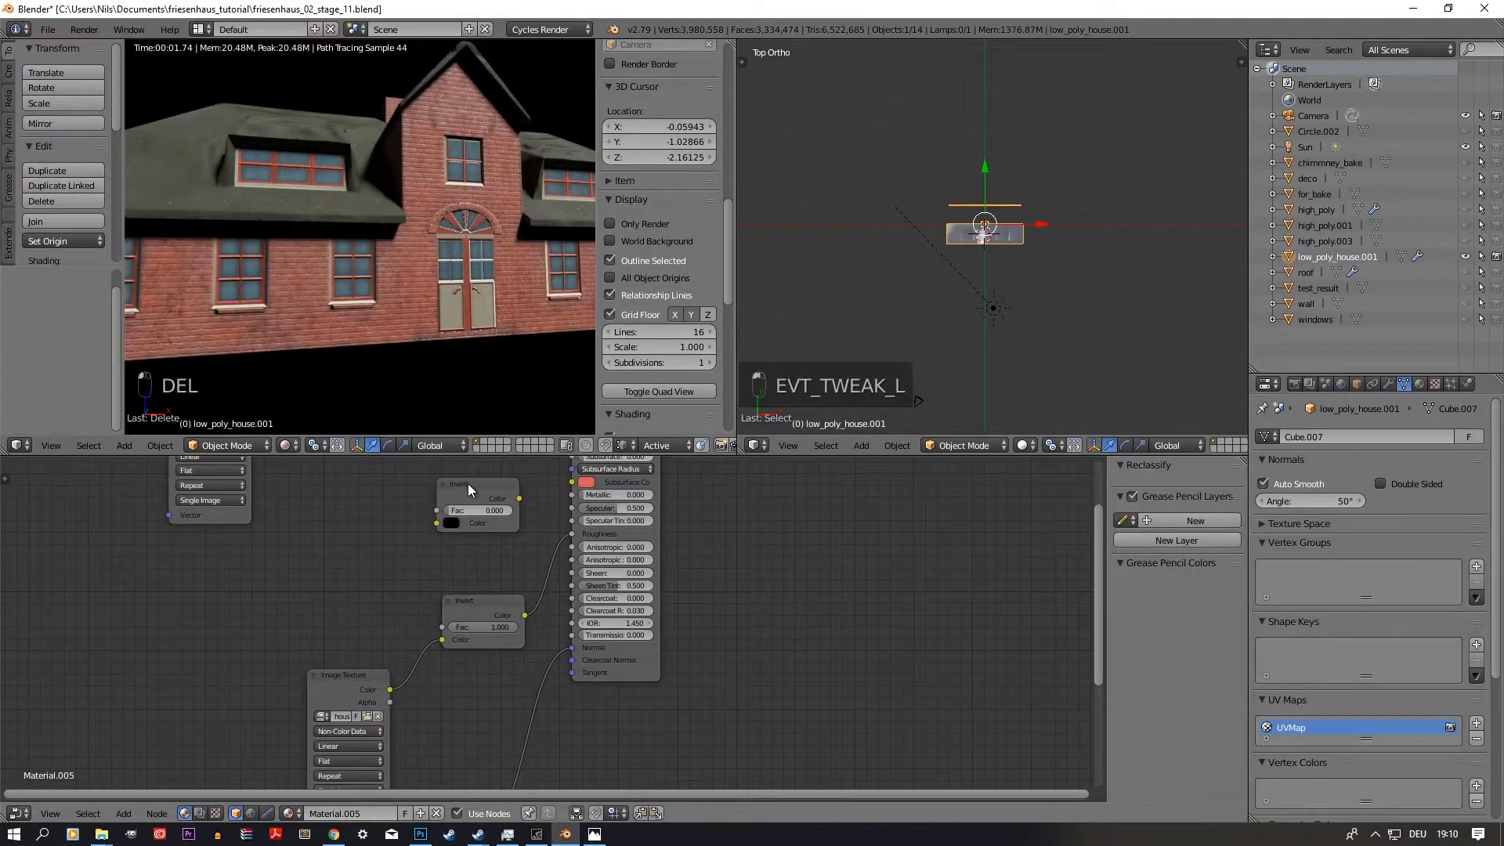
Step: Delete the unconnected Invert node and inspect the rendered windows, roof edge and brick wall up close
key("Delete")
scroll(421, 304, "up", 5)
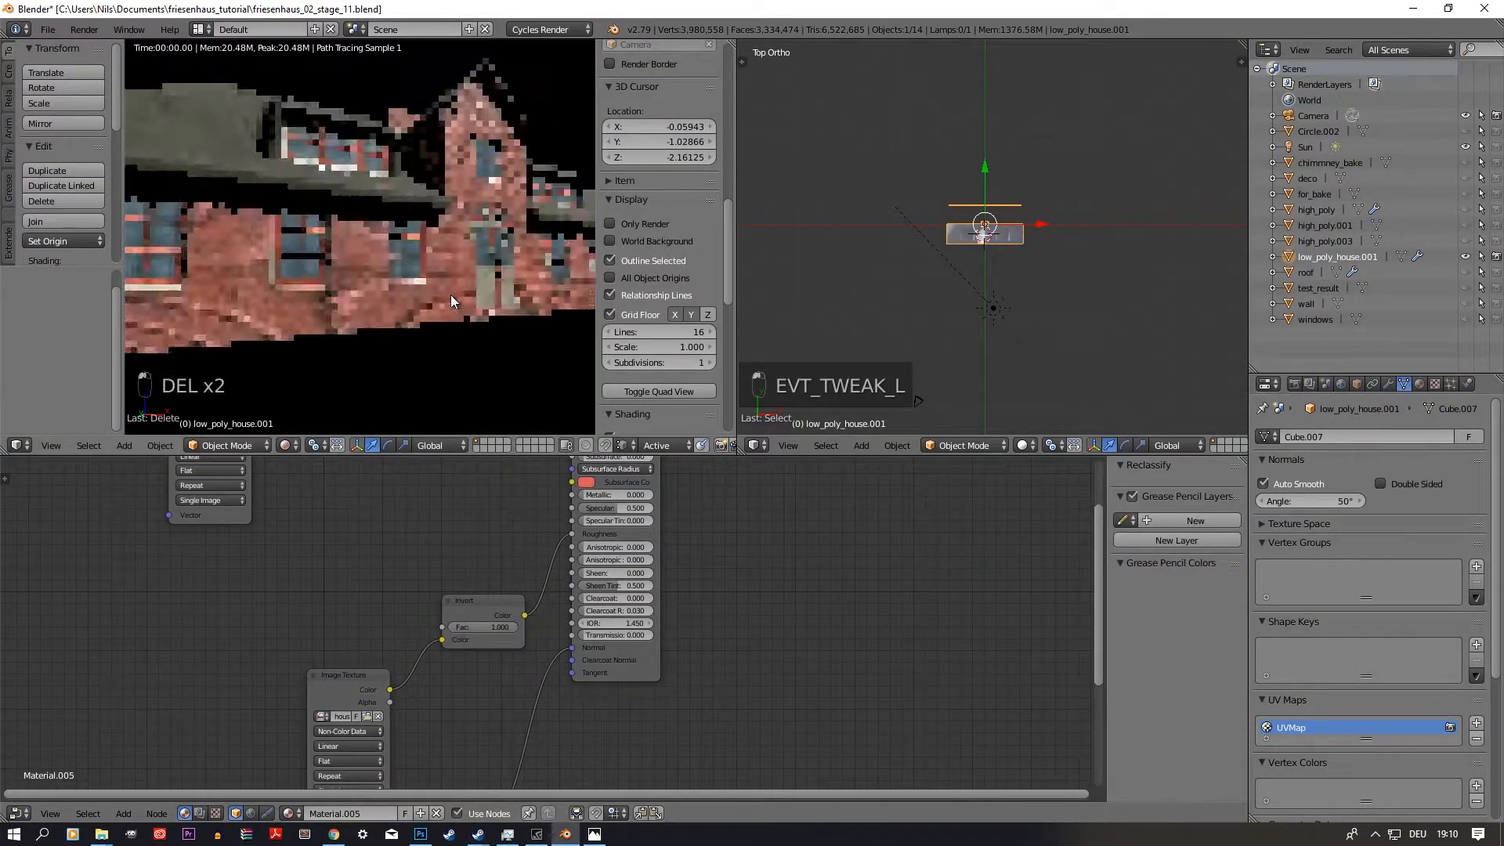
scroll(484, 336, "down", 6)
mouse_move(464, 252)
middle_mouse_down()
mouse_move(434, 274)
mouse_move(471, 269)
mouse_move(463, 238)
middle_mouse_up()
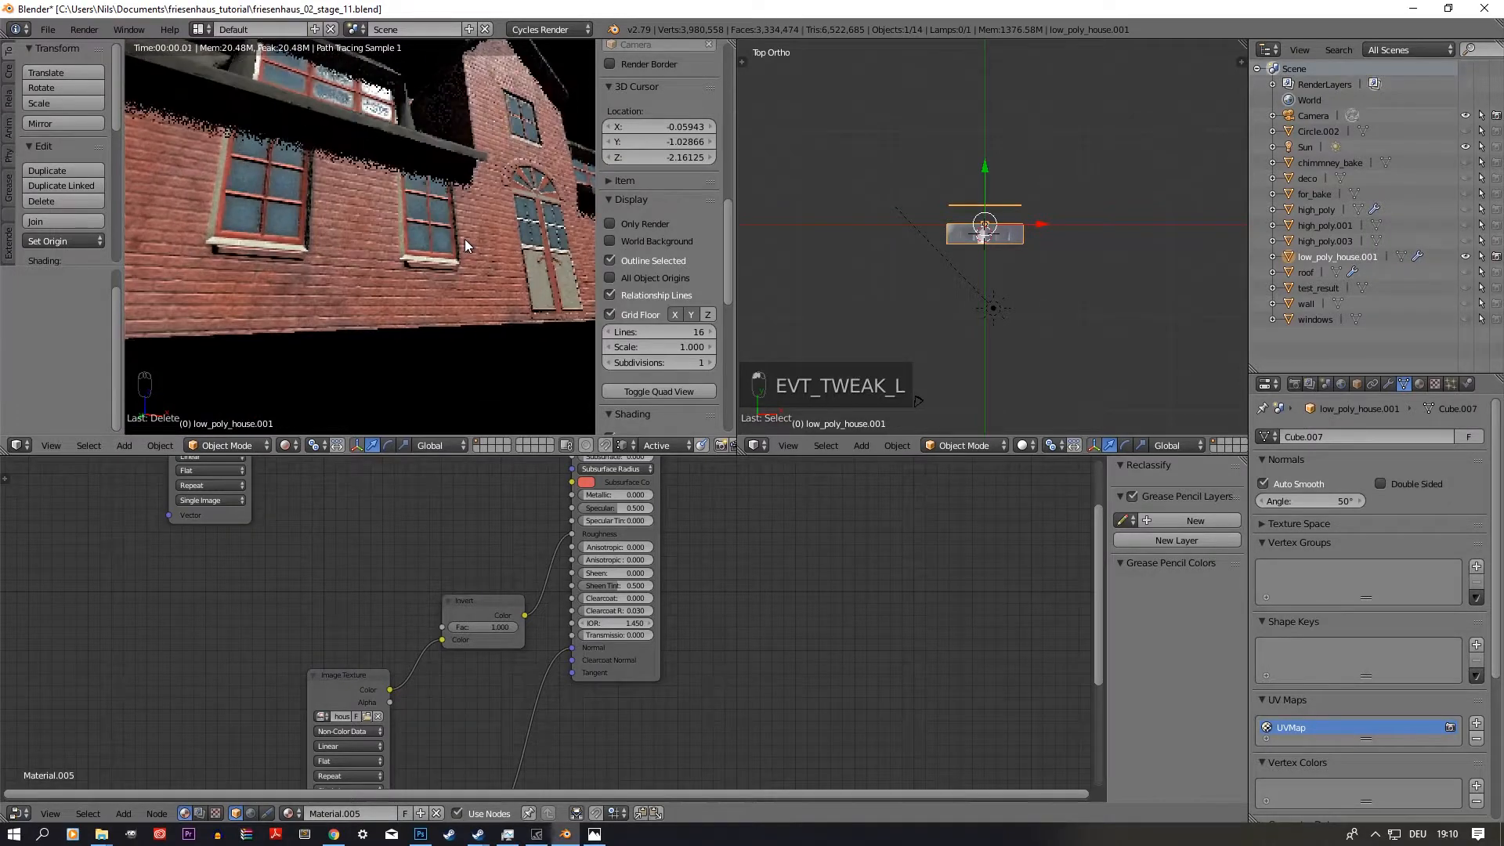
middle_click_drag(354, 313, 433, 267)
scroll(379, 193, "up", 5)
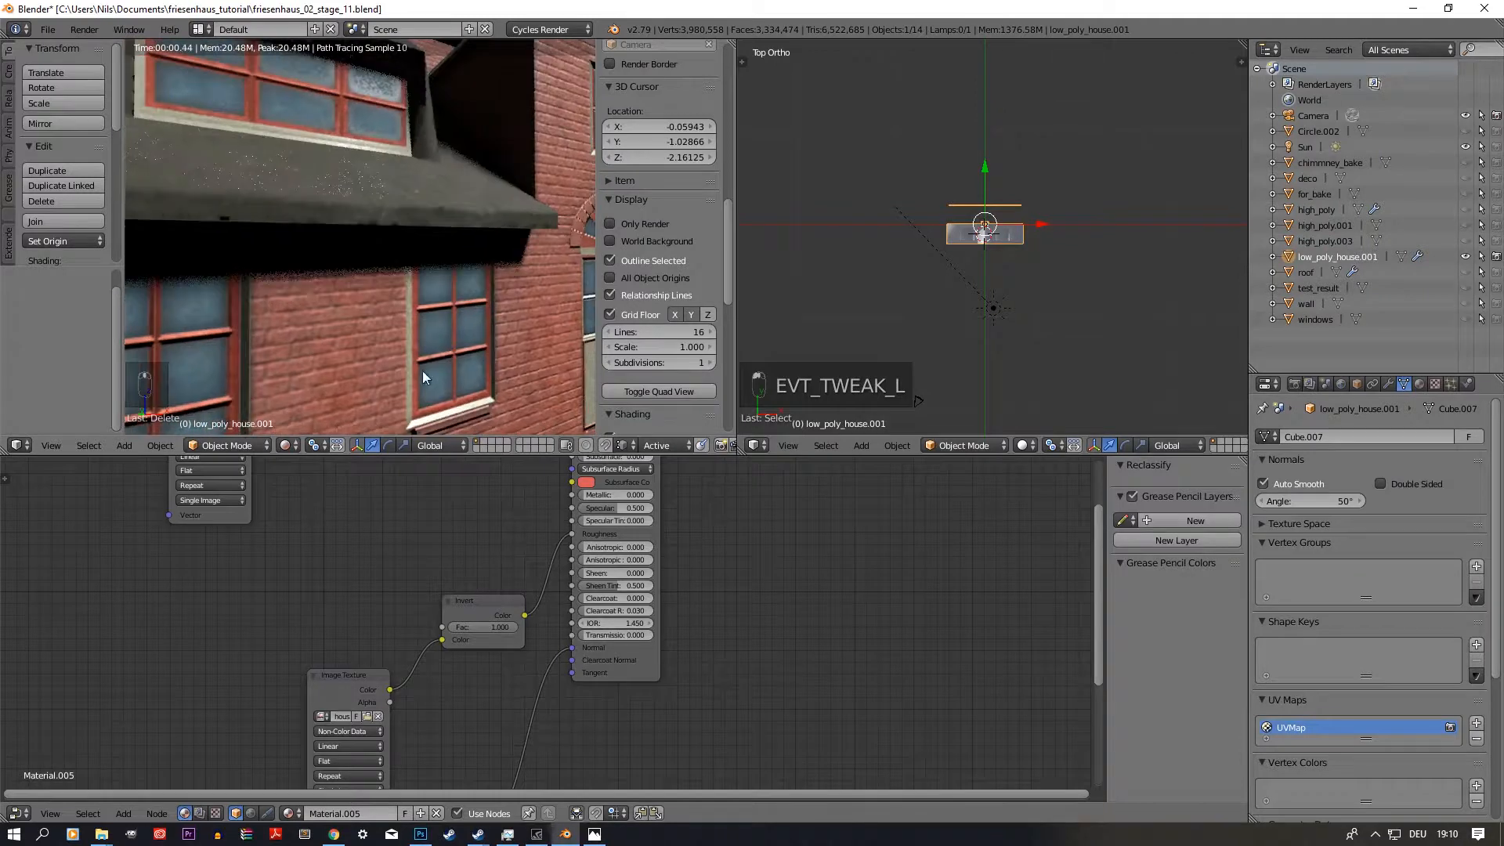
Step: Return the perspective viewport to Solid shading with the whole house in view
scroll(421, 370, "down", 6)
left_click(284, 445)
left_click(308, 392)
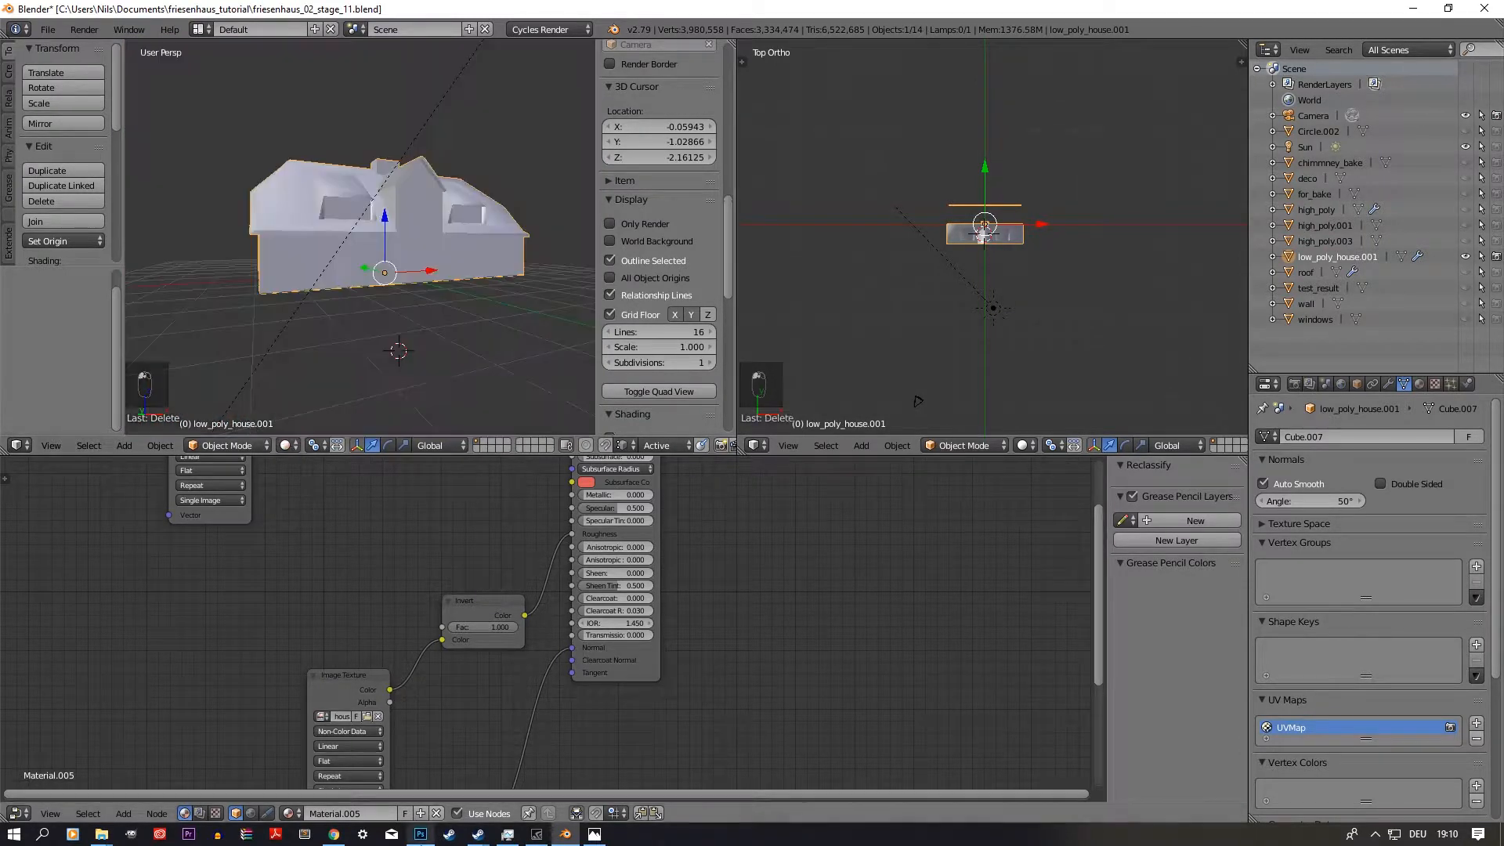
Step: Switch to Photoshop and hide the Black & White 2 adjustment and the merged Layer 22
left_click(420, 835)
key("ctrl+0")
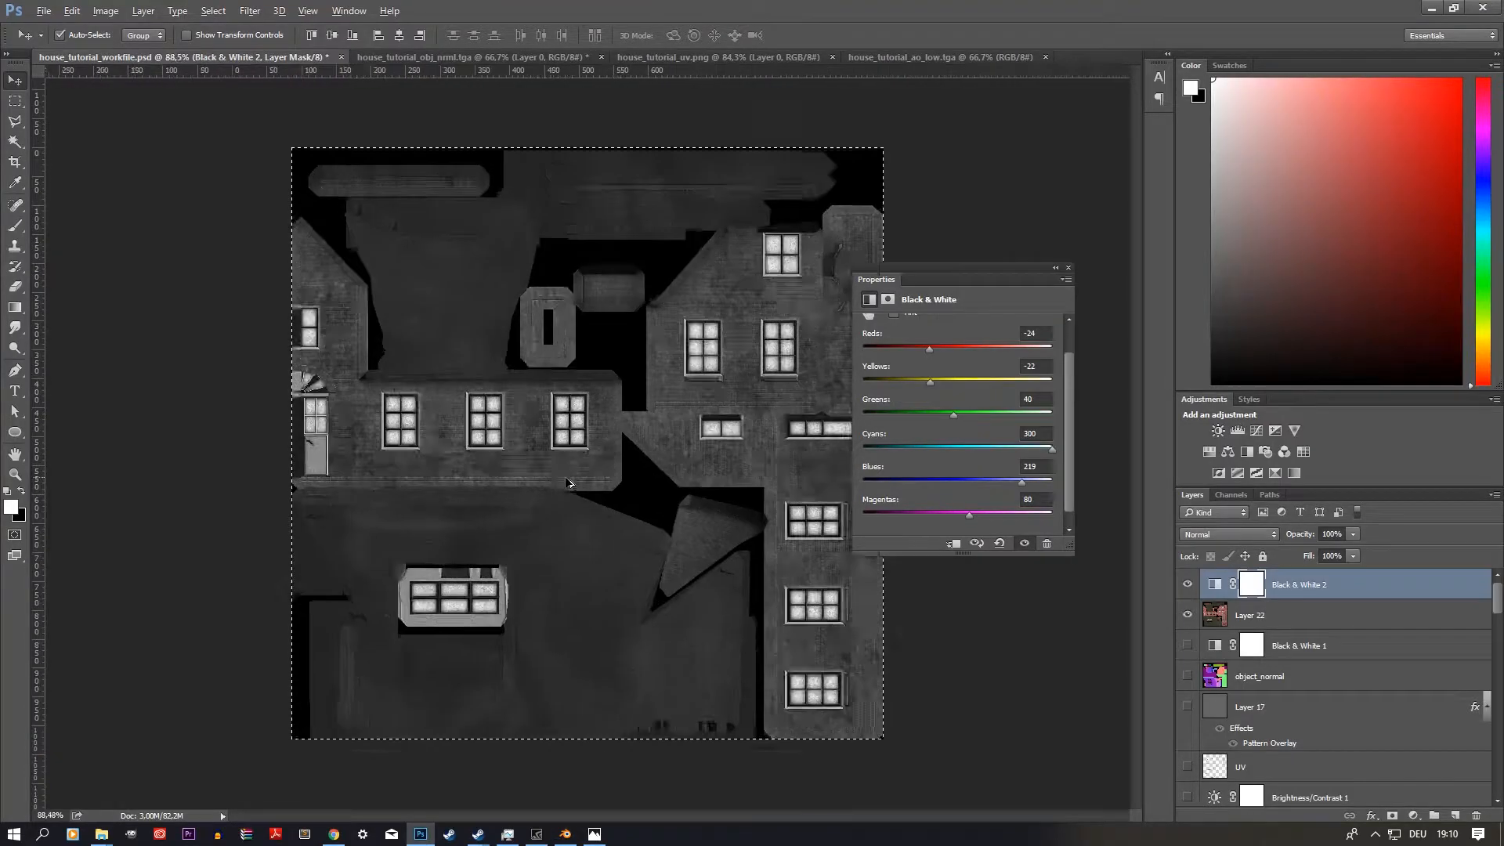
left_click(1188, 585)
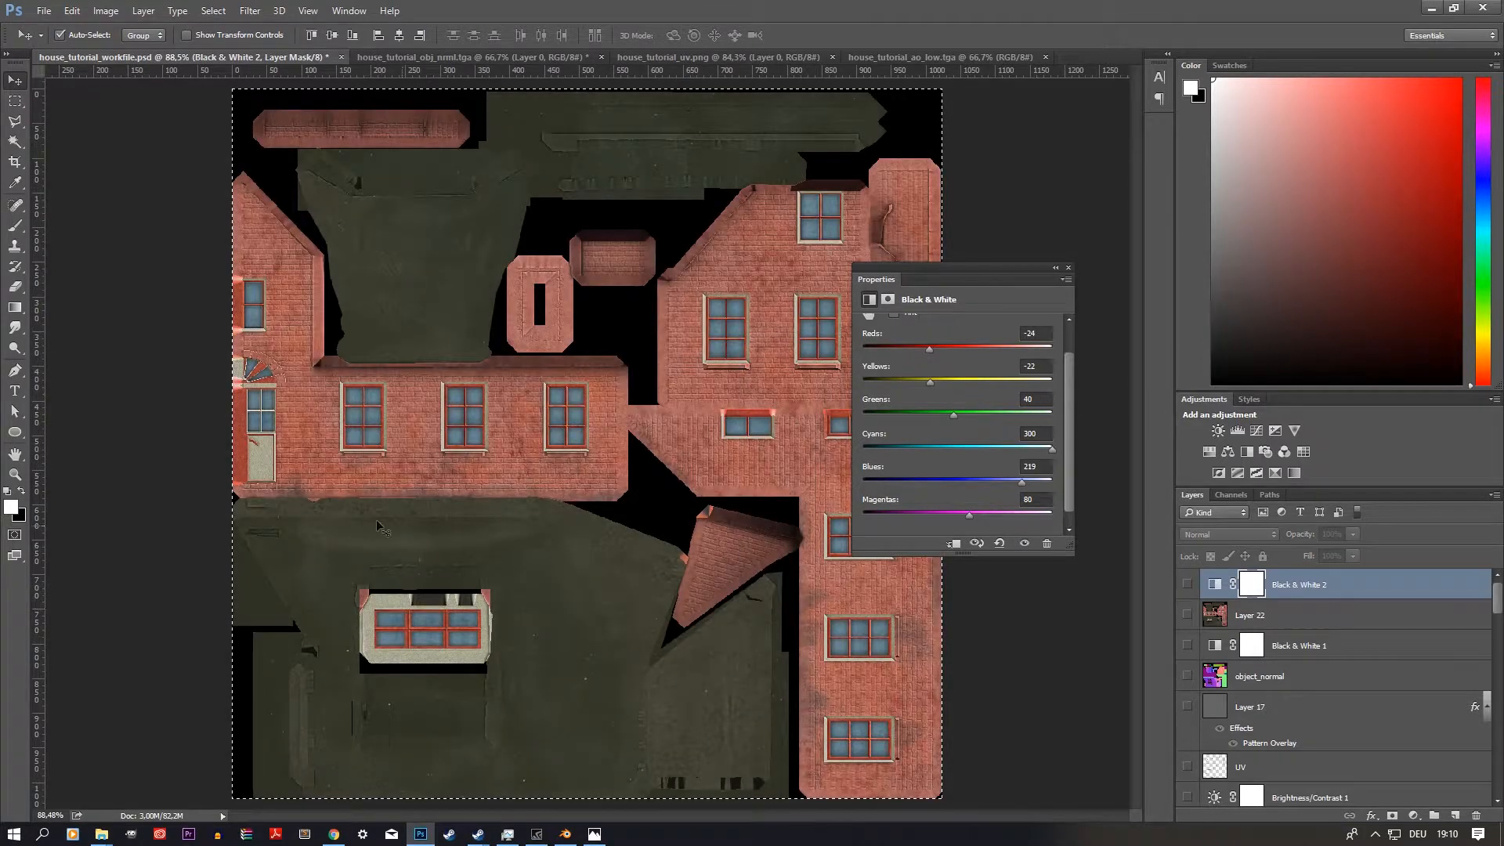
scroll(395, 512, "down", 4, "alt")
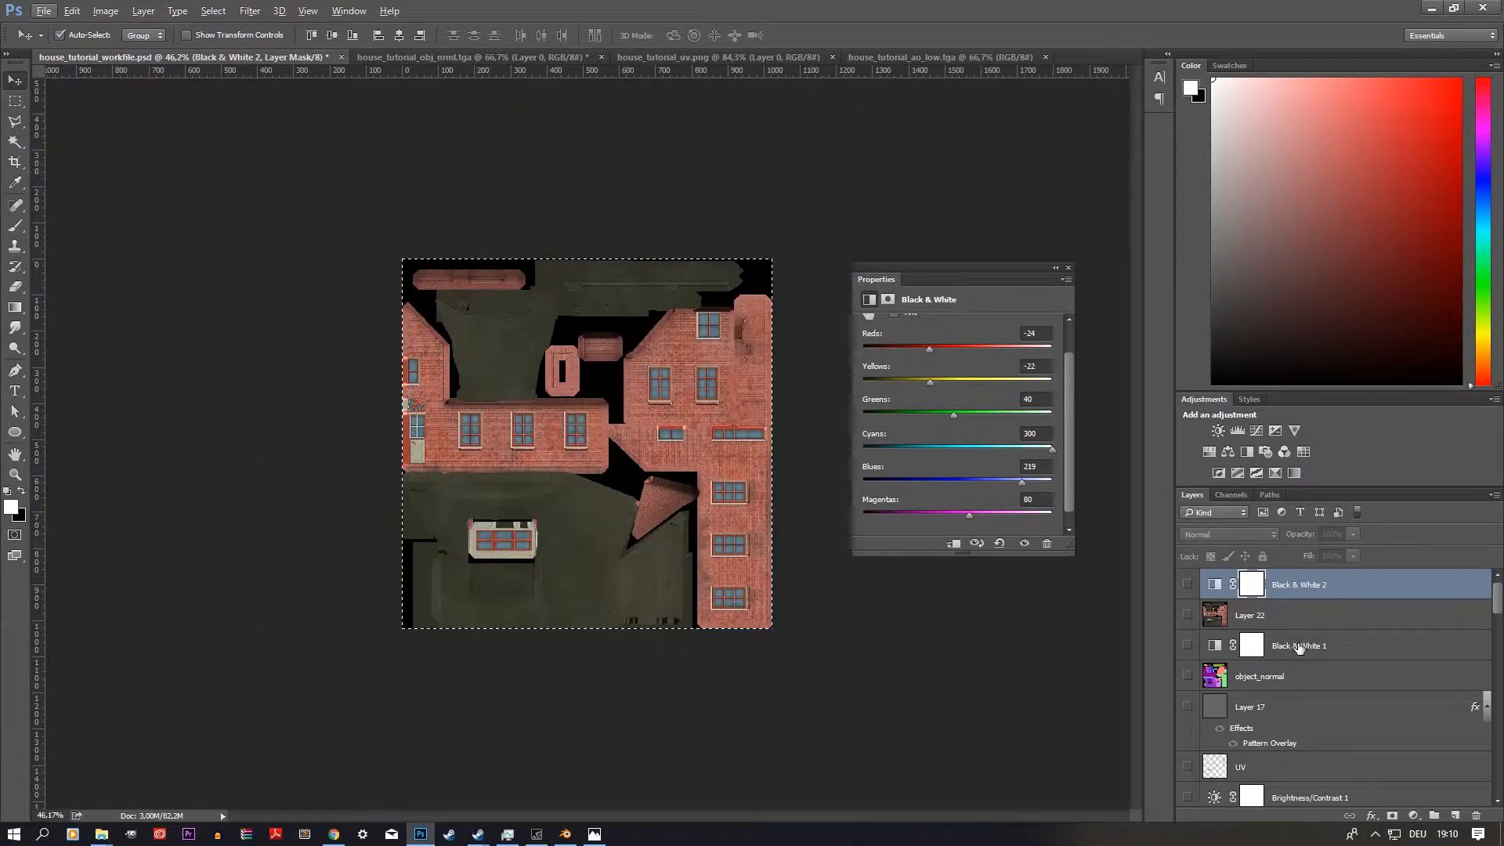
Step: Create a new layer group at the top of the layer stack and name it roughness
left_click(1434, 816)
double_click(1262, 582)
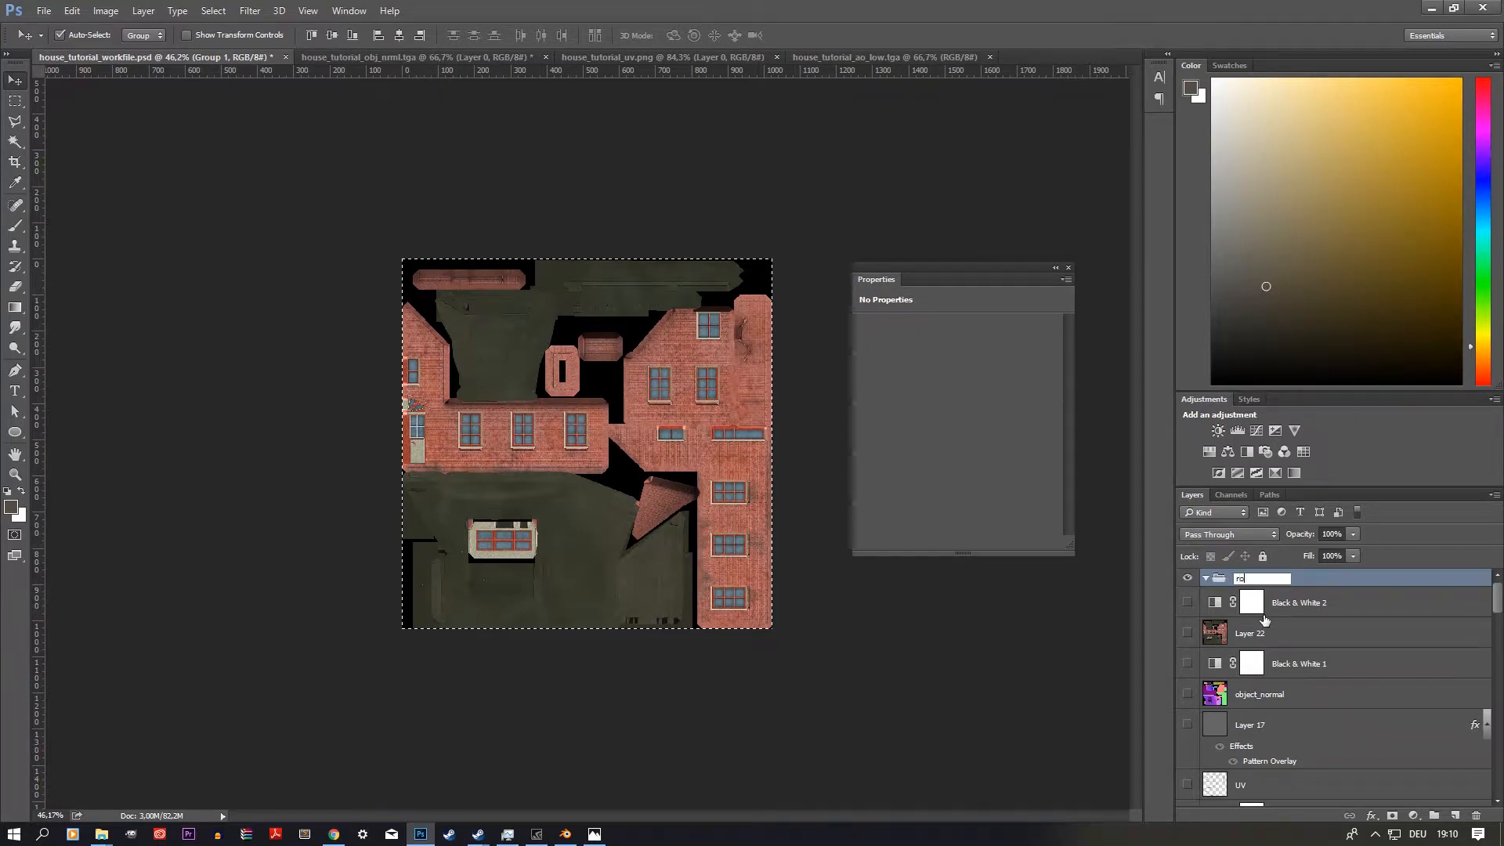
type("roughness")
key("Return")
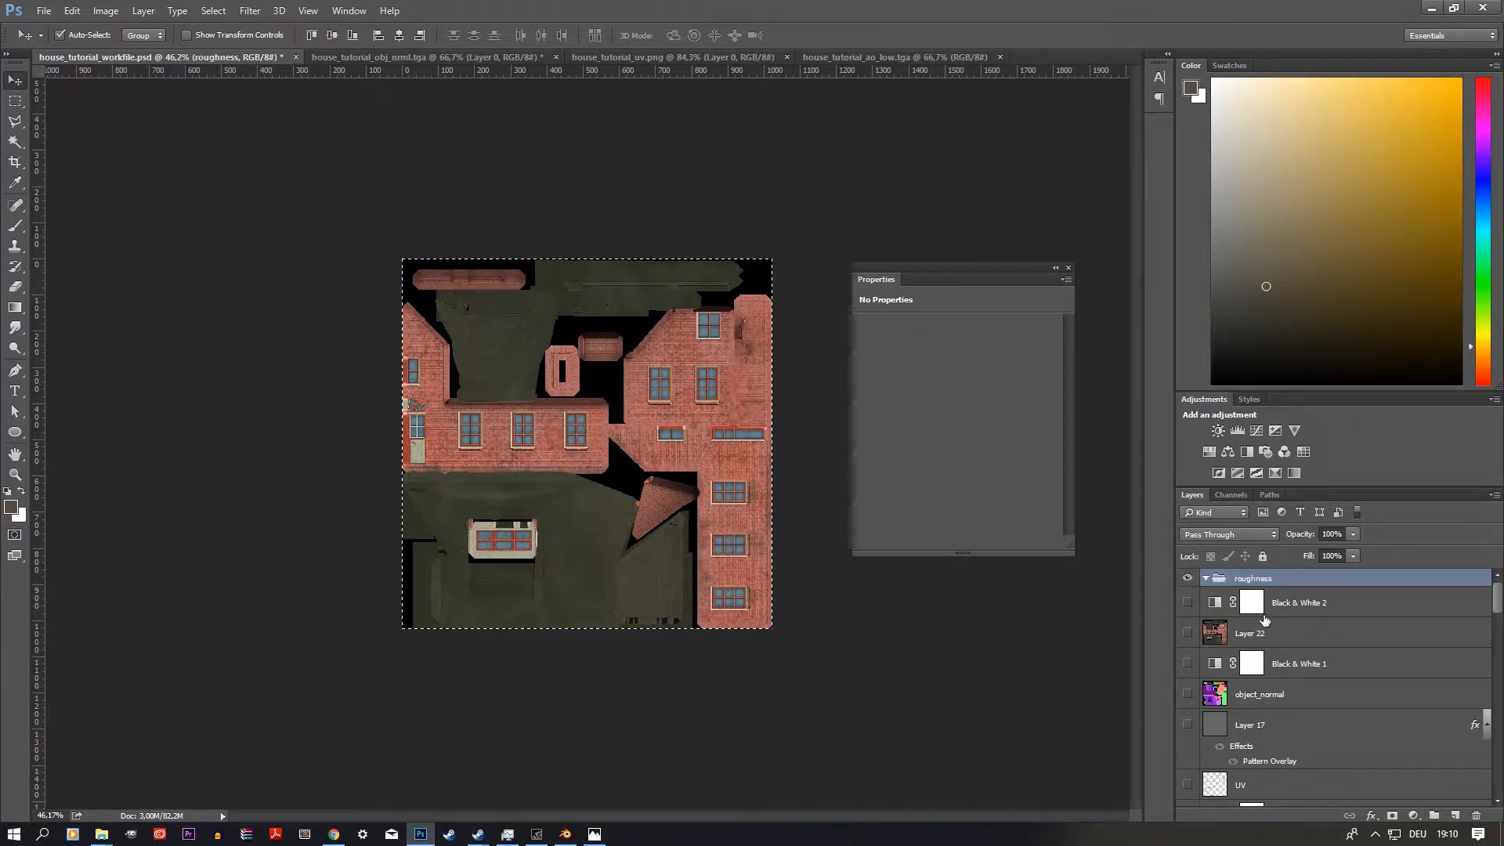
Step: Copy the red_wood, white_wood, windows, roof and bricks groups into the roughness group
scroll(1265, 619, "down", 10)
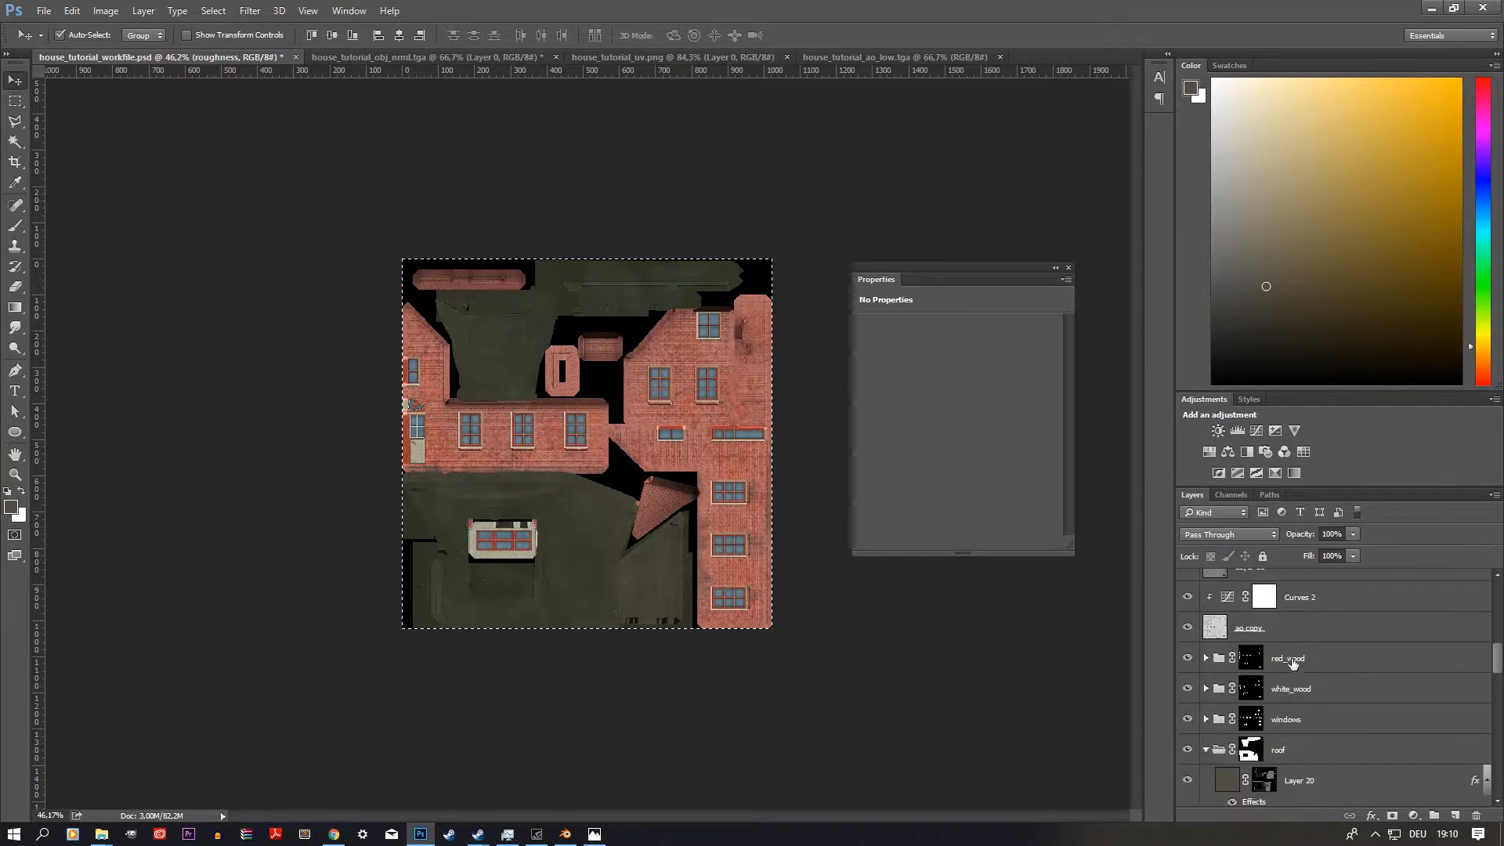
left_click(1292, 662)
scroll(1301, 690, "down", 1)
left_click(1207, 714)
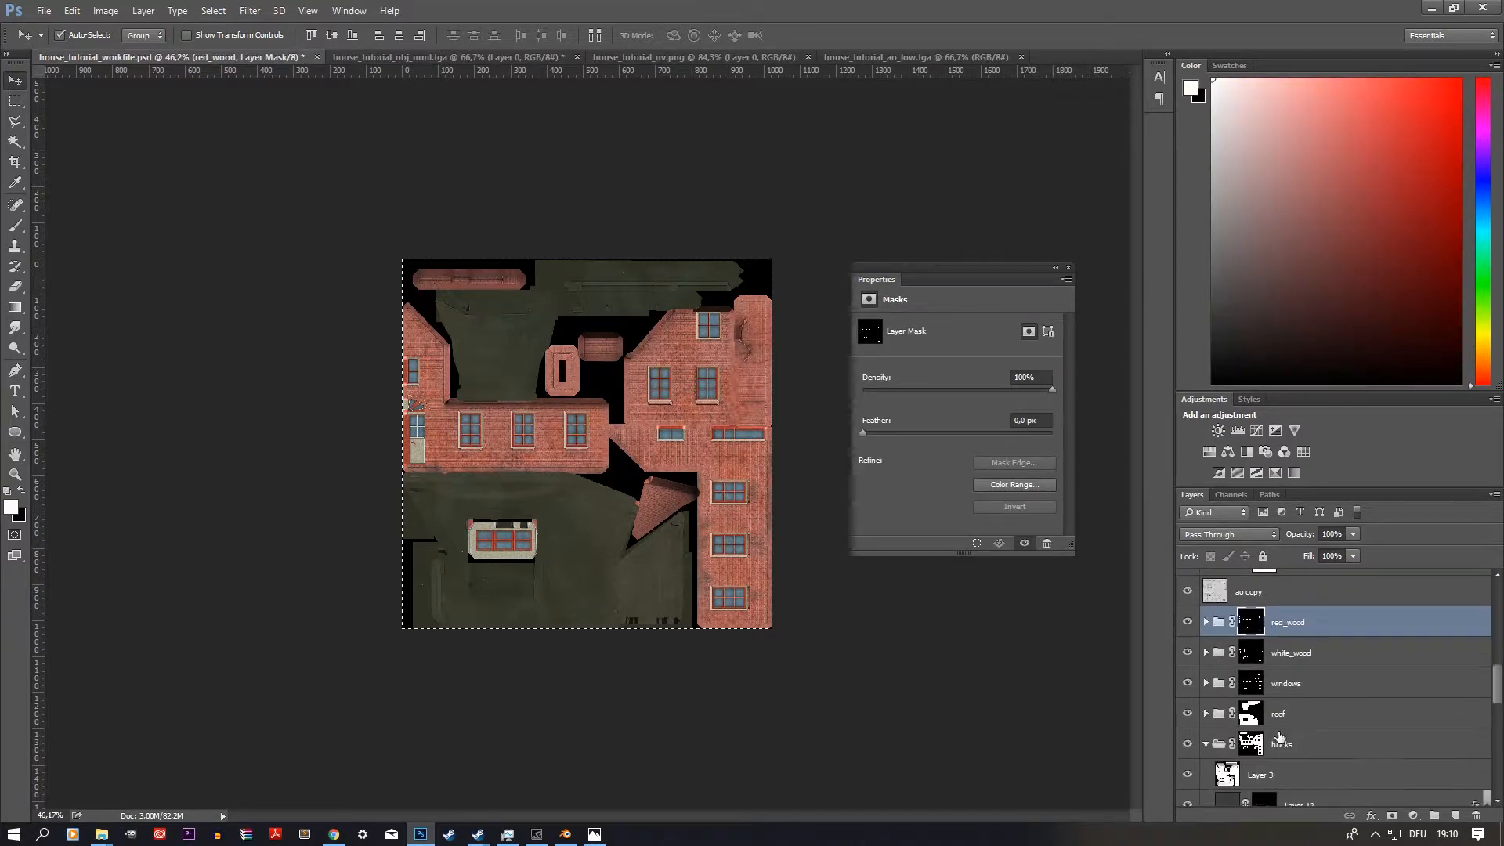
left_click(1315, 743, "shift")
scroll(1313, 744, "up", 3)
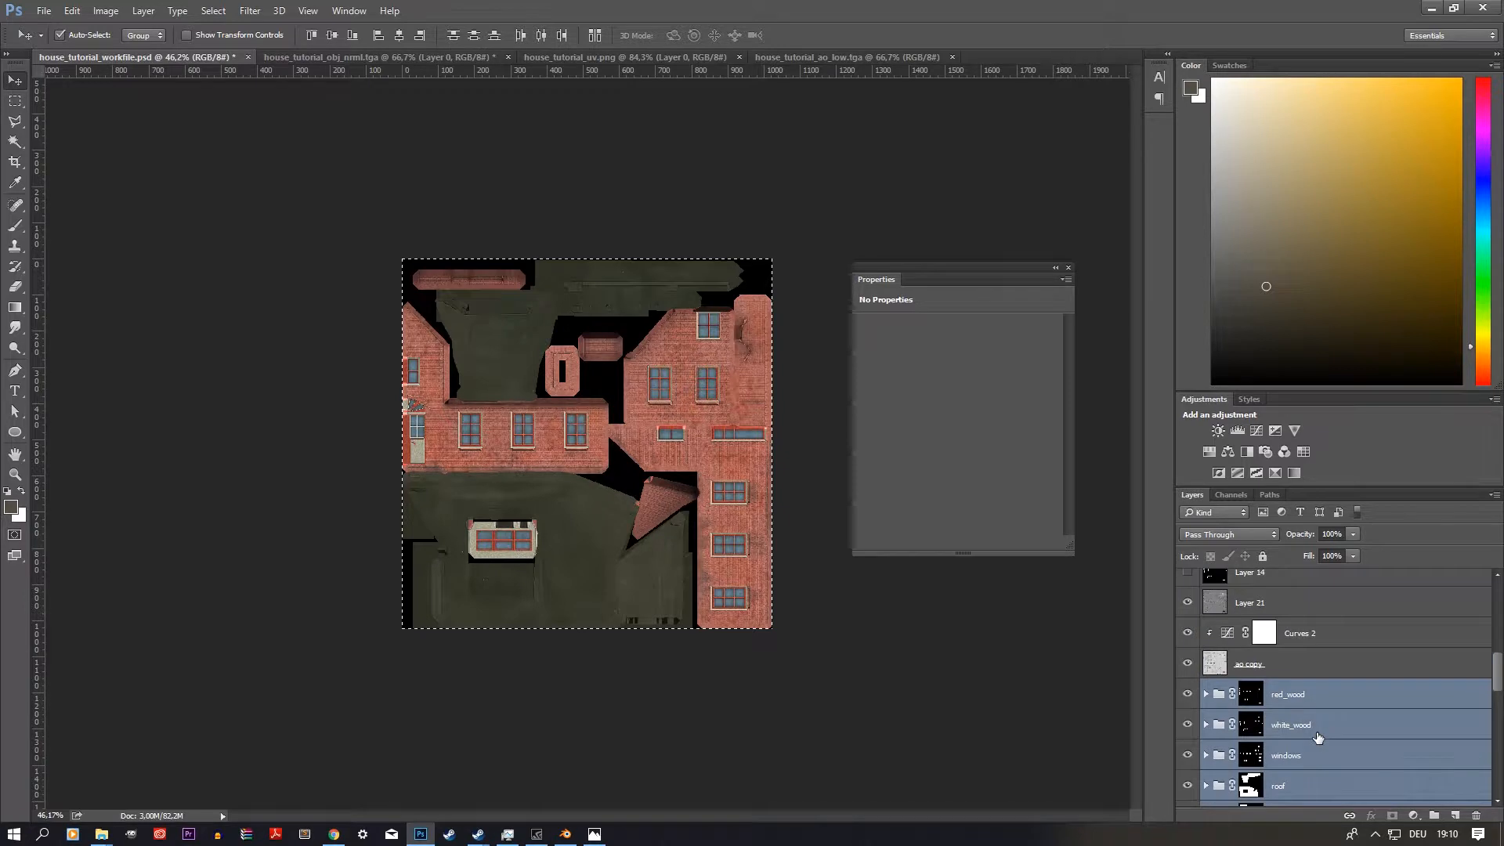
left_click_drag(1305, 755, 1268, 580)
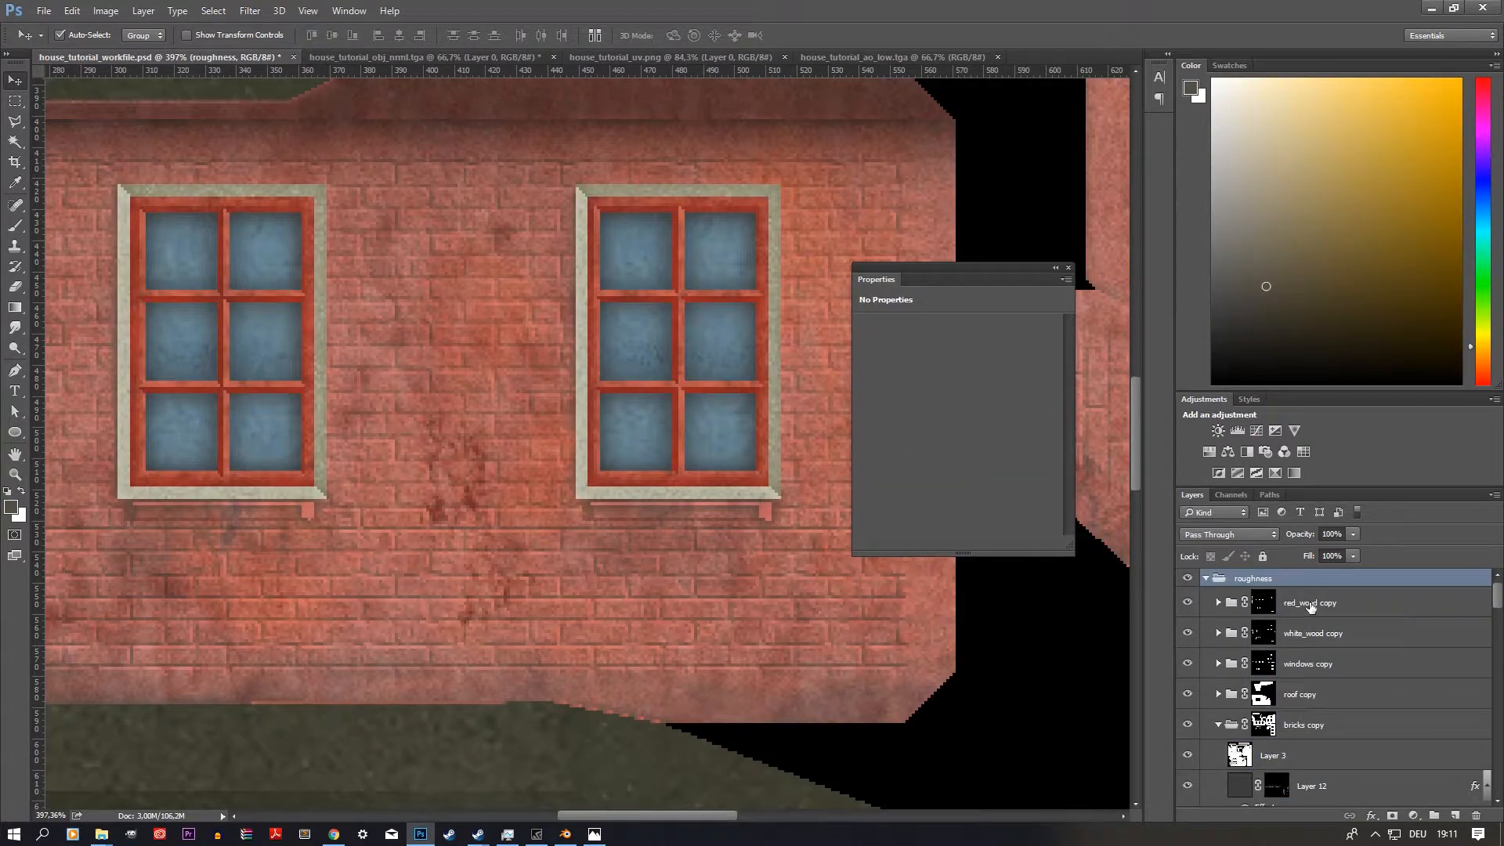
Step: Add a Hue/Saturation adjustment above the red_wood copy group, set its Saturation to -100 and clip it to that group
left_click(1311, 607)
left_click(1414, 815)
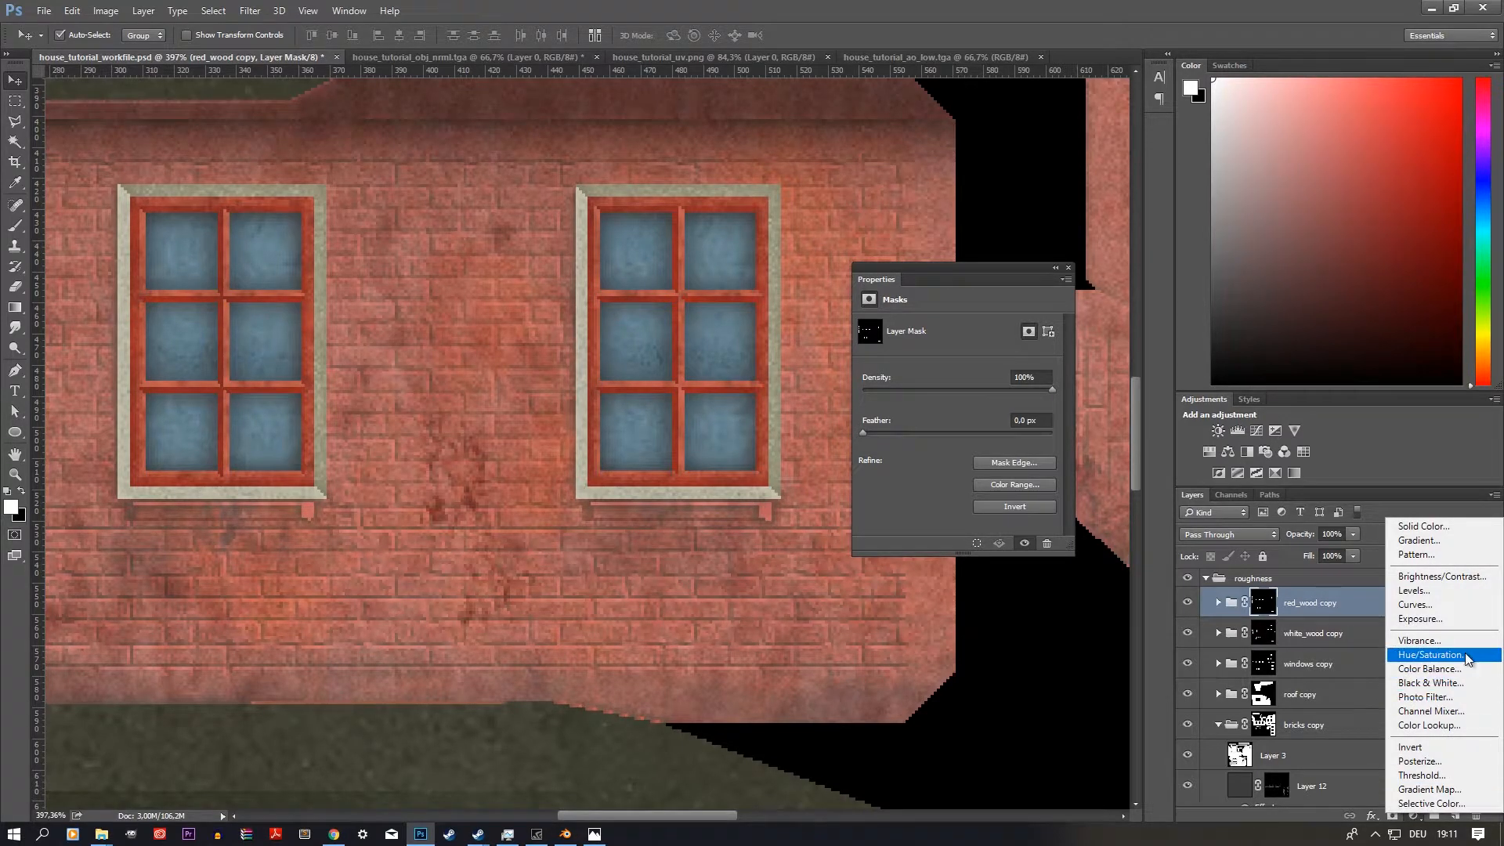
left_click(1431, 655)
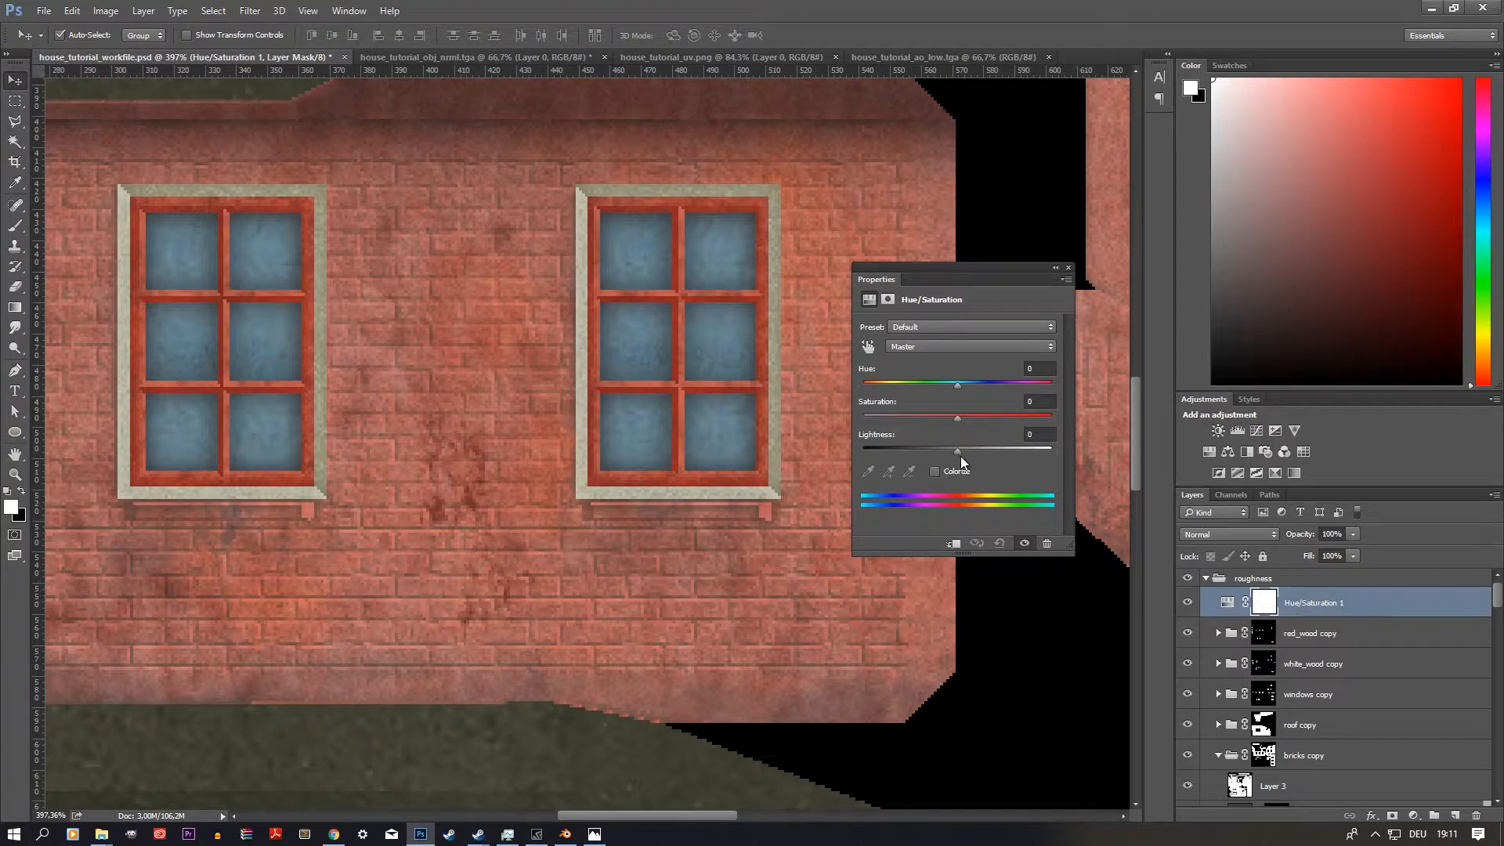
left_click_drag(957, 419, 768, 402)
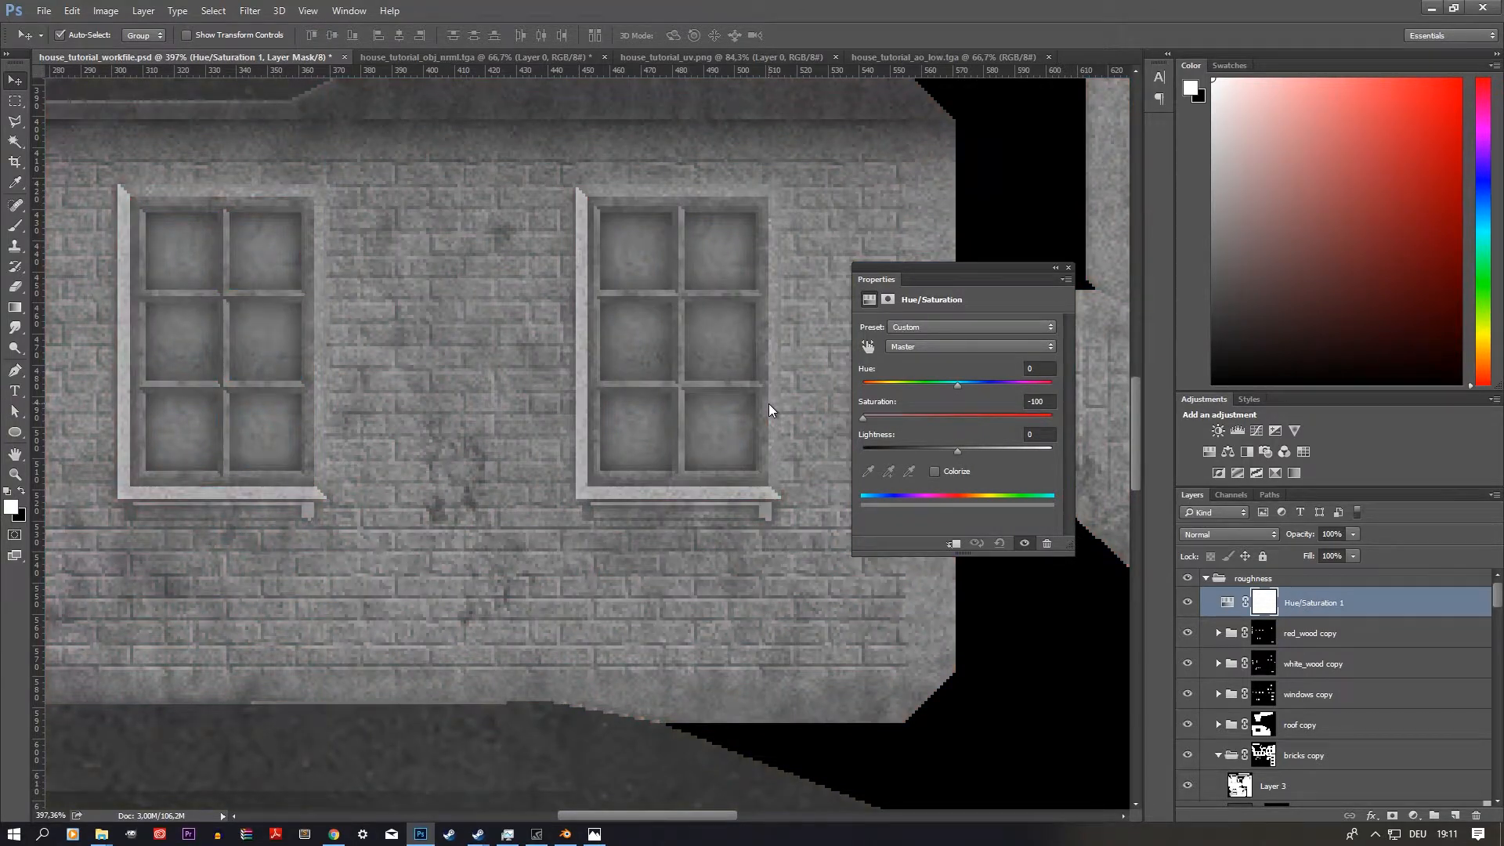
left_click(1241, 617, "alt")
Step: Set the Lightness of the red wood's Hue/Saturation adjustment to +51 so the window bars turn light grey
left_click_drag(956, 453, 900, 456)
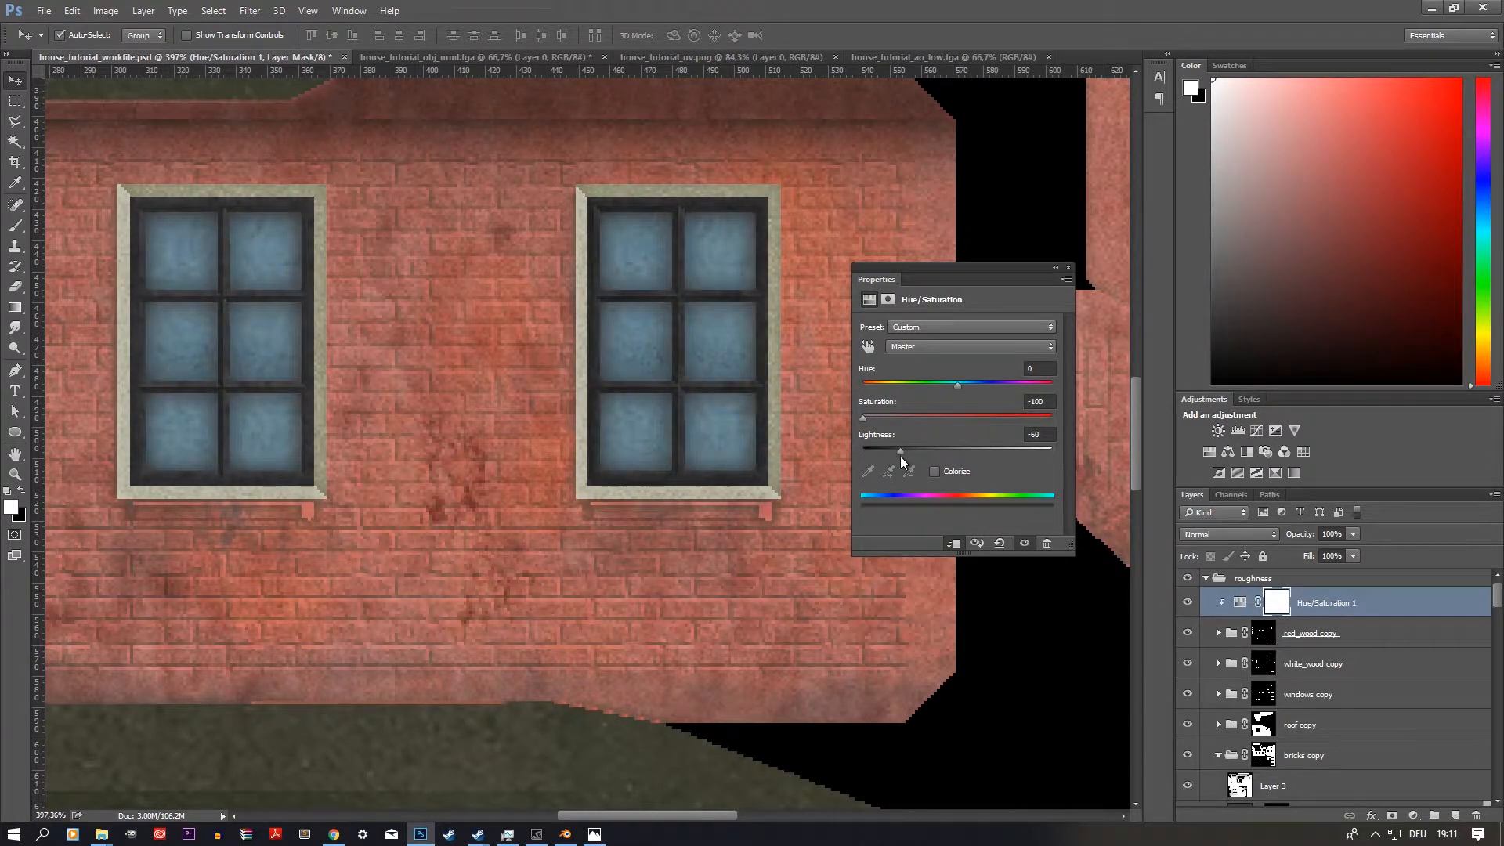
left_click(565, 834)
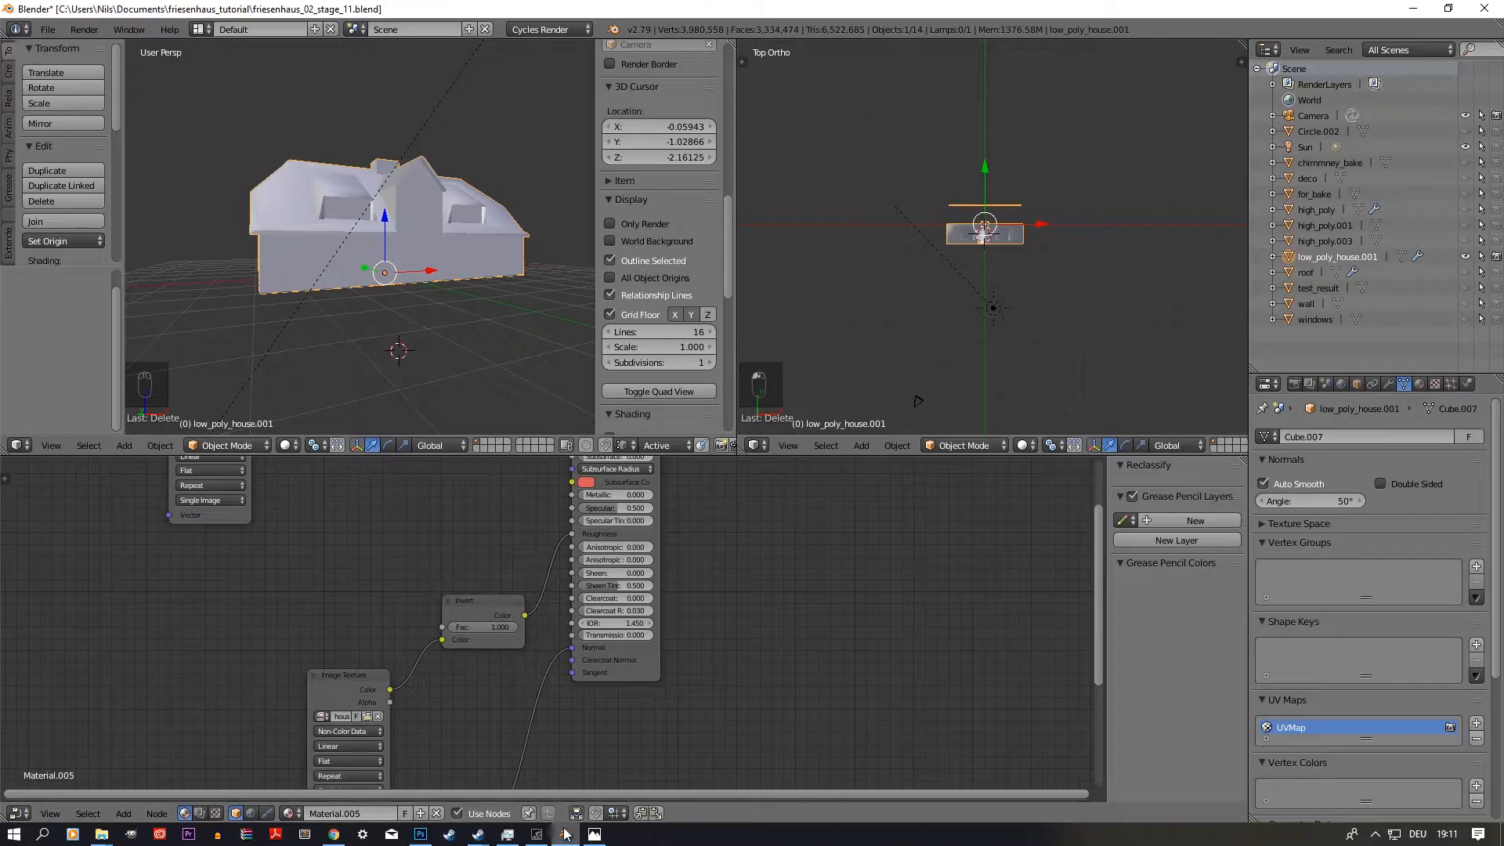
left_click(565, 834)
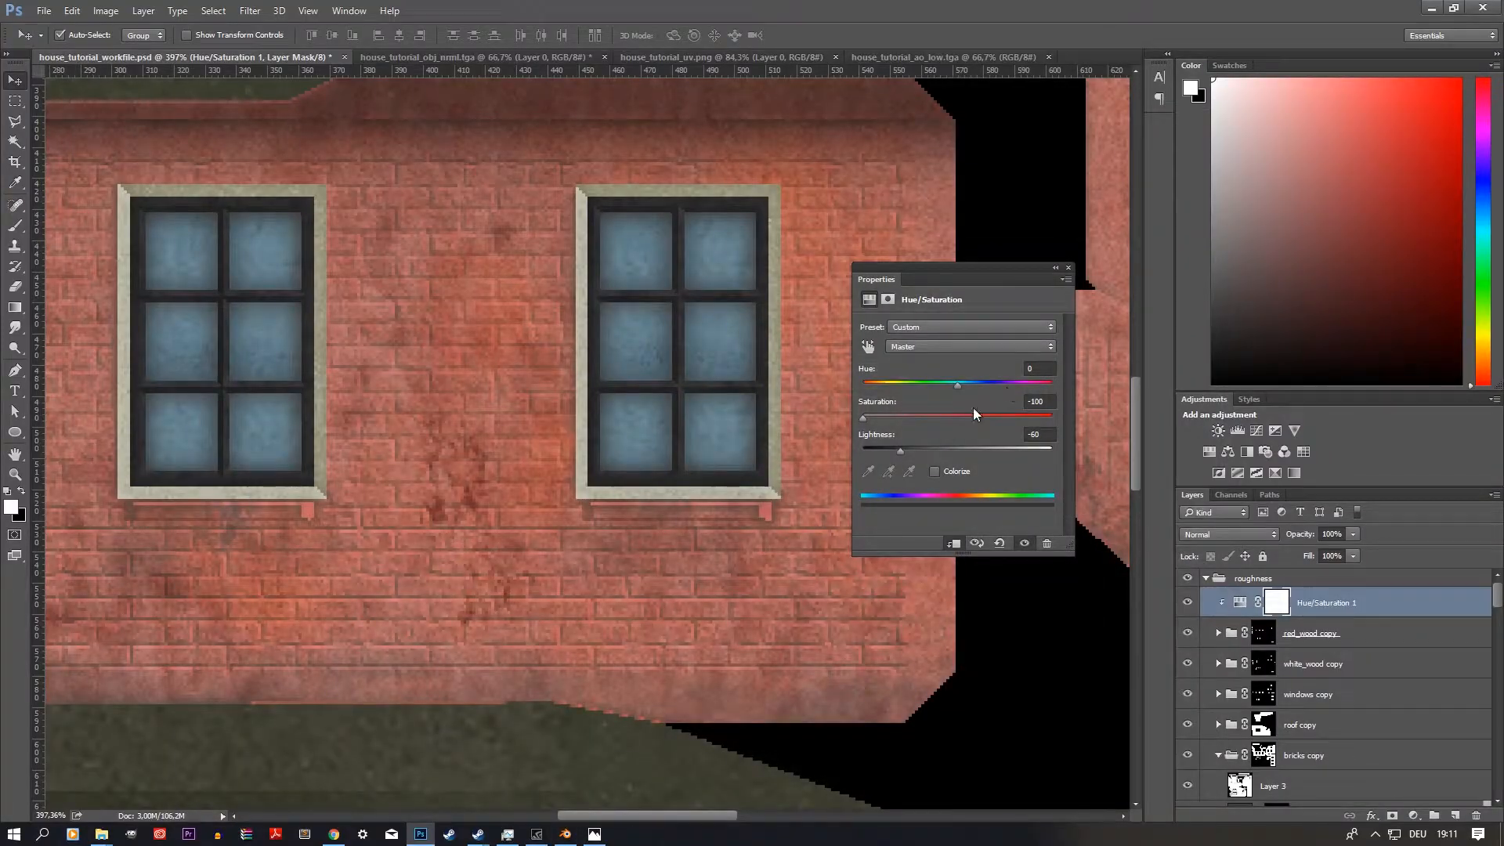
left_click_drag(900, 452, 1010, 462)
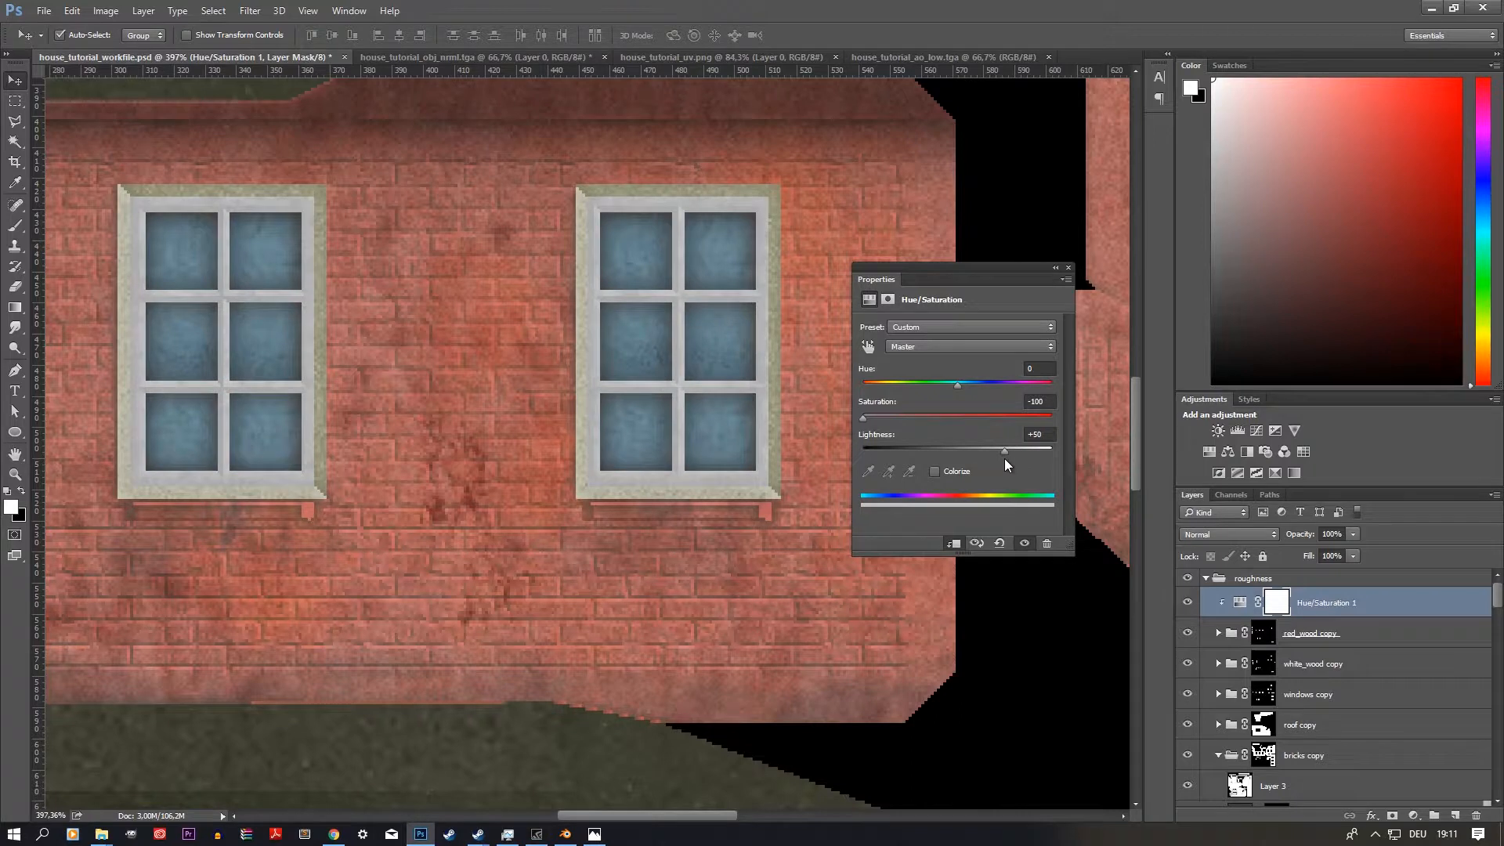
left_click(1006, 456)
scroll(581, 453, "down", 10, "alt")
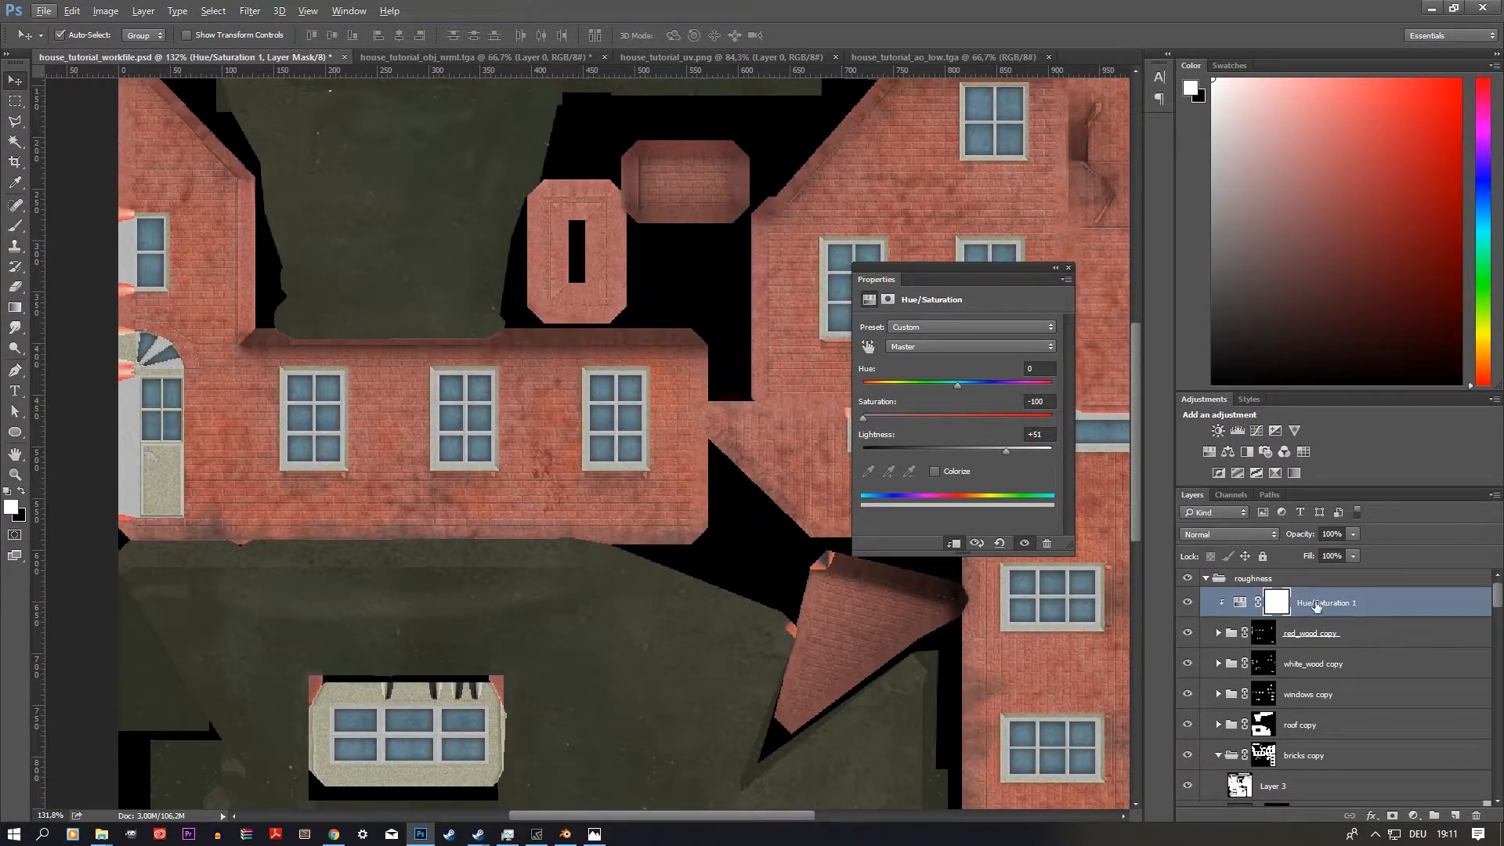
Step: Duplicate the Hue/Saturation adjustment above the white_wood copy group and clip it to that group
left_click(1309, 635)
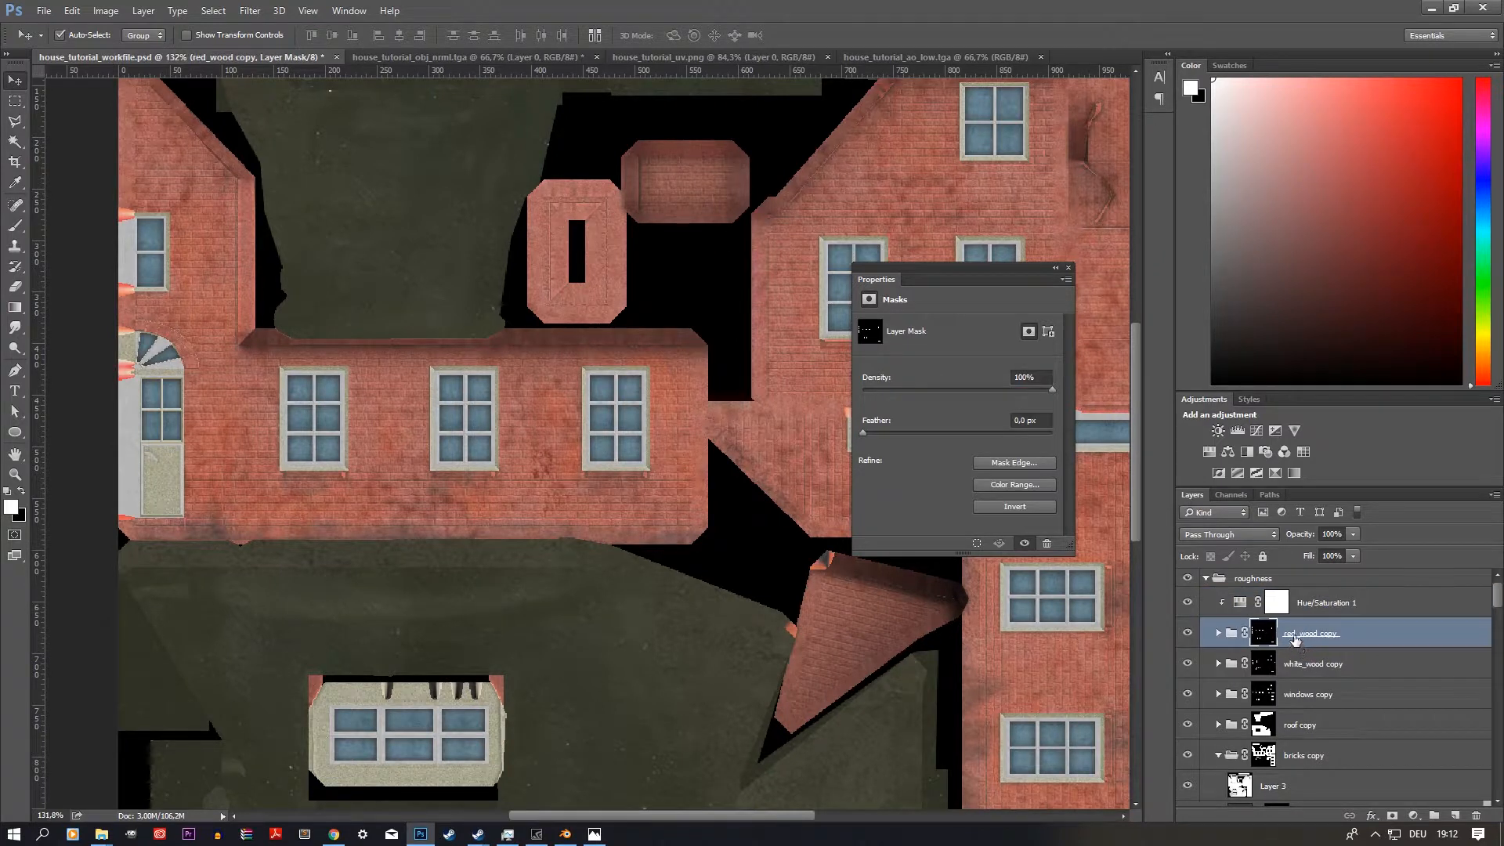
left_click_drag(1320, 607, 1290, 658, "alt")
left_click(1292, 678, "alt")
scroll(467, 452, "up", 3, "alt")
scroll(466, 450, "down", 5, "alt")
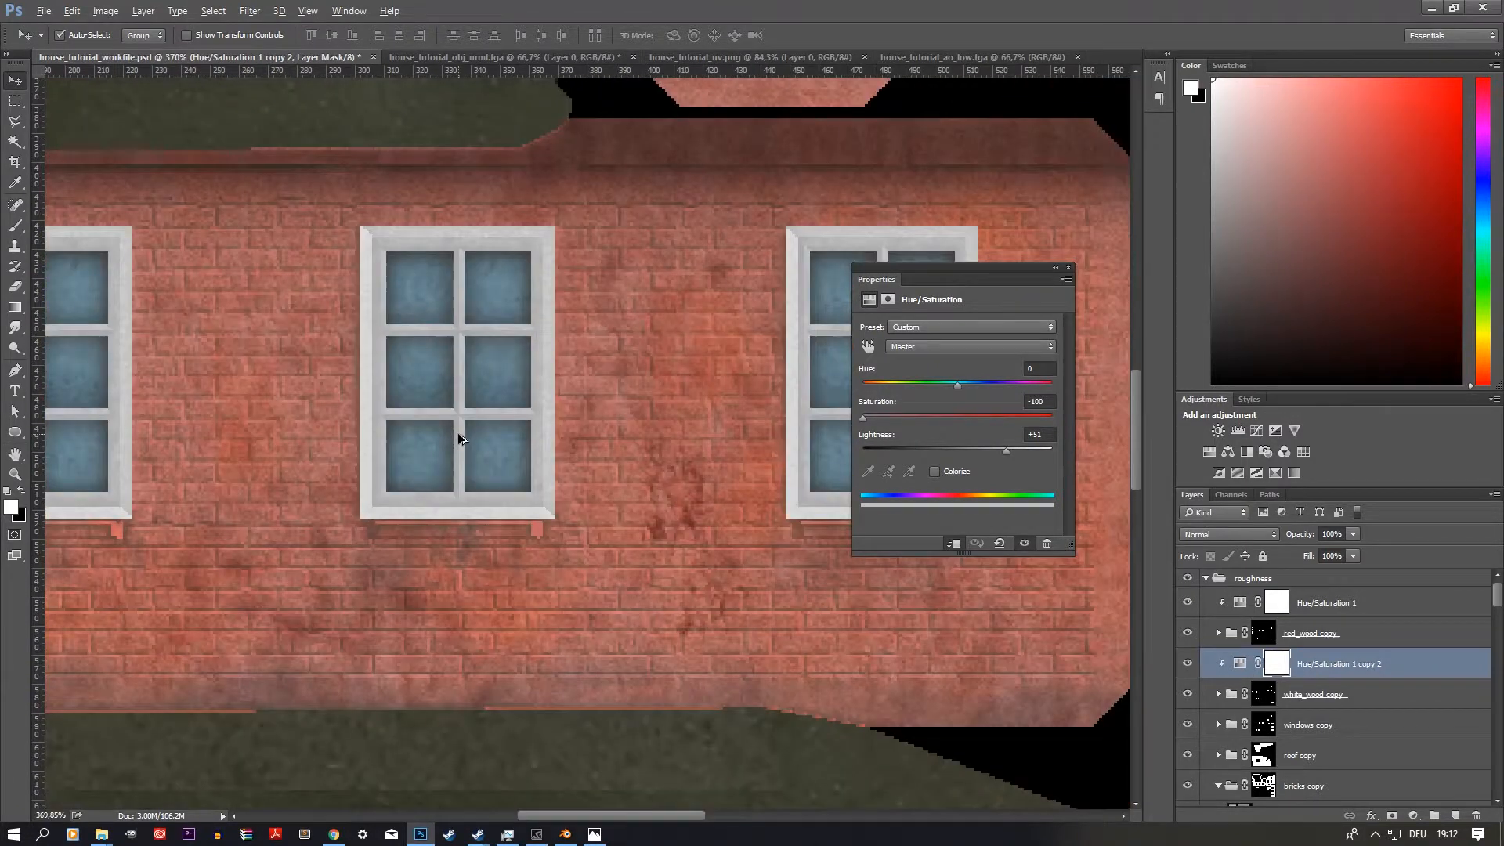
scroll(283, 463, "up", 5, "alt")
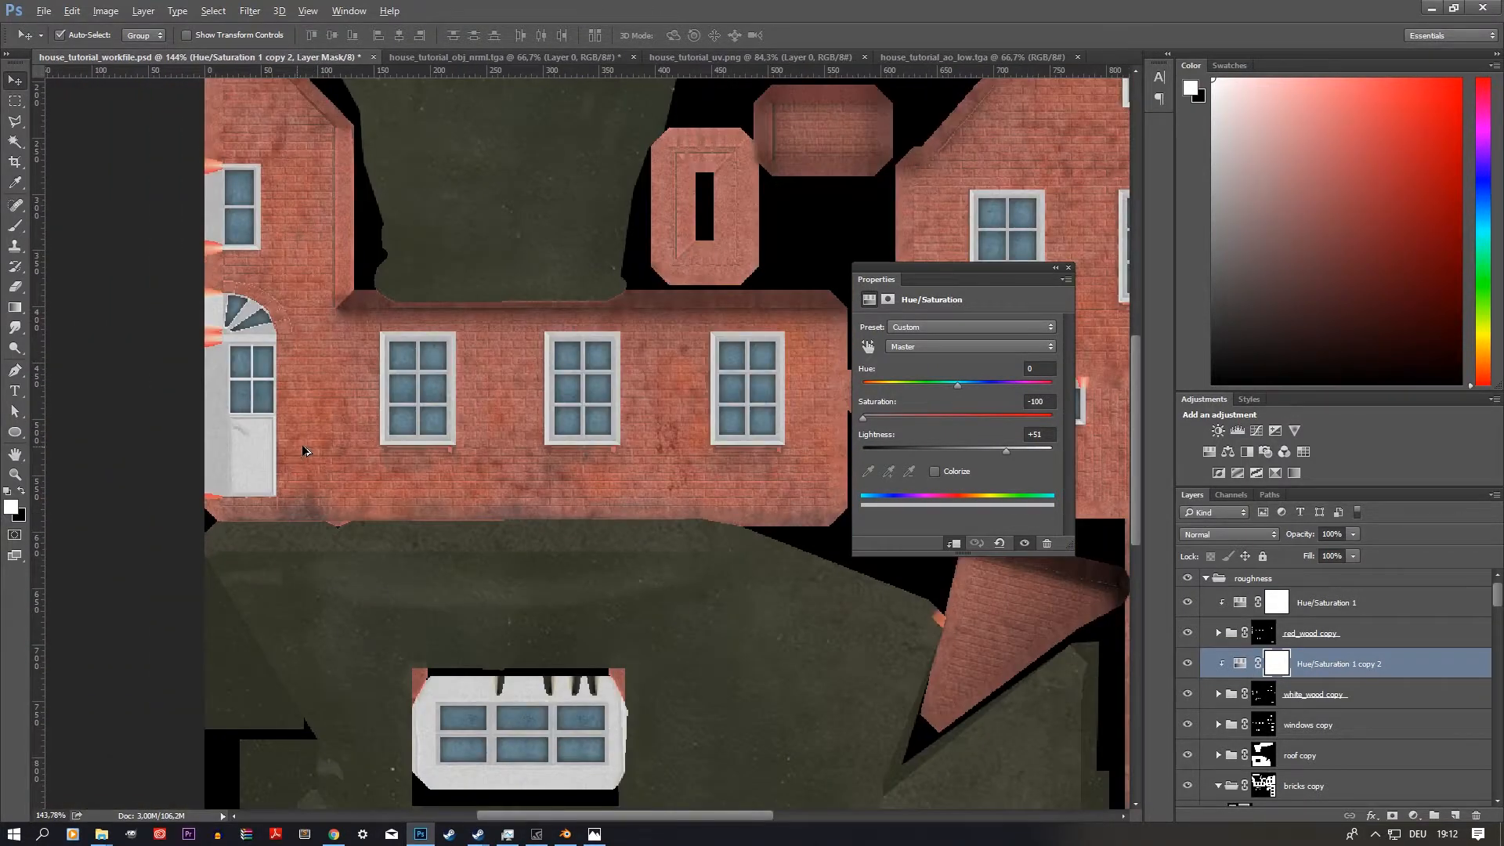
Step: Duplicate the Hue/Saturation adjustment above the windows copy group, clip it to that group and darken it to a Lightness of -75
left_click_drag(1371, 670, 1289, 732, "alt")
left_click(1289, 735, "alt")
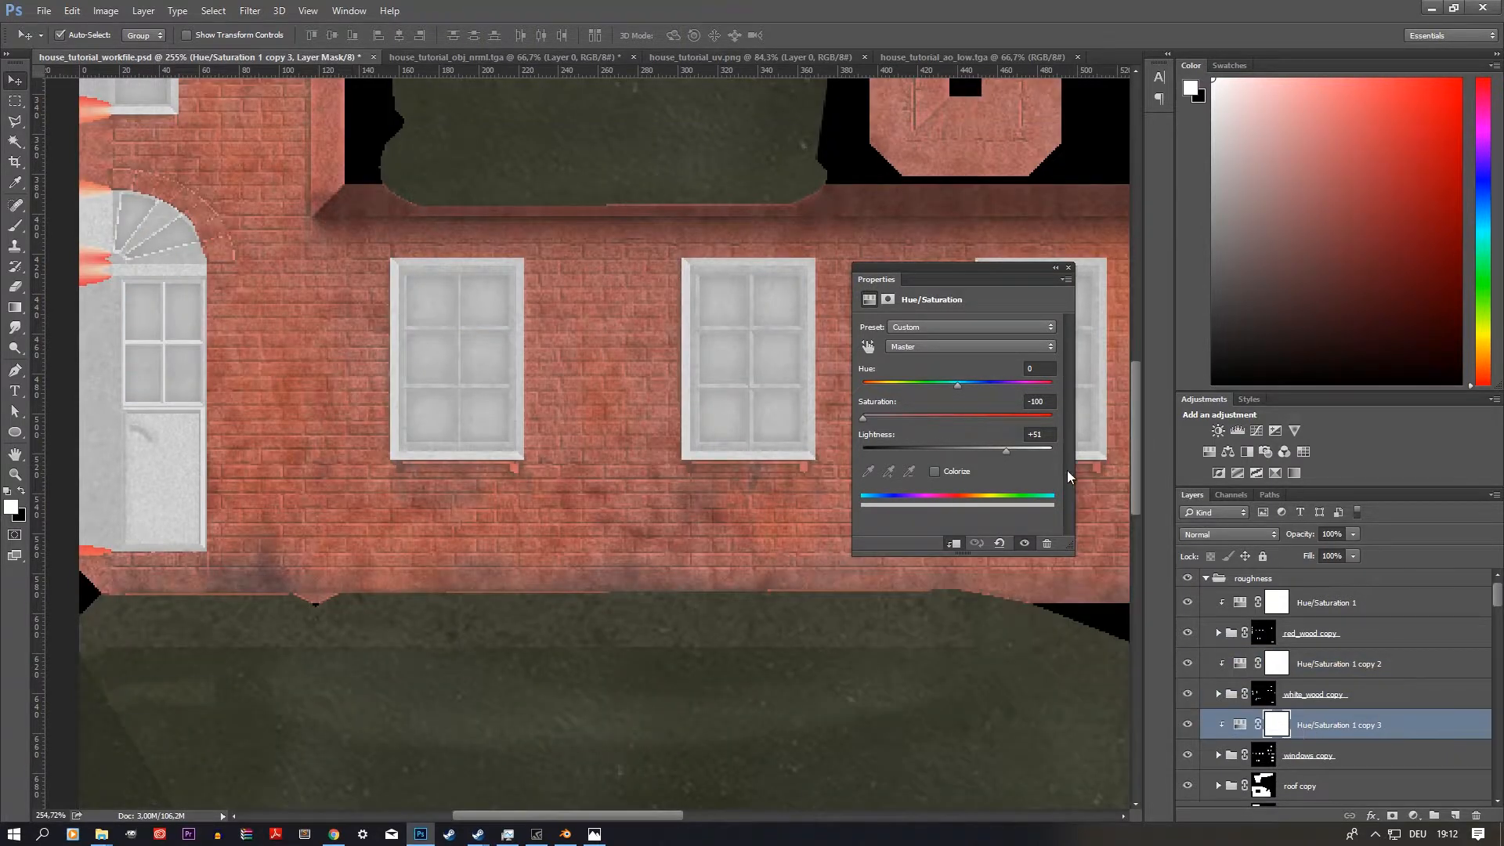
left_click_drag(1007, 452, 865, 459)
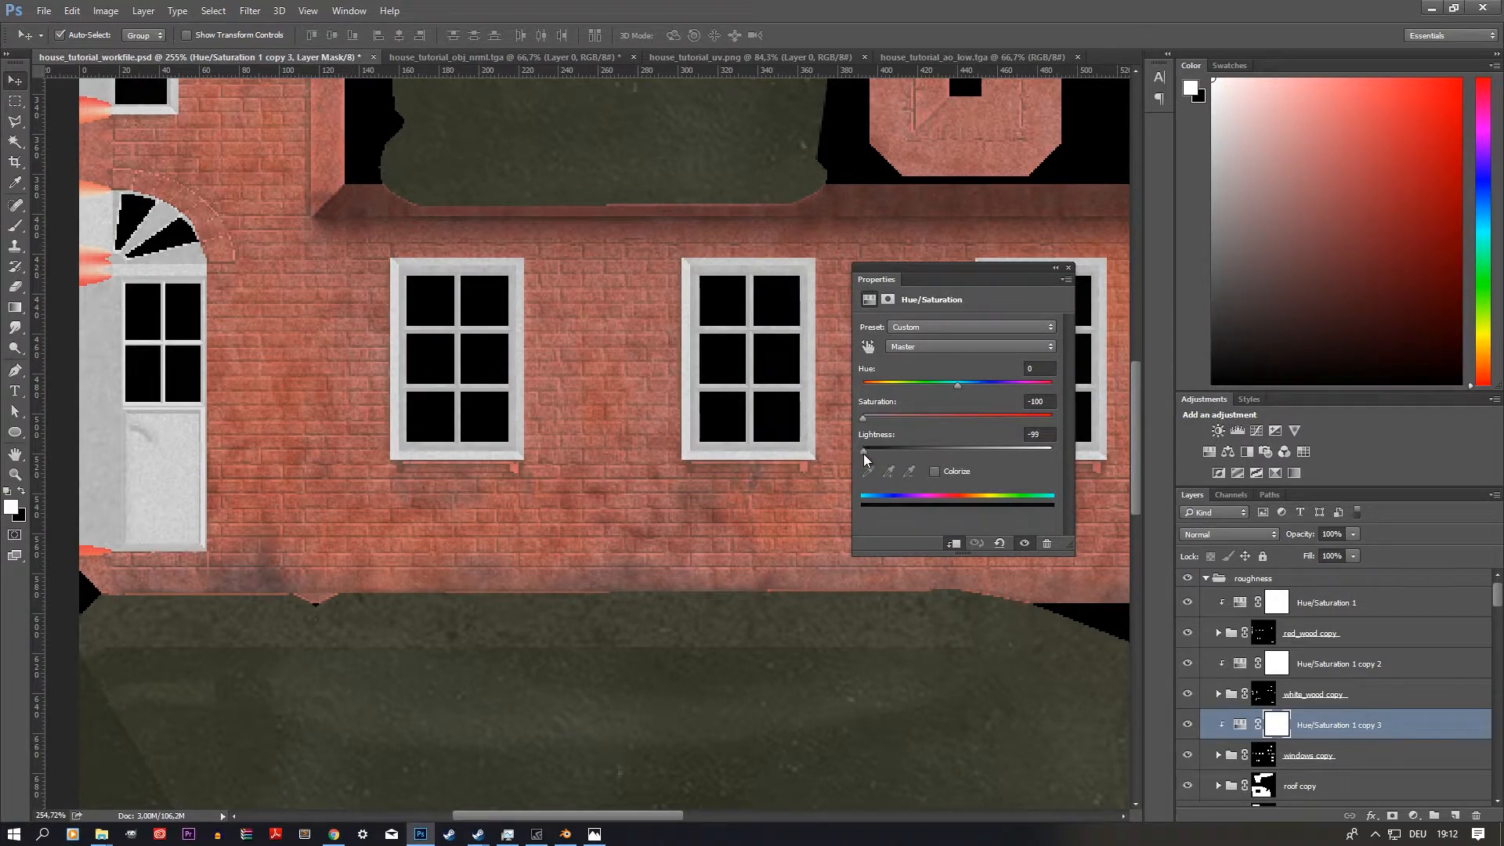
scroll(632, 352, "up", 12, "alt")
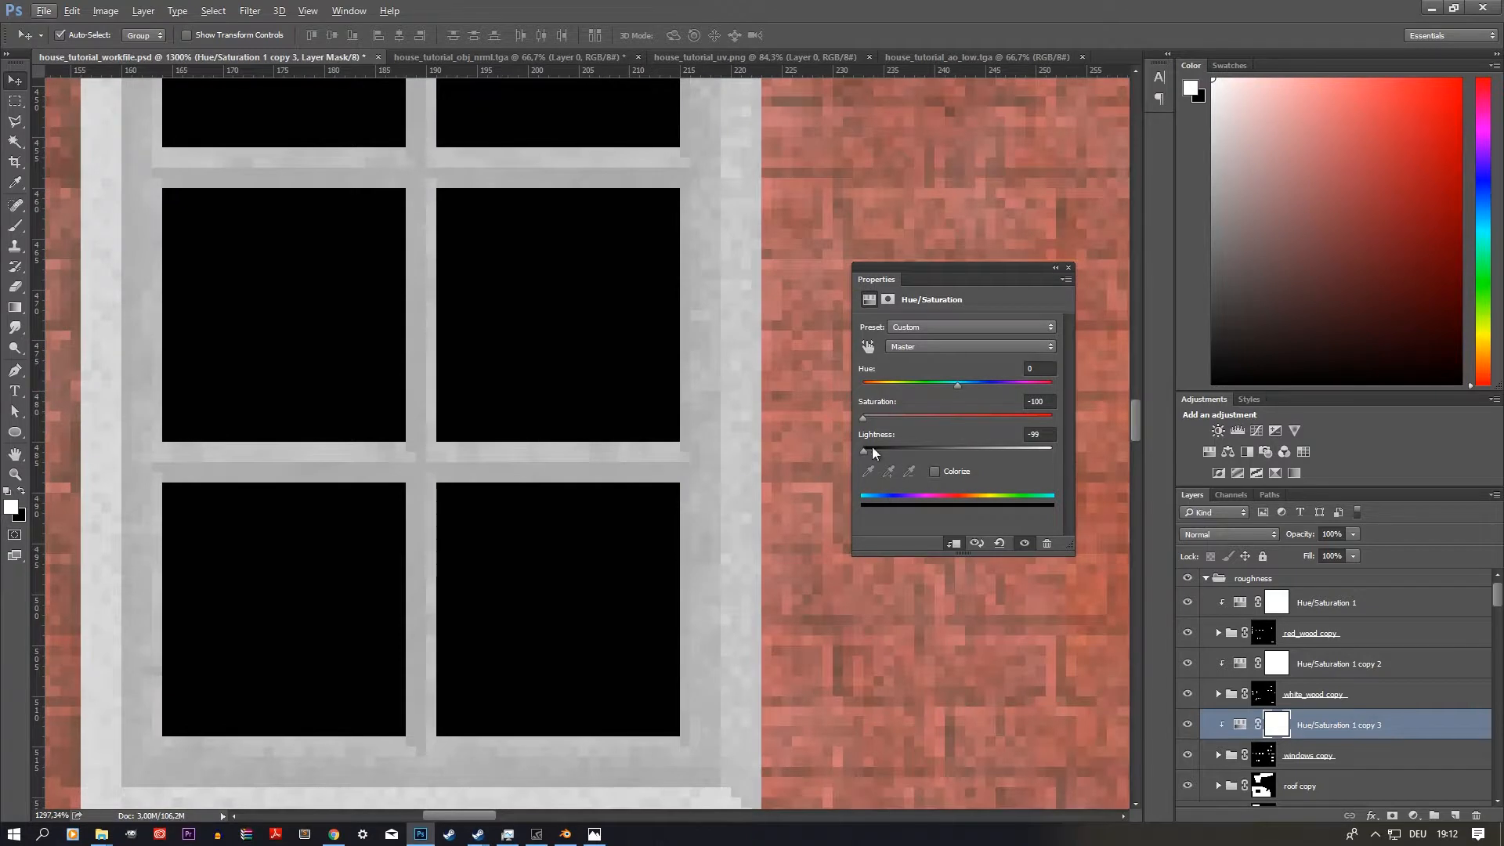
left_click_drag(872, 457, 889, 458)
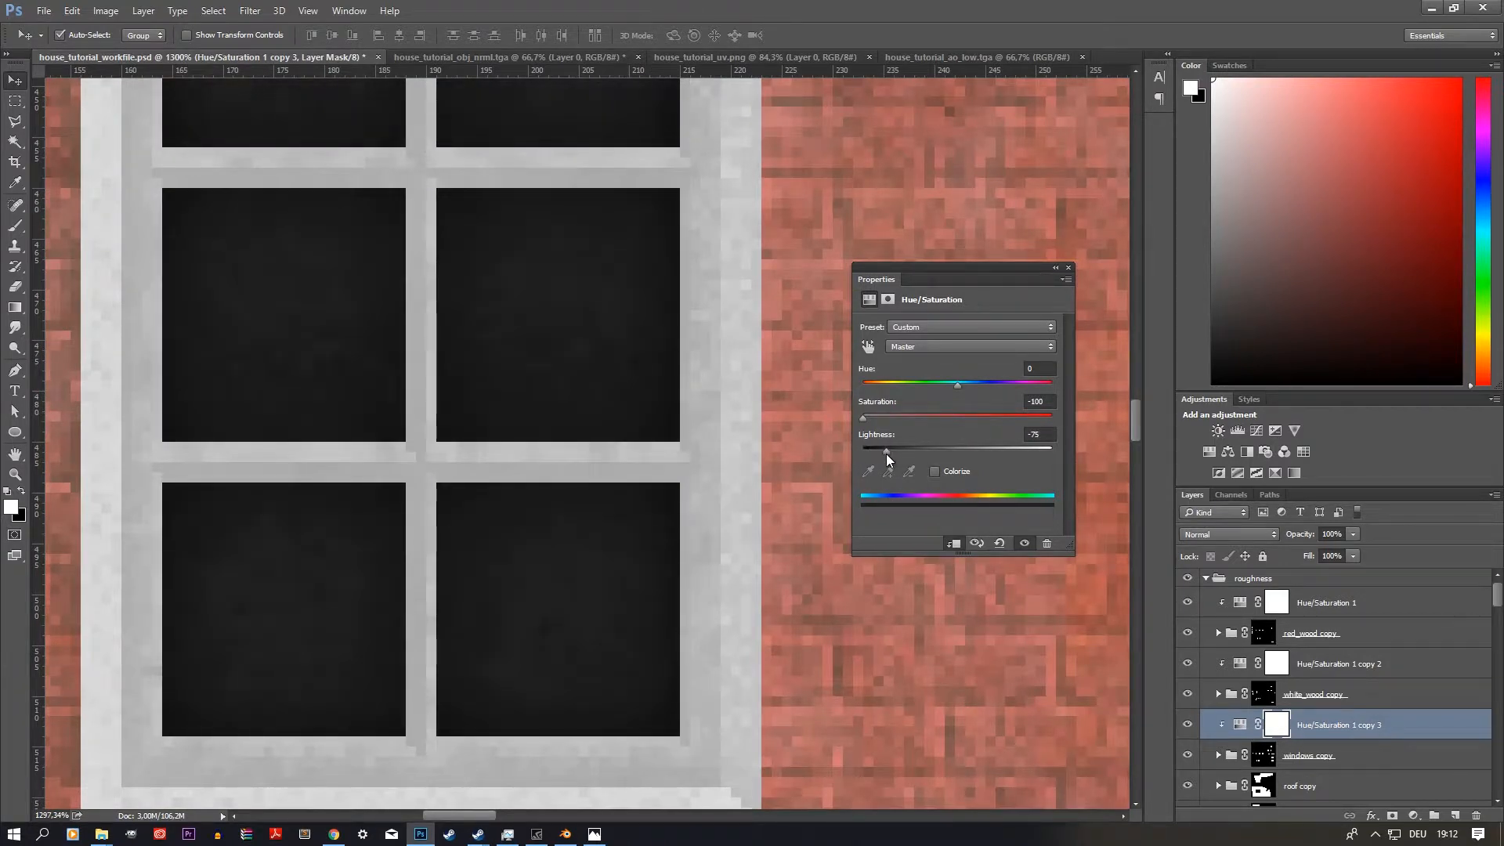
scroll(502, 535, "down", 6, "alt")
scroll(502, 535, "down", 6, "alt")
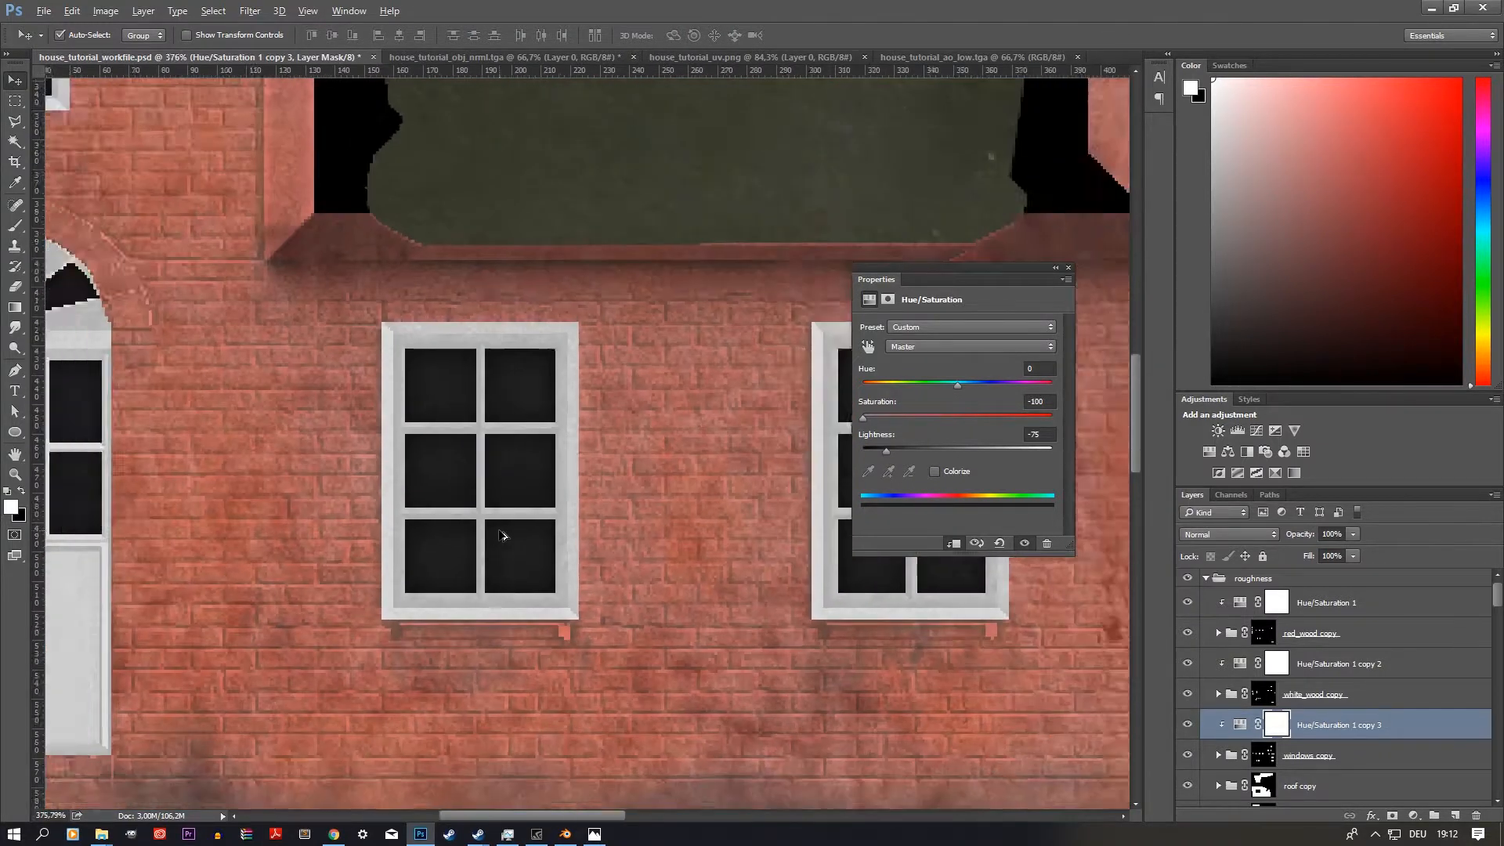
scroll(502, 535, "down", 6, "alt")
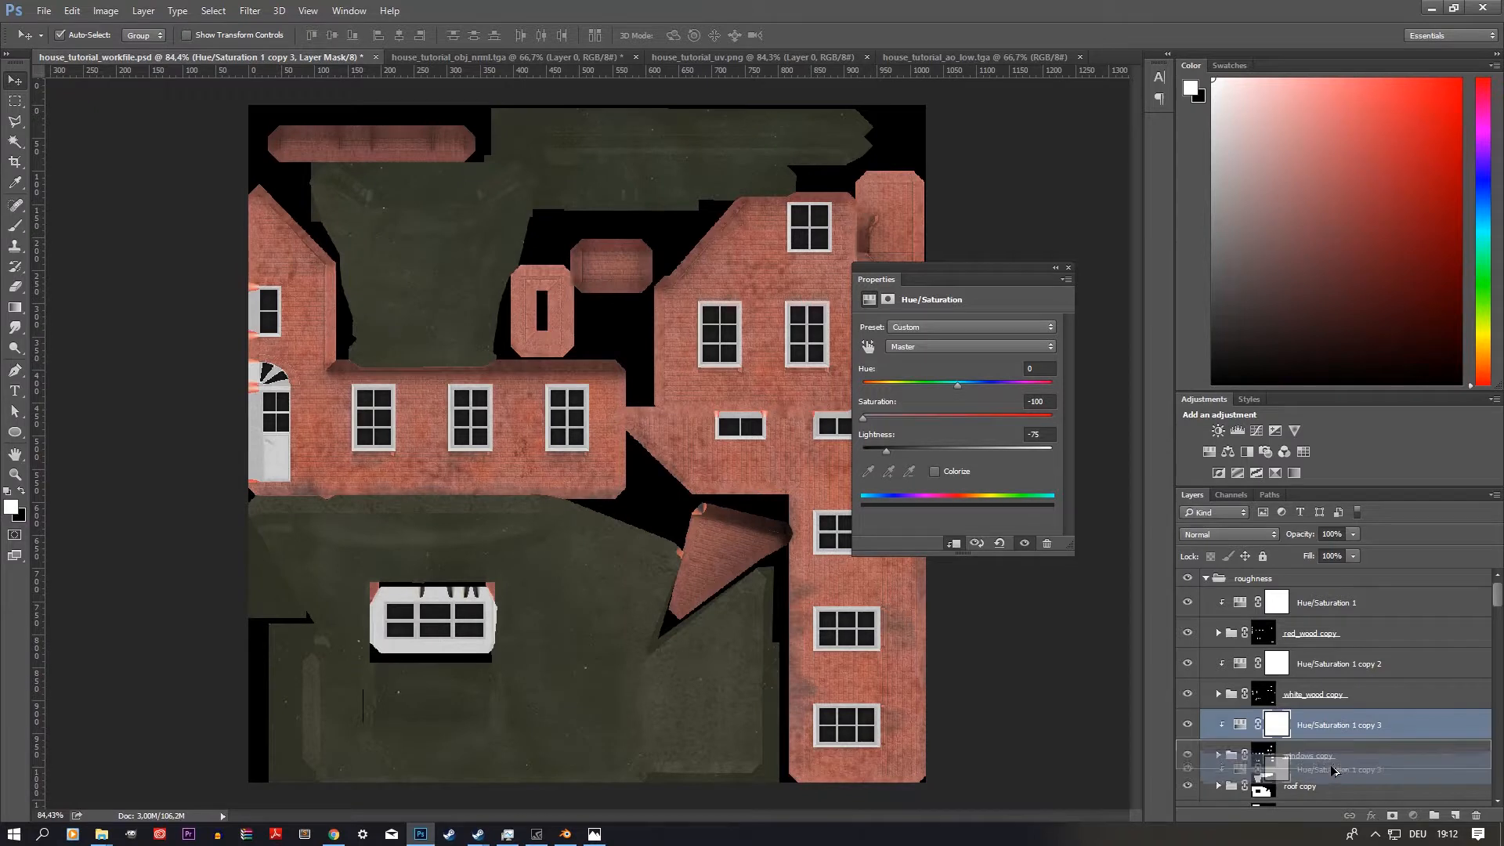
Step: Set the Lightness of the windows group's Hue/Saturation adjustment to -66, judging the panes up close
left_click(1304, 755)
scroll(1300, 749, "down", 1)
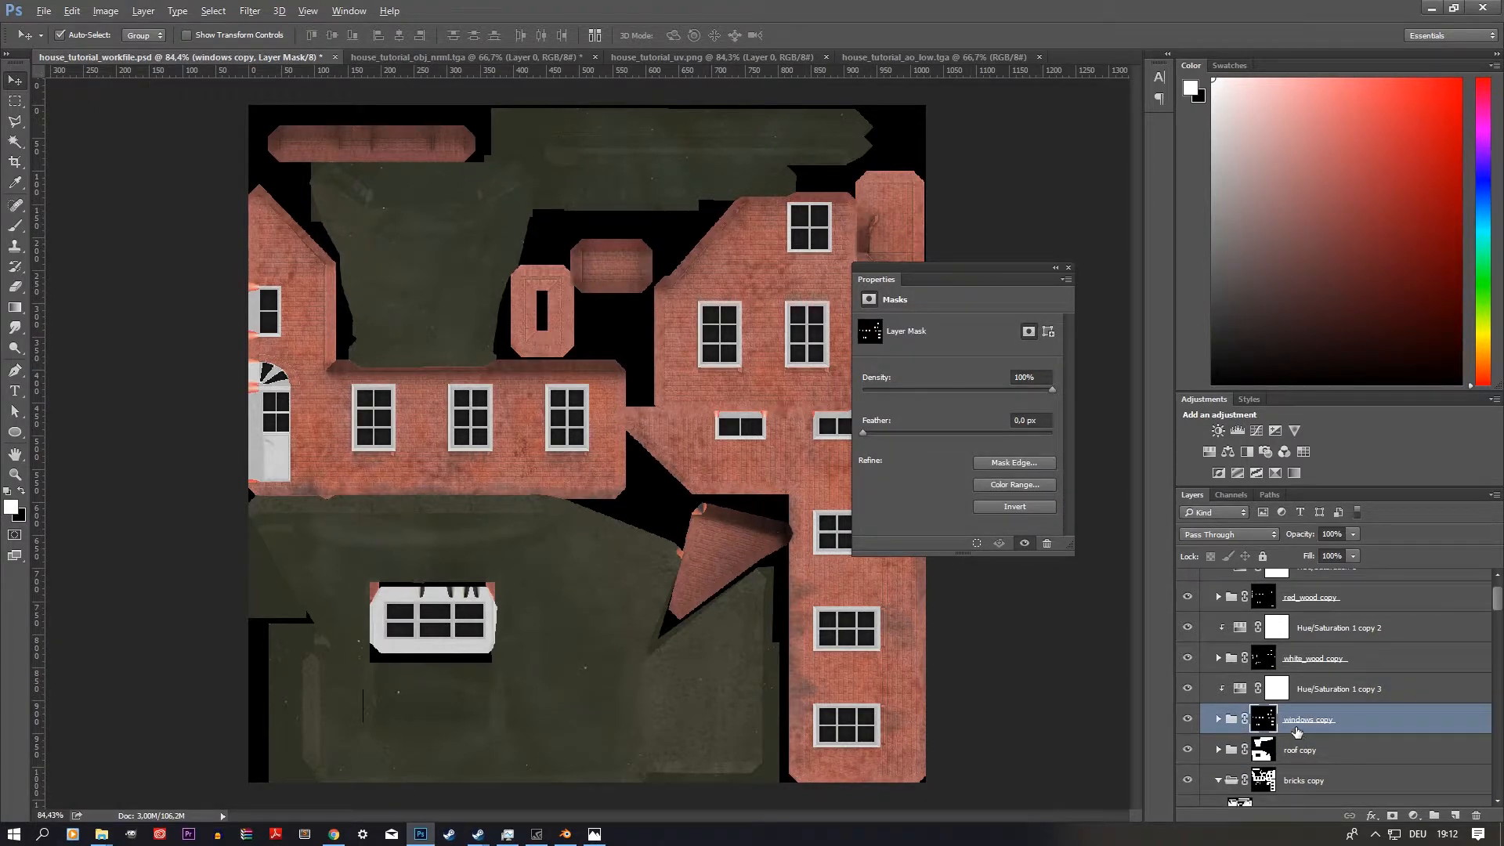
key("alt")
scroll(473, 495, "up", 16, "alt")
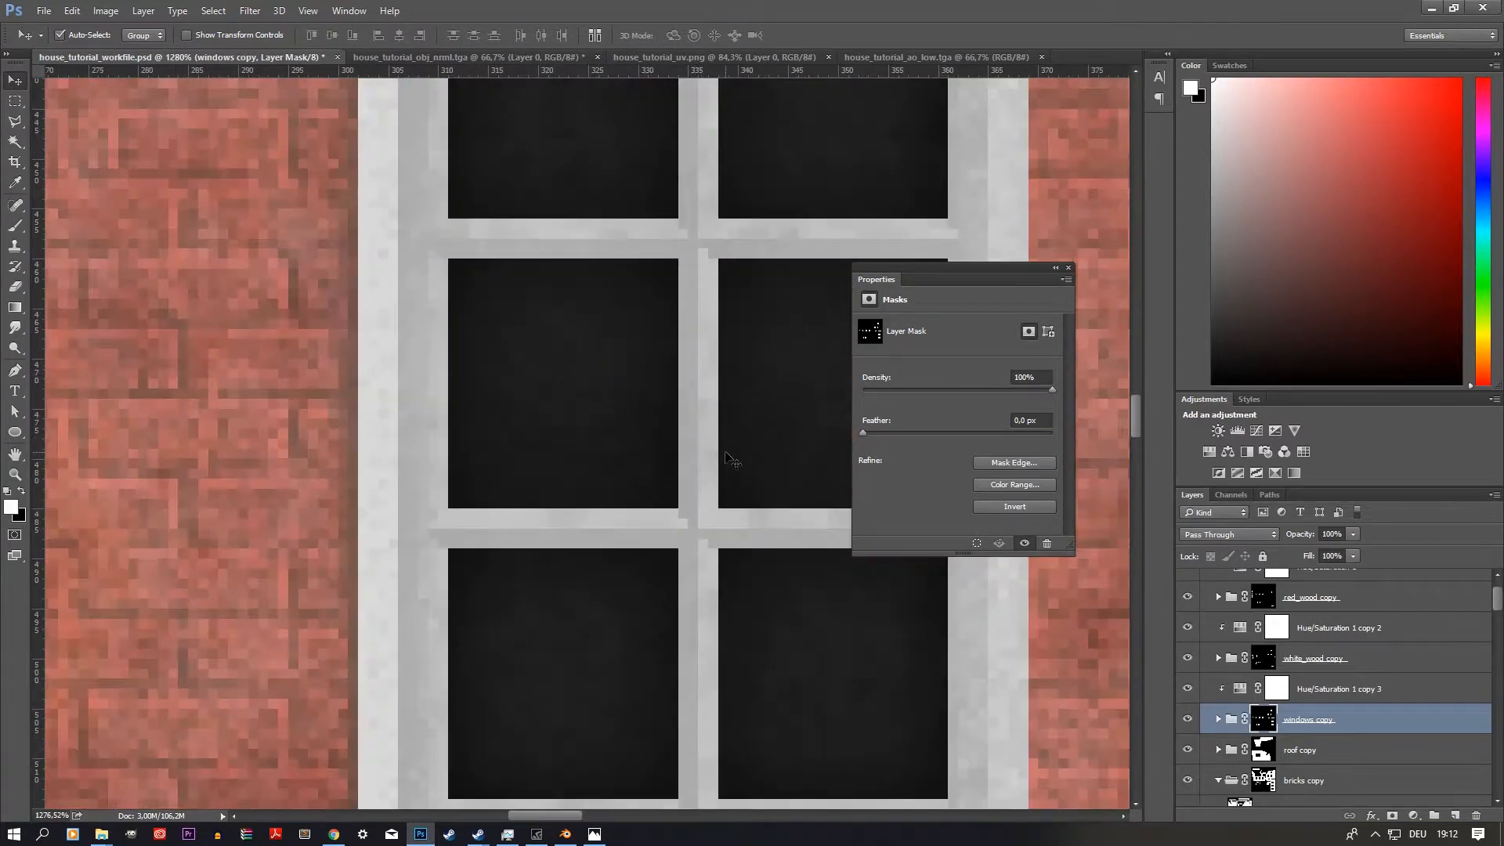
left_click(1227, 689)
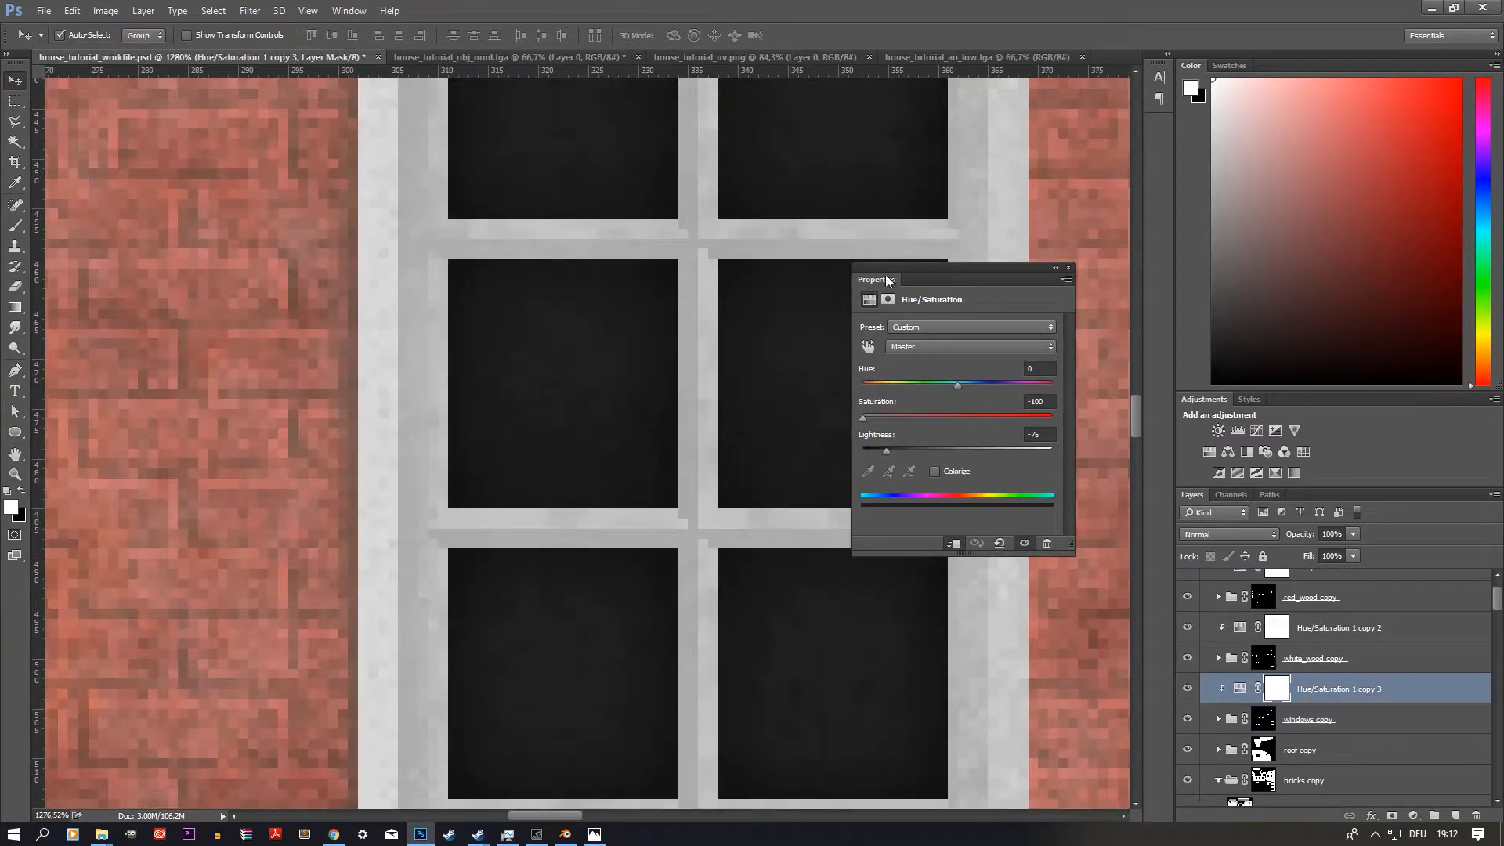
mouse_move(883, 453)
left_mouse_down()
mouse_move(943, 453)
mouse_move(881, 457)
mouse_move(912, 449)
mouse_move(883, 450)
mouse_move(896, 450)
left_mouse_up()
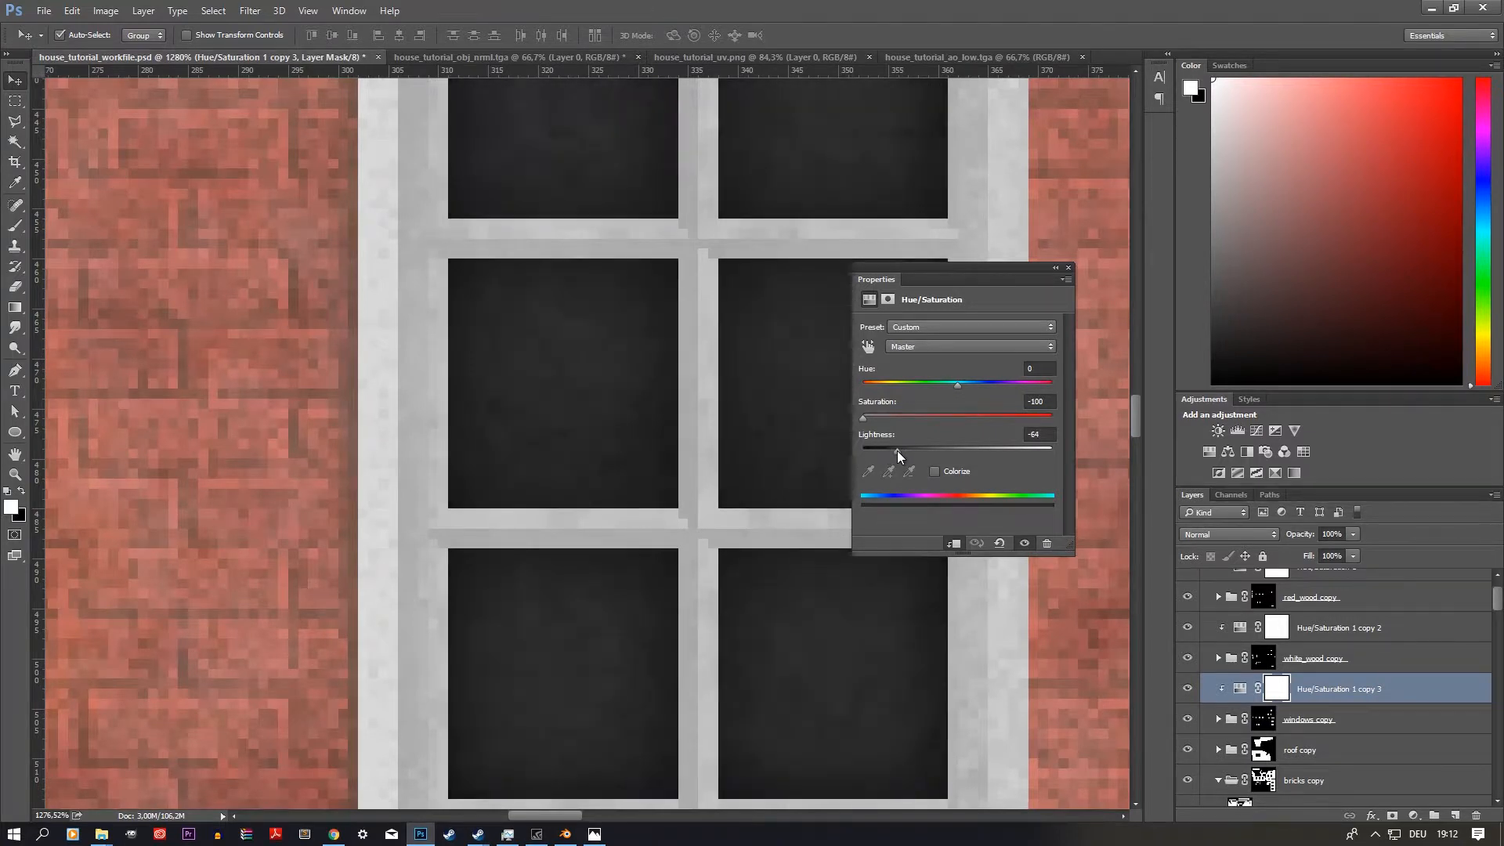
scroll(1216, 712, "down", 1)
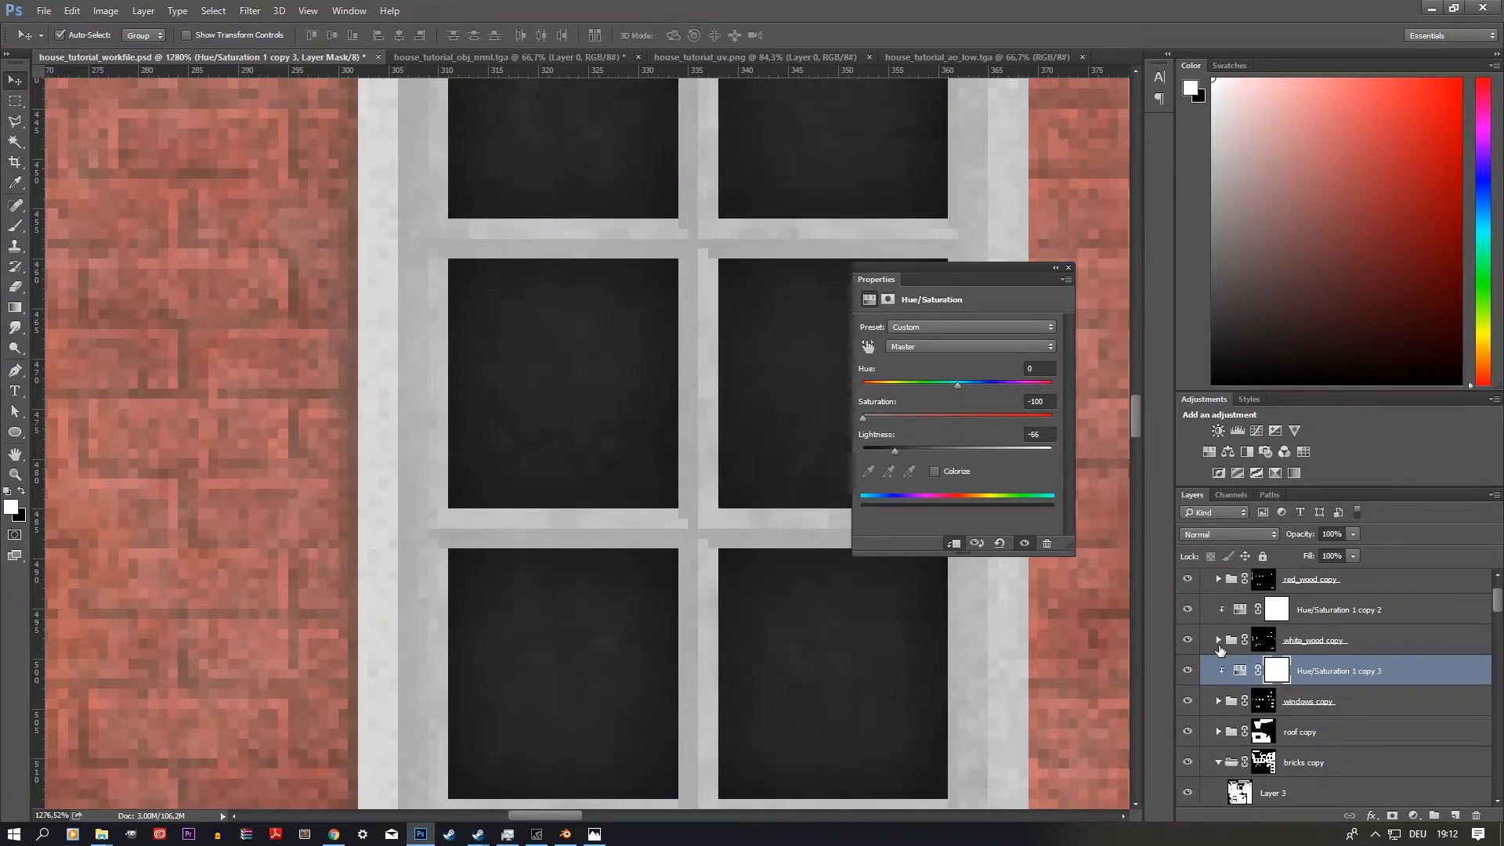
left_click(1219, 641)
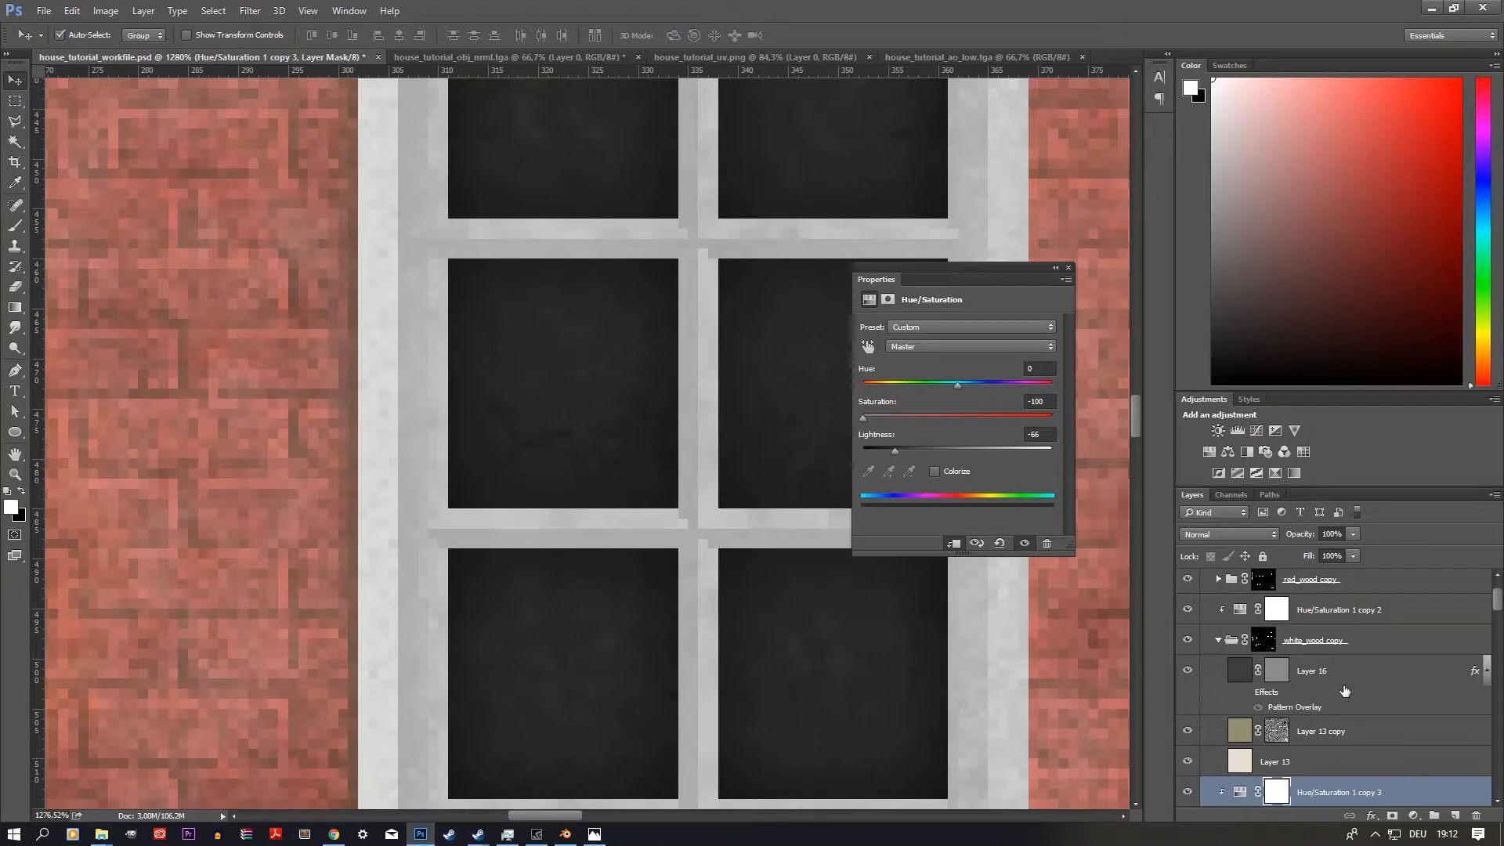
scroll(1344, 691, "down", 2)
scroll(1344, 691, "down", 2)
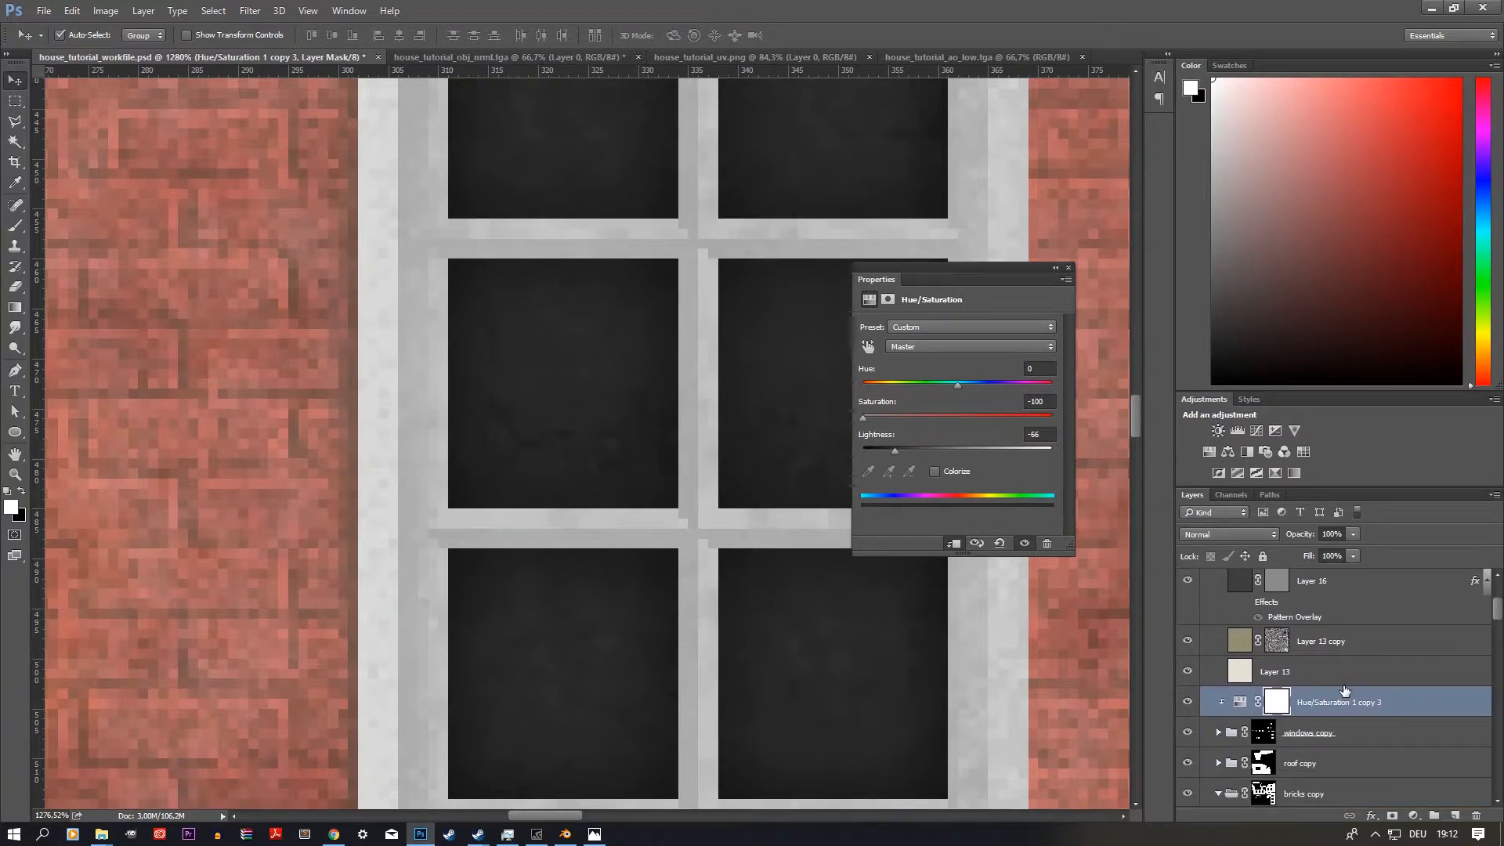
scroll(1339, 720, "up", 3)
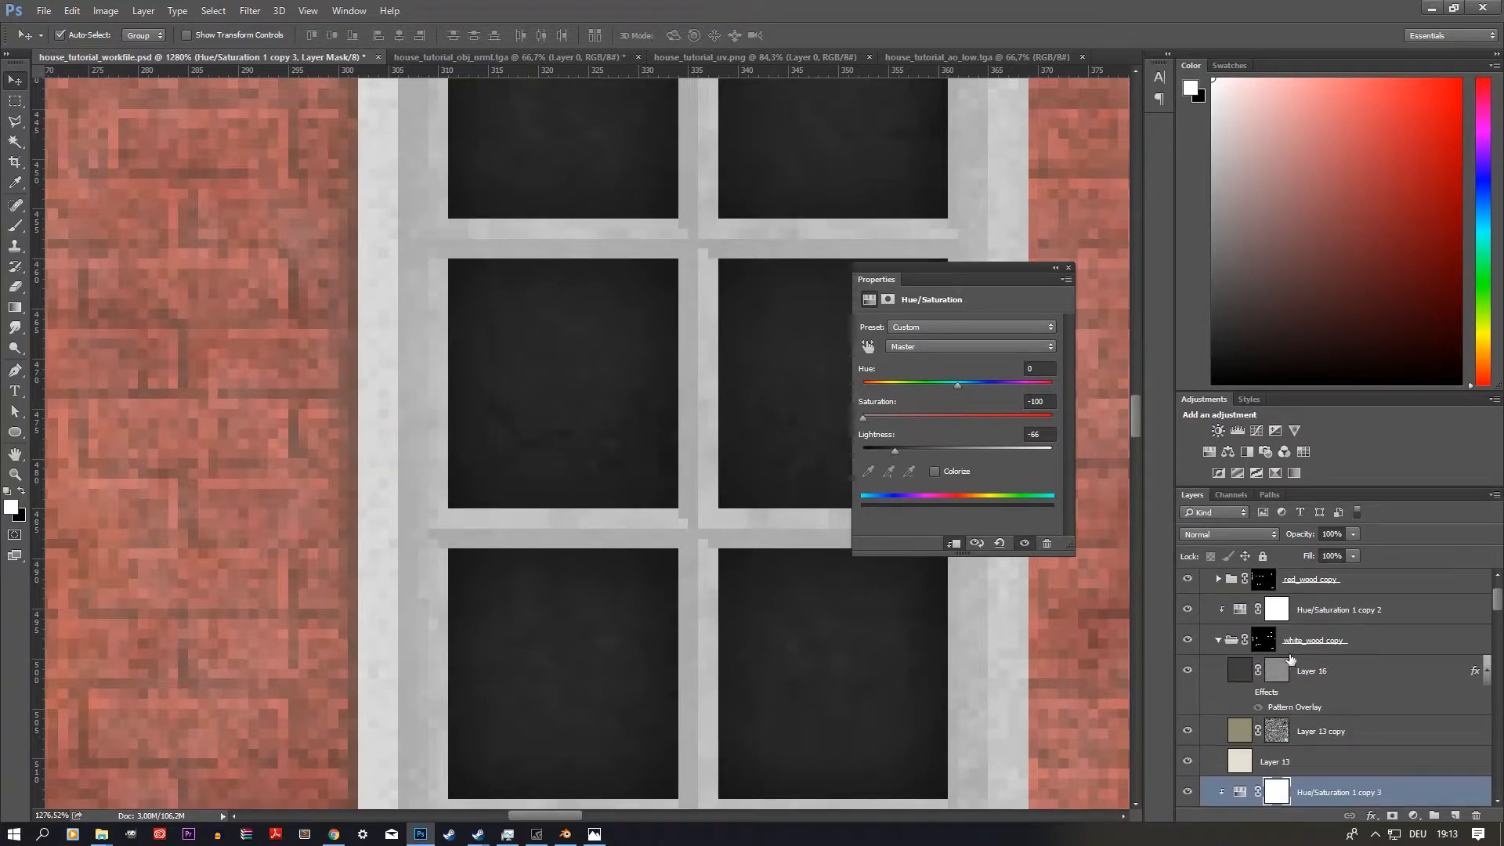
left_click(1218, 640)
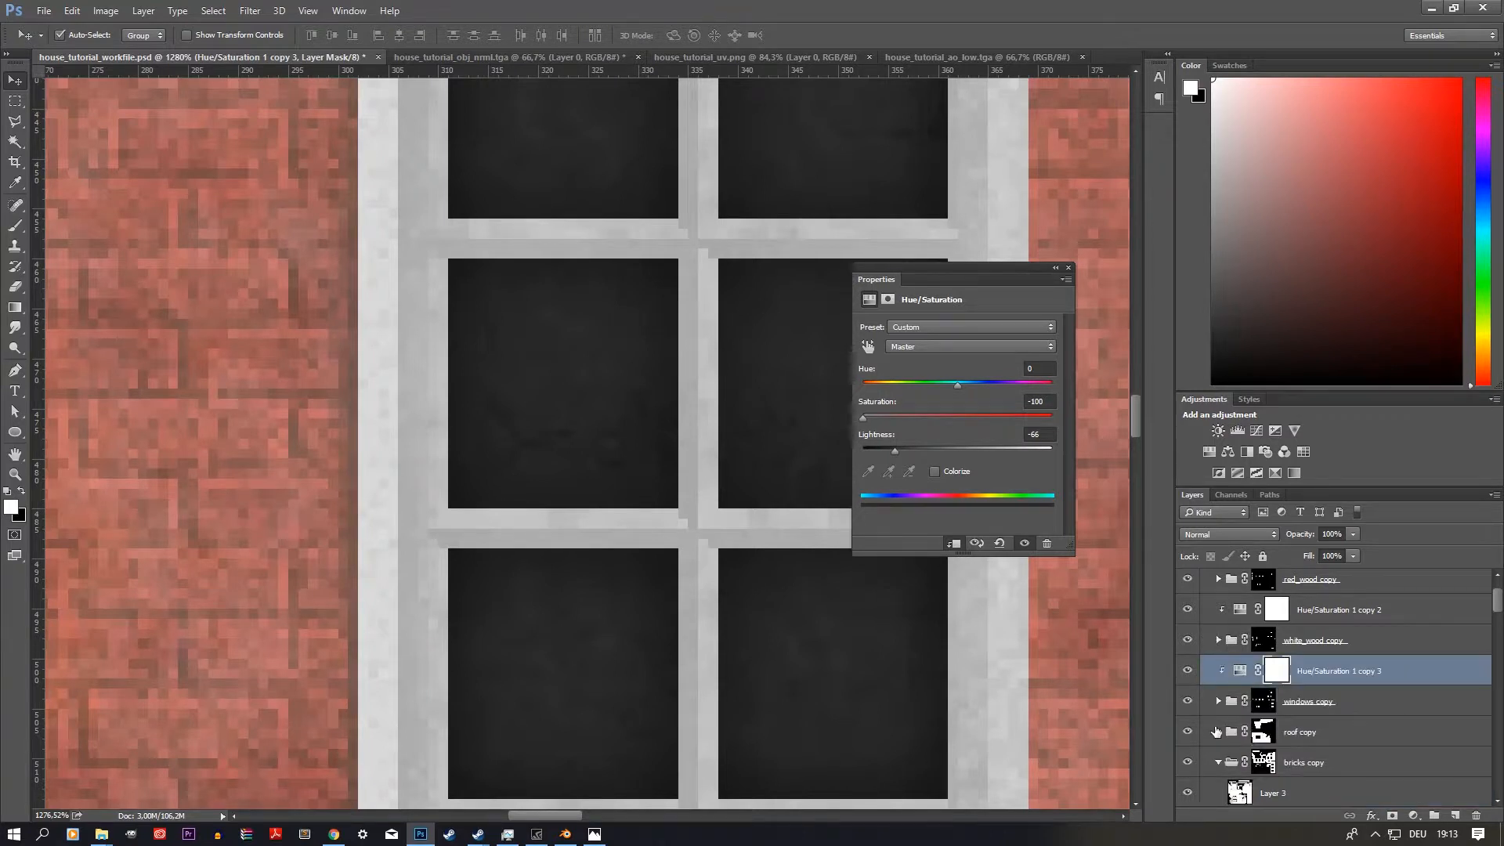
Step: Invert the layer mask of Layer 11 inside the windows copy group, checking the mask on its own and the resulting panes
scroll(1331, 709, "down", 2)
left_click(1277, 679)
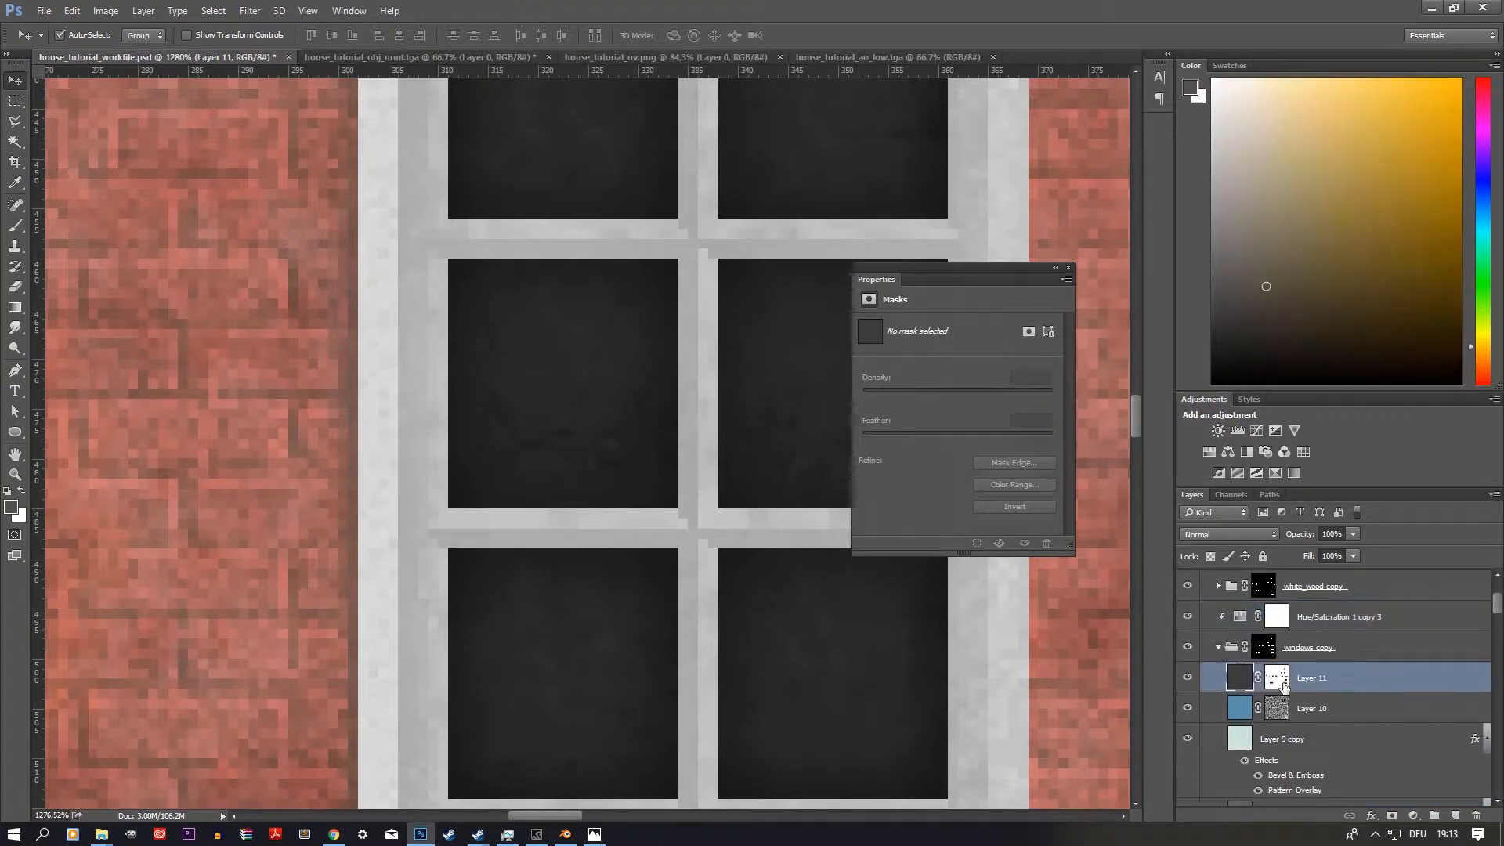
left_click(1278, 679, "alt")
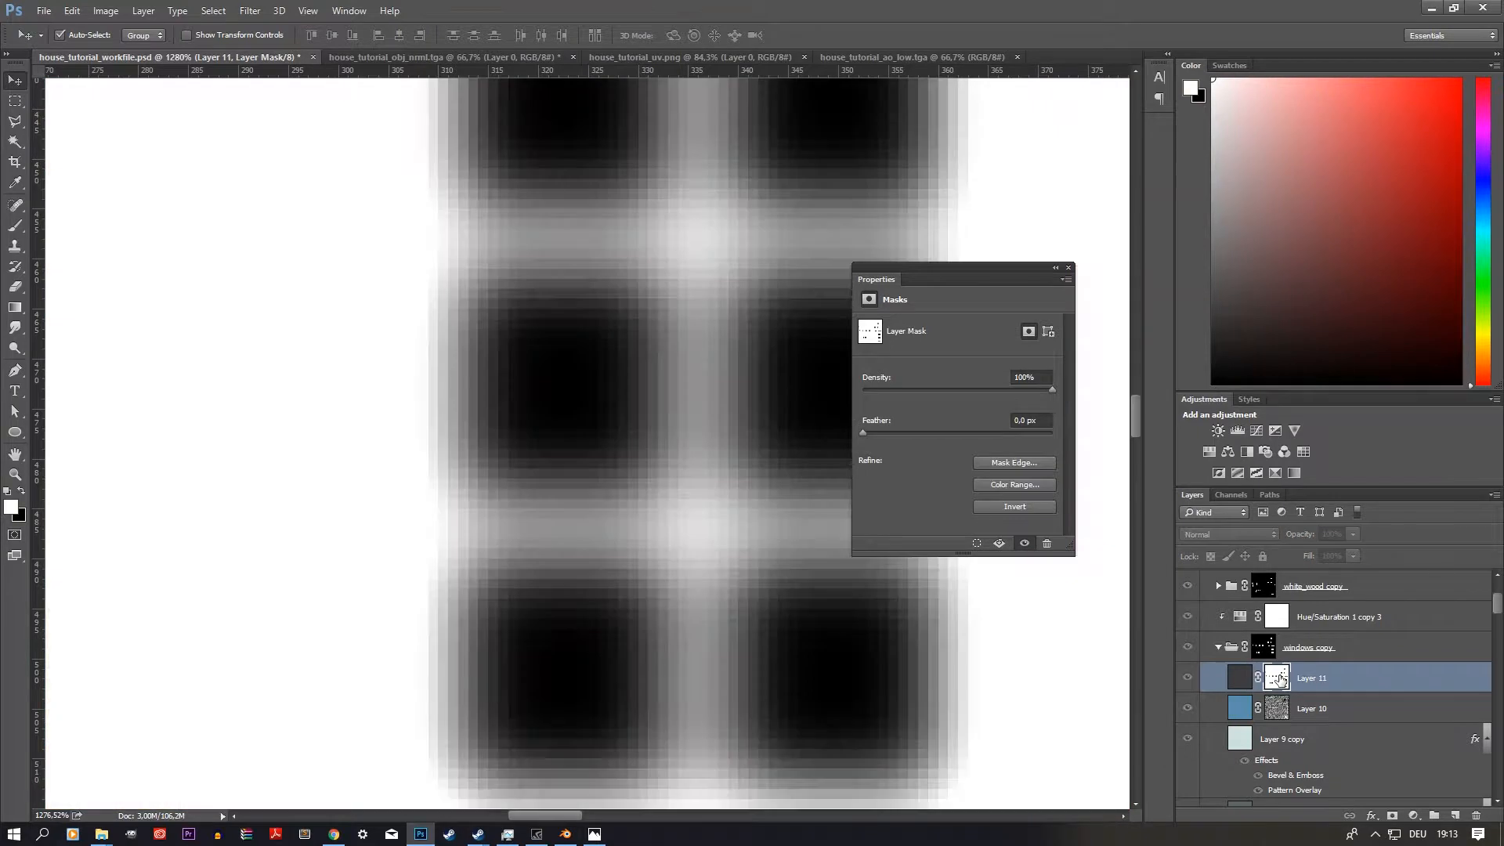
key("ctrl+i")
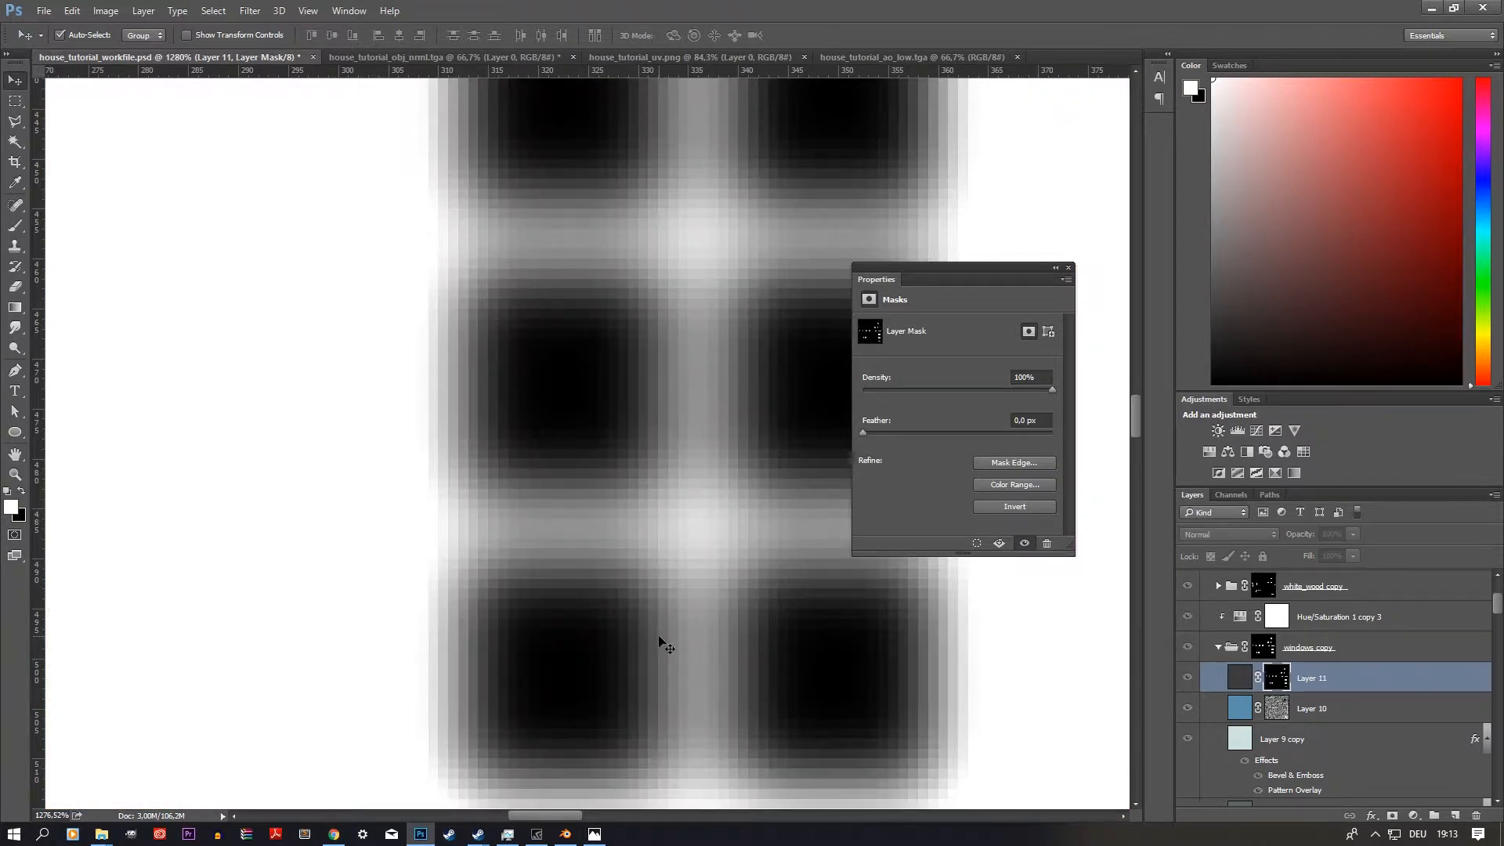
left_click(1278, 681, "alt")
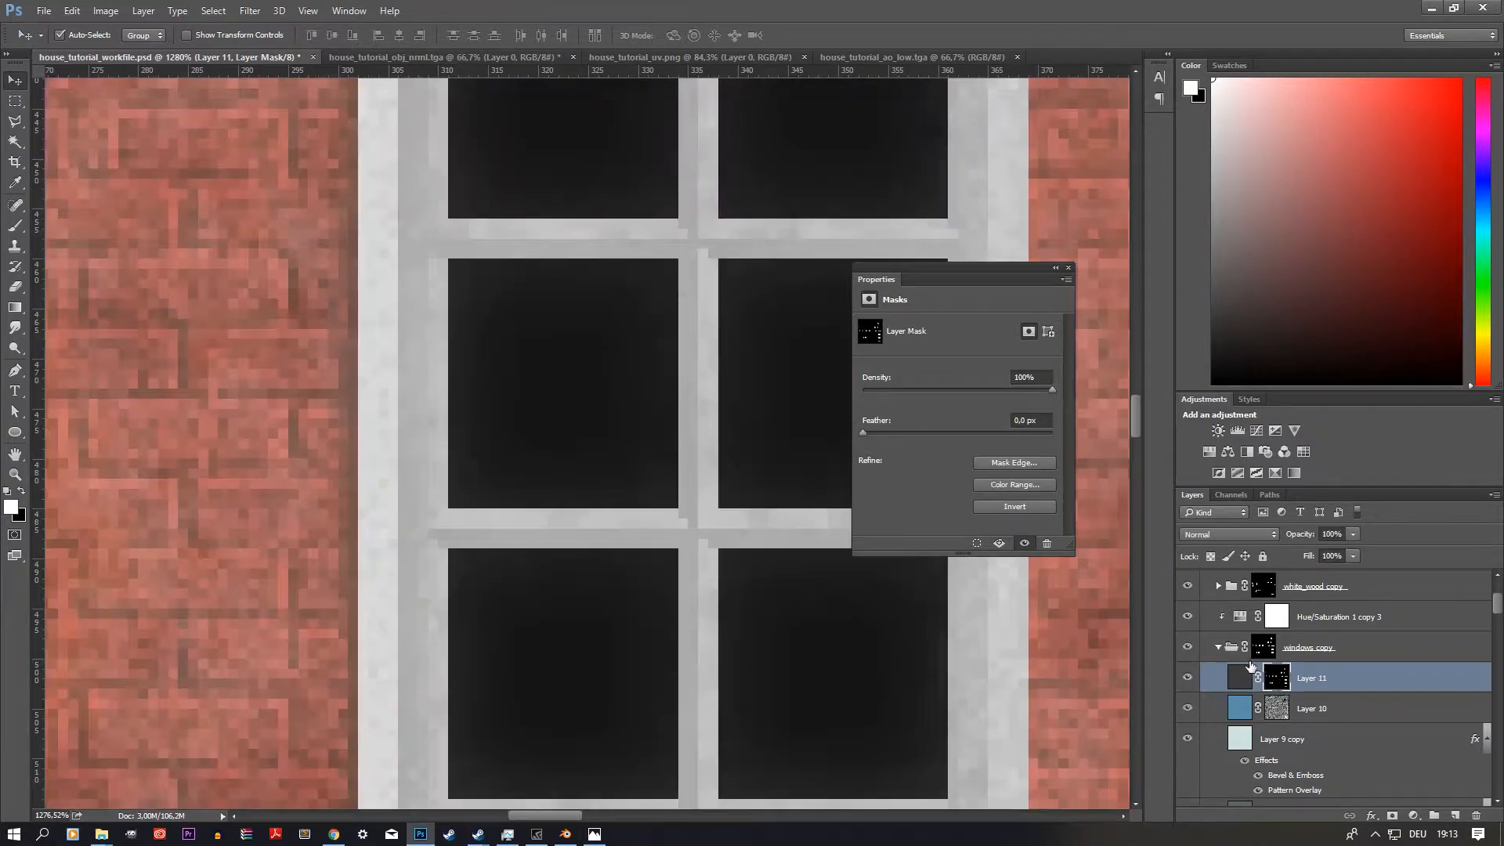
scroll(836, 599, "down", 6, "alt")
scroll(708, 598, "up", 6, "alt")
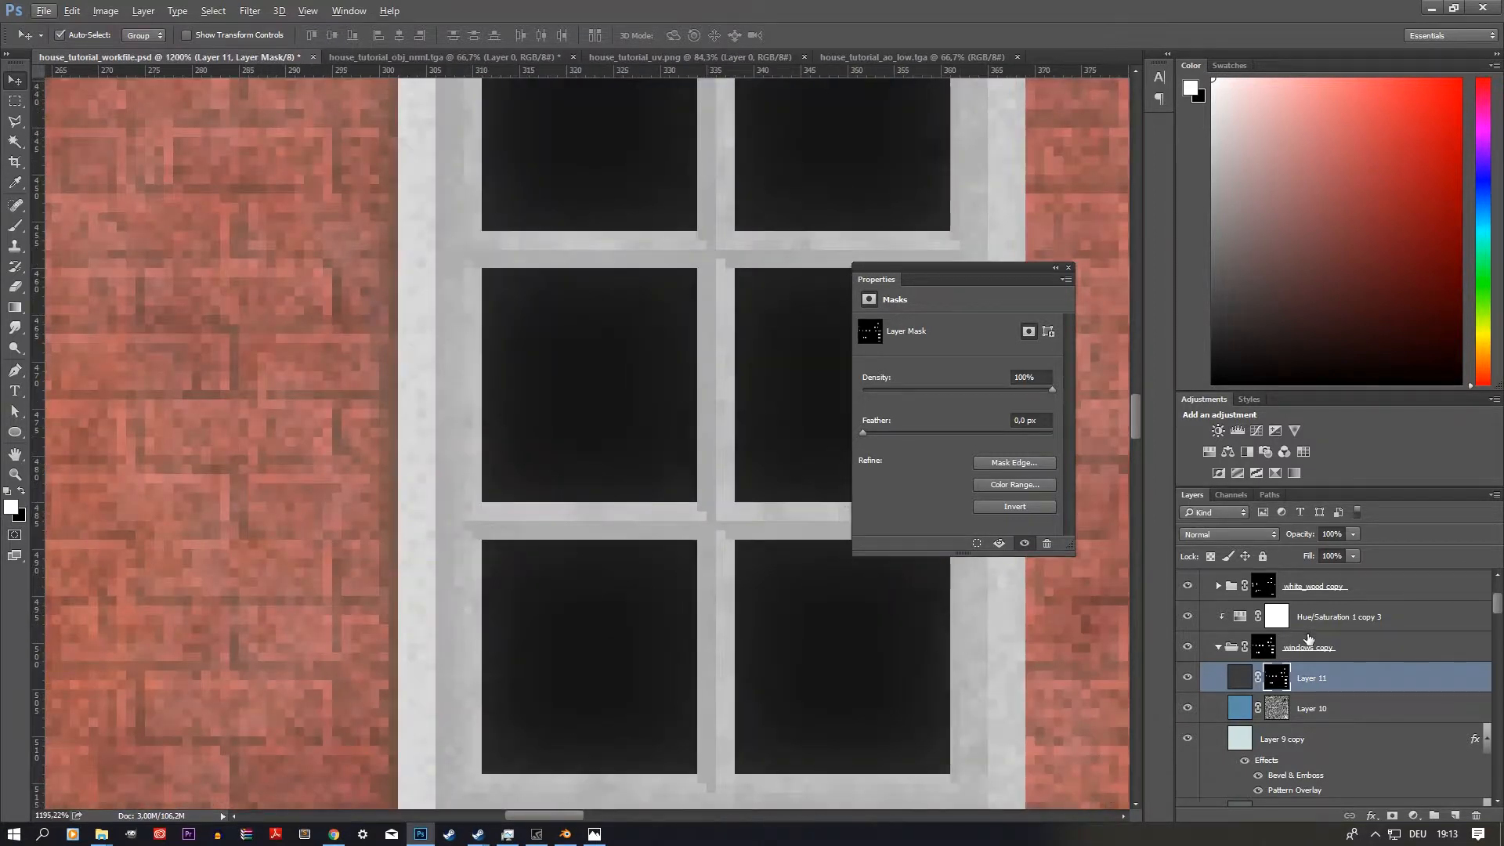
Step: Darken the Hue/Saturation adjustment clipped to the windows copy group to a Lightness of -78
left_click(1233, 623)
left_click_drag(895, 448, 881, 453)
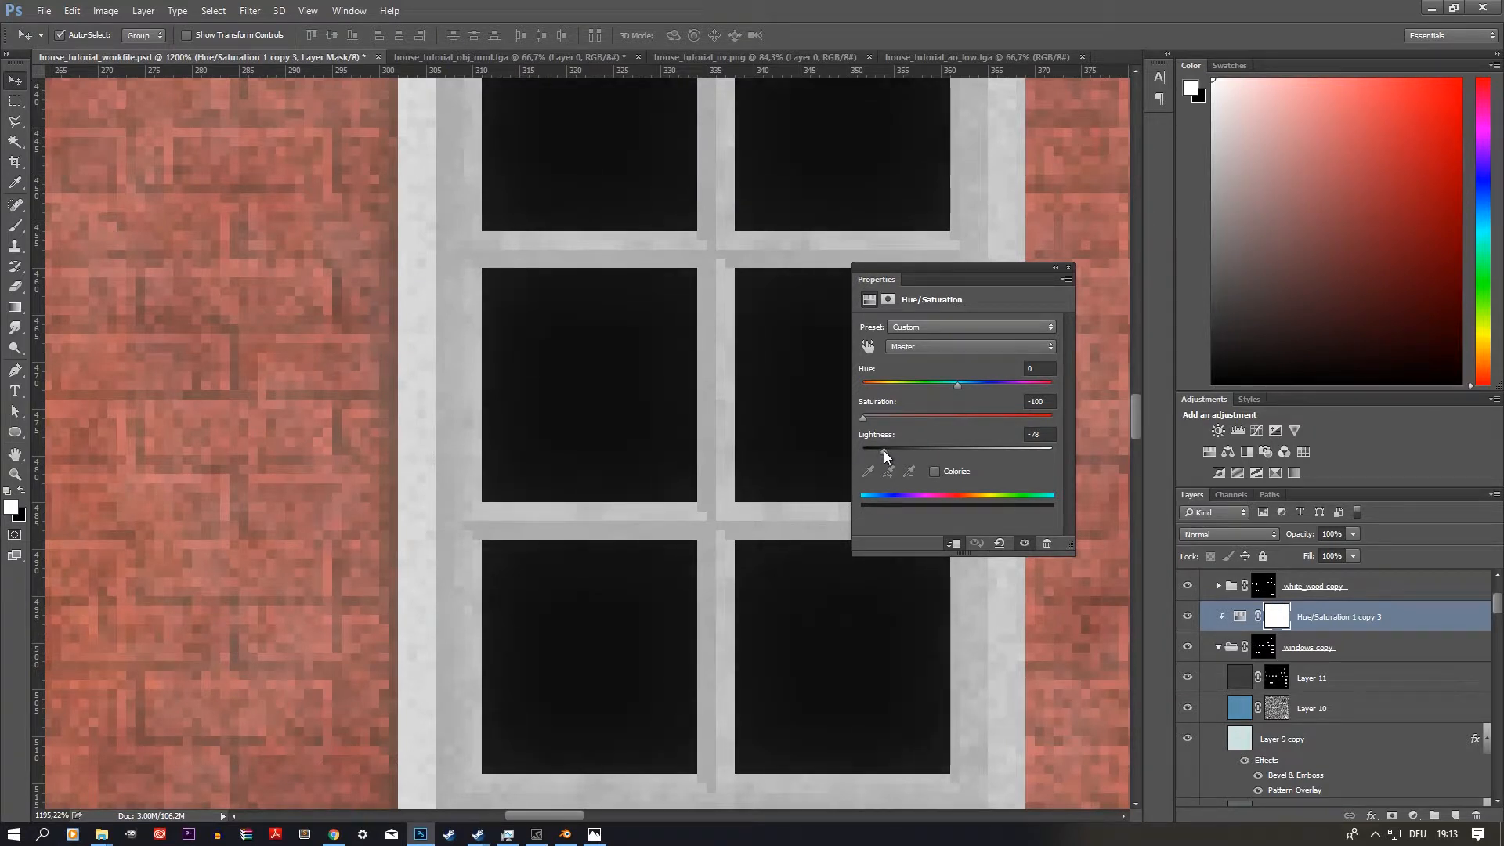
scroll(622, 501, "down", 10, "alt")
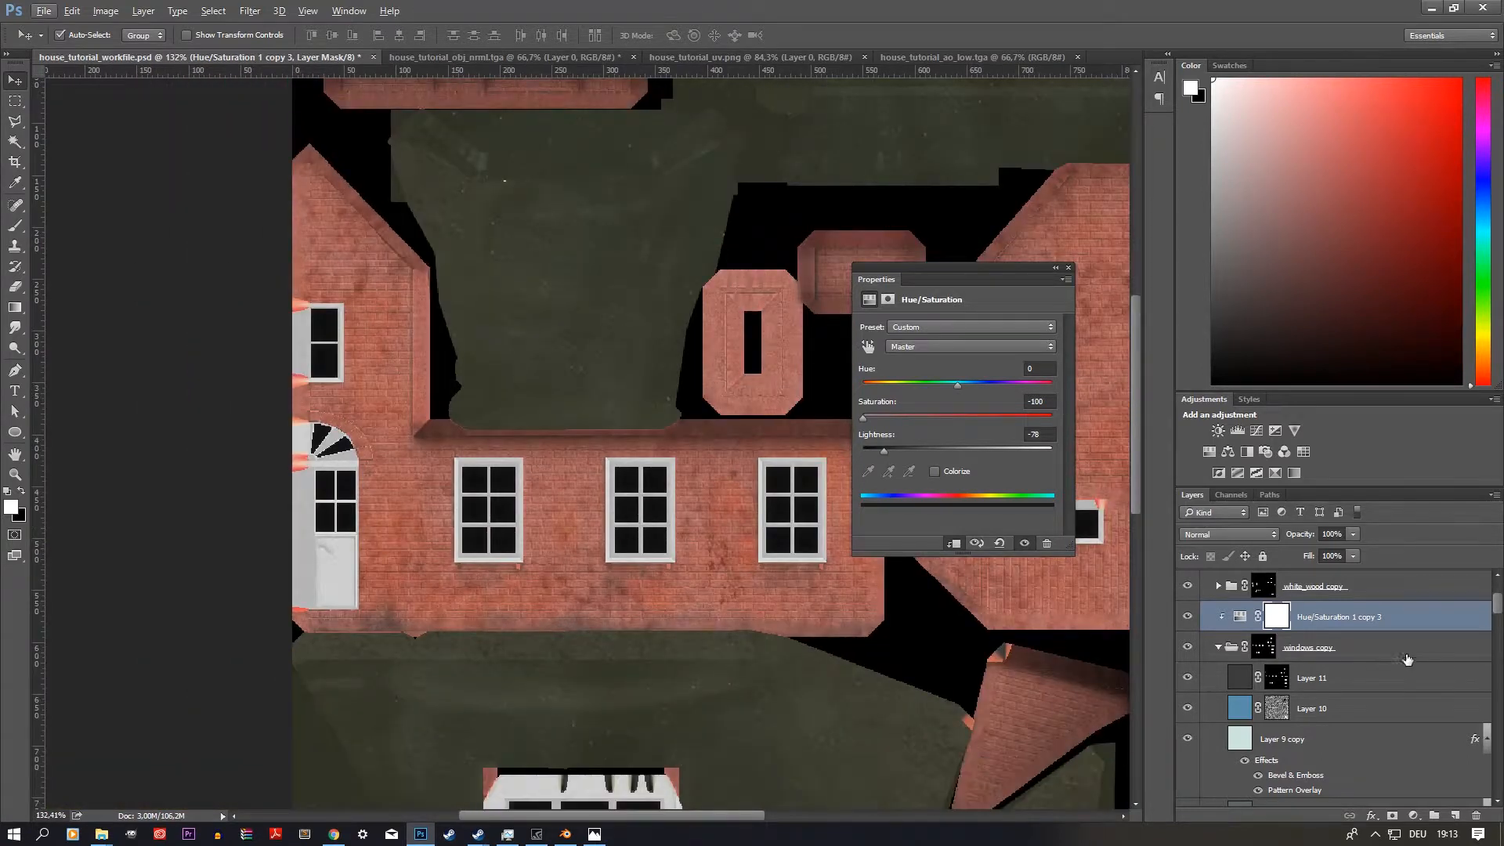
Step: Collapse the windows copy group, then duplicate its Hue/Saturation adjustment above the roof copy group and clip it to that group
left_click(1349, 649)
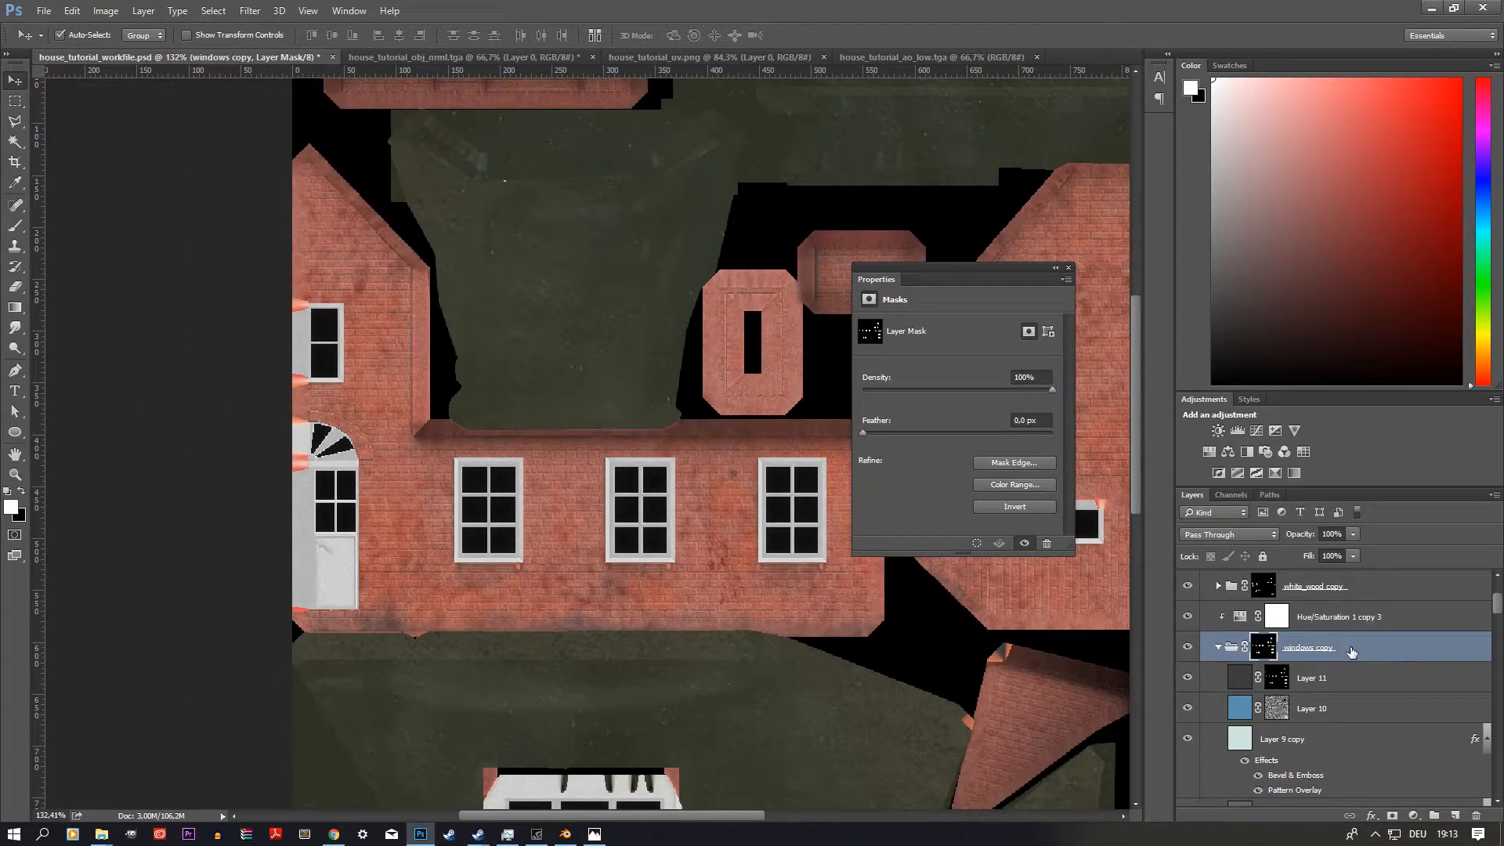
left_click(1219, 646)
left_click(1334, 621)
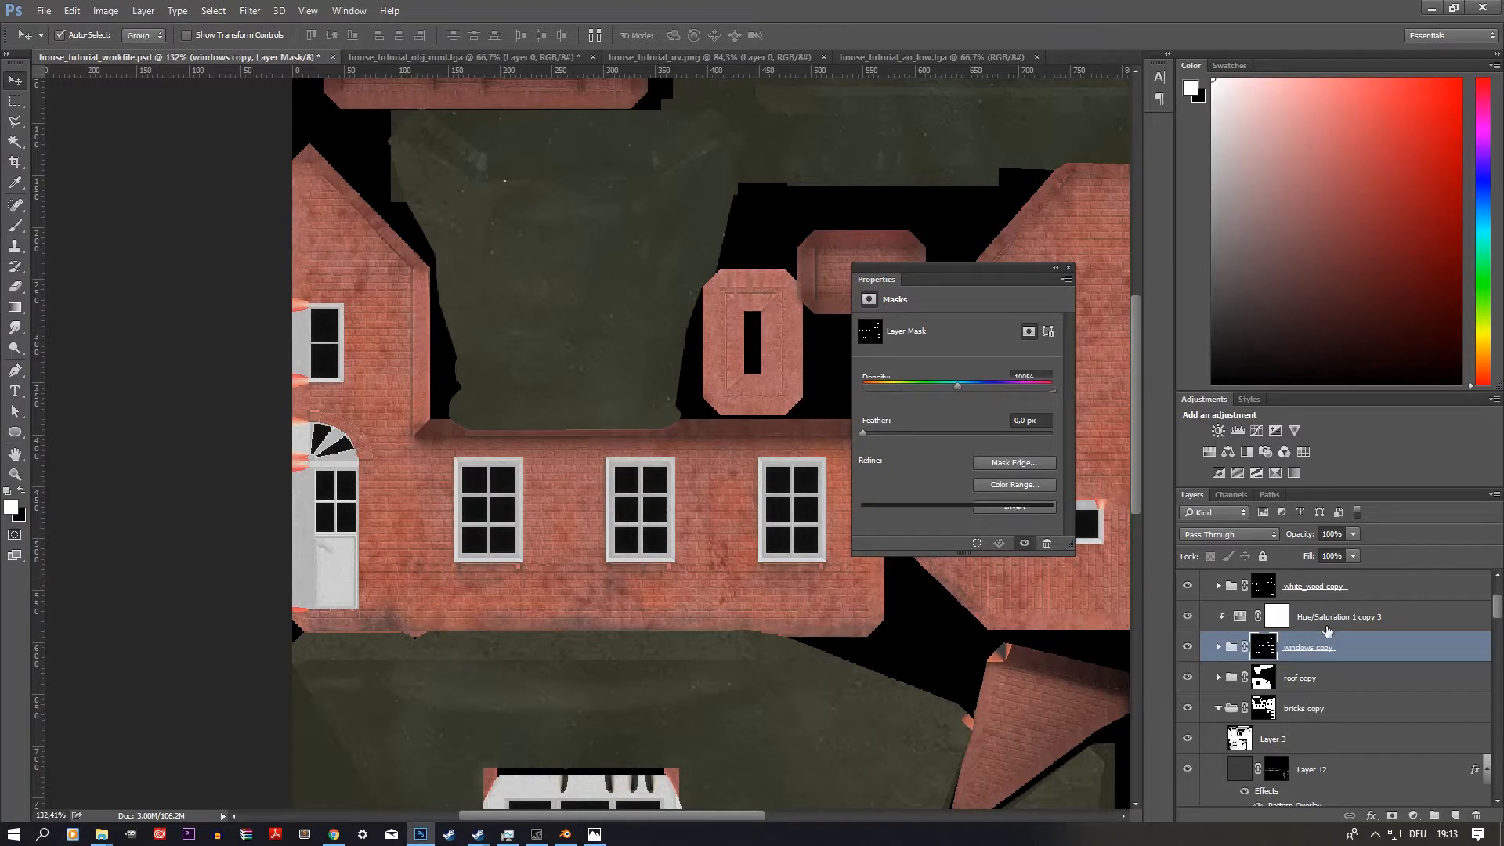
left_click_drag(1328, 672, 1324, 674, "alt")
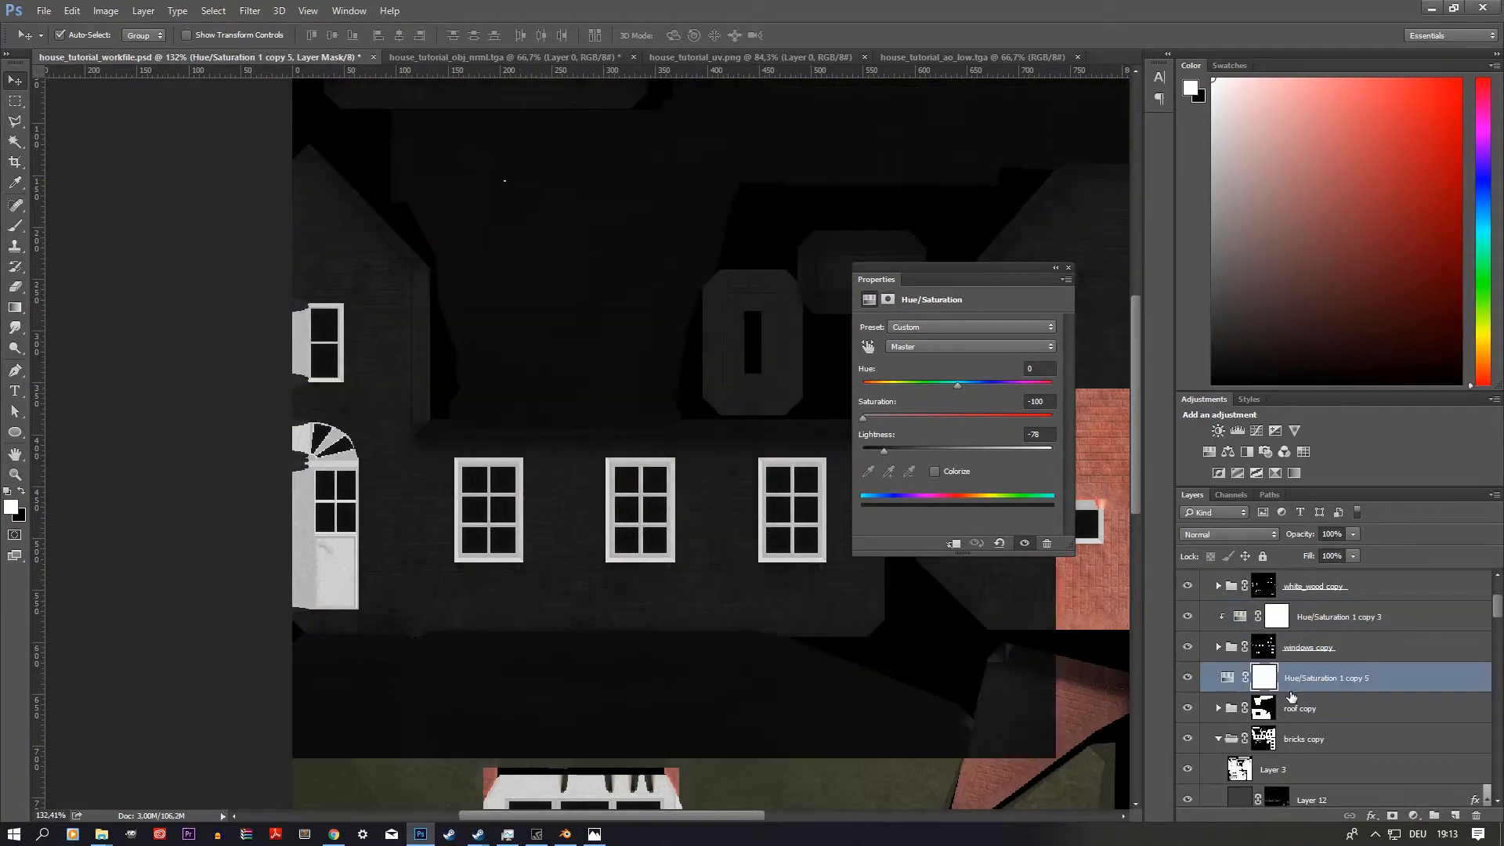
left_click(1293, 688, "alt")
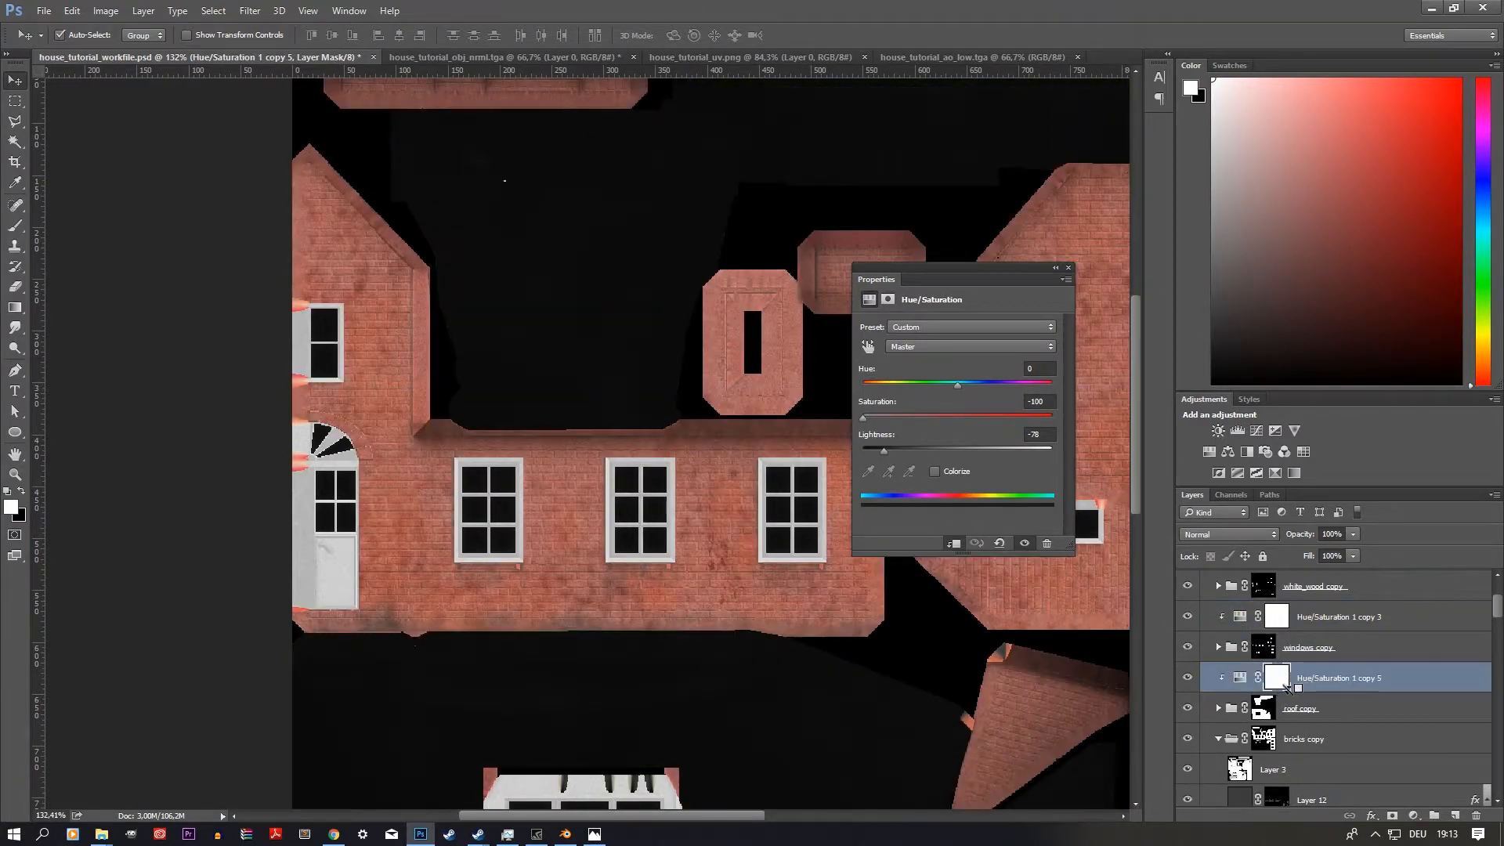
Step: Set the Lightness of the roof copy group's Hue/Saturation adjustment to +42 and check the roof areas up close
left_click_drag(884, 450, 998, 449)
scroll(616, 562, "down", 4, "alt")
scroll(616, 562, "down", 1, "alt")
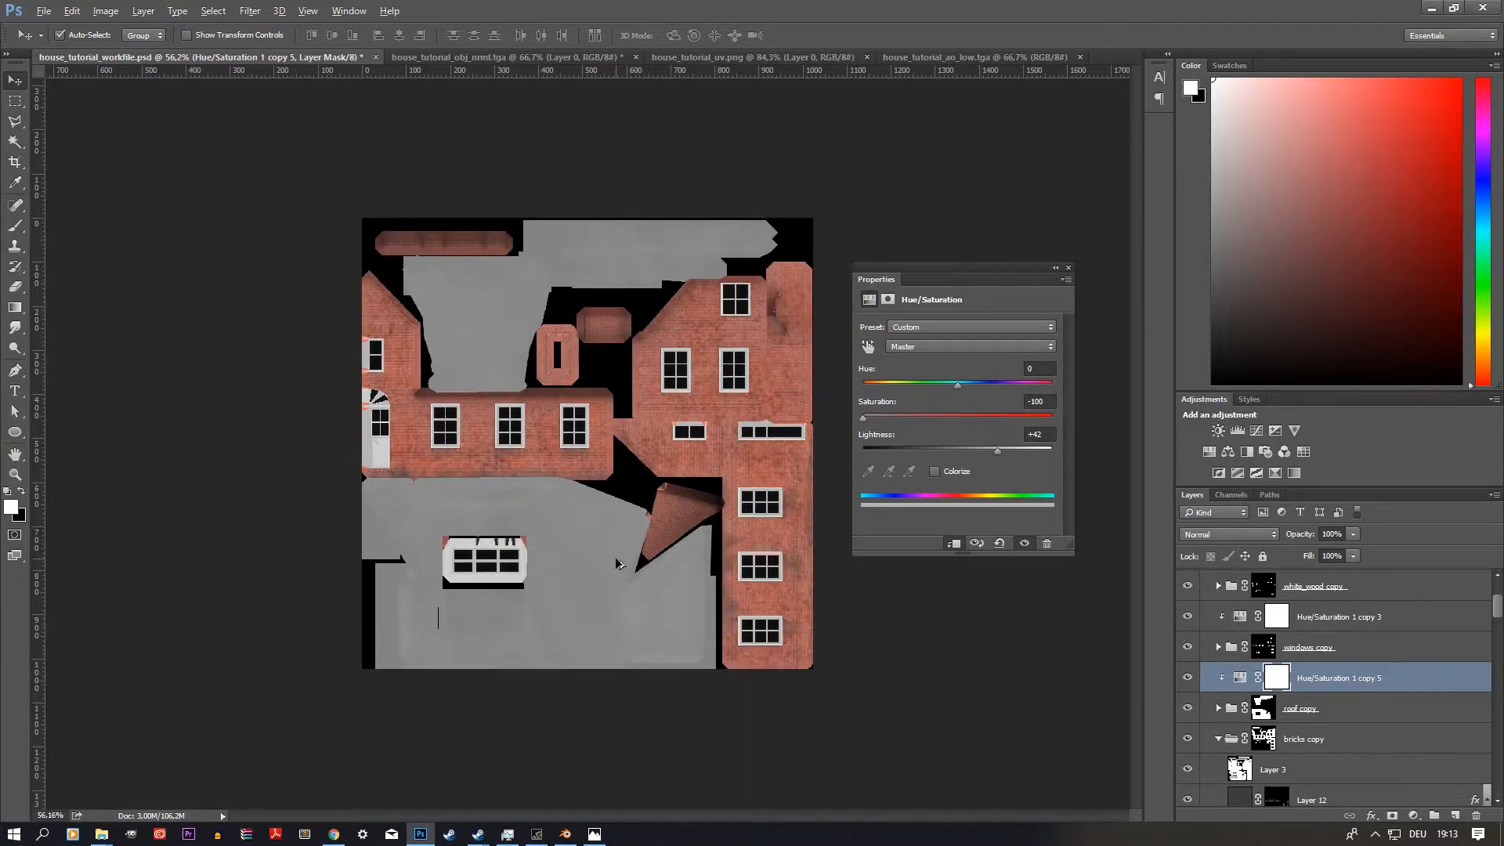
scroll(462, 595, "up", 6, "alt")
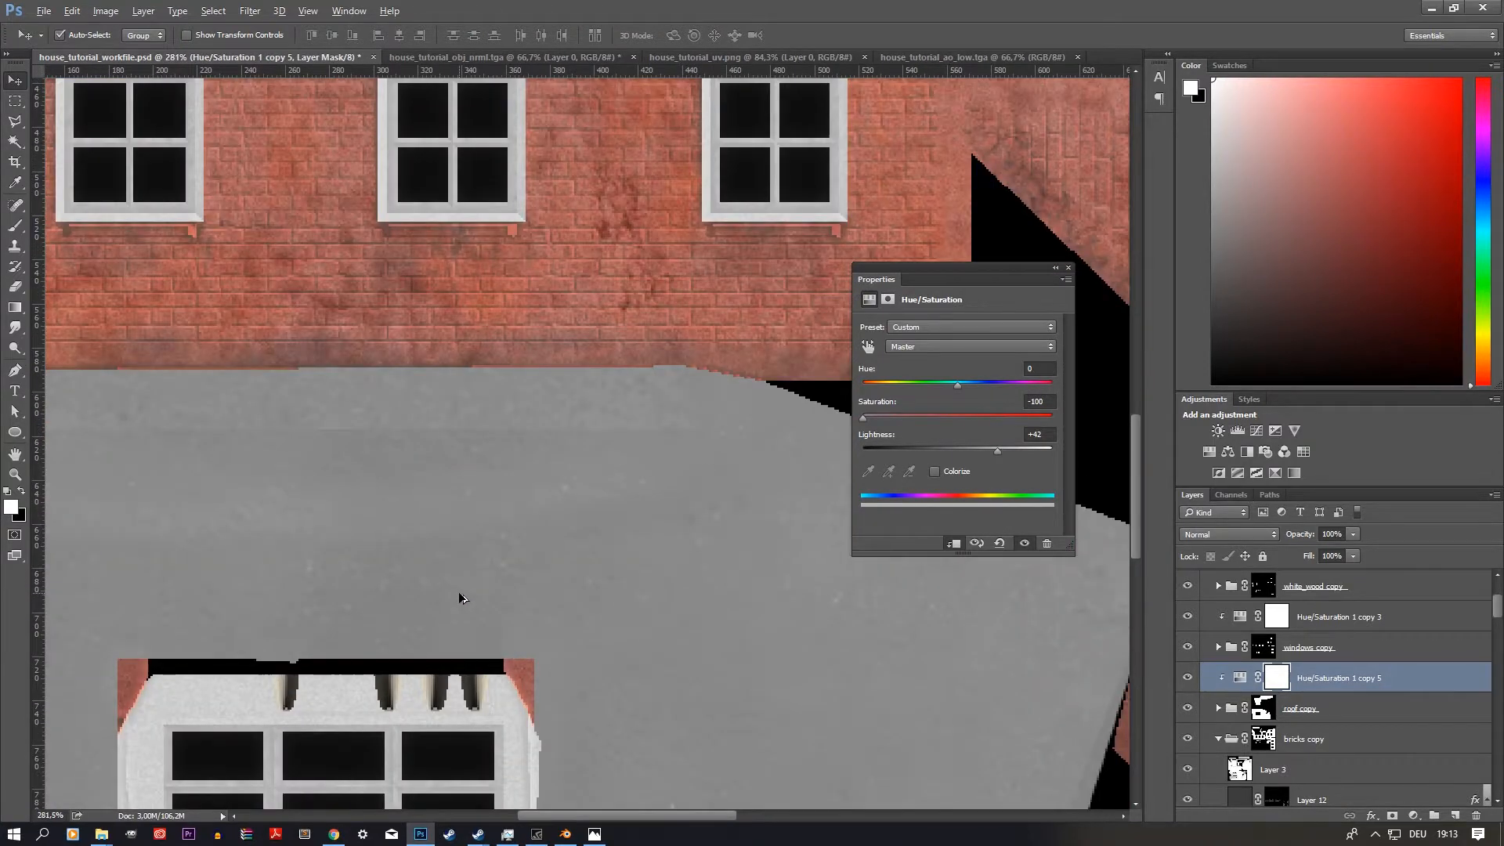
scroll(460, 601, "down", 3, "alt")
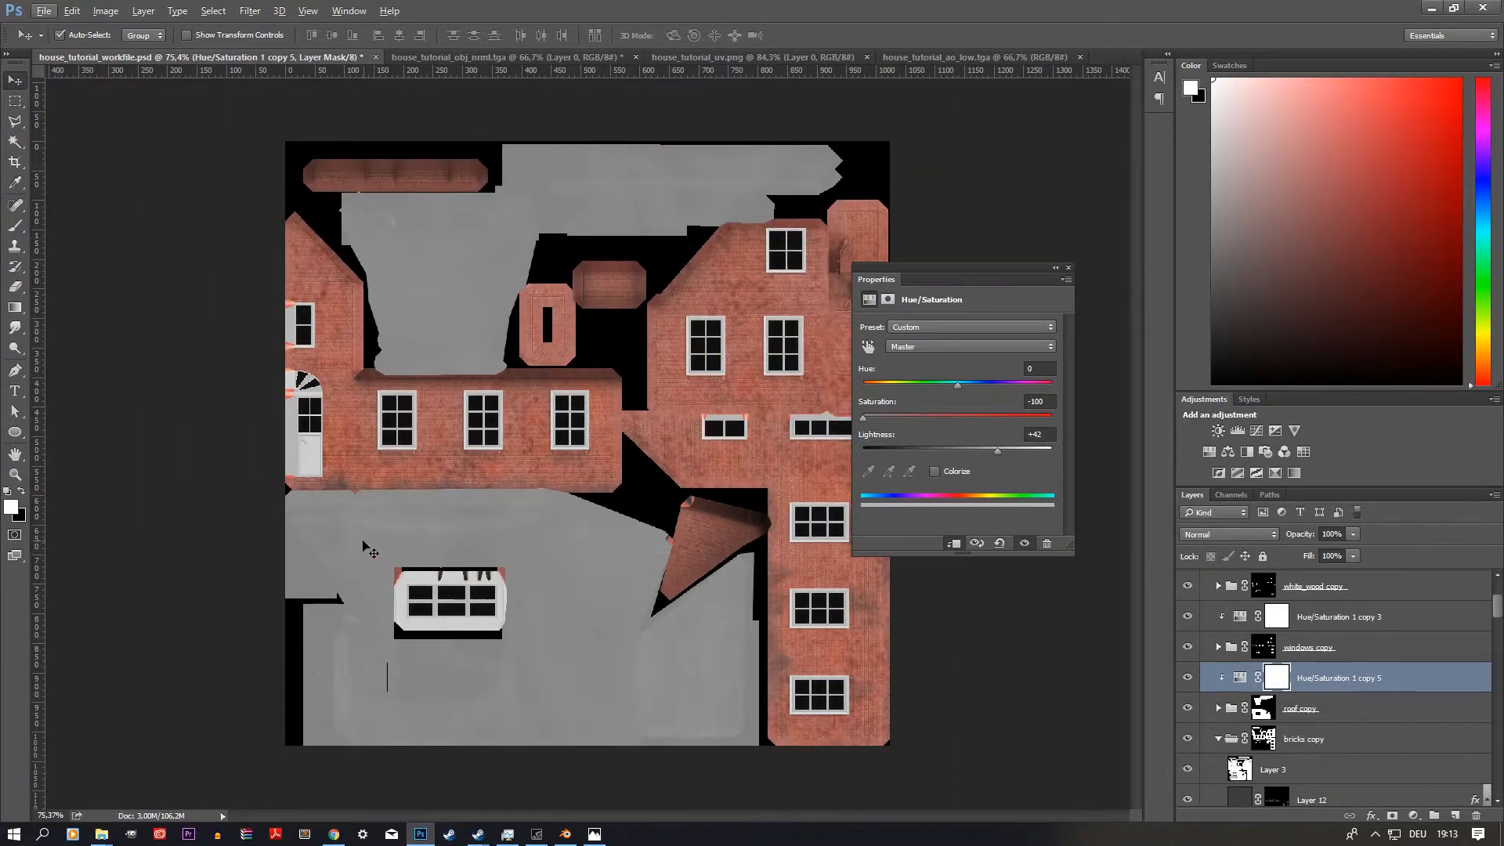
Step: Duplicate the roof's Hue/Saturation adjustment to directly above the bricks copy group and inspect the desaturated brick walls
left_click(1324, 682)
left_click_drag(1329, 666, 1336, 733)
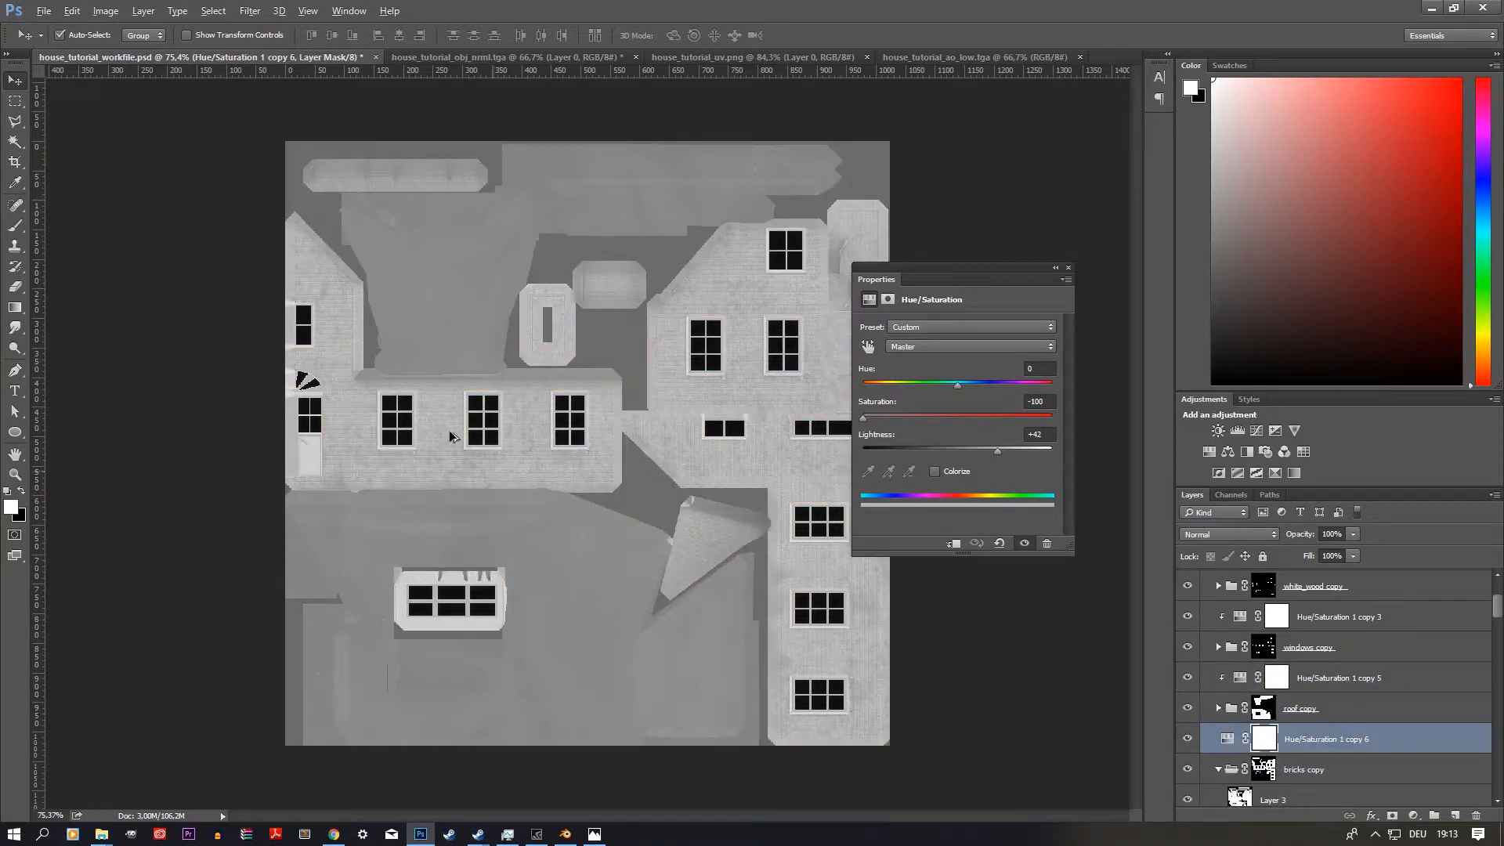
scroll(419, 443, "up", 5, "alt")
key("alt")
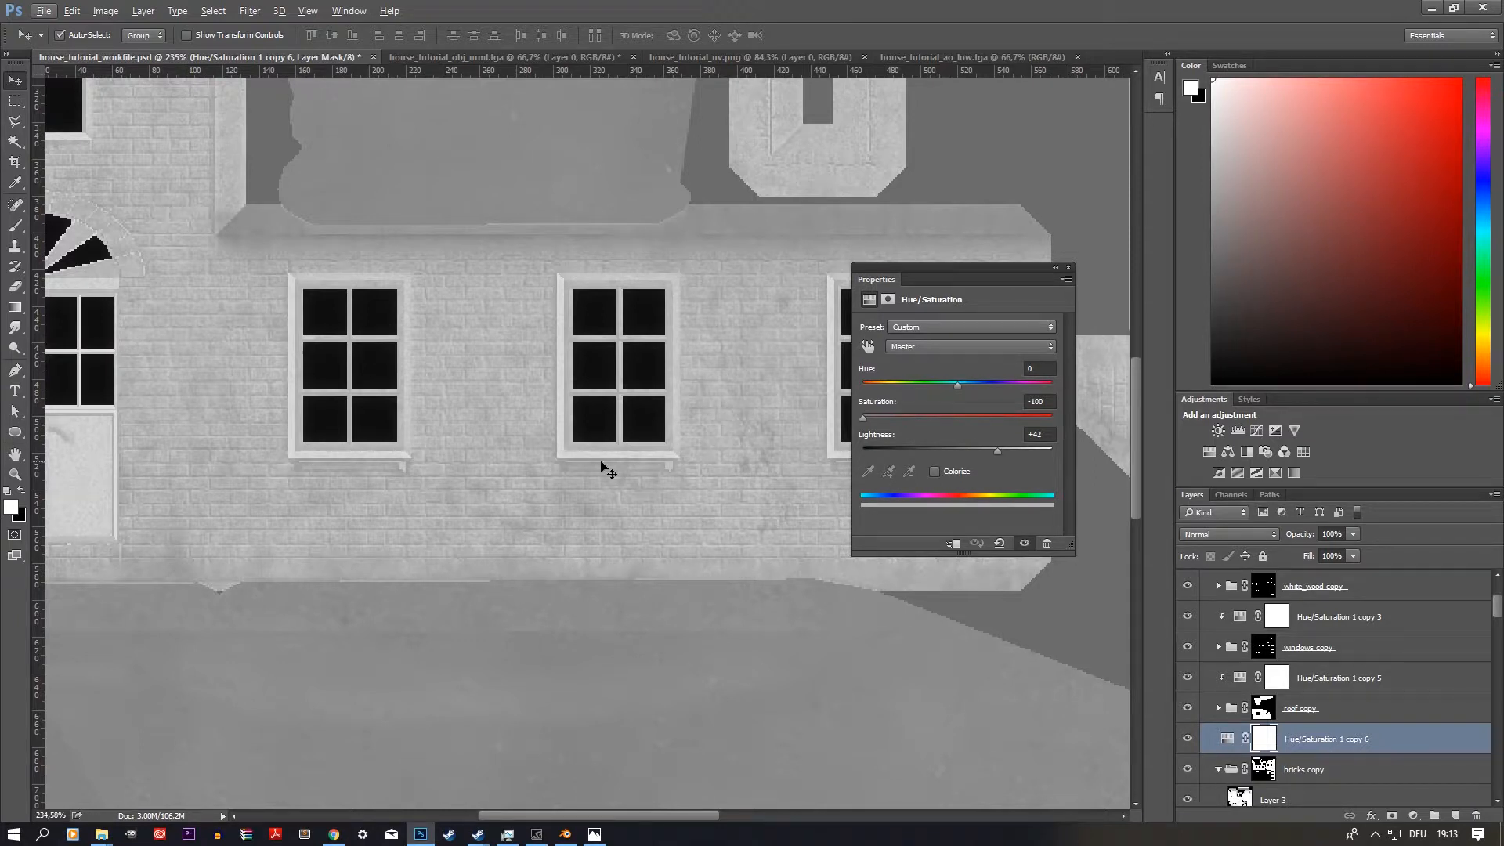
scroll(404, 368, "up", 5, "alt")
scroll(506, 497, "down", 3, "alt")
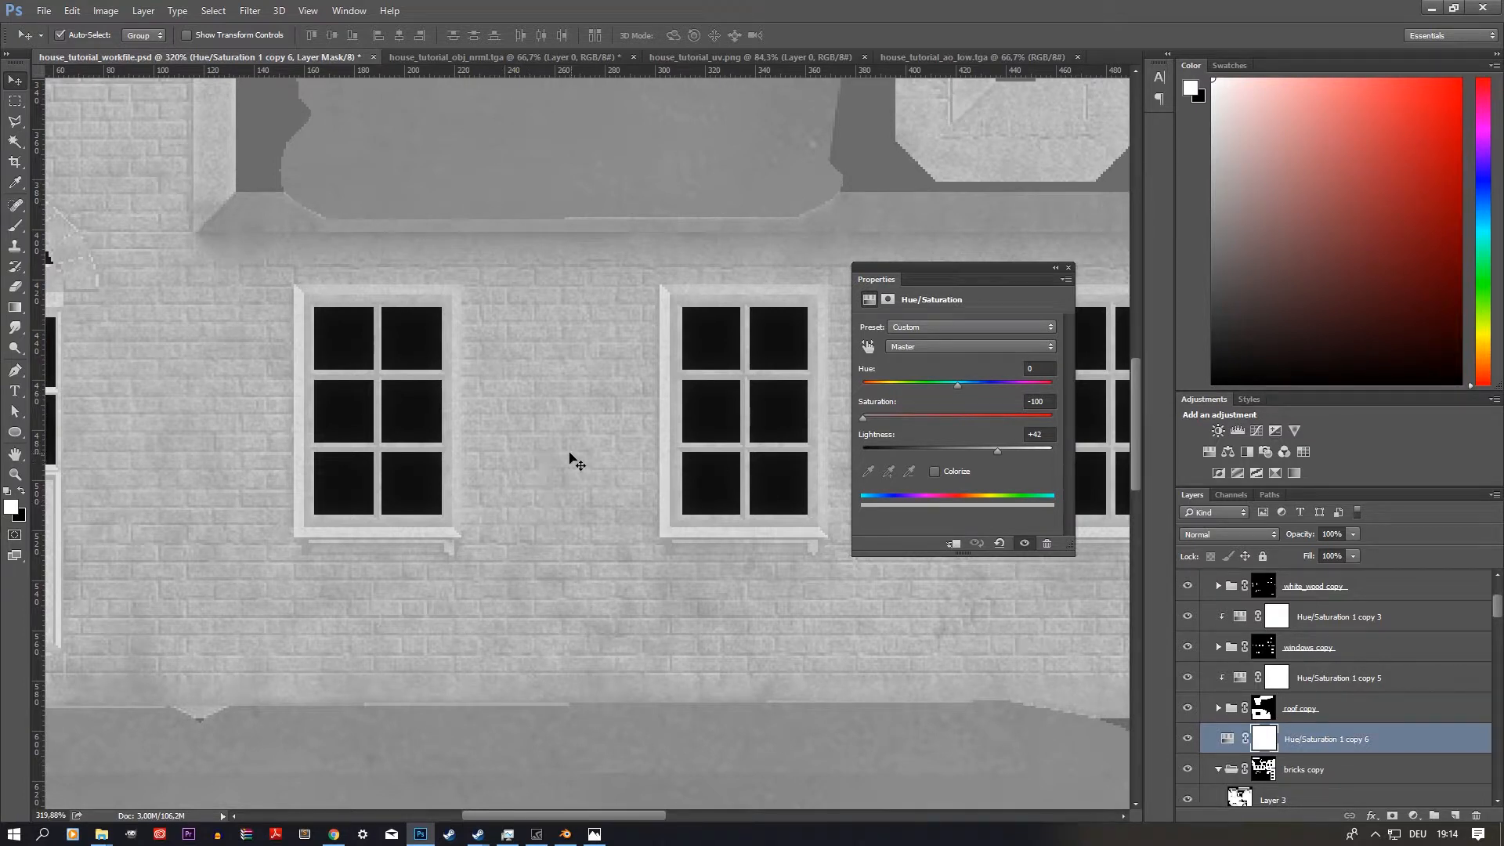
Step: Reduce the opacity of Layer 5 inside the bricks copy group to 42% and check the softened brick pattern
scroll(1229, 748, "down", 1)
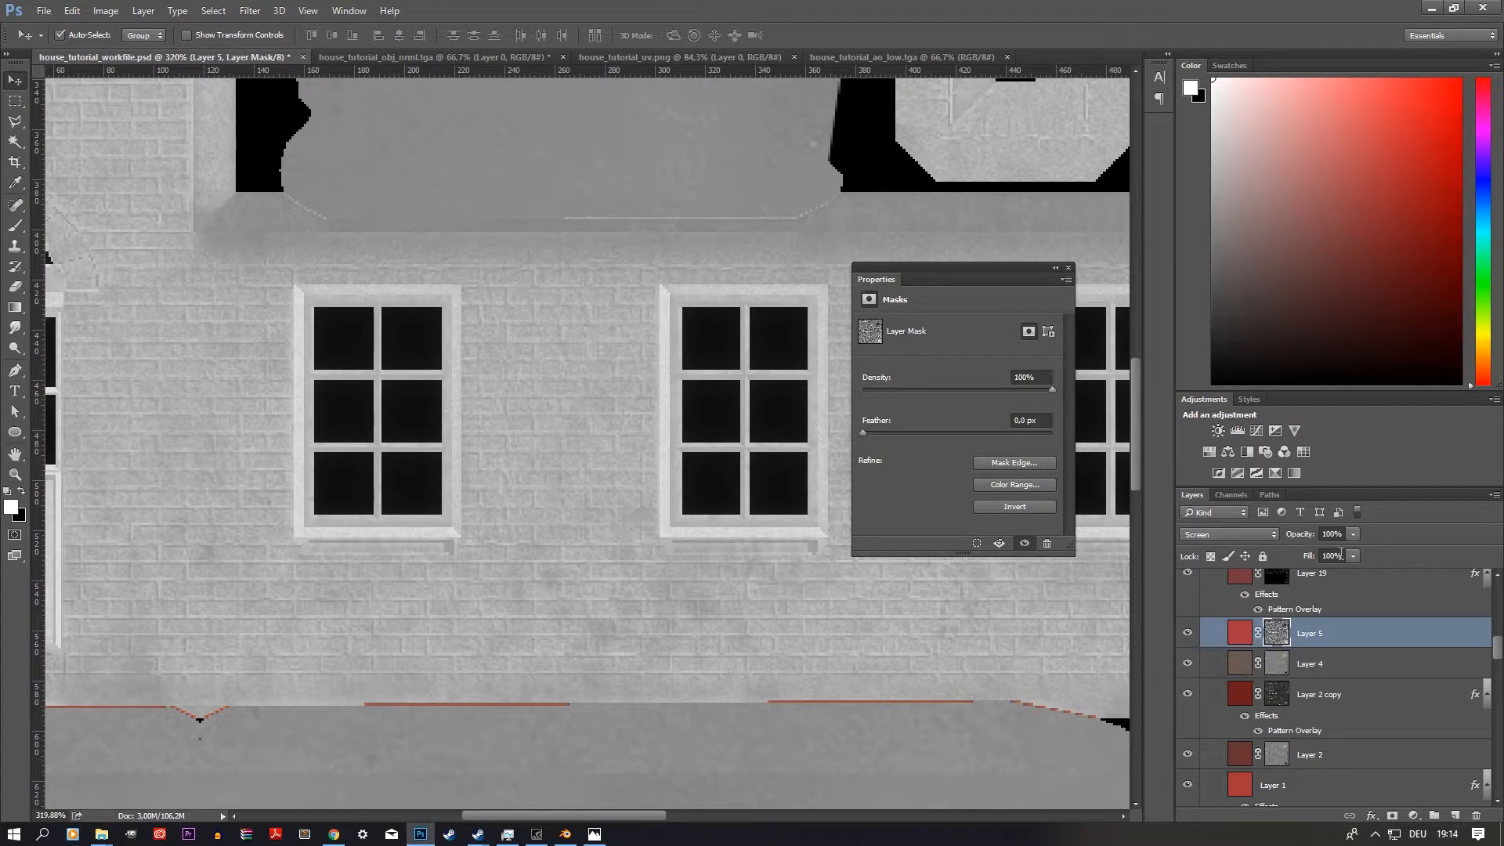
left_click(1352, 534)
left_click_drag(1355, 552, 1296, 554)
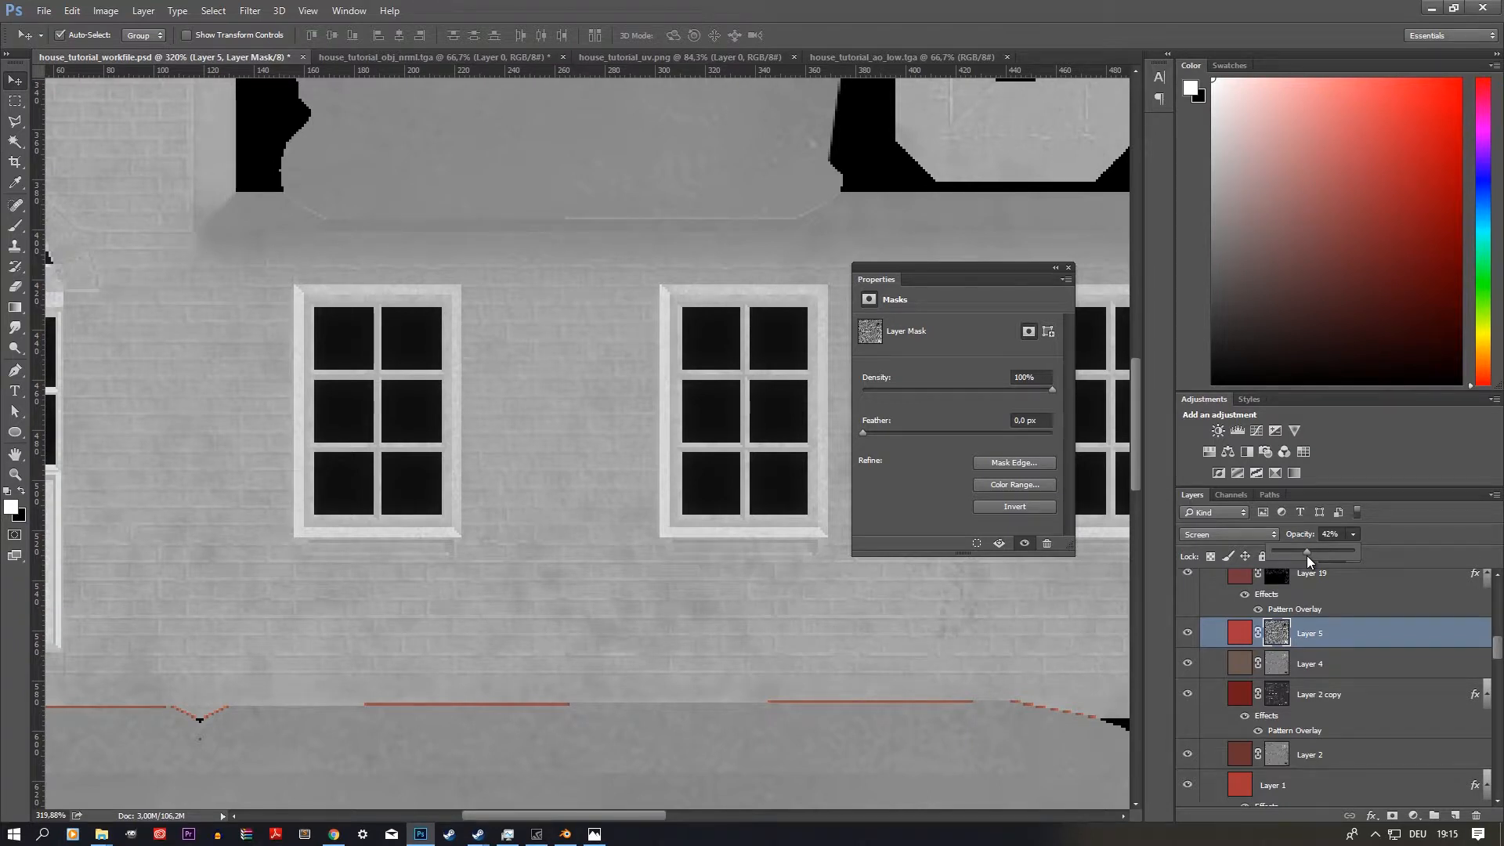
scroll(554, 598, "down", 4, "alt")
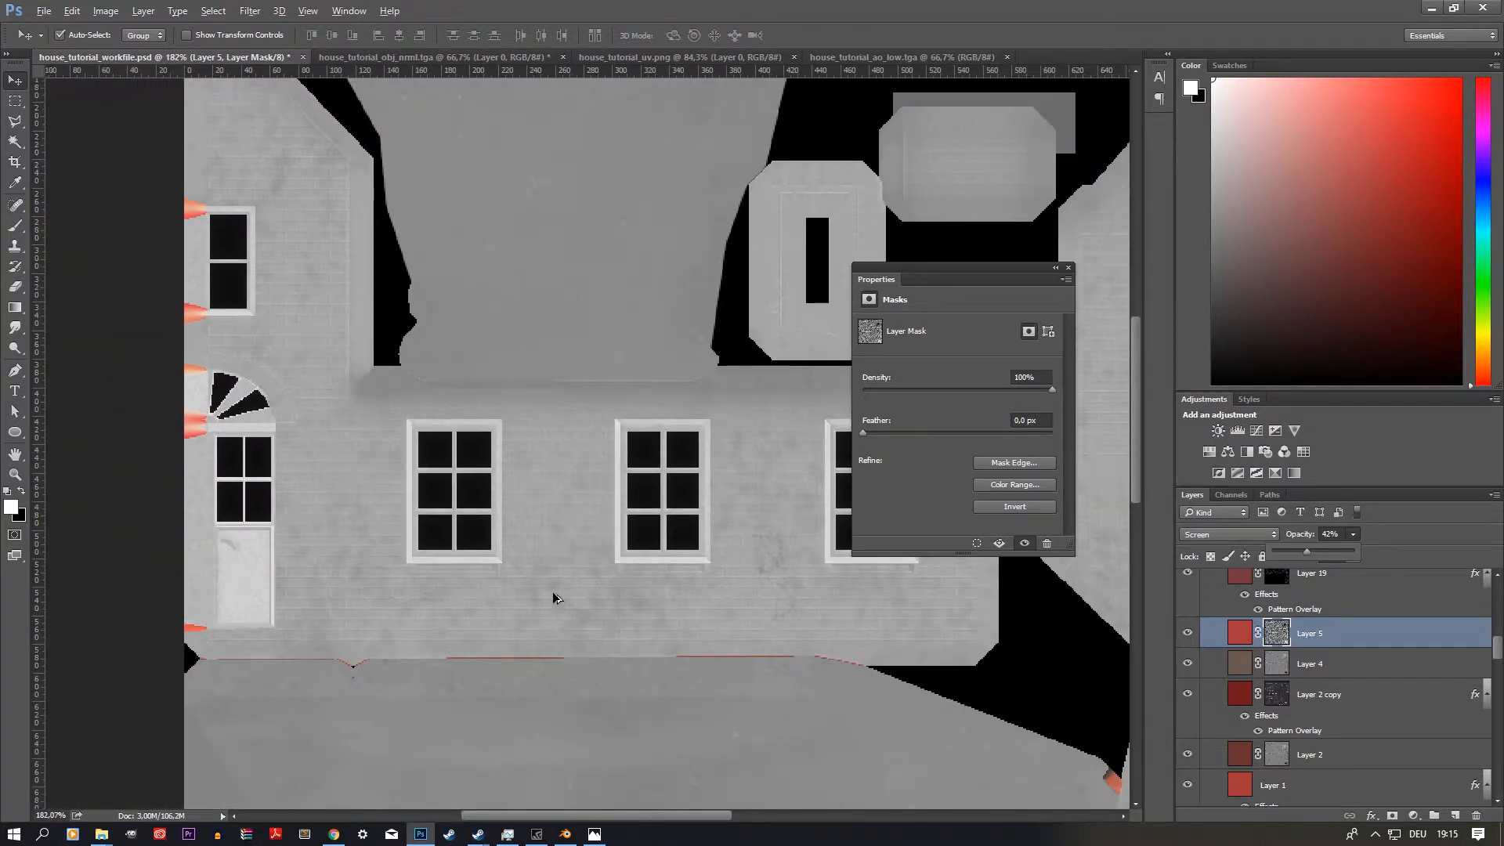
scroll(554, 598, "down", 5, "alt")
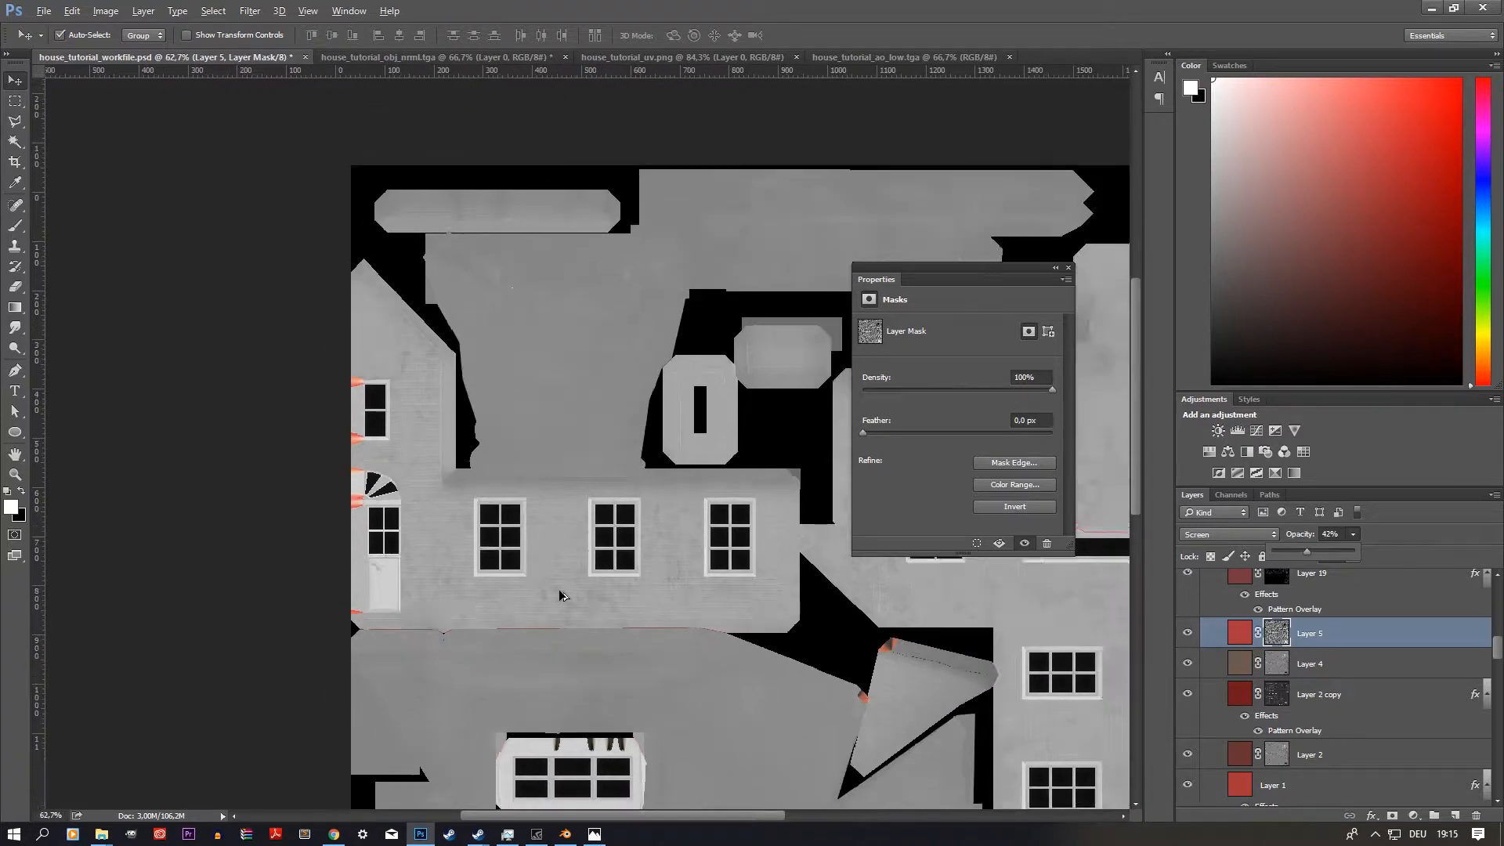
scroll(684, 434, "up", 6, "alt")
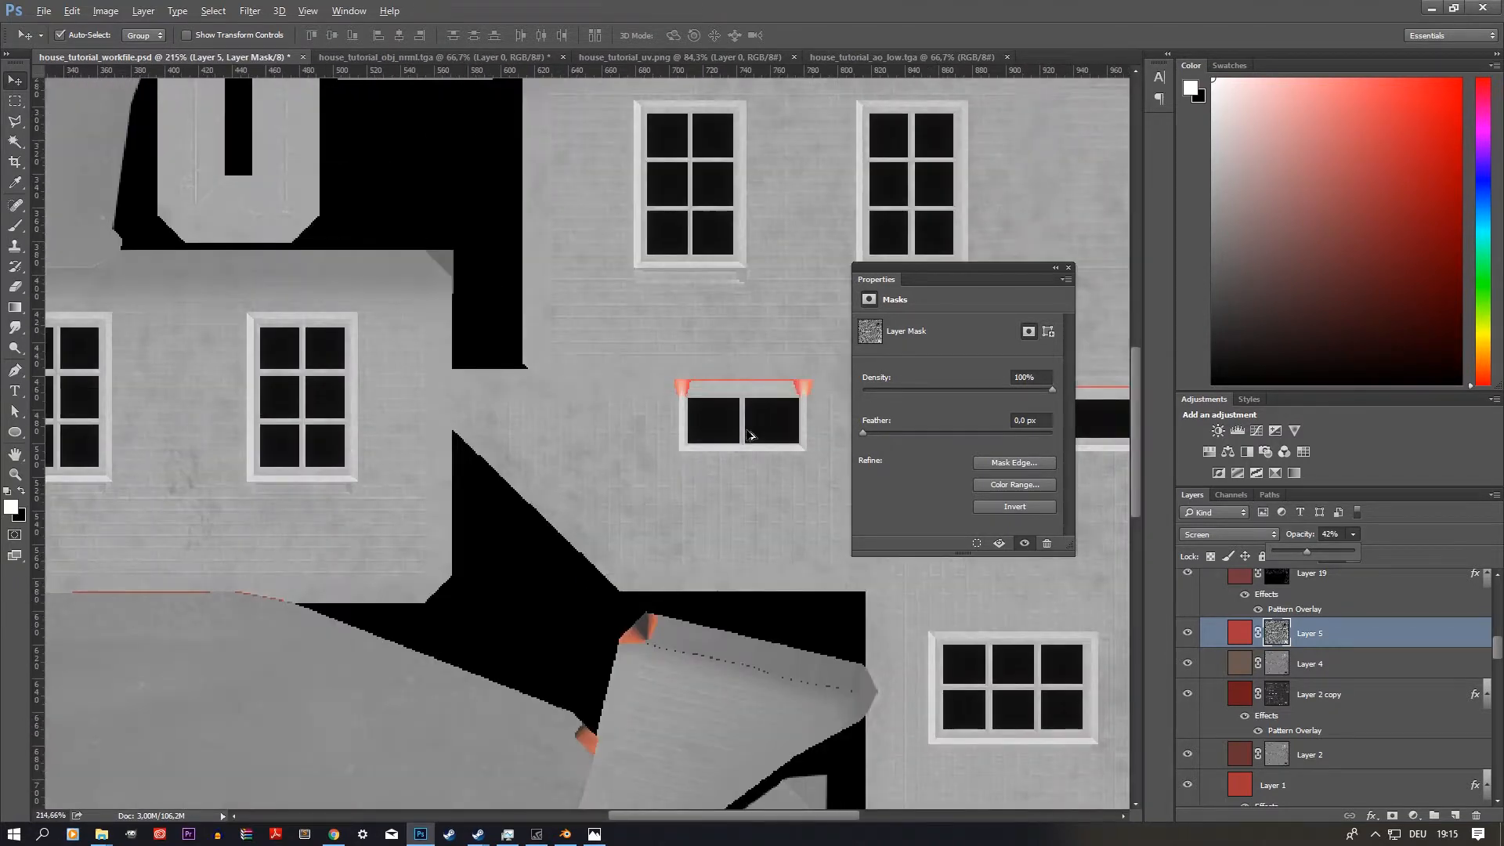
Step: Collapse the bricks copy group and fill its layer mask with white so the bricks cover the whole texture background
scroll(1294, 647, "up", 8)
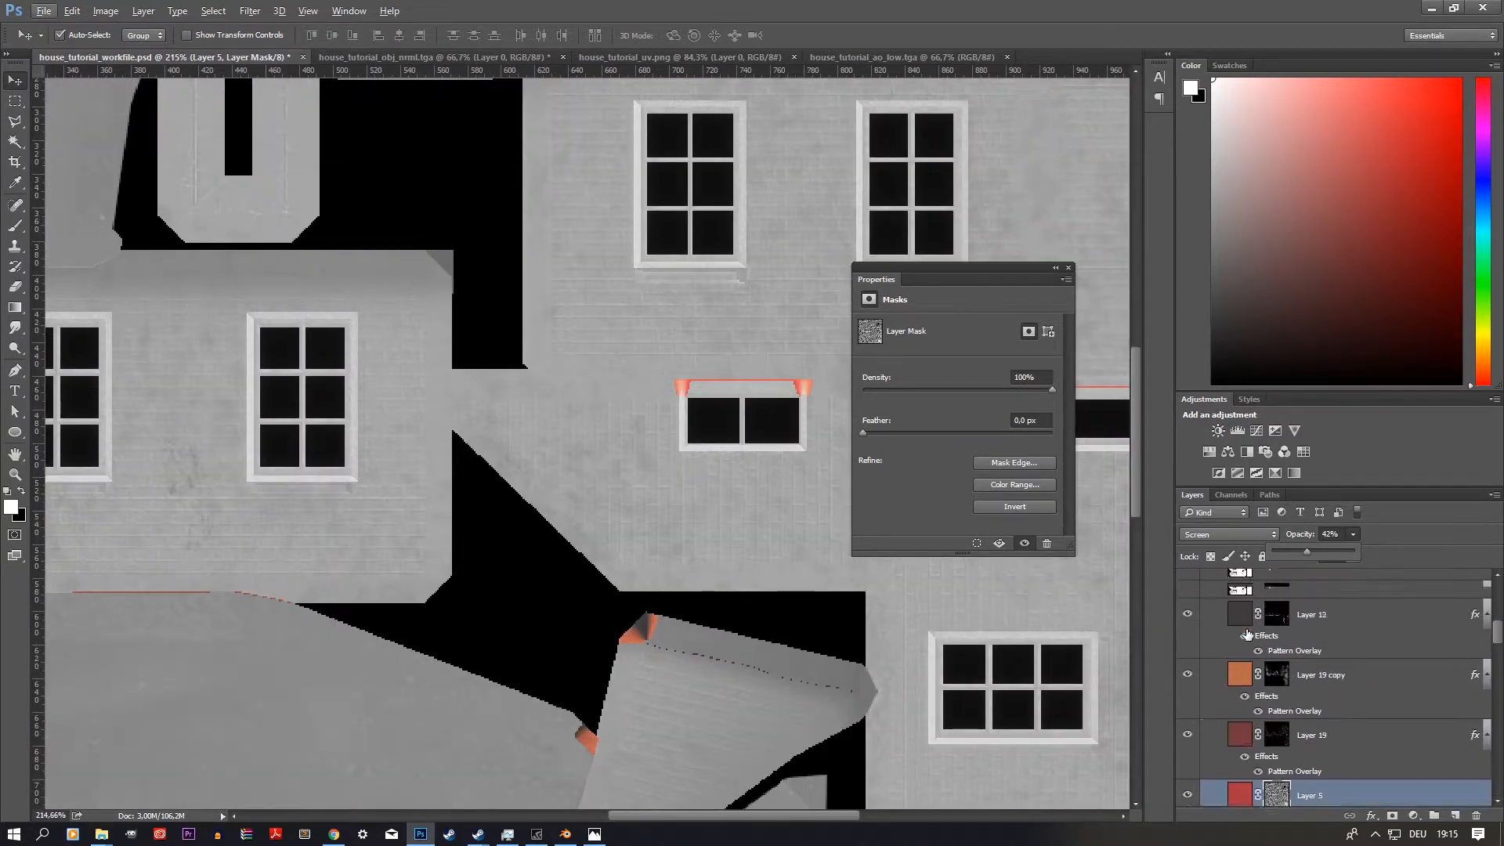
scroll(1285, 717, "down", 1)
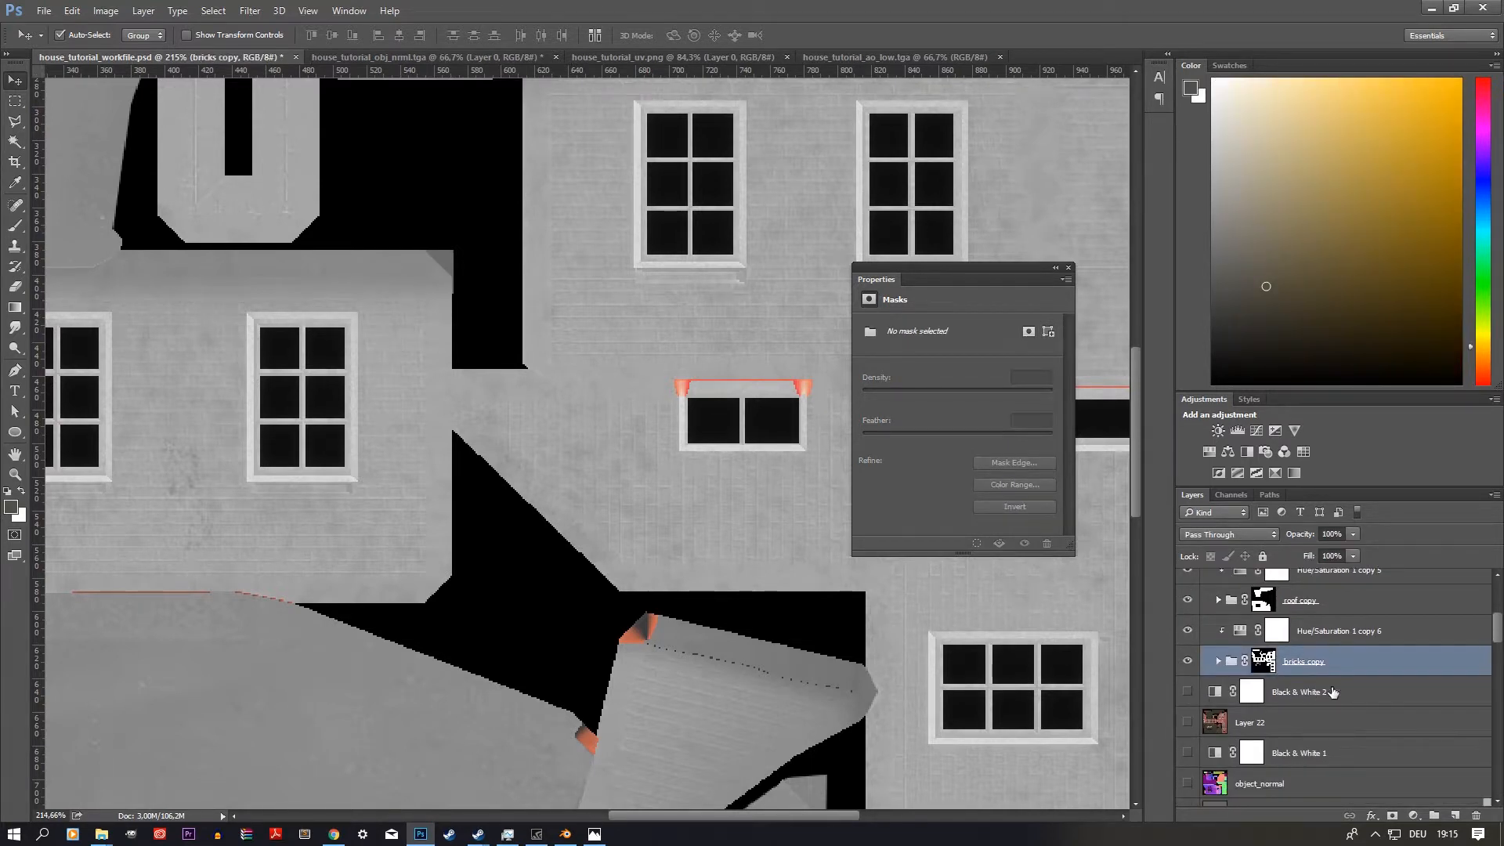
scroll(654, 485, "down", 5, "alt")
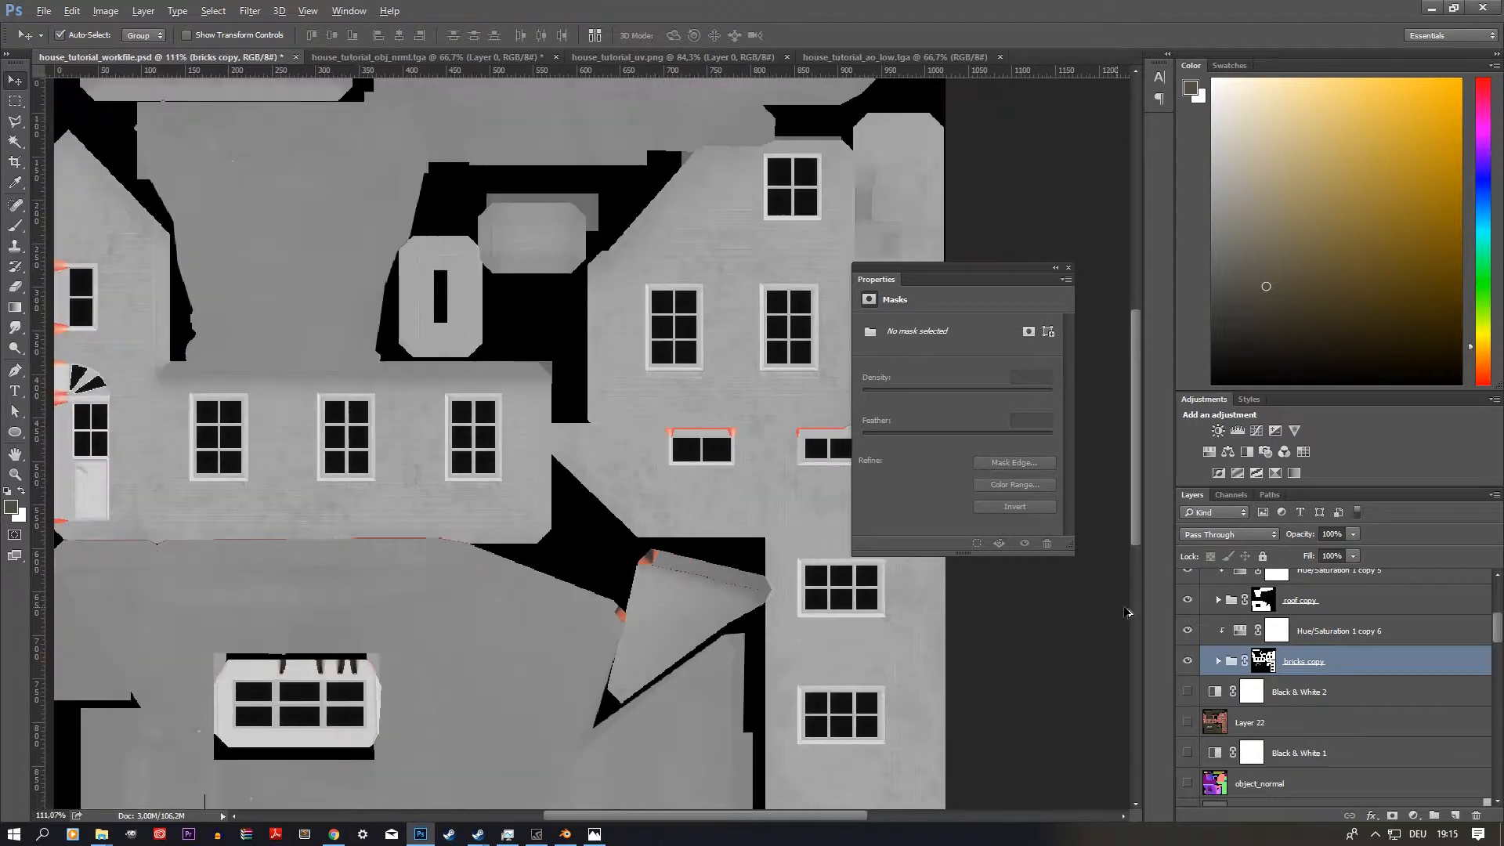
left_click(1270, 664)
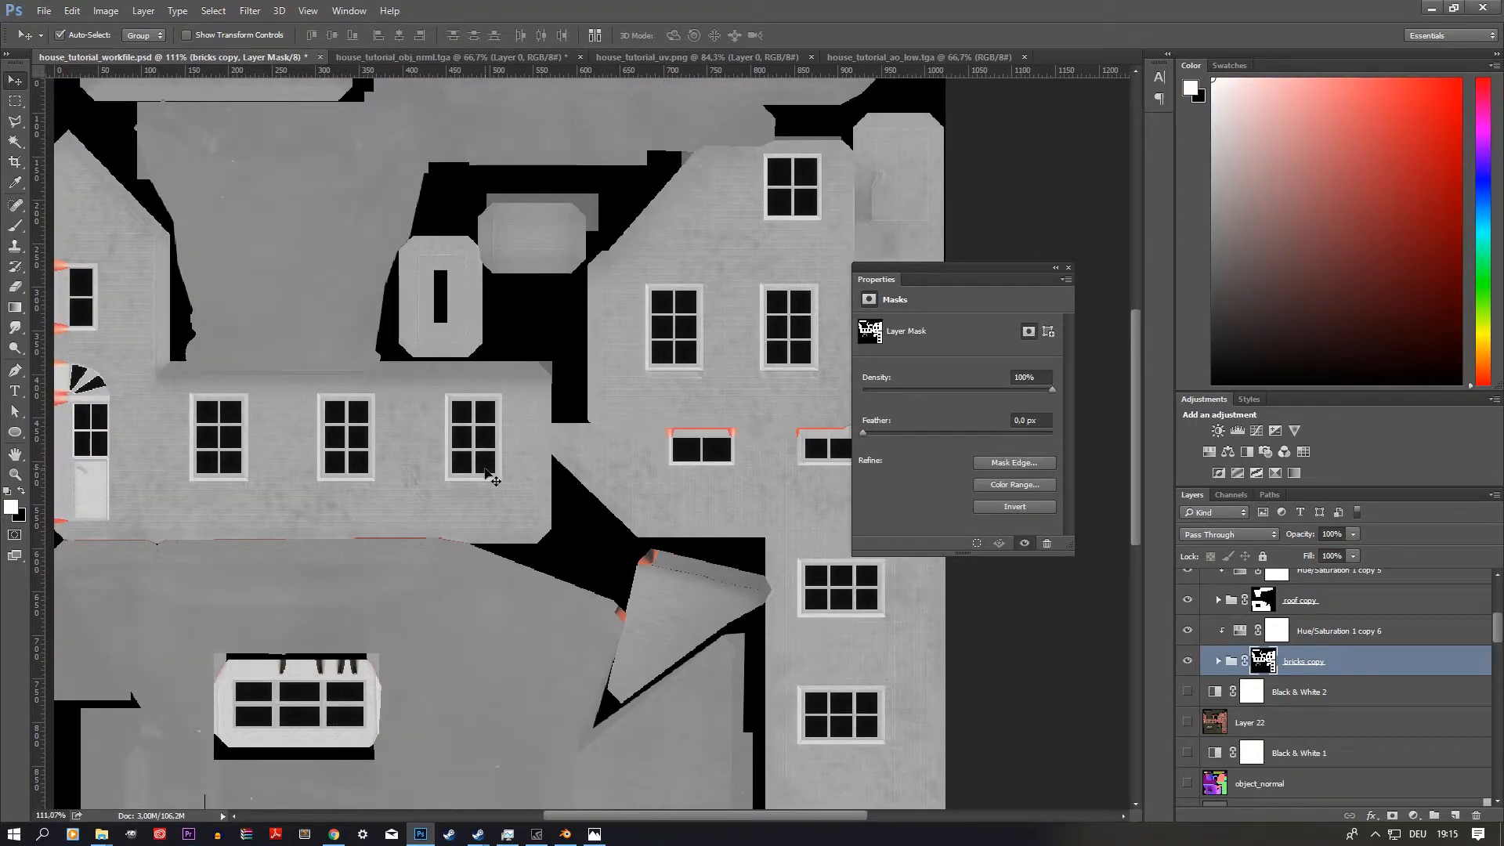
key("alt+BackSpace")
scroll(490, 473, "down", 3, "alt")
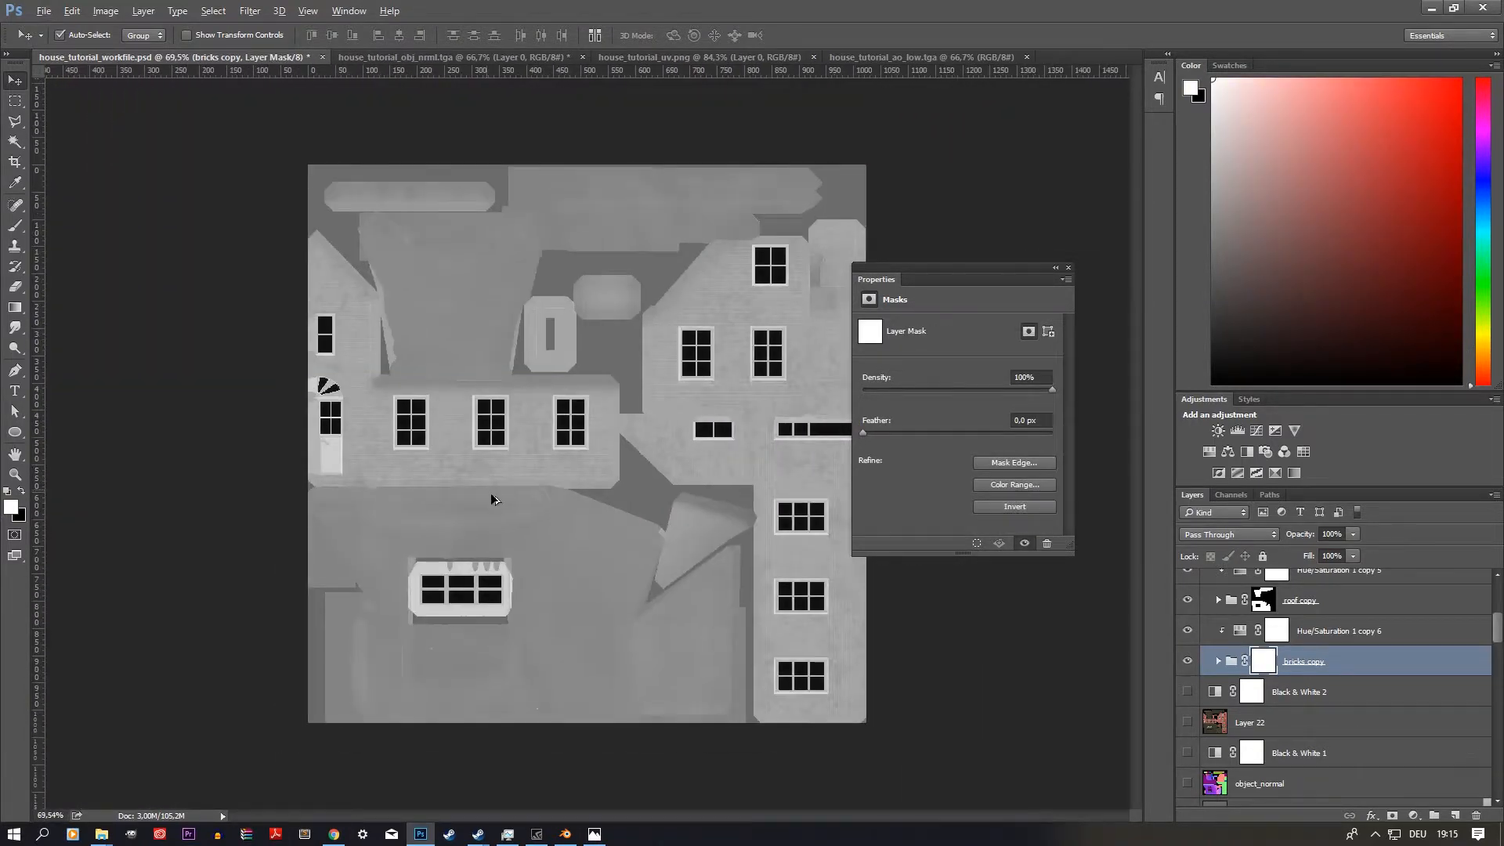
scroll(495, 501, "down", 2, "alt")
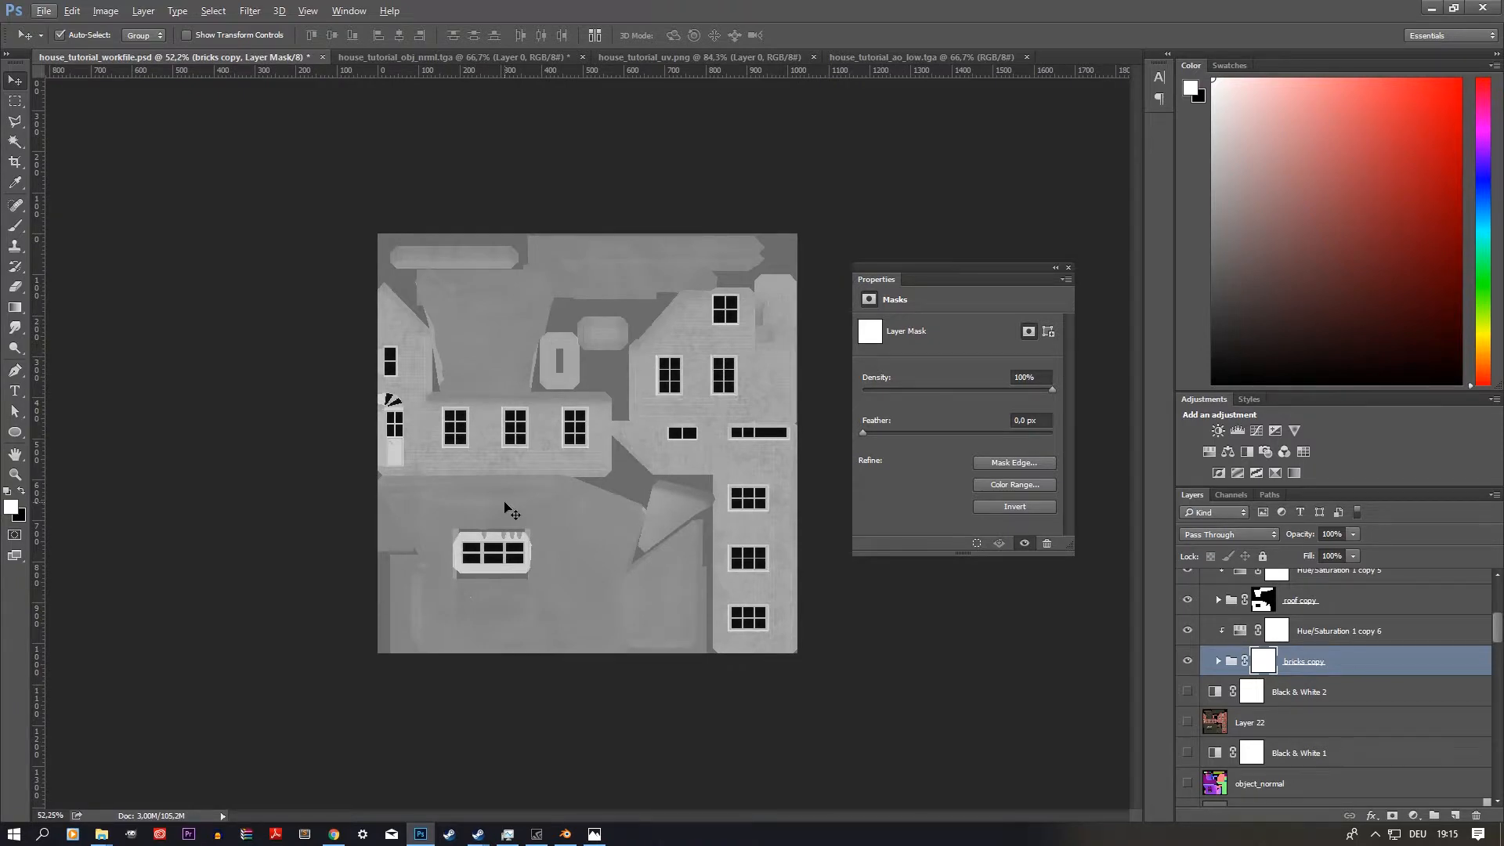
Step: Save the greyscale map as a 24 bits/pixel Targa copy, overwriting house_tutorial_spectga.tga in the video_house folder
left_click(43, 12)
left_click(102, 188)
left_click(305, 662)
left_click(231, 630)
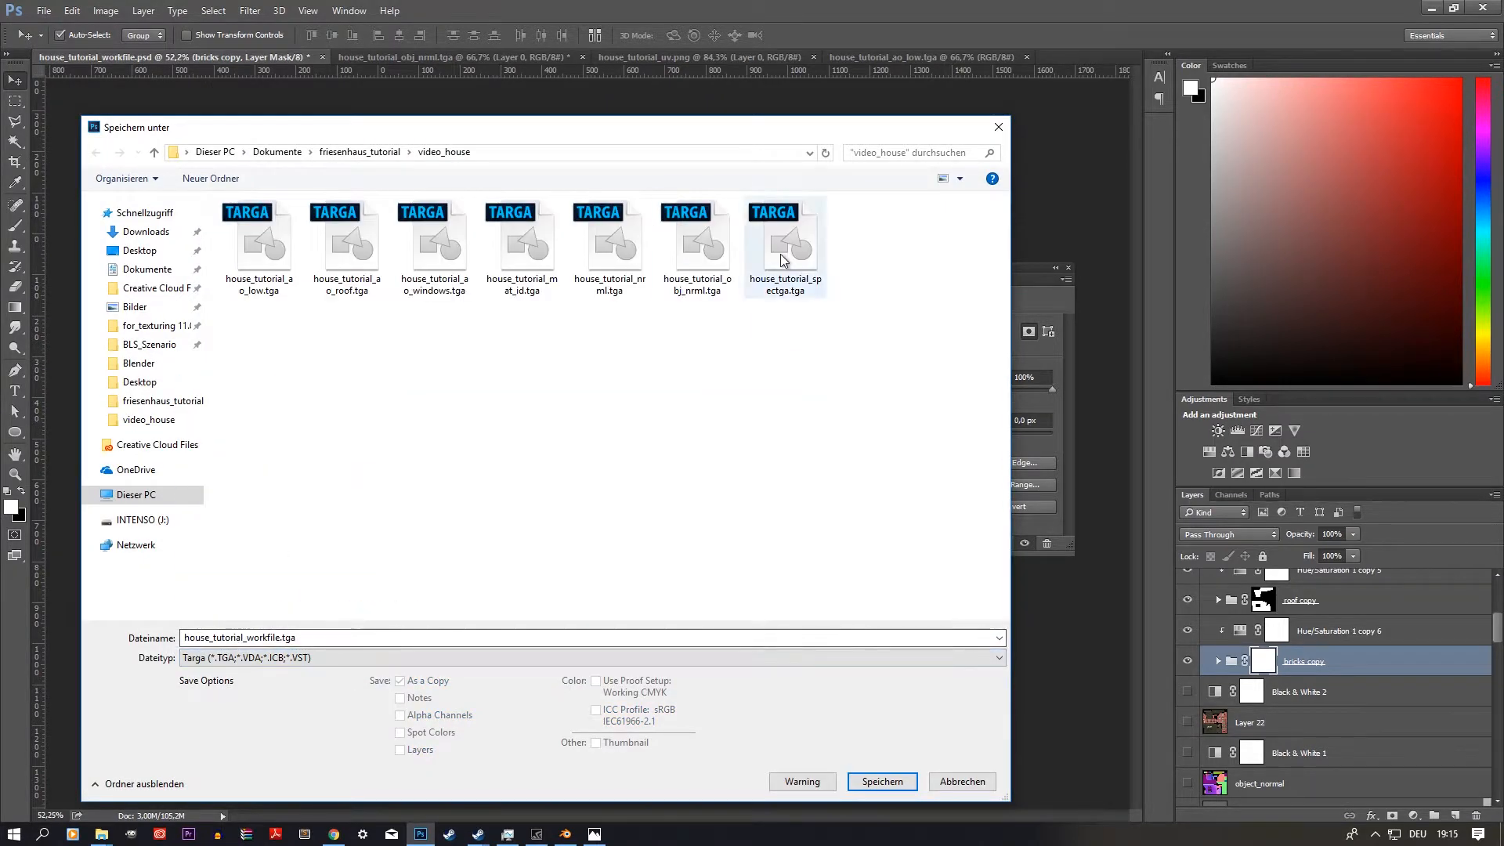
left_click(799, 261)
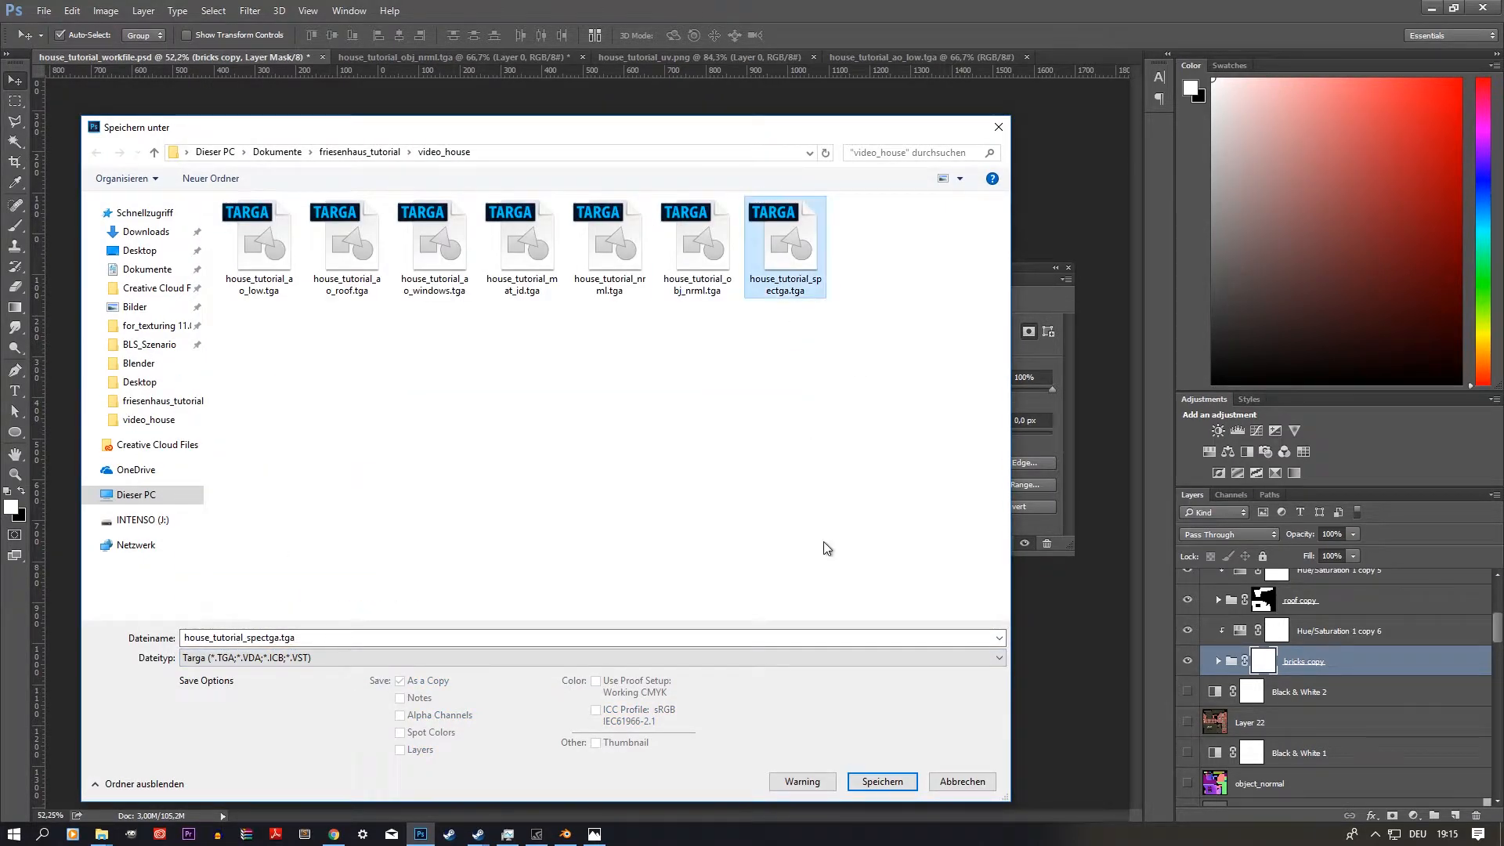
left_click(883, 781)
left_click(790, 424)
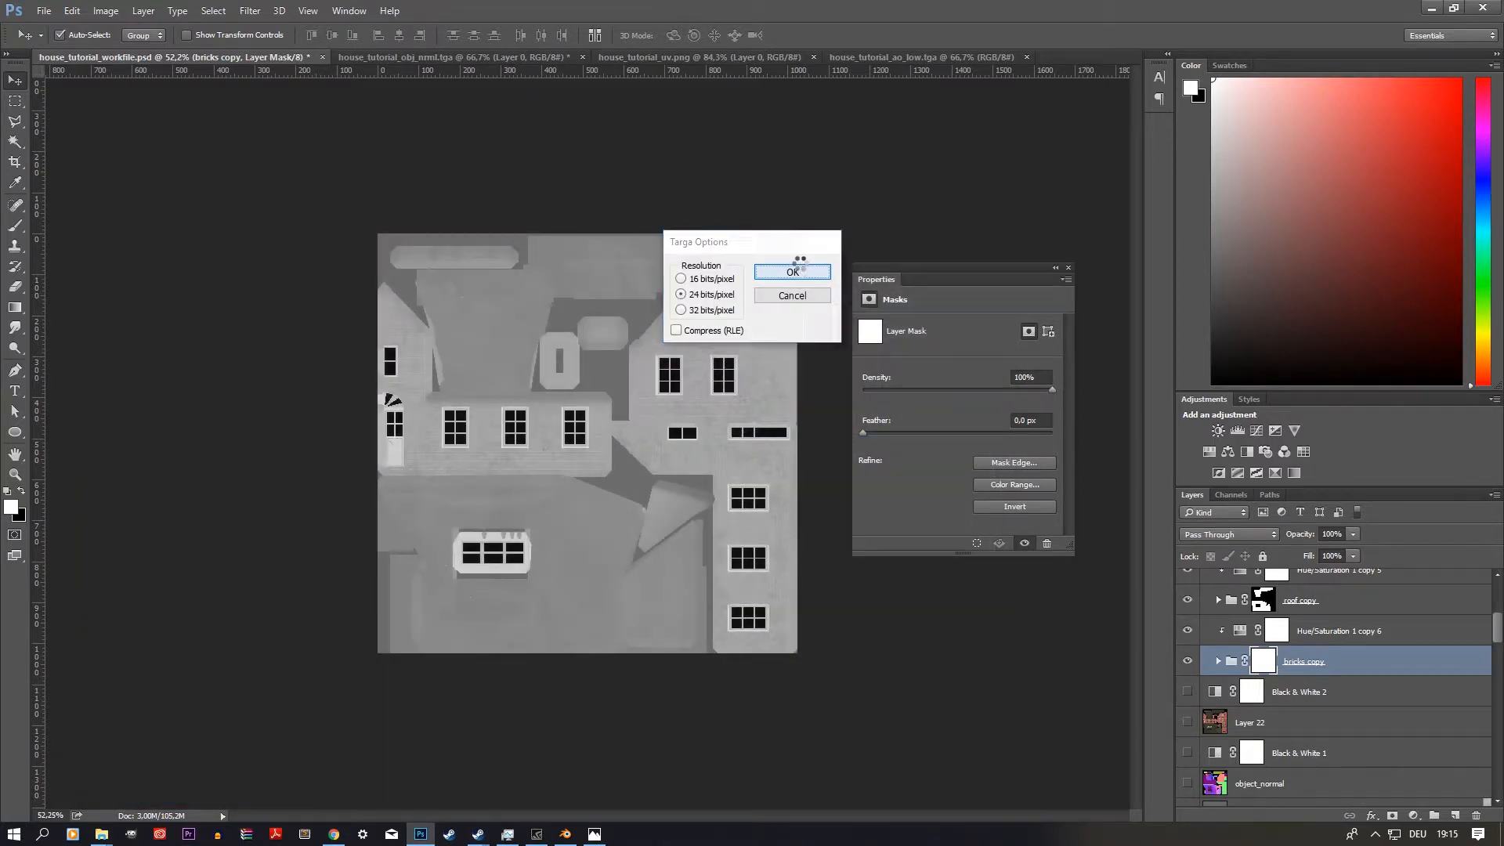
left_click(796, 269)
Step: Switch to Blender, remove the Invert node and link the Image Texture's Color directly to the Principled BSDF's Roughness
left_click(567, 835)
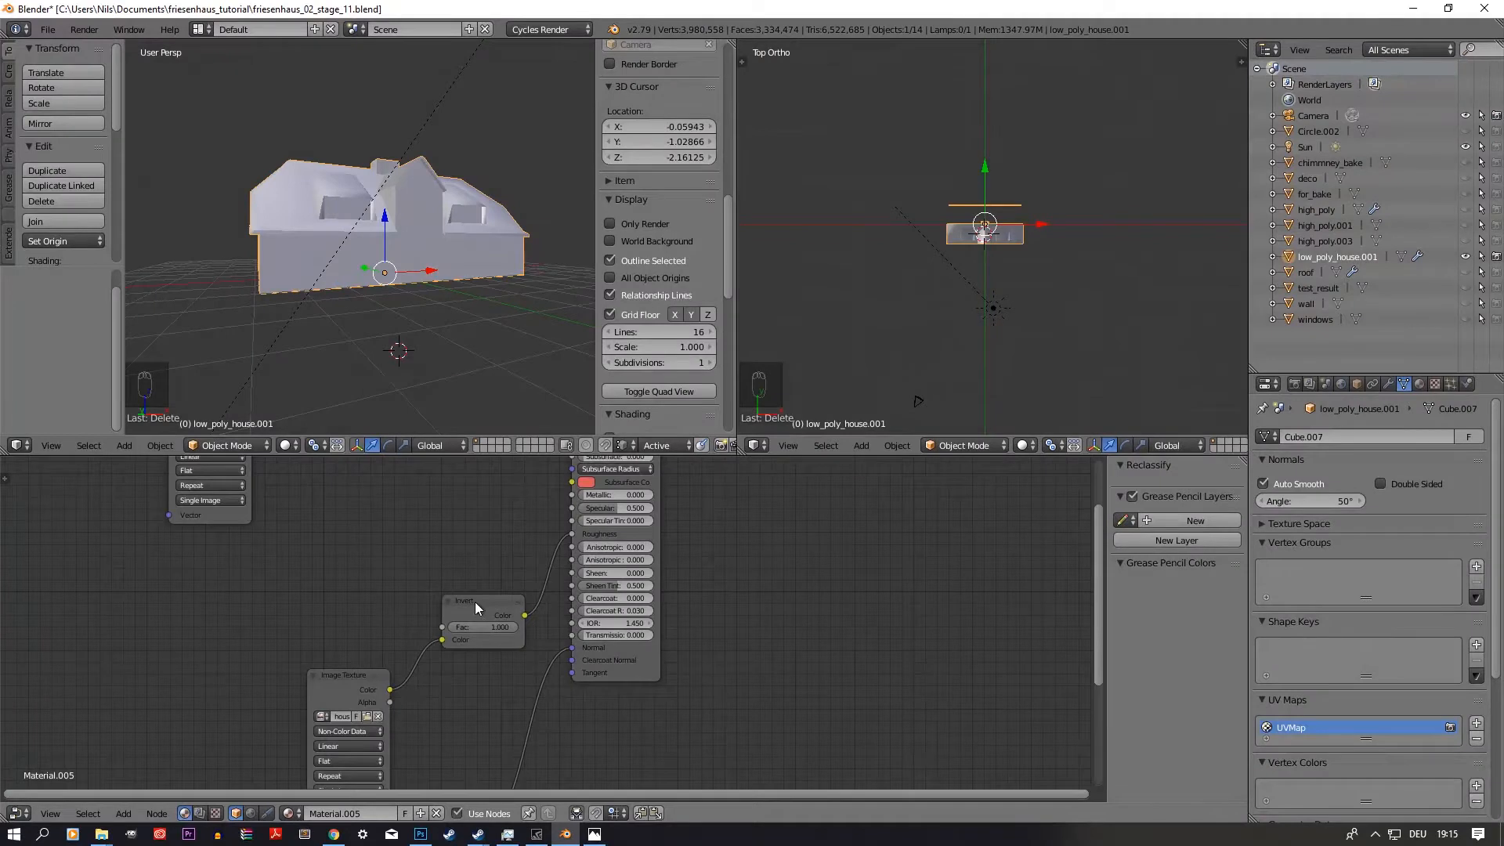
left_click_drag(390, 689, 462, 621)
key("Delete")
Step: Set the perspective viewport to Rendered shading and reset the 3D cursor to the world origin
left_click(284, 445)
left_click(316, 339)
key("shift+c")
key("shift+a")
Step: Examine the rendered house from several angles and distances, checking how the roof, bricks, windows and door reflect light
scroll(368, 314, "up", 6)
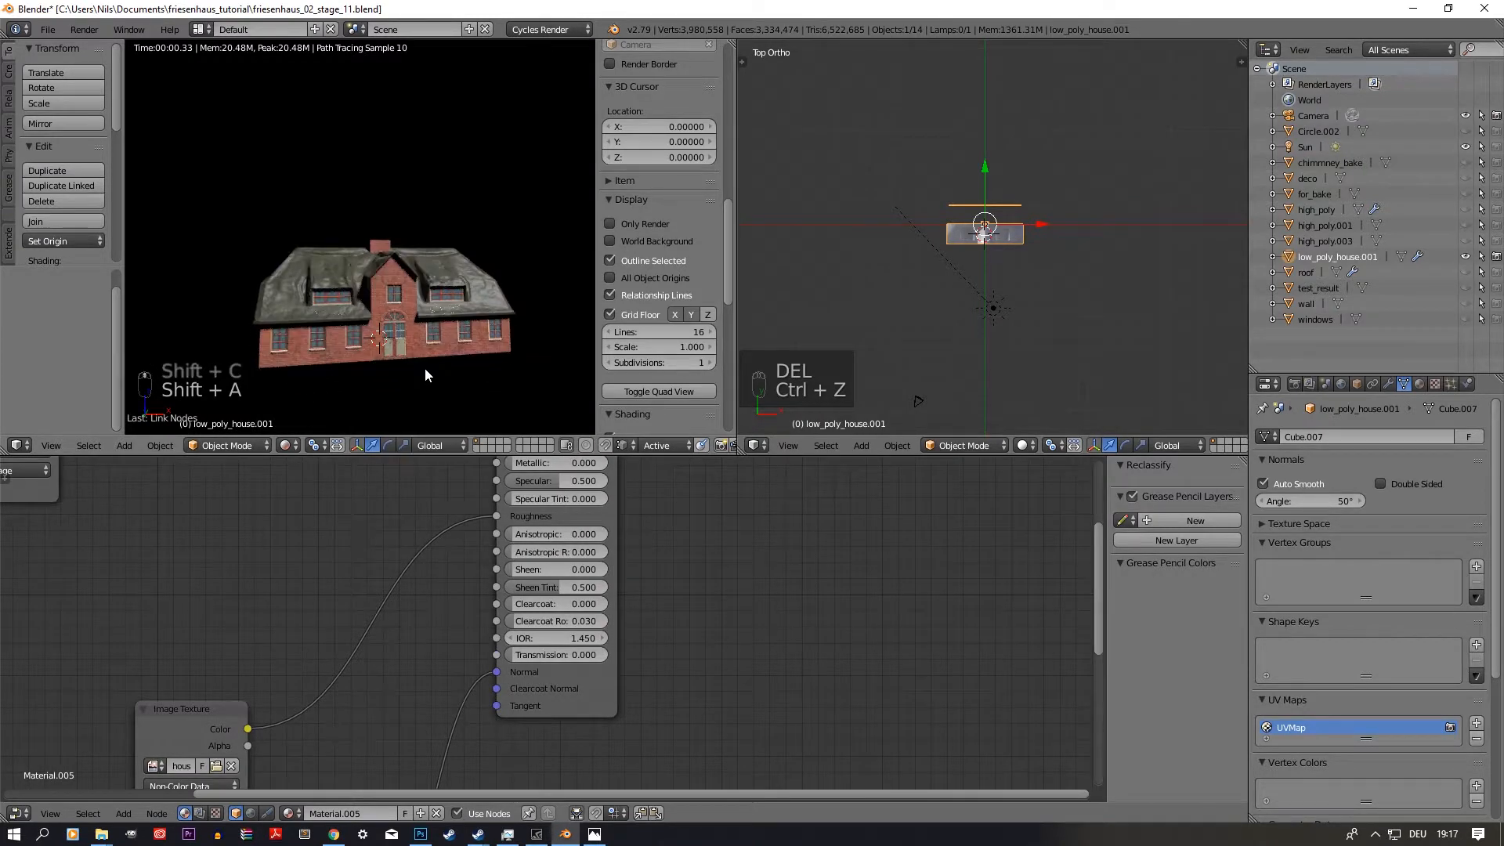
key("KP_5")
key("KP_4")
scroll(368, 315, "down", 3)
mouse_move(368, 315)
middle_mouse_down()
mouse_move(442, 274)
mouse_move(437, 328)
mouse_move(395, 313)
middle_mouse_up()
scroll(434, 323, "up", 4)
scroll(434, 322, "down", 6)
scroll(351, 312, "up", 9)
middle_click_drag(353, 370, 407, 294, "shift")
scroll(364, 307, "down", 9)
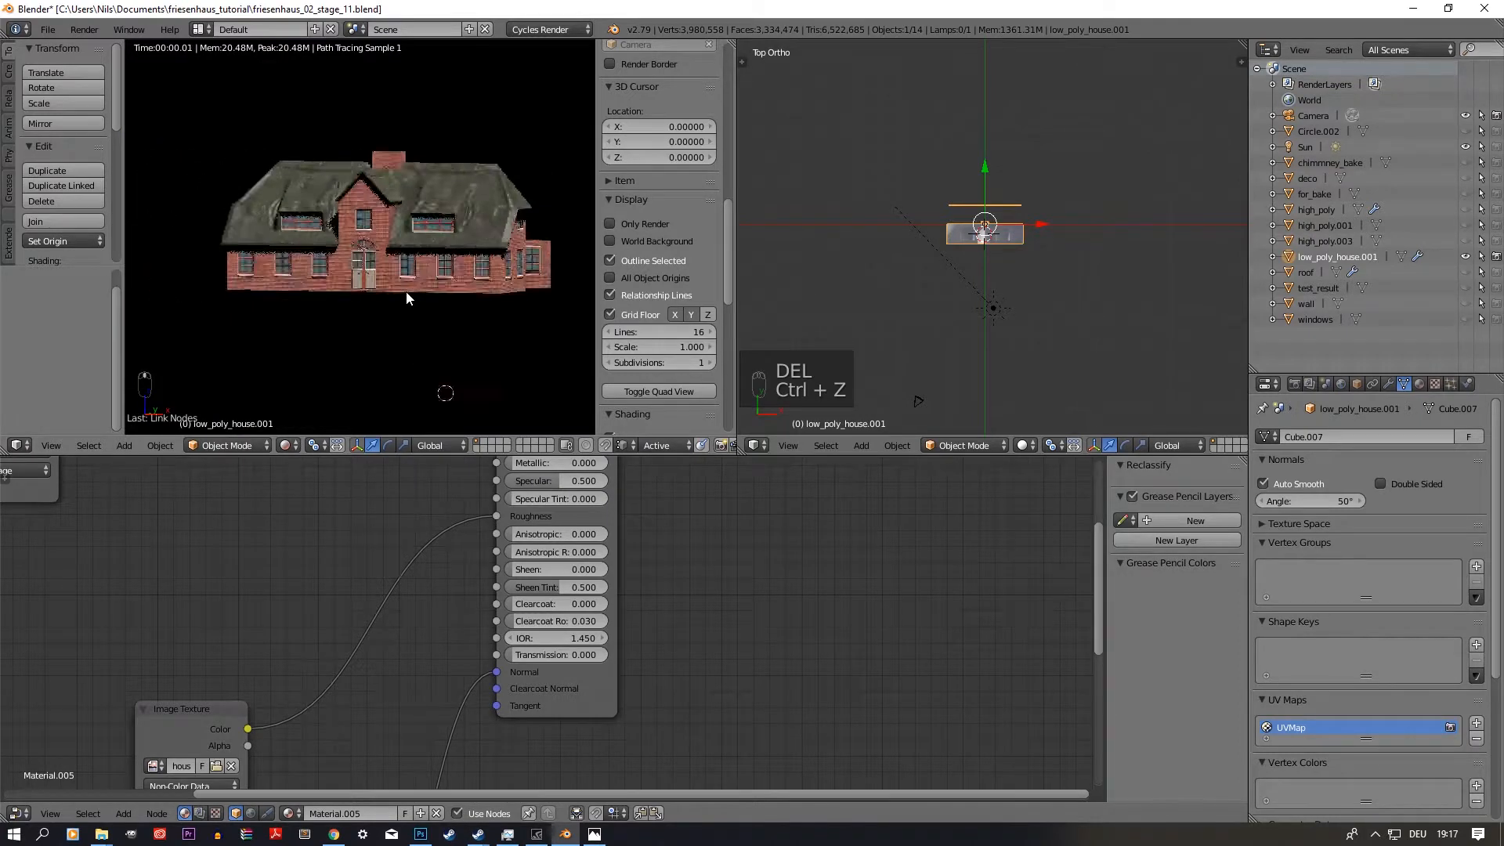
scroll(405, 293, "up", 8)
scroll(402, 294, "down", 6)
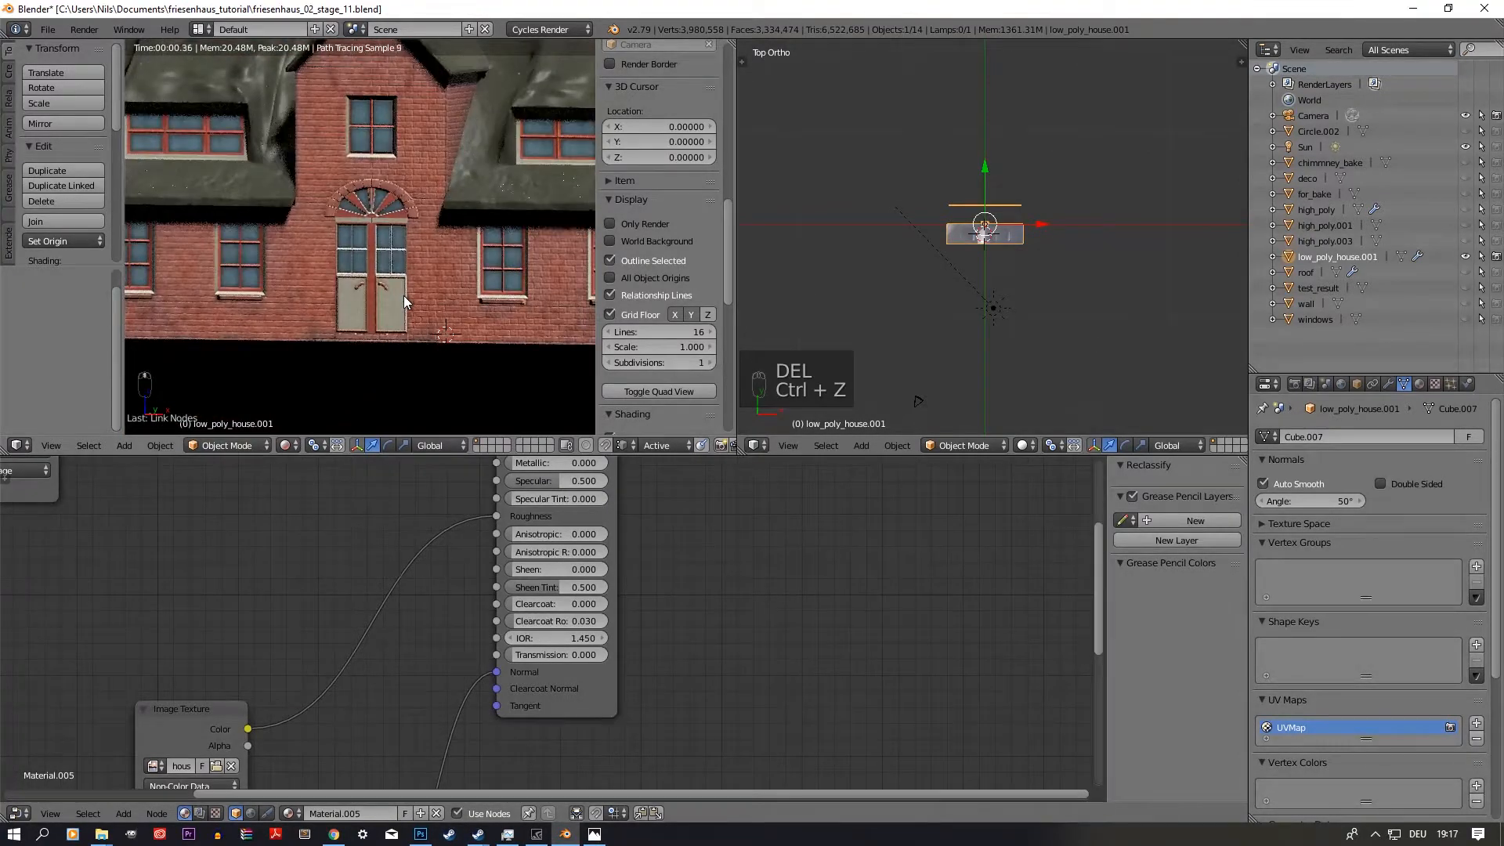
middle_click_drag(413, 294, 466, 284)
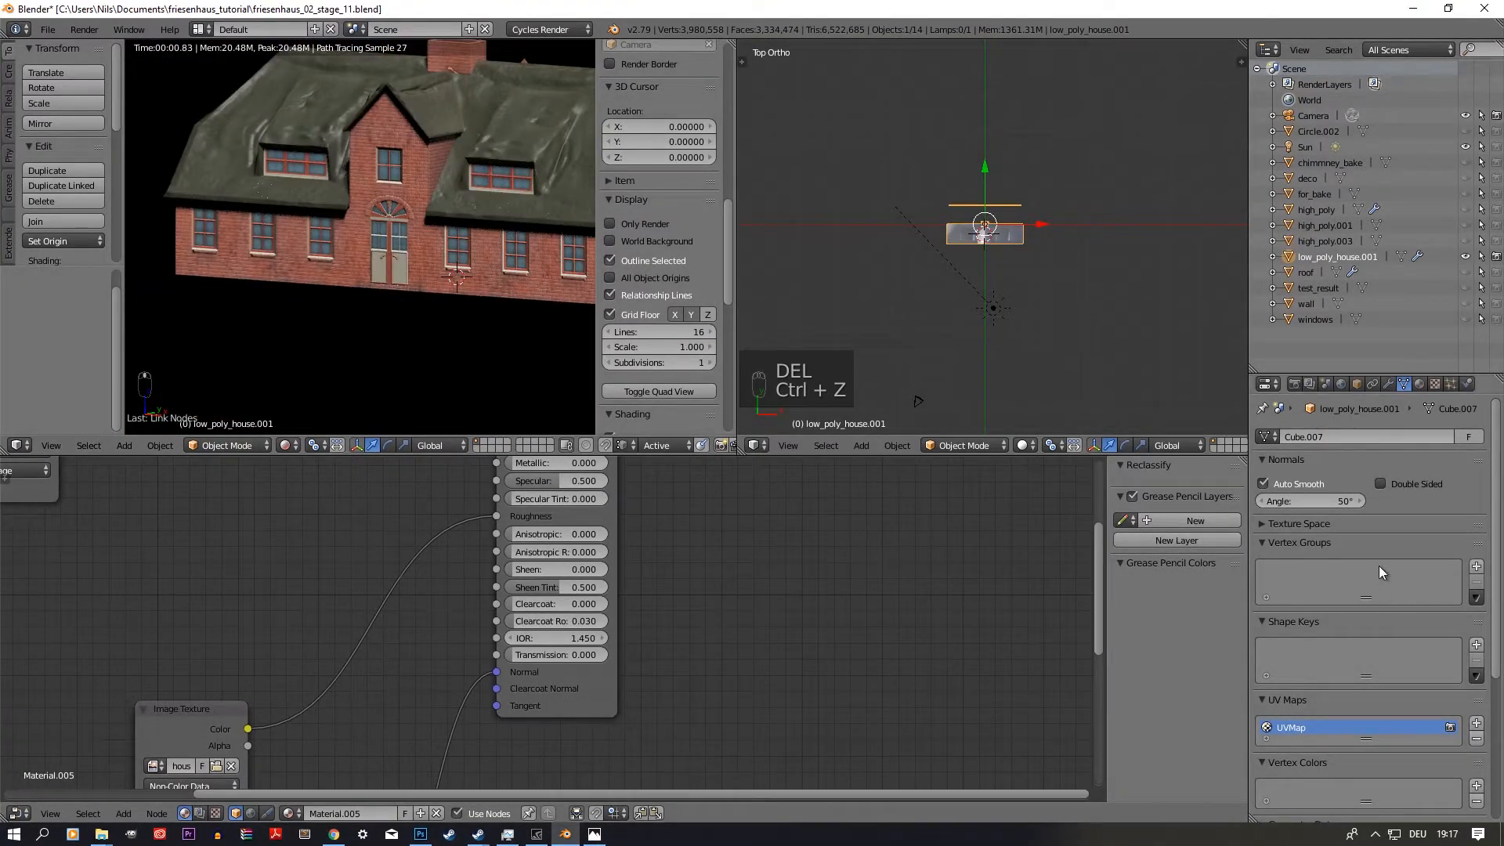
Step: Set the World surface colour to an Environment Texture using the noon_grass_1k.hdr image
left_click(1343, 383)
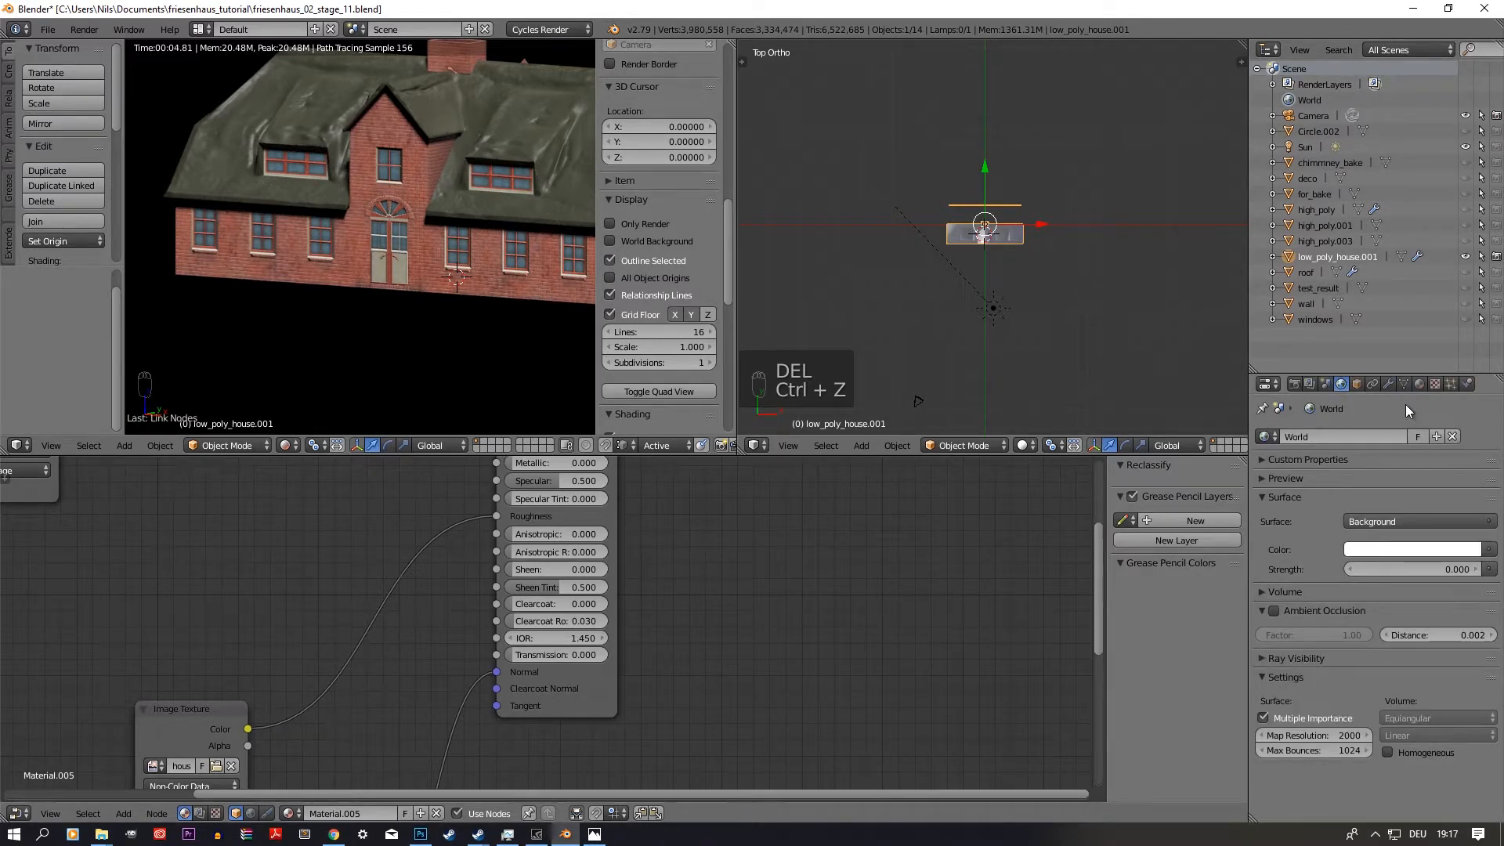
left_click(1487, 550)
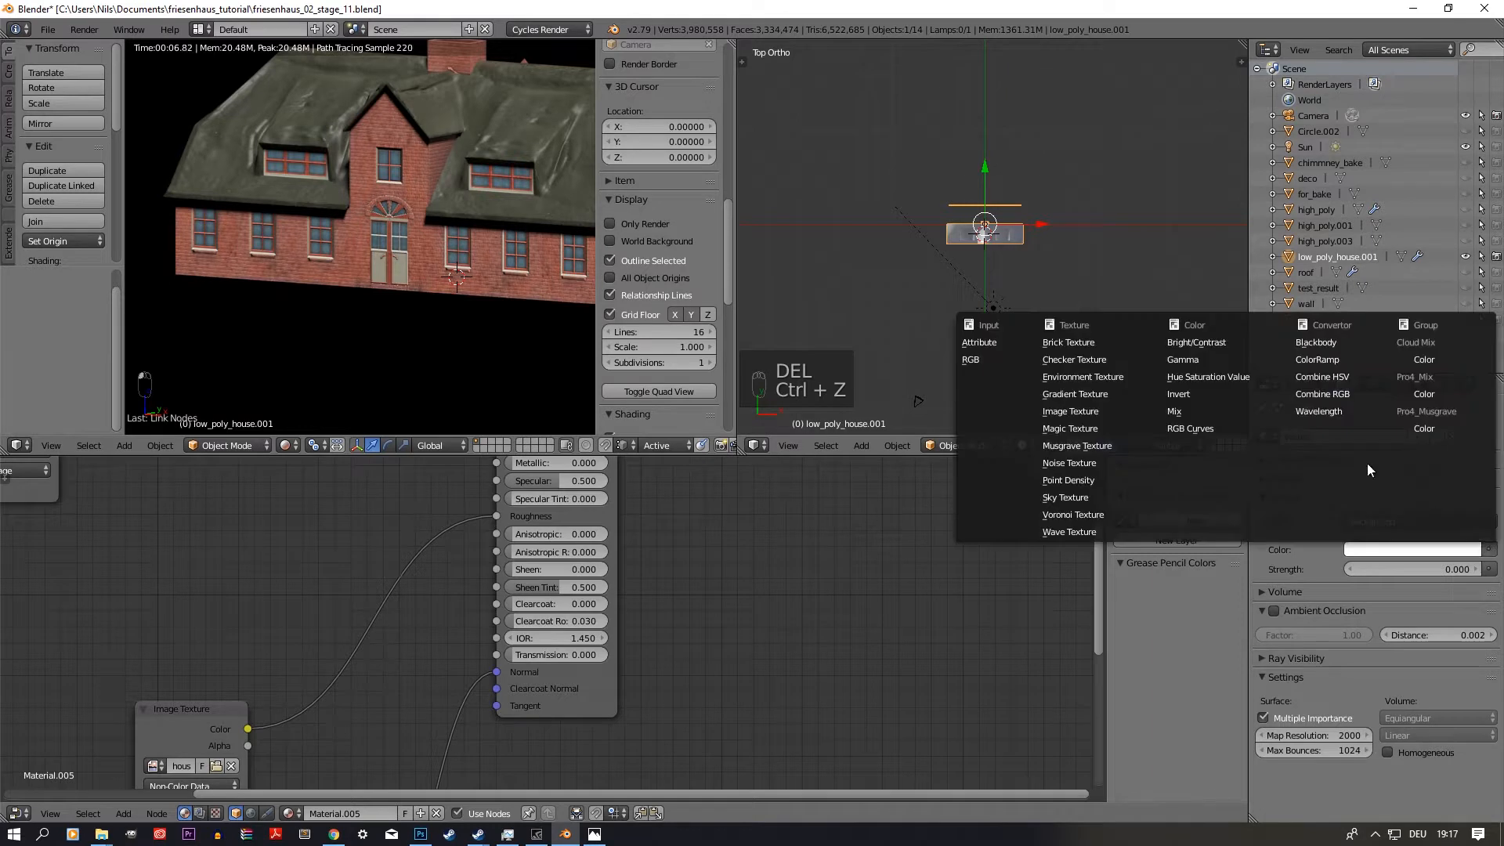
left_click(1103, 376)
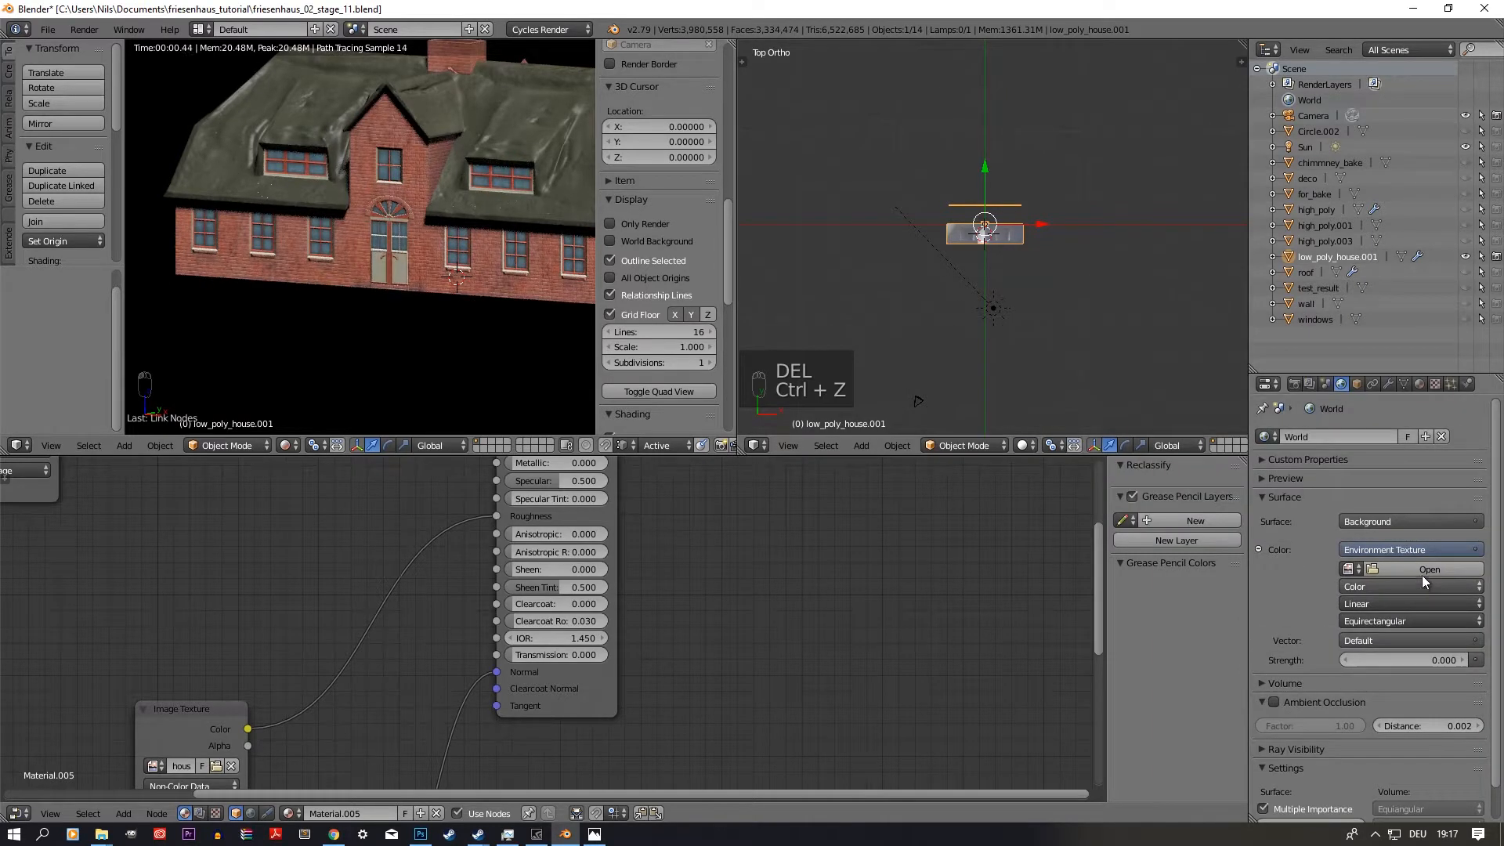
left_click(1357, 571)
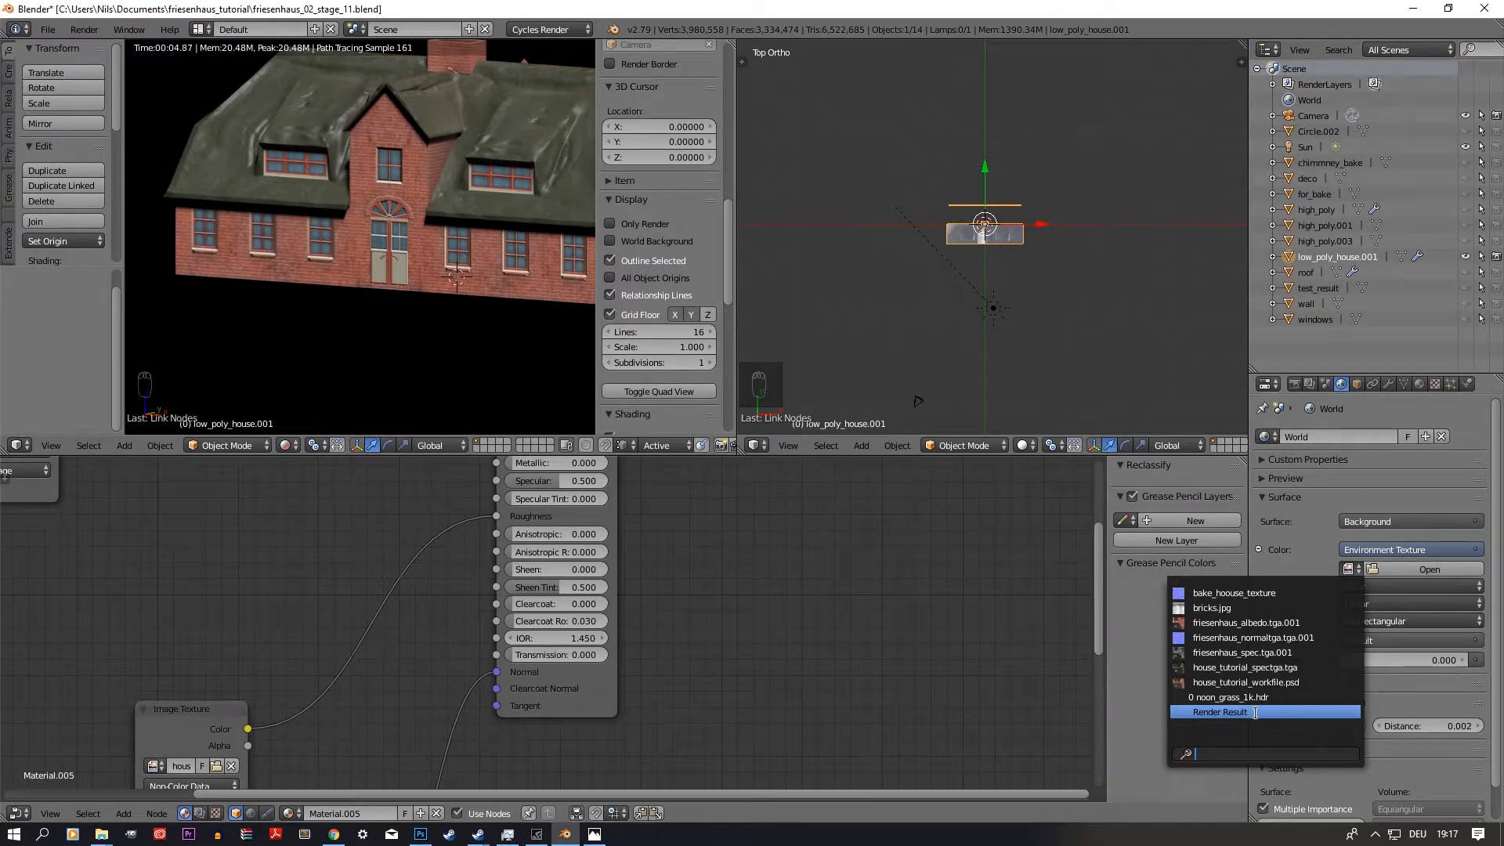
left_click(1258, 697)
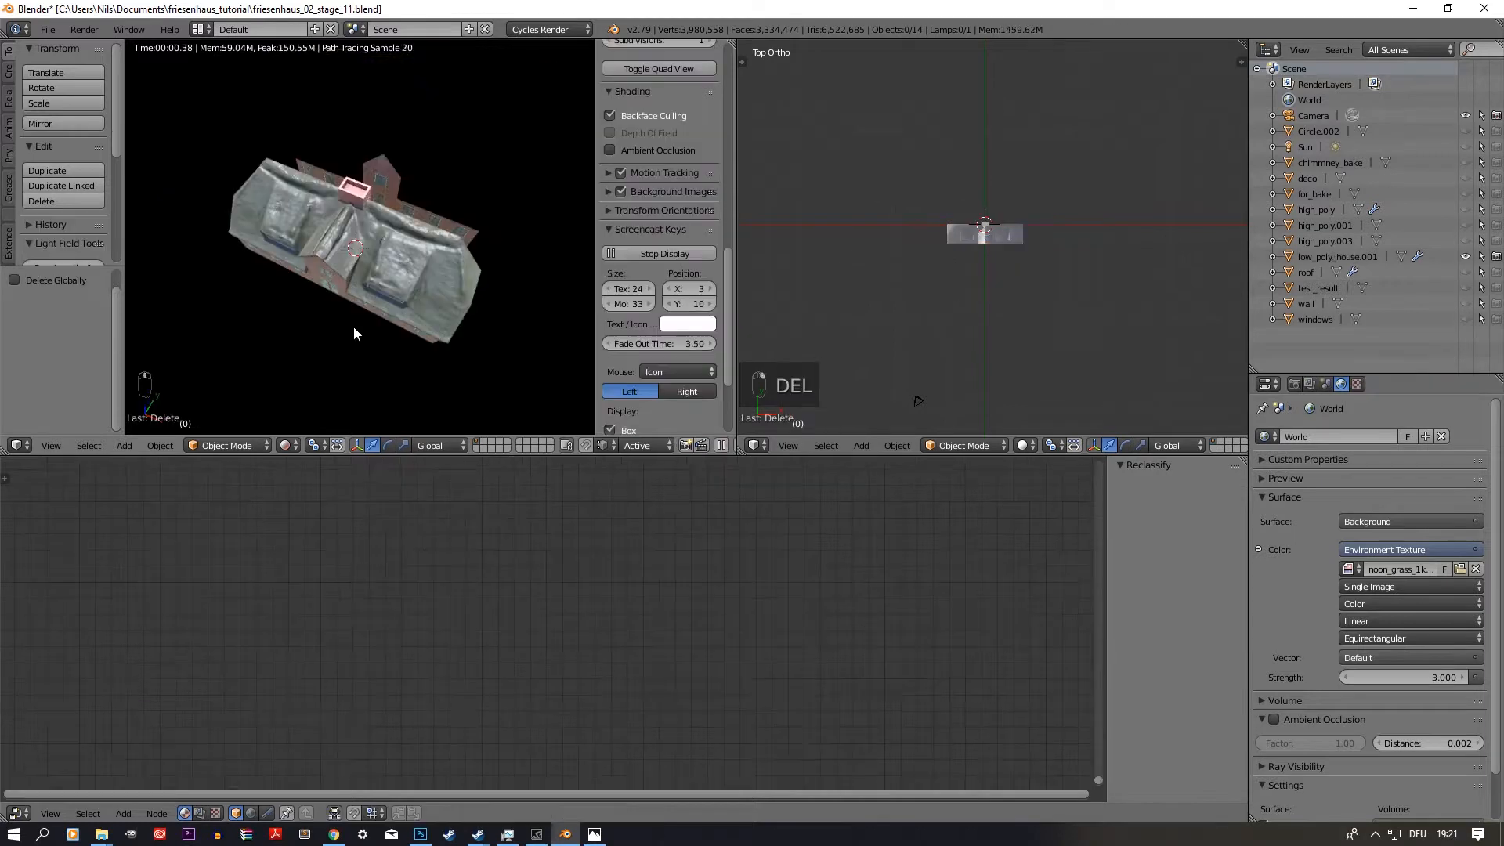
Step: Examine the environment-lit house from the front and side, checking the reflections on the roof, brick walls and windows
middle_click_drag(407, 279, 404, 237)
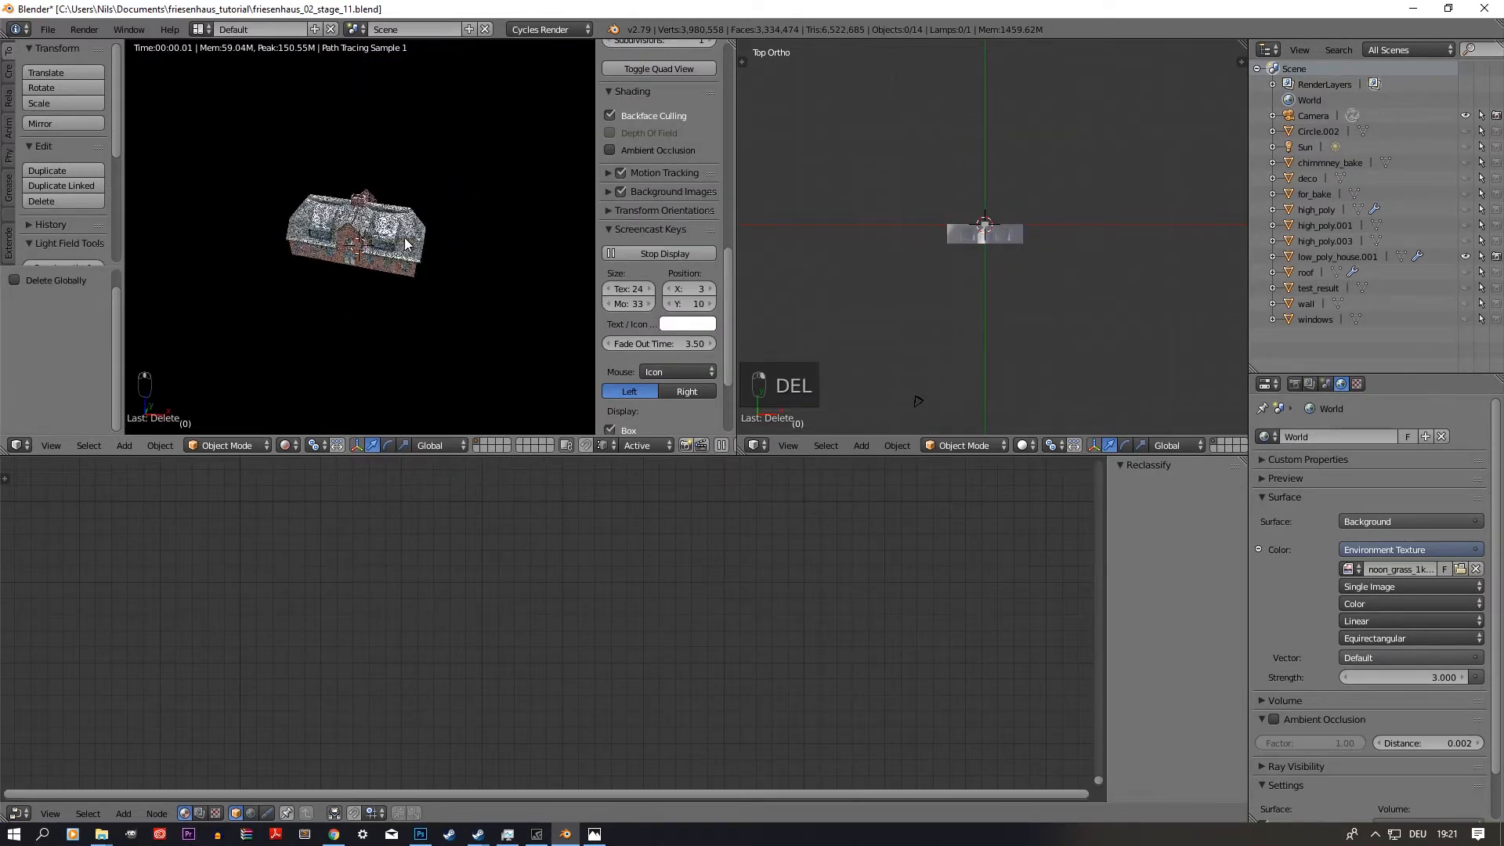
scroll(406, 238, "up", 5)
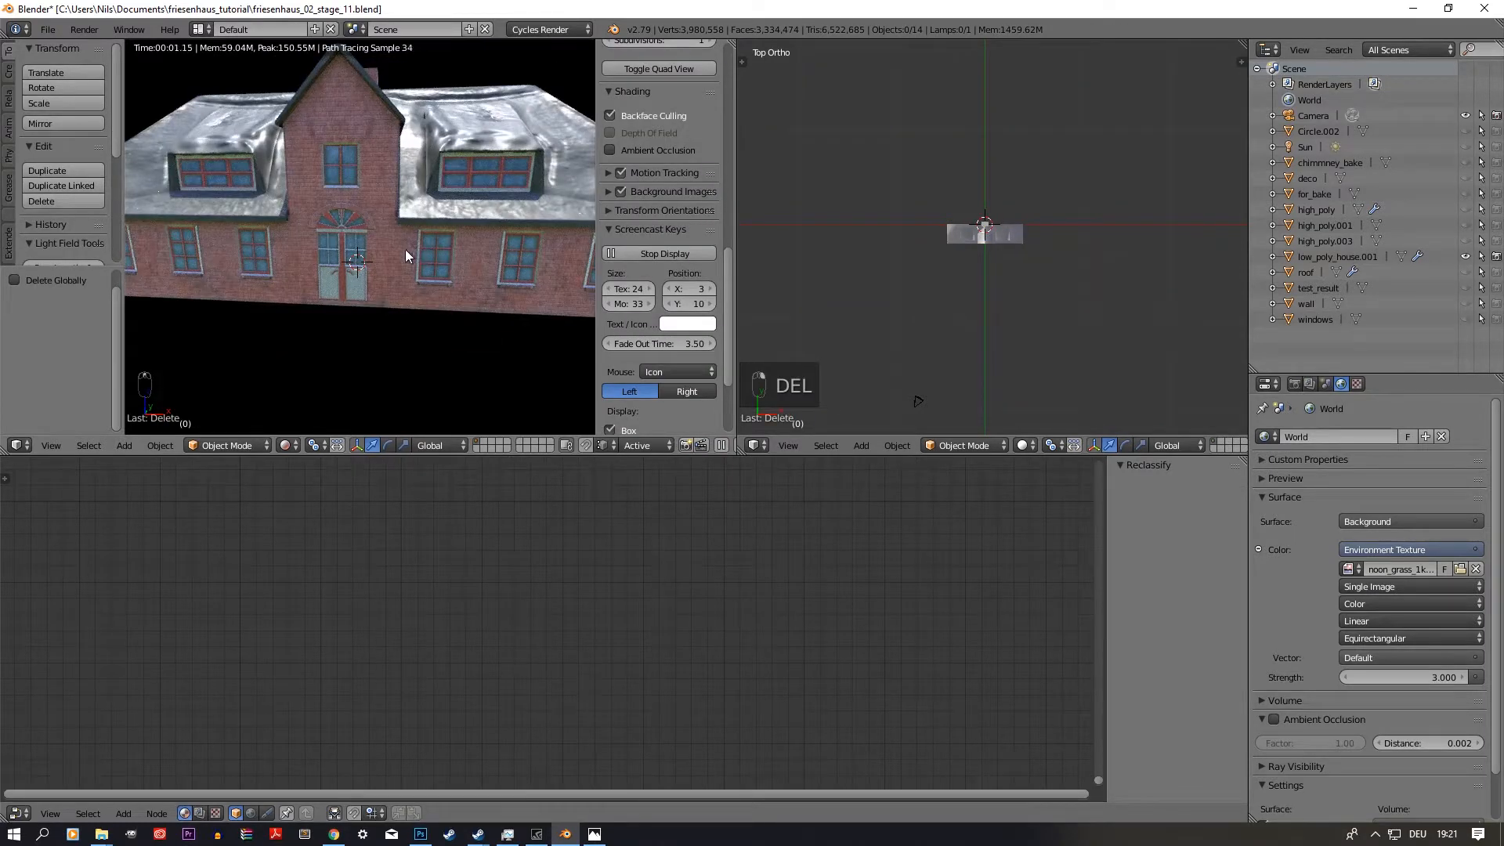
scroll(406, 249, "down", 4)
mouse_move(413, 282)
middle_mouse_down()
mouse_move(281, 264)
mouse_move(309, 279)
mouse_move(379, 270)
mouse_move(354, 311)
mouse_move(301, 337)
mouse_move(345, 312)
mouse_move(426, 311)
mouse_move(350, 330)
mouse_move(148, 321)
mouse_move(279, 340)
mouse_move(296, 316)
mouse_move(331, 312)
mouse_move(312, 411)
mouse_move(315, 255)
middle_mouse_up()
scroll(336, 273, "up", 5)
scroll(354, 294, "down", 5)
scroll(374, 291, "up", 3)
scroll(326, 297, "up", 1)
scroll(315, 270, "up", 4)
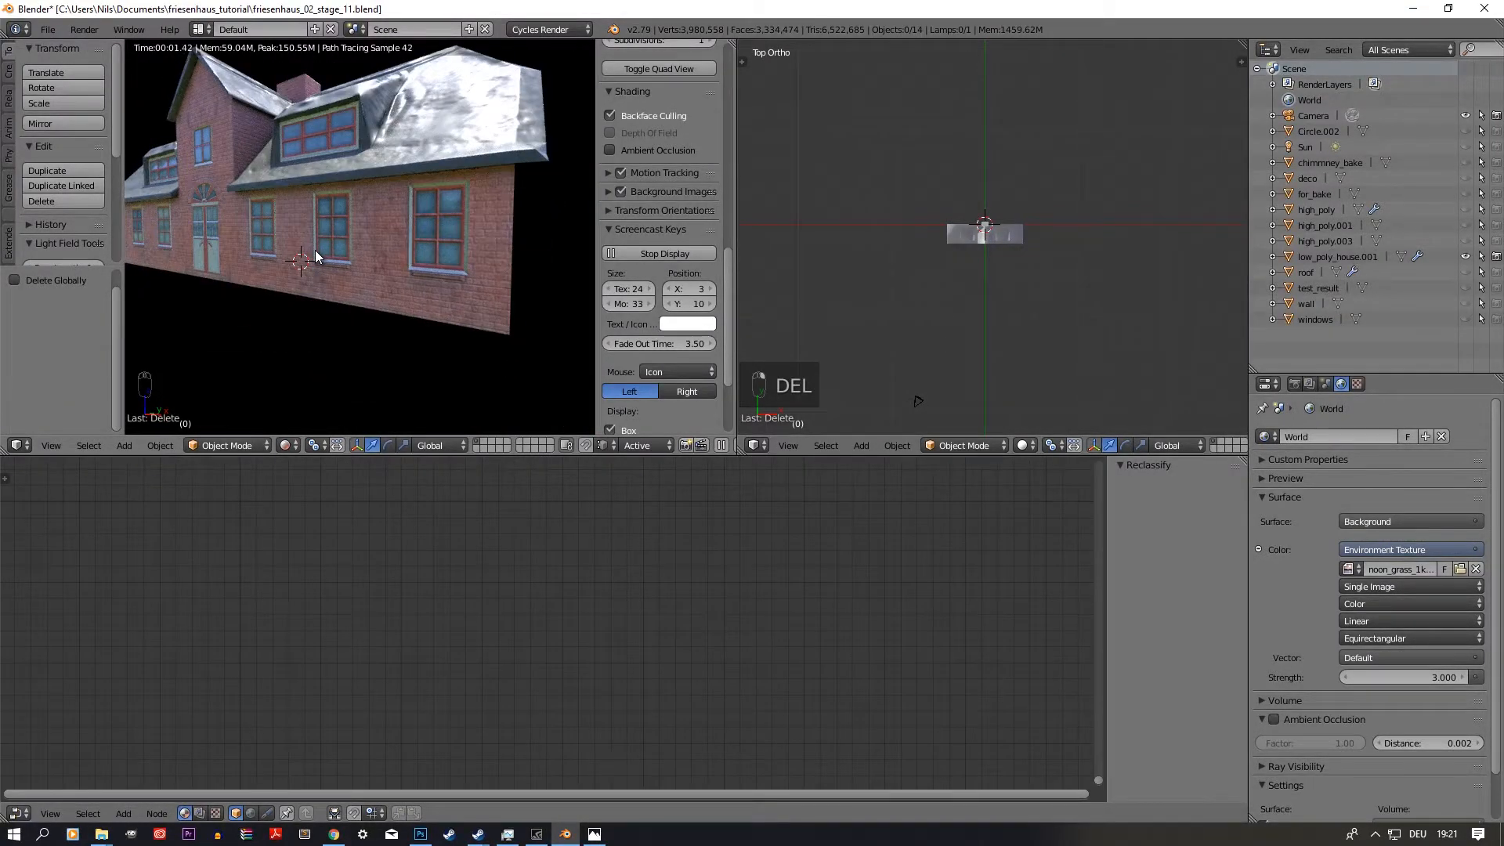
Step: Inspect the front door and surrounding brickwork up close, and check the whole house under the environment light
mouse_move(382, 416)
middle_mouse_down()
mouse_move(326, 329)
mouse_move(380, 310)
middle_mouse_up()
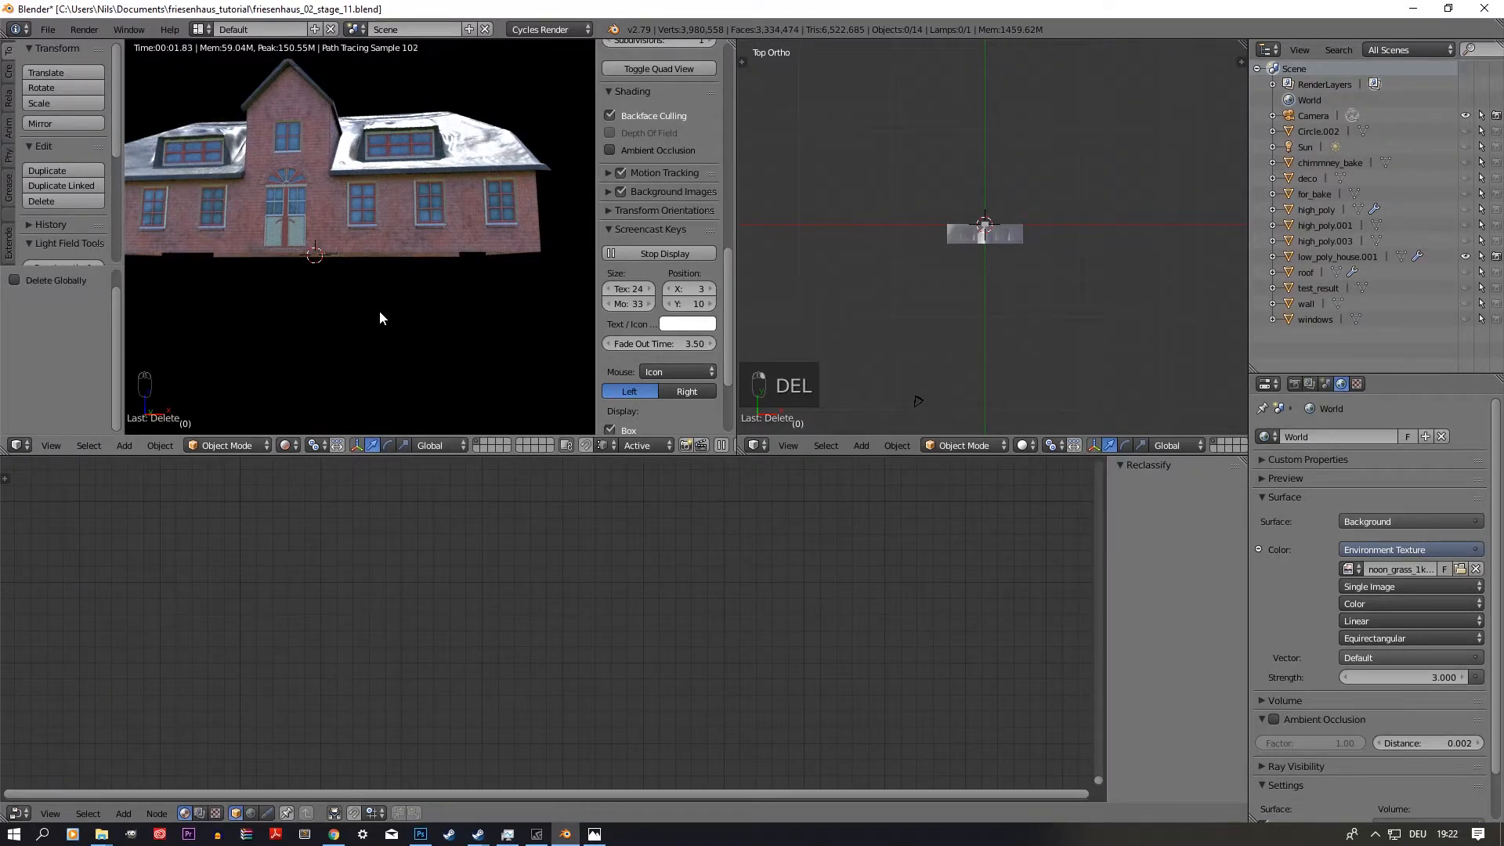
mouse_move(379, 311)
middle_mouse_down()
mouse_move(381, 356)
mouse_move(382, 335)
mouse_move(308, 356)
mouse_move(388, 300)
middle_mouse_up()
scroll(340, 333, "up", 4)
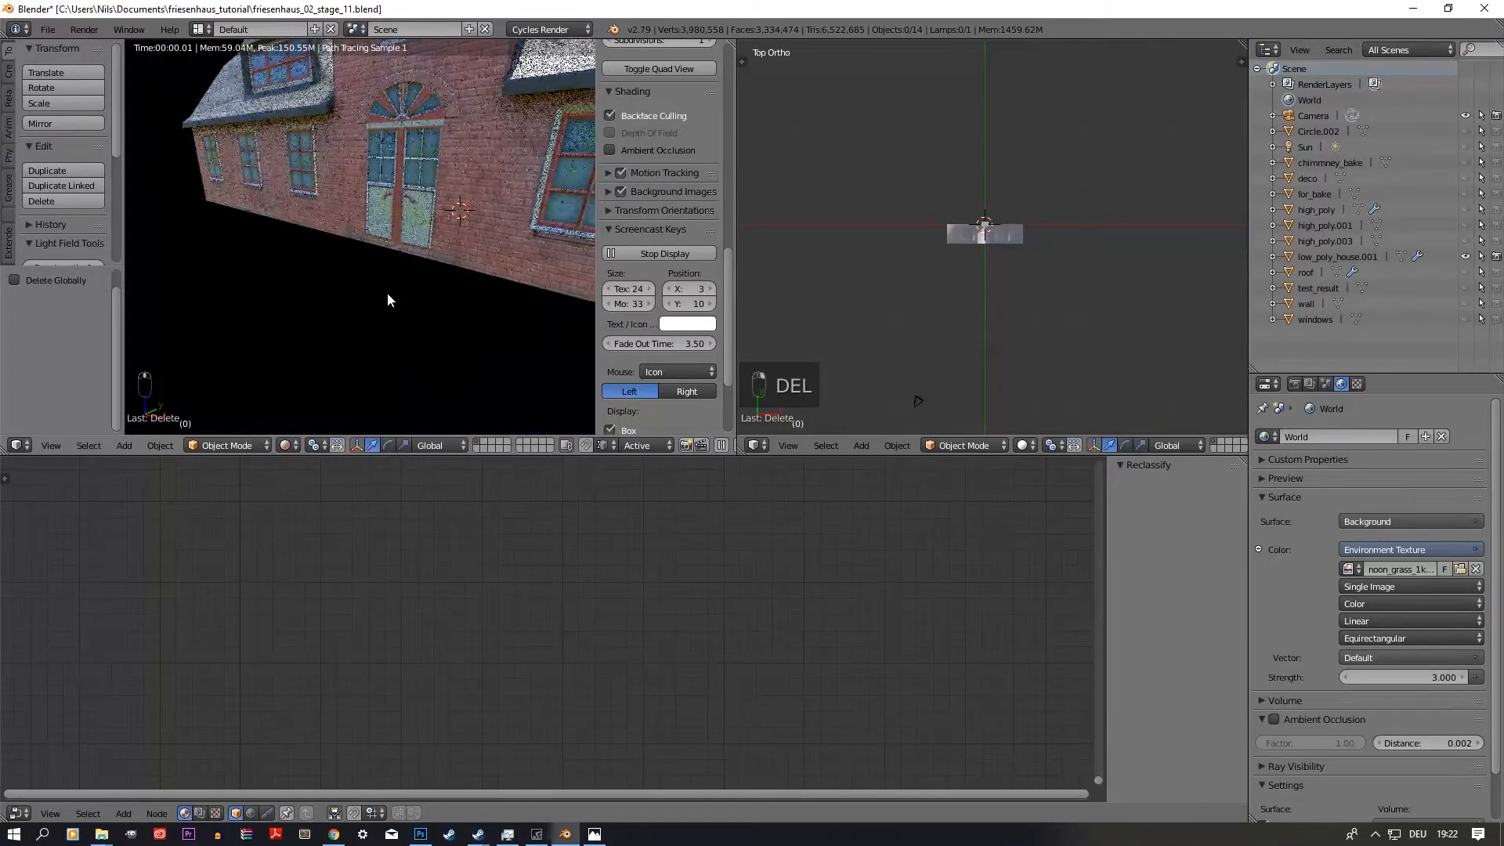
scroll(383, 306, "up", 3)
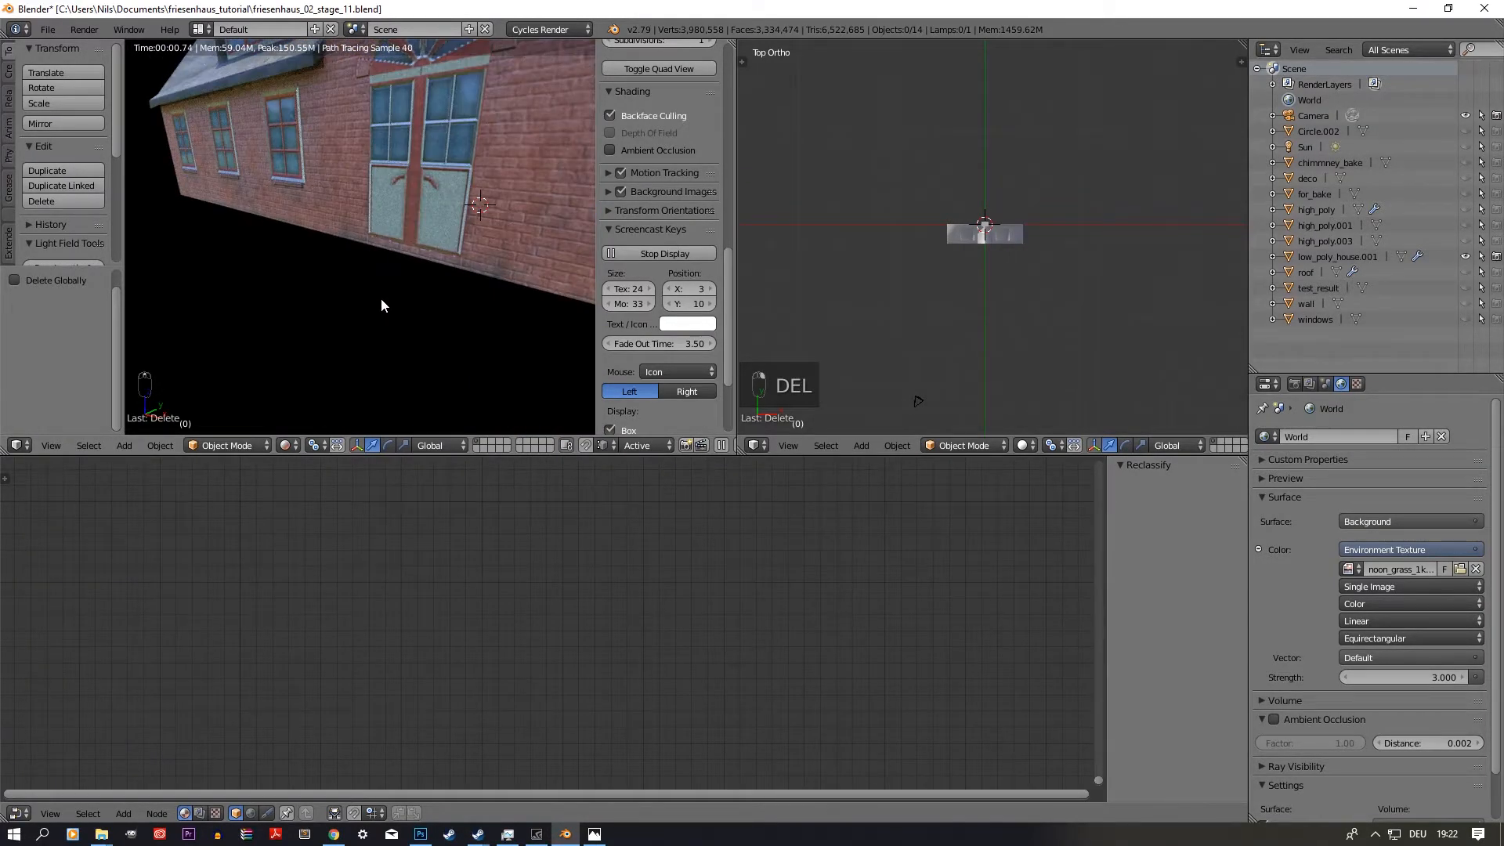
scroll(381, 306, "up", 3)
scroll(379, 299, "down", 3)
middle_click_drag(379, 299, 417, 291)
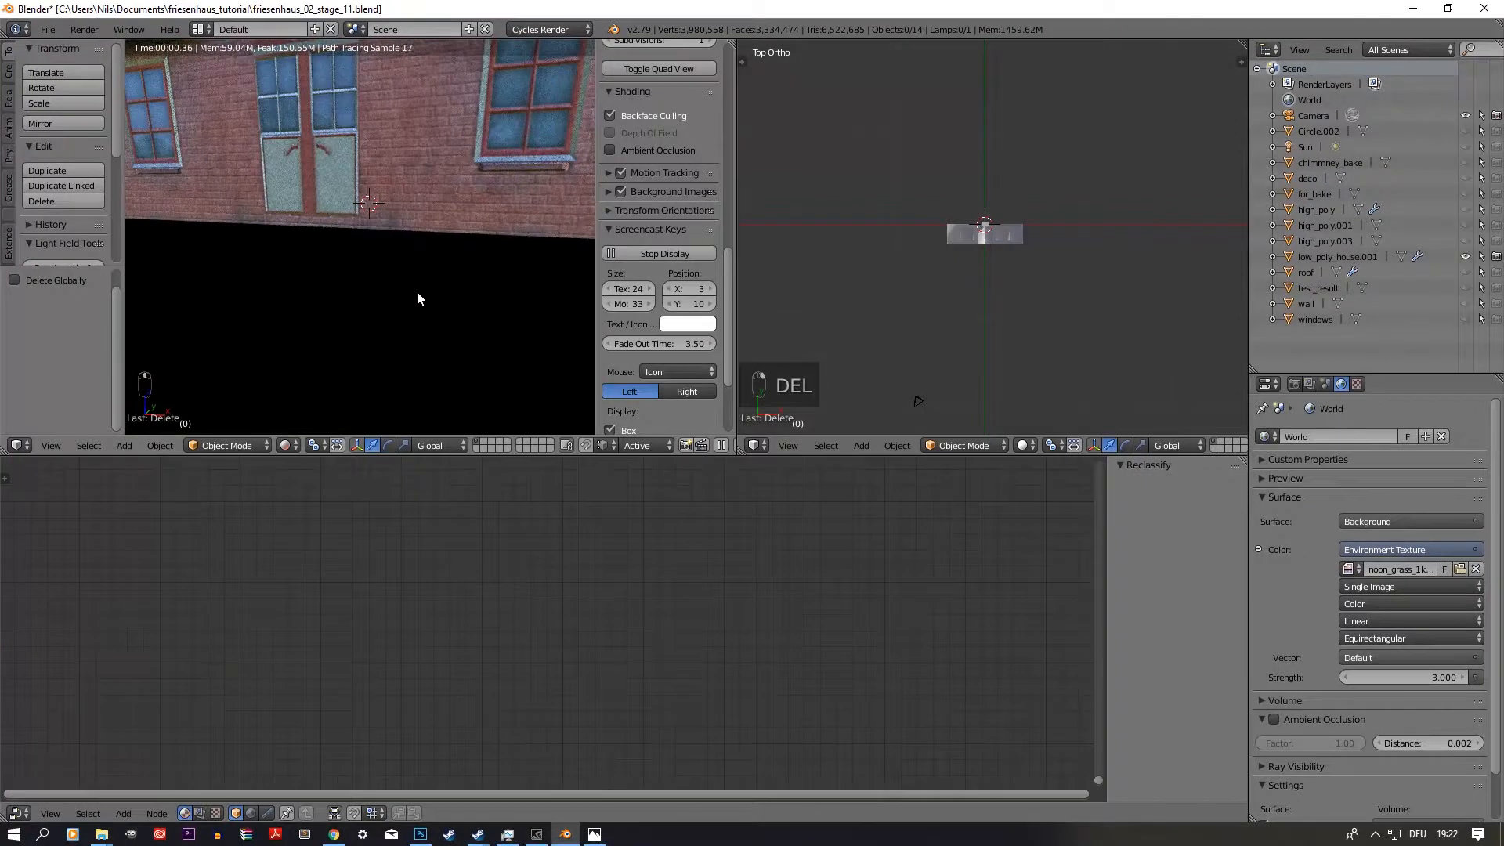
scroll(414, 297, "up", 4)
scroll(411, 296, "down", 7)
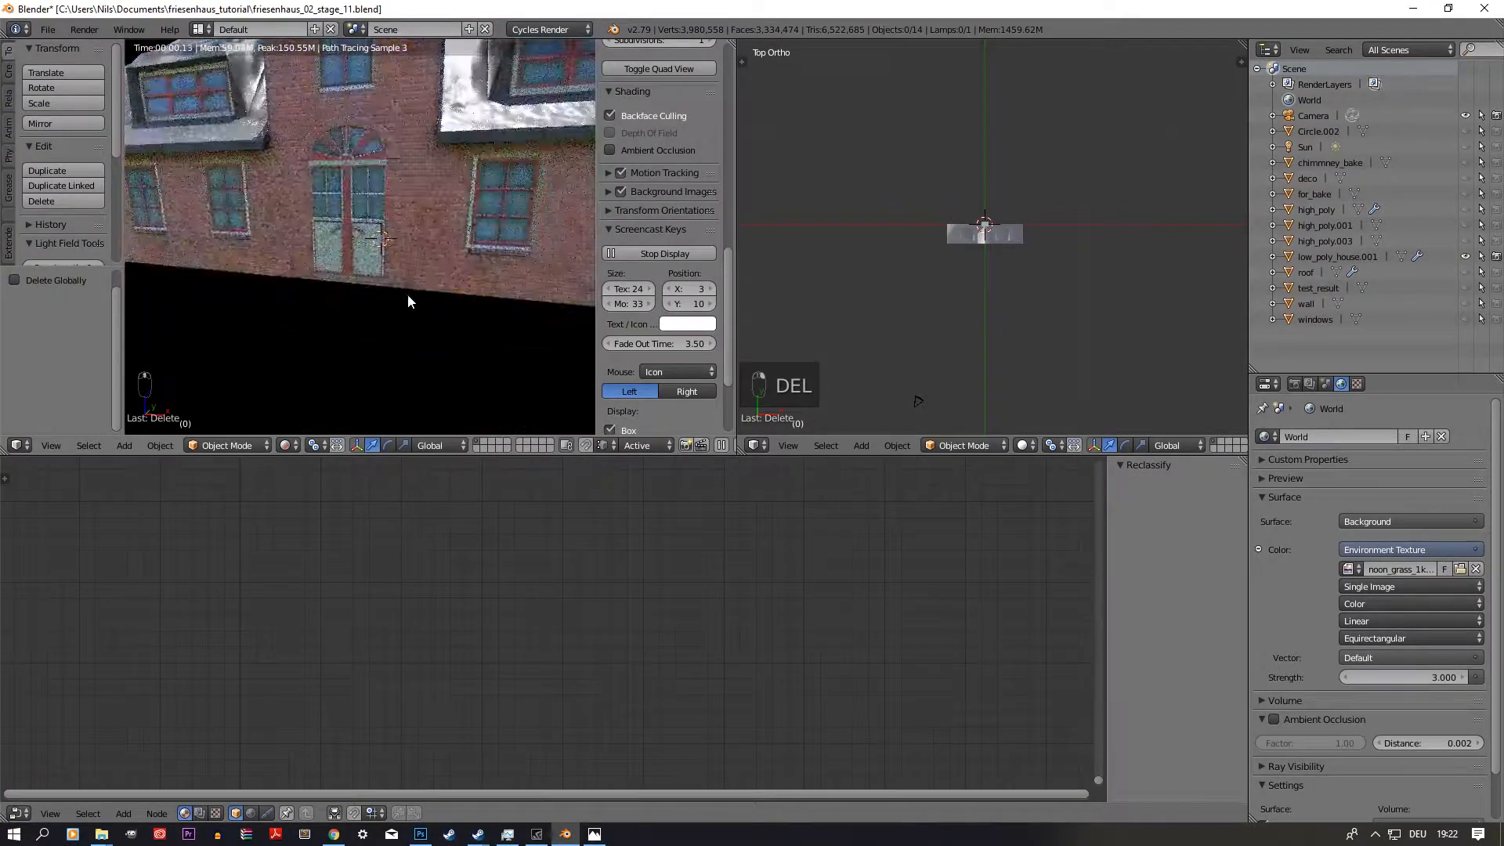
middle_click_drag(430, 278, 396, 309)
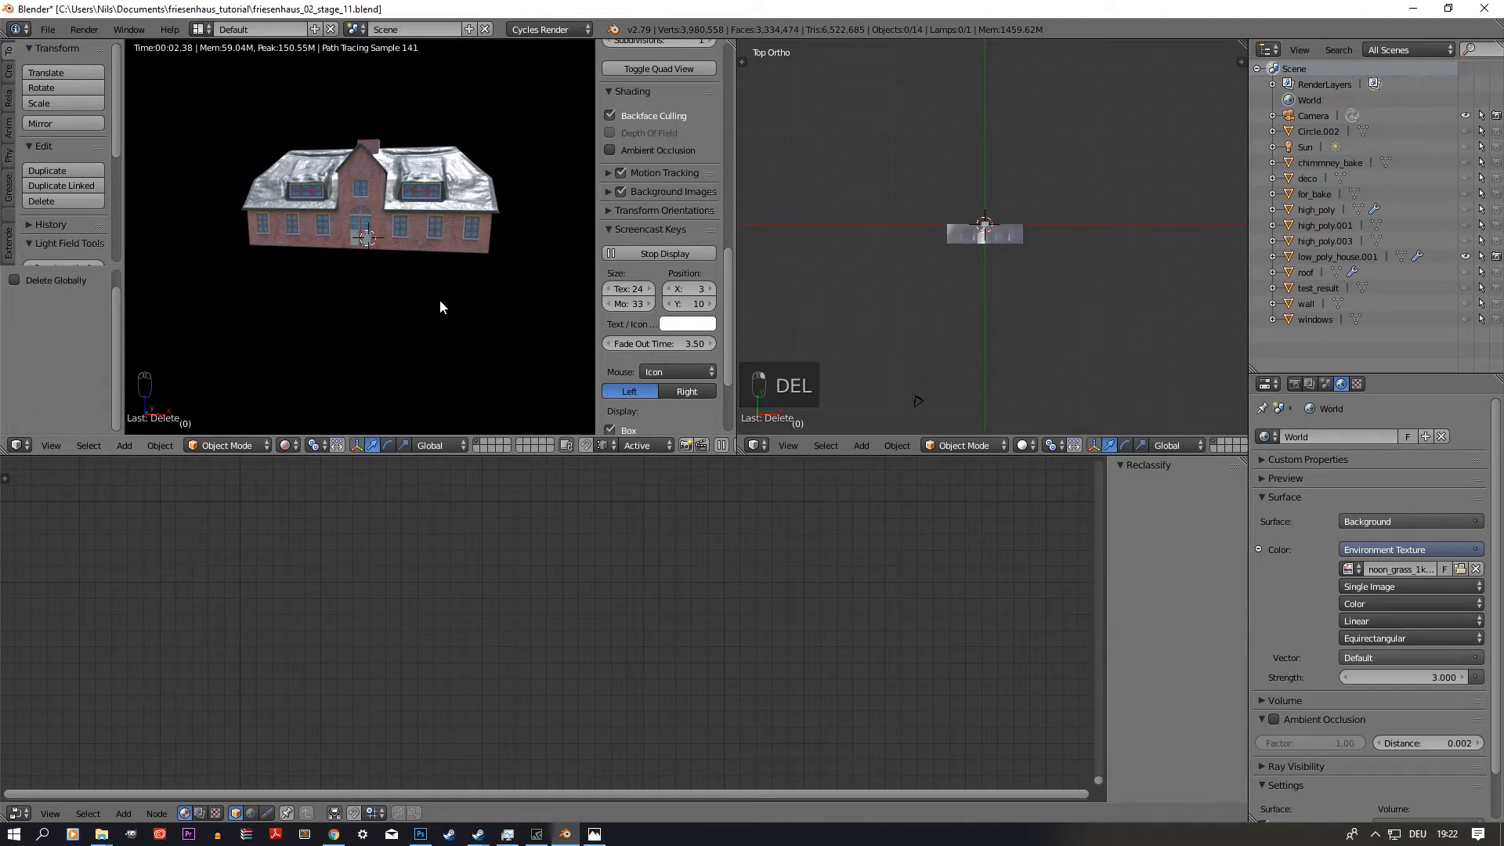
middle_click_drag(440, 301, 402, 344)
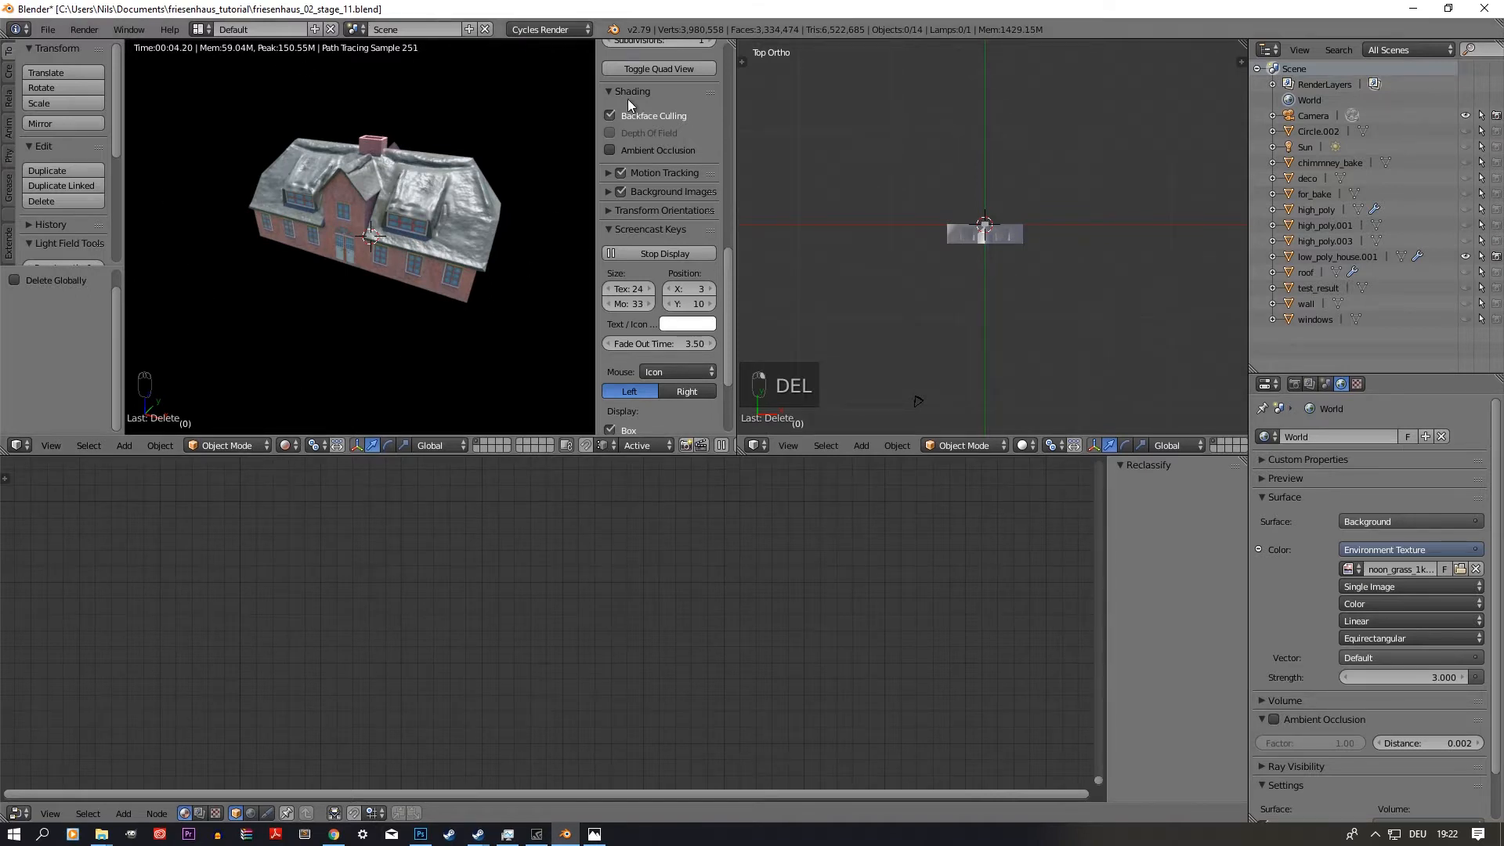
mouse_move(405, 267)
middle_mouse_down()
mouse_move(420, 329)
mouse_move(378, 215)
mouse_move(399, 255)
mouse_move(475, 262)
mouse_move(423, 238)
mouse_move(441, 242)
mouse_move(434, 256)
middle_mouse_up()
scroll(399, 255, "up", 1)
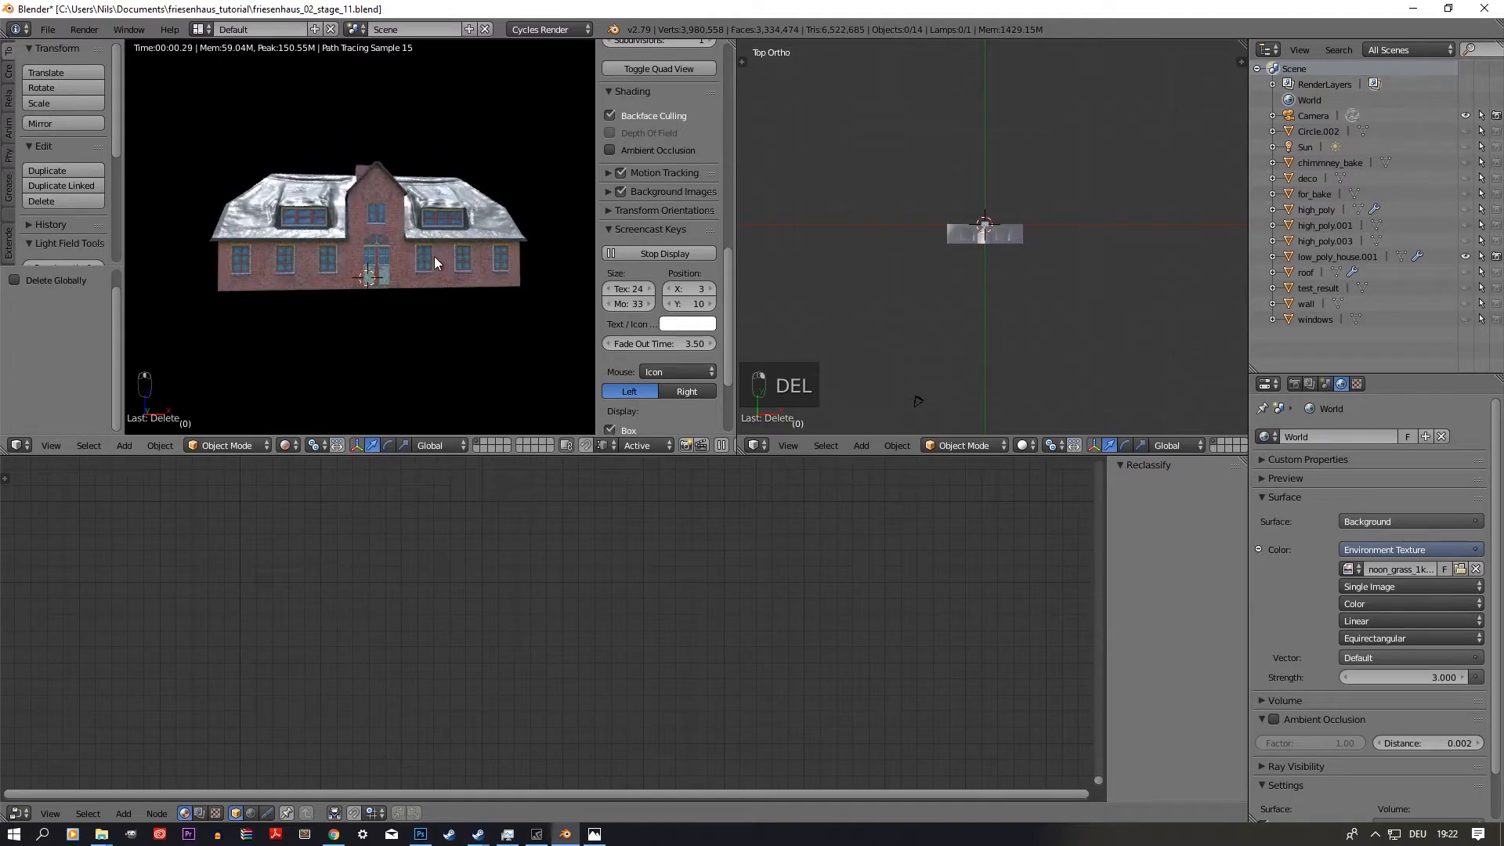
Step: Examine the rendered facade in an orthographic front view, from the entrance details to the full width of the house
key("KP_1")
key("KP_5")
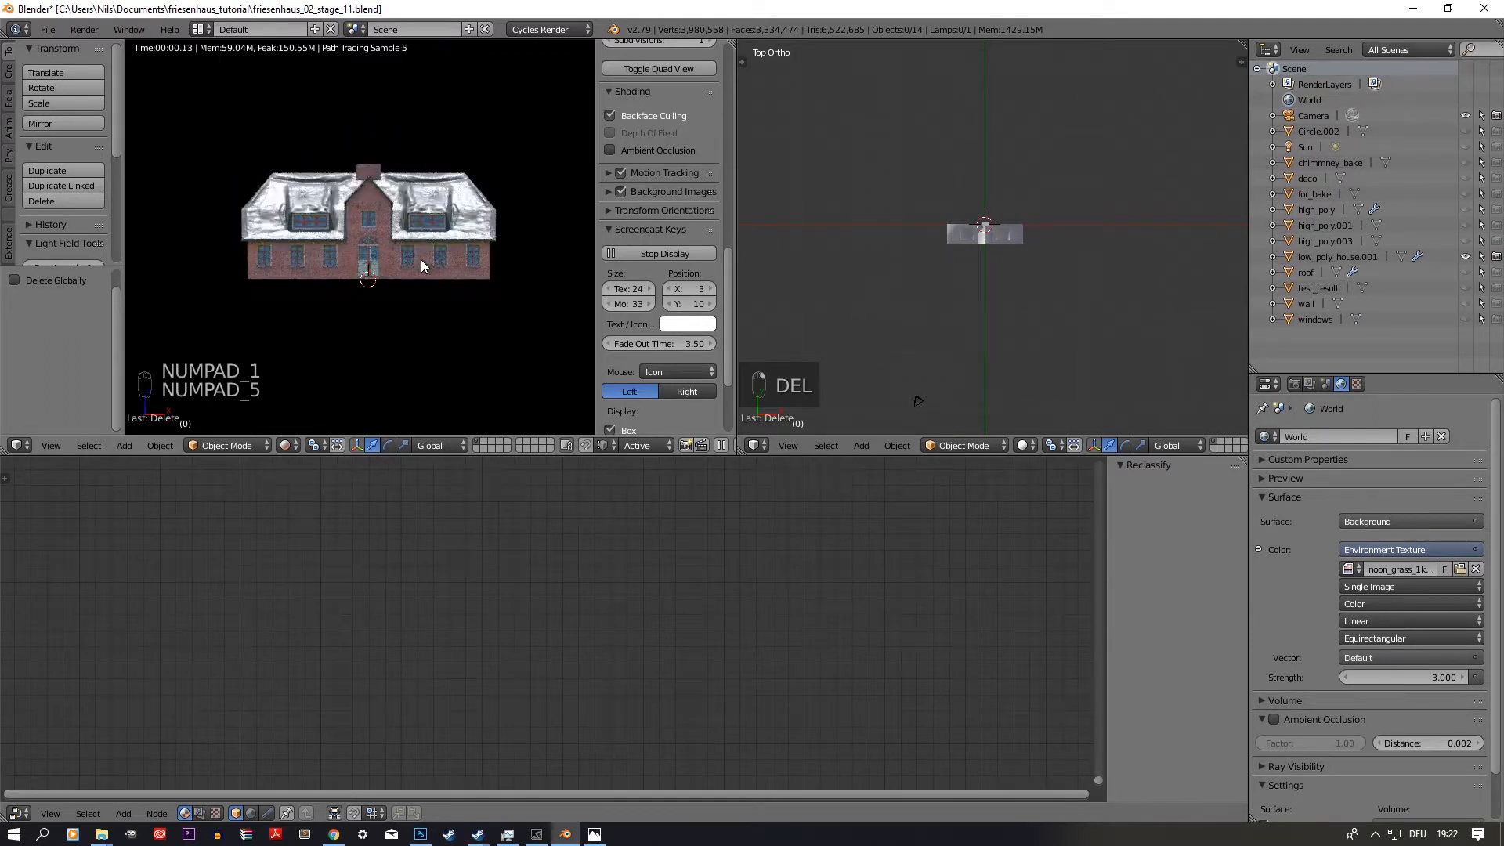
scroll(422, 266, "up", 4)
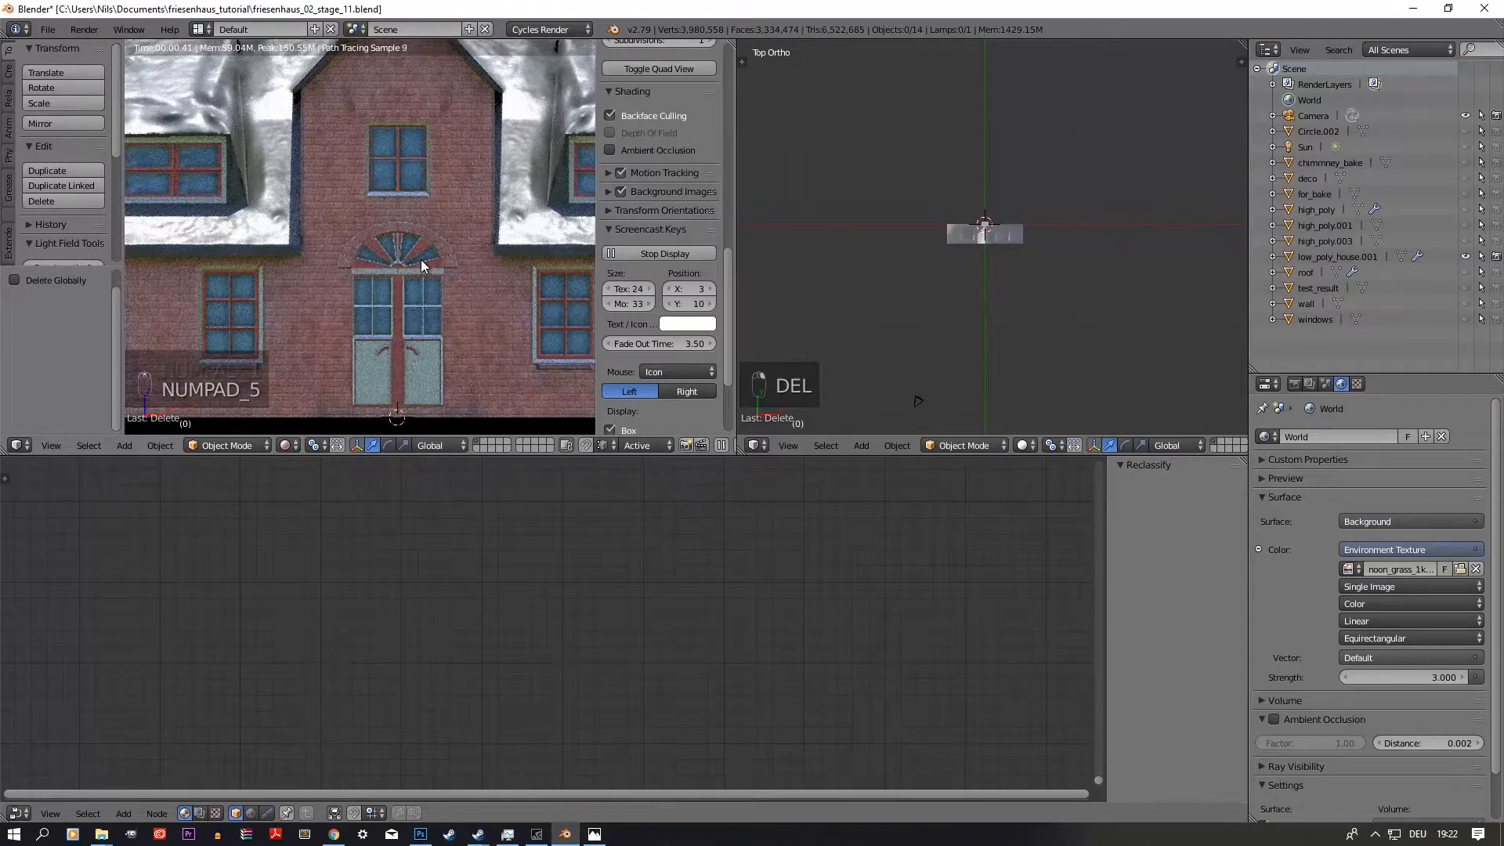
scroll(421, 260, "down", 3)
scroll(368, 246, "down", 2)
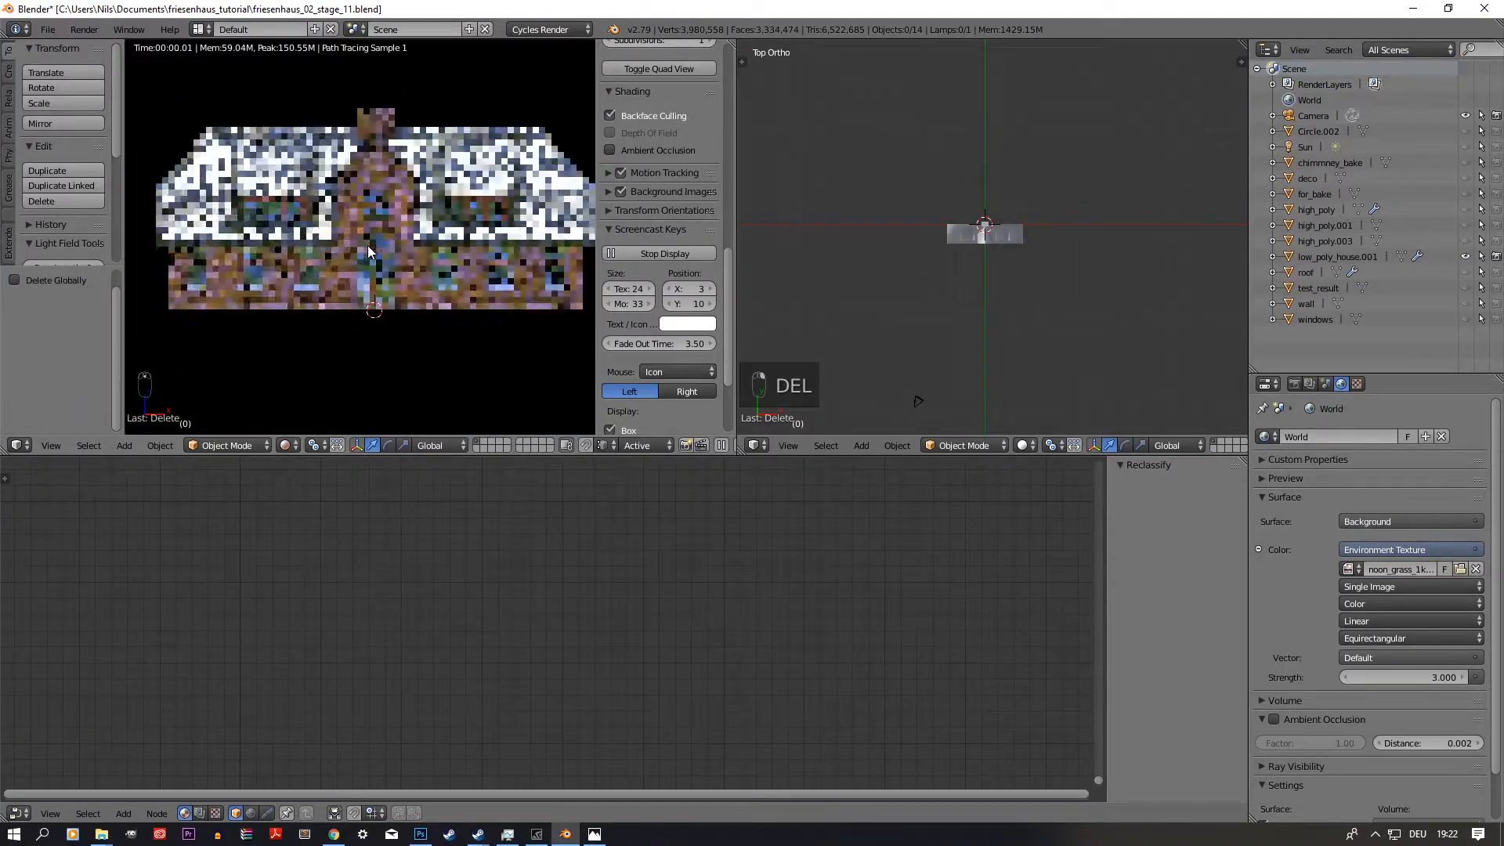
mouse_move(369, 250)
middle_mouse_down()
mouse_move(392, 266)
mouse_move(347, 288)
mouse_move(368, 279)
middle_mouse_up()
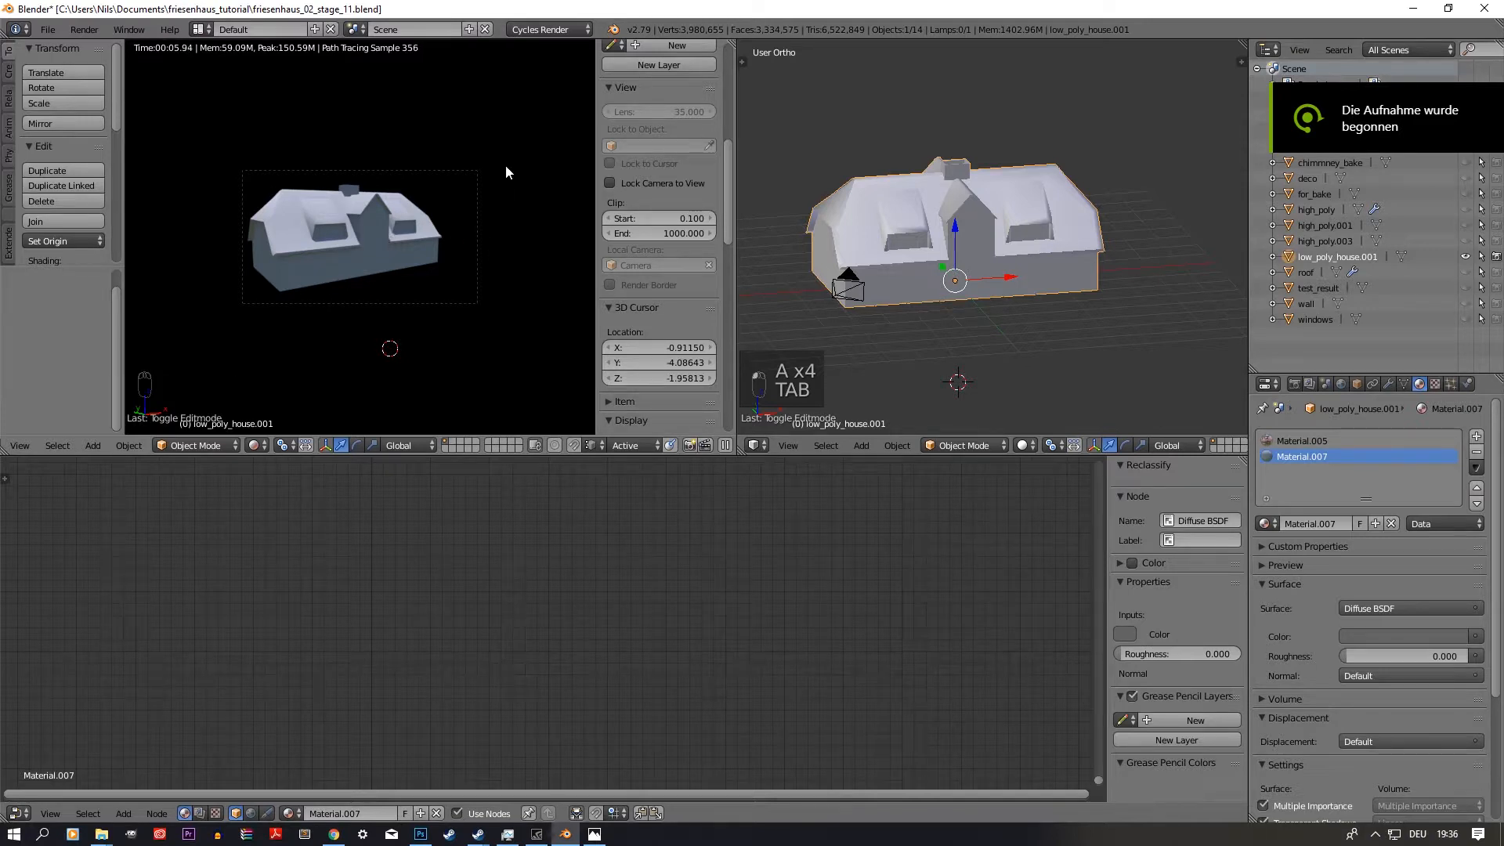
Step: Assign Material.005 to all faces of low_poly_house.001 in Edit Mode and return to Object Mode
mouse_move(456, 232)
middle_mouse_down()
mouse_move(436, 265)
mouse_move(328, 268)
mouse_move(487, 261)
mouse_move(384, 256)
mouse_move(385, 388)
mouse_move(382, 218)
mouse_move(340, 219)
mouse_move(402, 218)
mouse_move(402, 276)
mouse_move(303, 280)
mouse_move(402, 288)
mouse_move(359, 266)
mouse_move(391, 270)
middle_mouse_up()
scroll(463, 270, "up", 5)
scroll(464, 262, "down", 5)
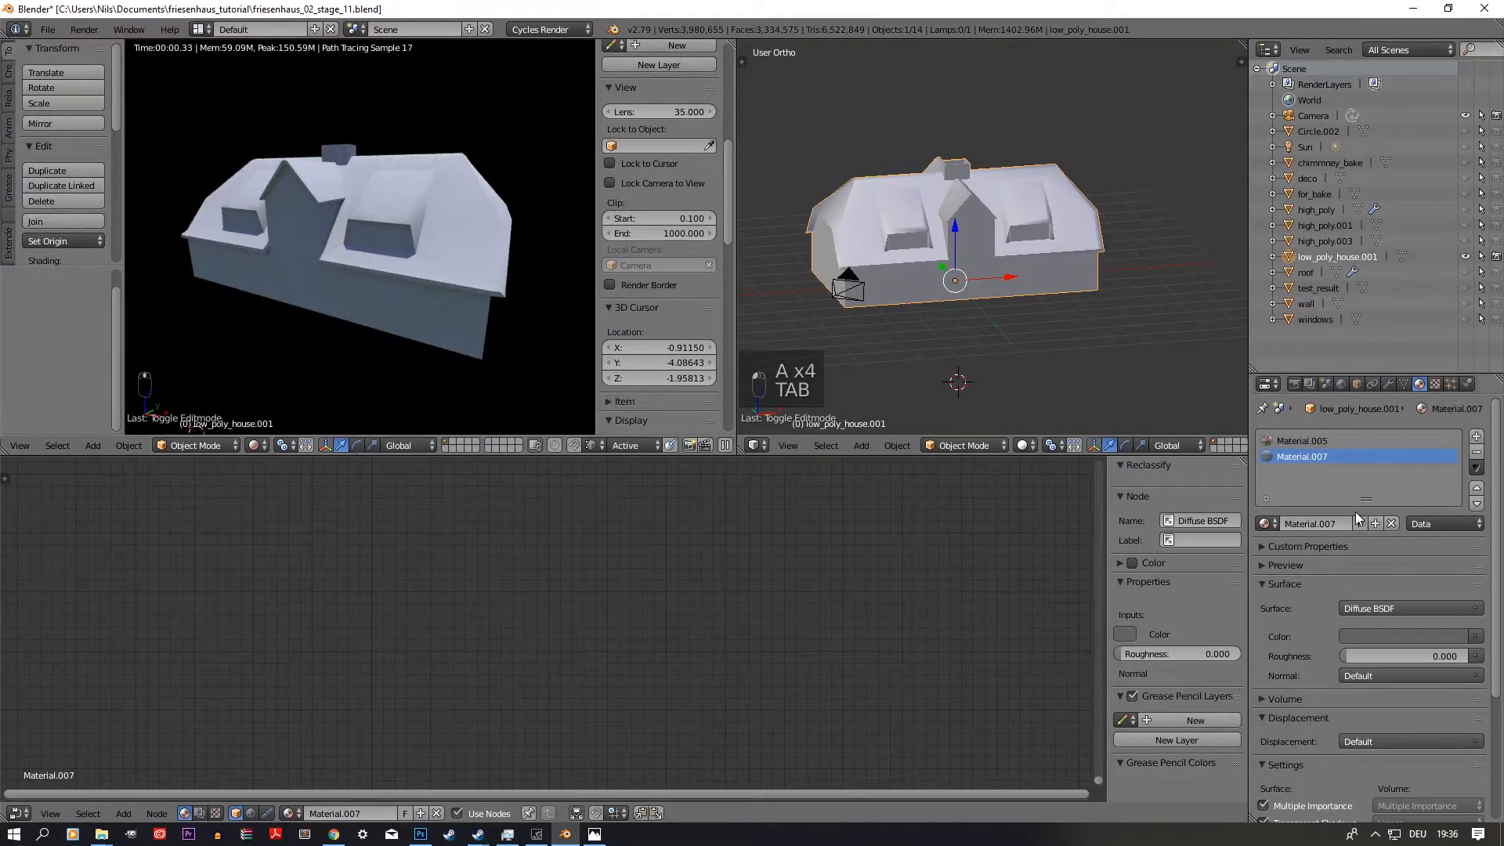
left_click(1278, 441)
key("Tab")
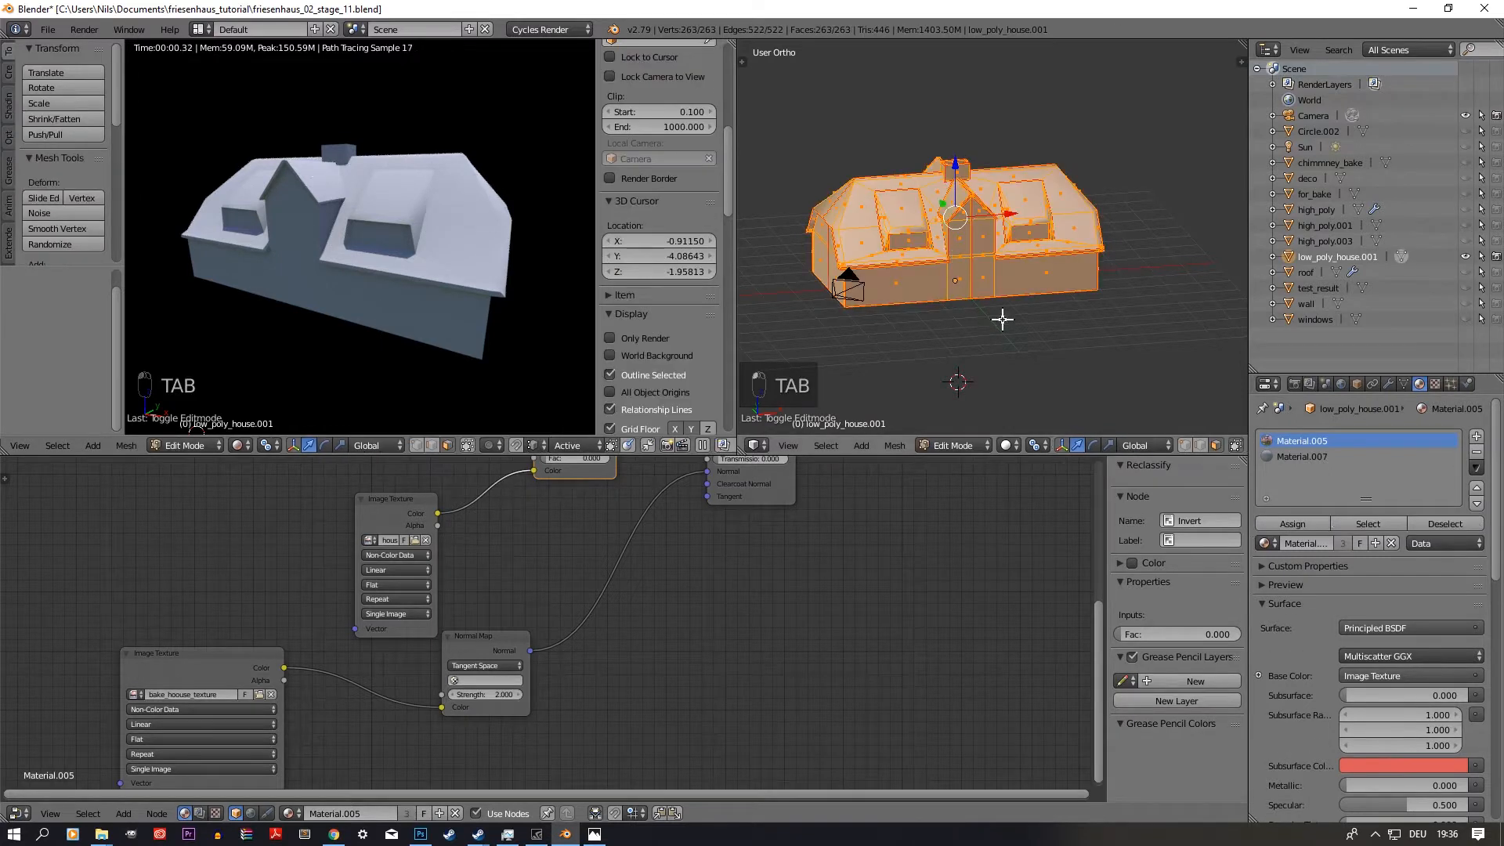
left_click(1284, 524)
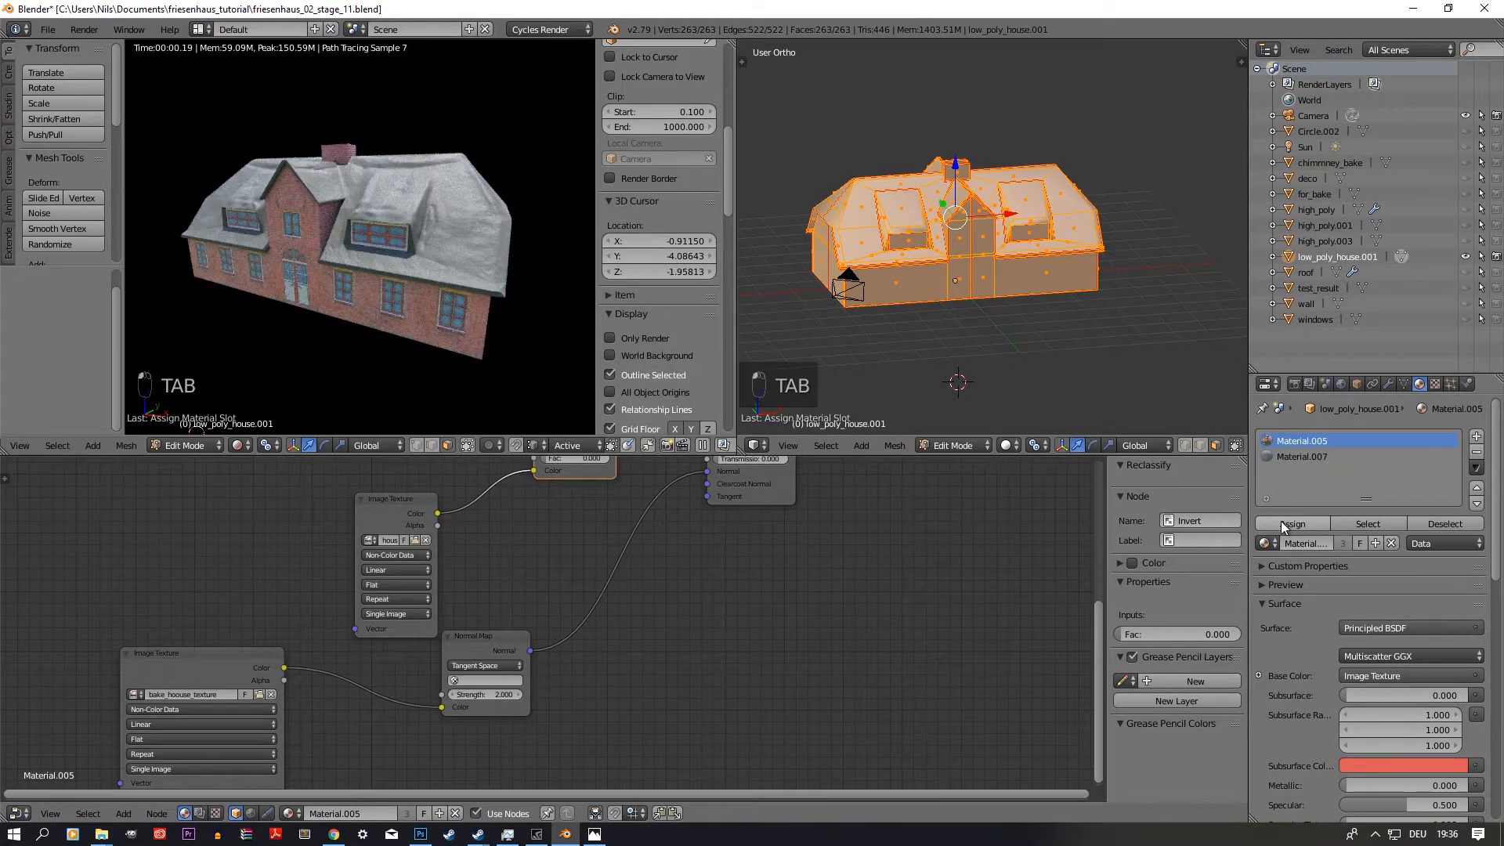
key("Tab")
Step: Examine the textured house's entrance bay, gable end and roof in the rendered view from close up and far away
mouse_move(382, 253)
middle_mouse_down()
mouse_move(423, 223)
mouse_move(423, 248)
mouse_move(445, 242)
mouse_move(401, 227)
mouse_move(392, 270)
middle_mouse_up()
scroll(423, 223, "up", 5)
scroll(417, 227, "up", 6)
scroll(410, 227, "down", 5)
scroll(392, 271, "up", 3)
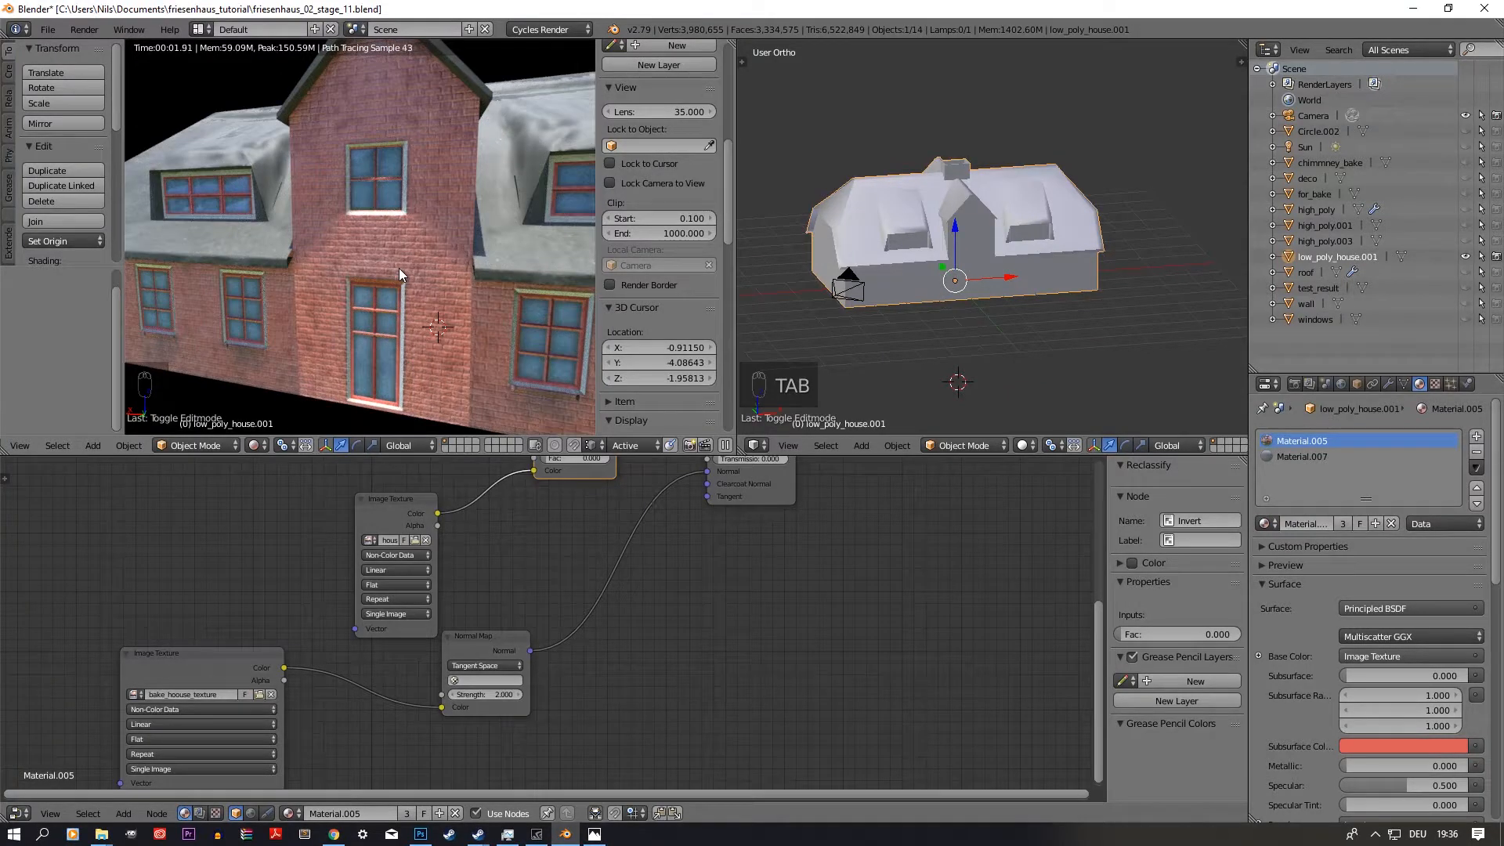
scroll(400, 273, "down", 5)
mouse_move(400, 271)
middle_mouse_down()
mouse_move(409, 244)
mouse_move(290, 260)
mouse_move(374, 282)
mouse_move(386, 251)
mouse_move(390, 272)
mouse_move(341, 305)
mouse_move(354, 270)
mouse_move(345, 295)
mouse_move(373, 283)
mouse_move(332, 271)
mouse_move(409, 285)
mouse_move(401, 266)
mouse_move(371, 275)
middle_mouse_up()
scroll(313, 266, "up", 3)
scroll(375, 282, "up", 3)
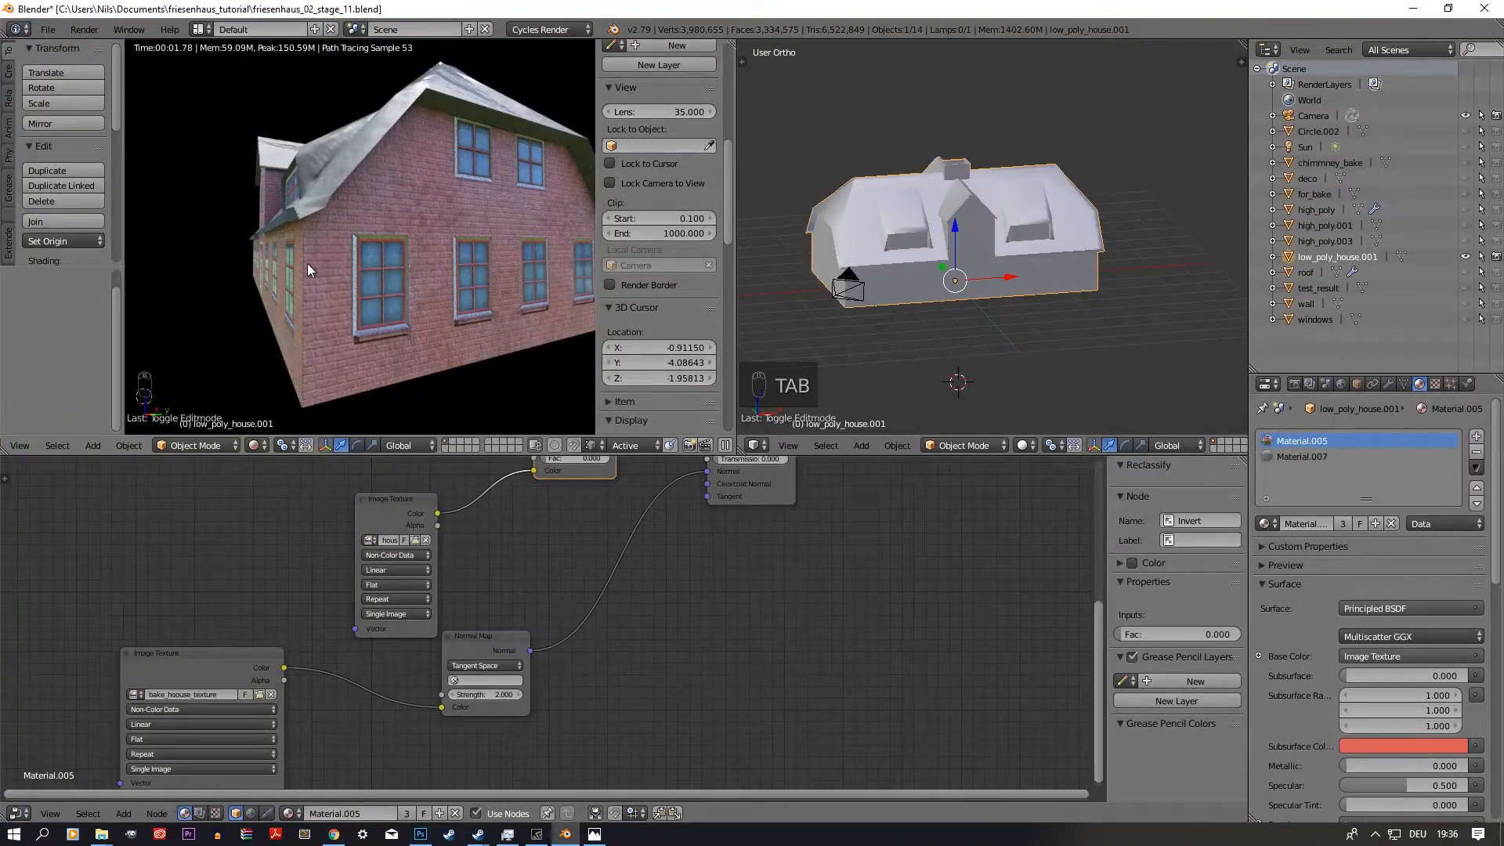
mouse_move(308, 265)
middle_mouse_down()
mouse_move(418, 249)
mouse_move(370, 257)
mouse_move(443, 277)
middle_mouse_up()
middle_click_drag(402, 276, 426, 353)
scroll(351, 276, "up", 2)
scroll(417, 265, "down", 4)
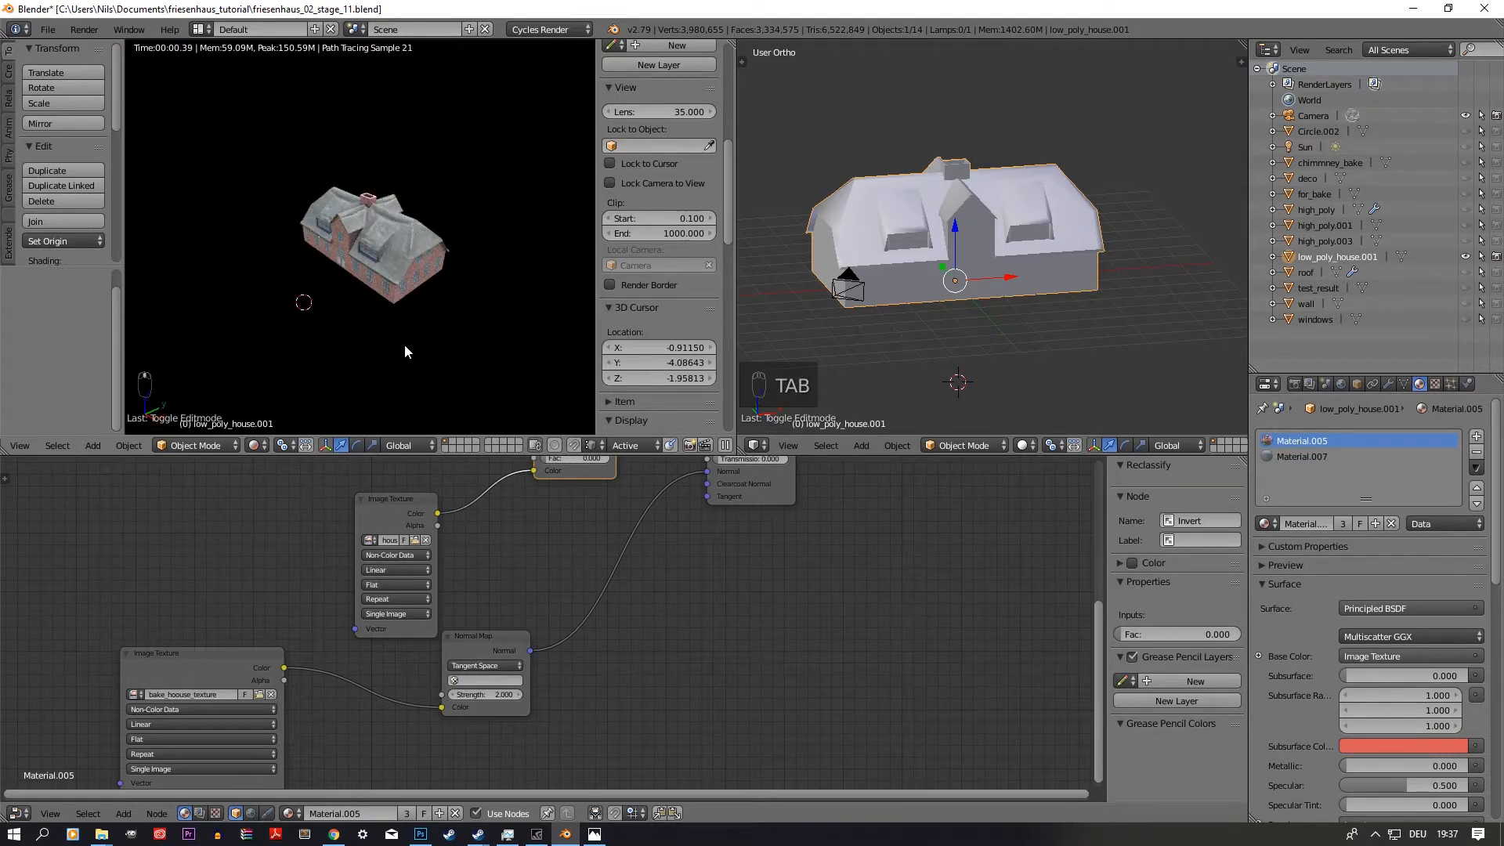
Step: Inspect the bricks and windows on the gable wall and front facade for texture detail and light response
scroll(407, 337, "up", 3)
scroll(397, 315, "up", 6)
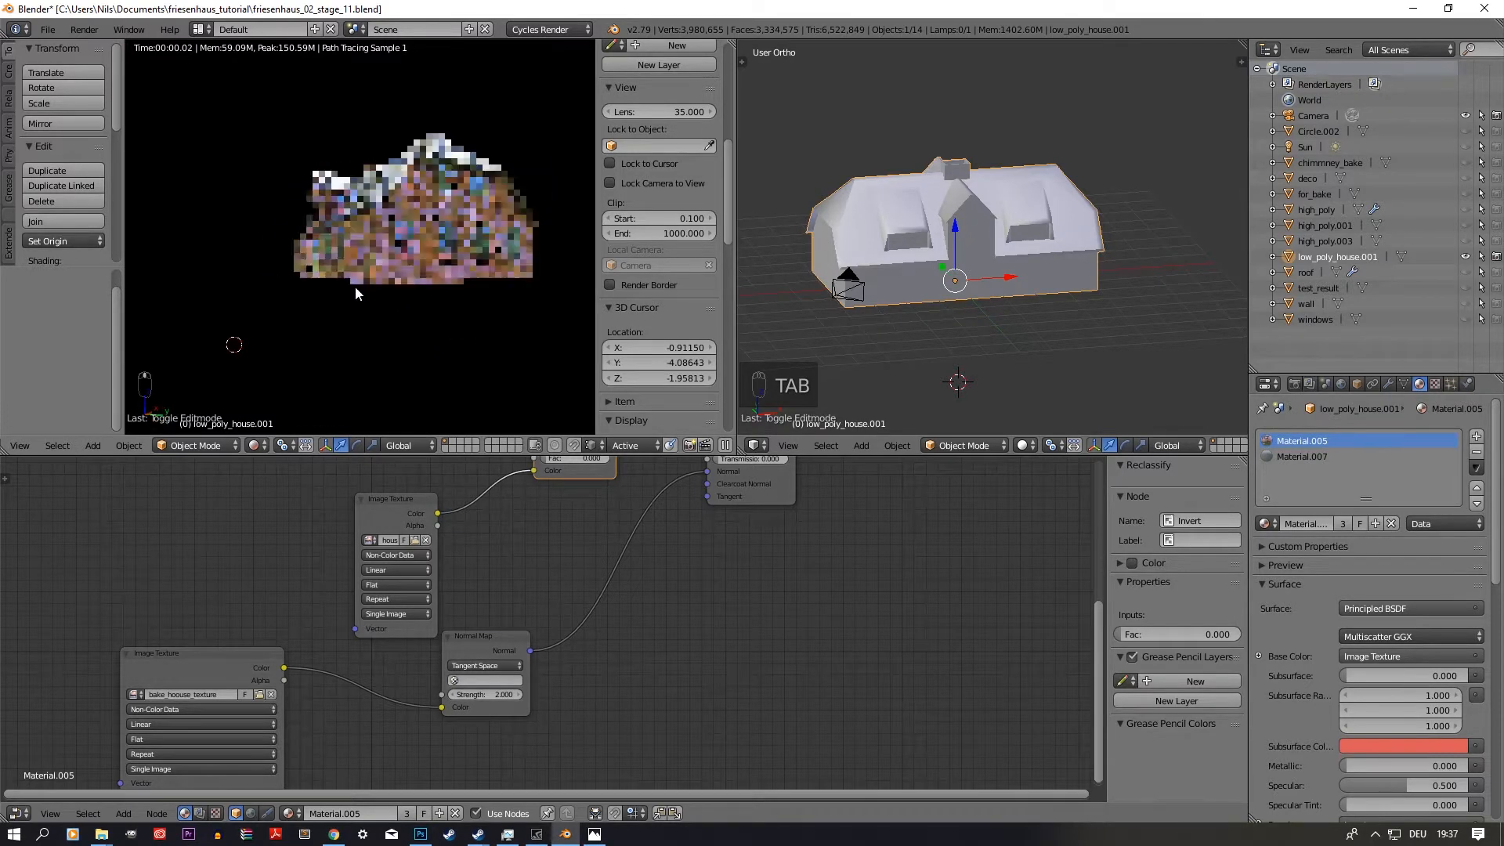
scroll(388, 278, "up", 2)
scroll(370, 279, "down", 8)
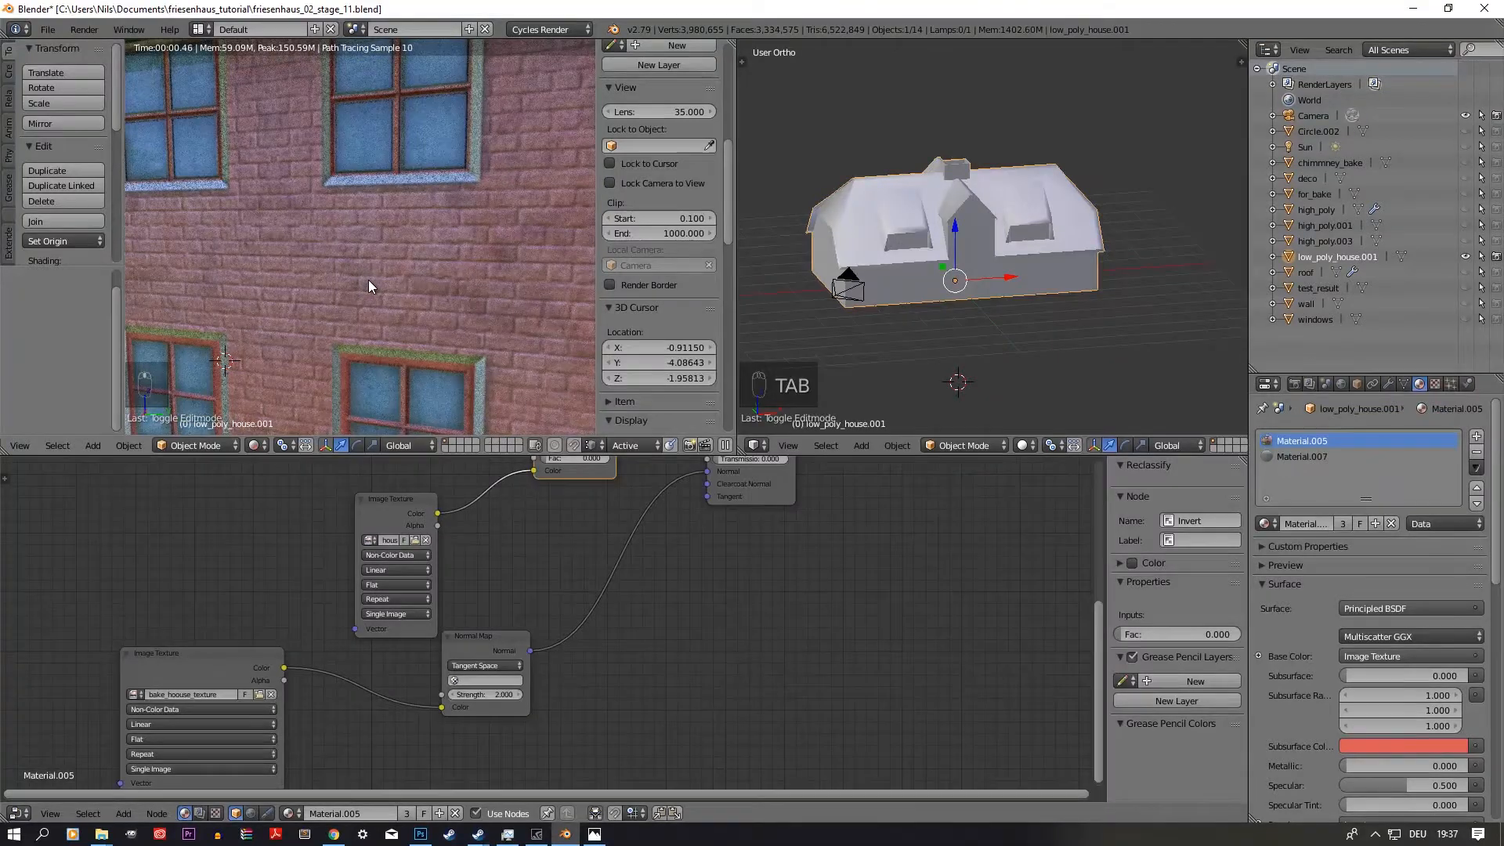
middle_click_drag(374, 280, 293, 313)
scroll(335, 308, "down", 4)
scroll(340, 308, "up", 6)
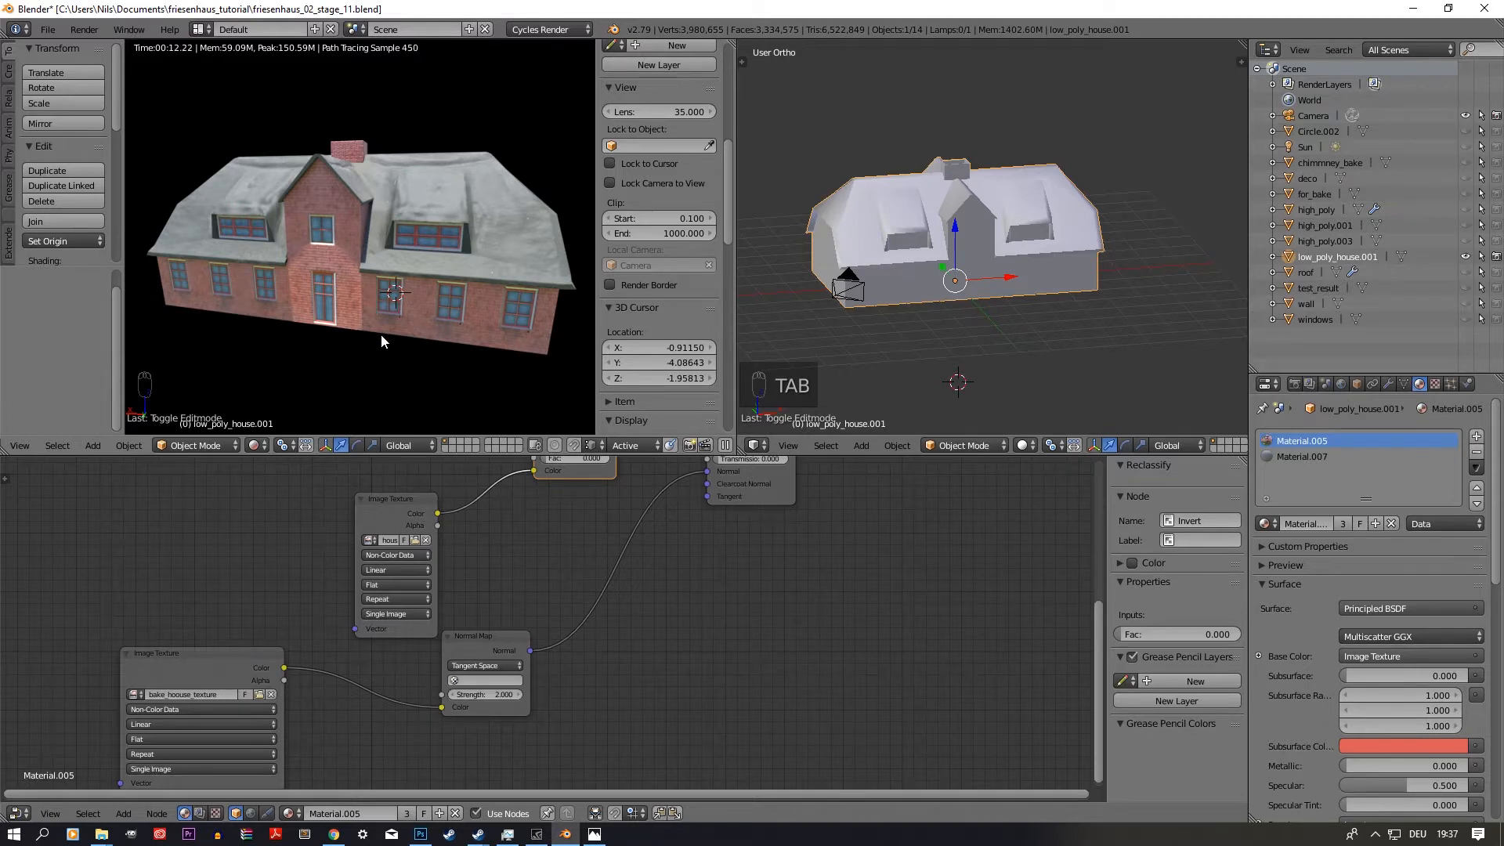
scroll(411, 293, "up", 5)
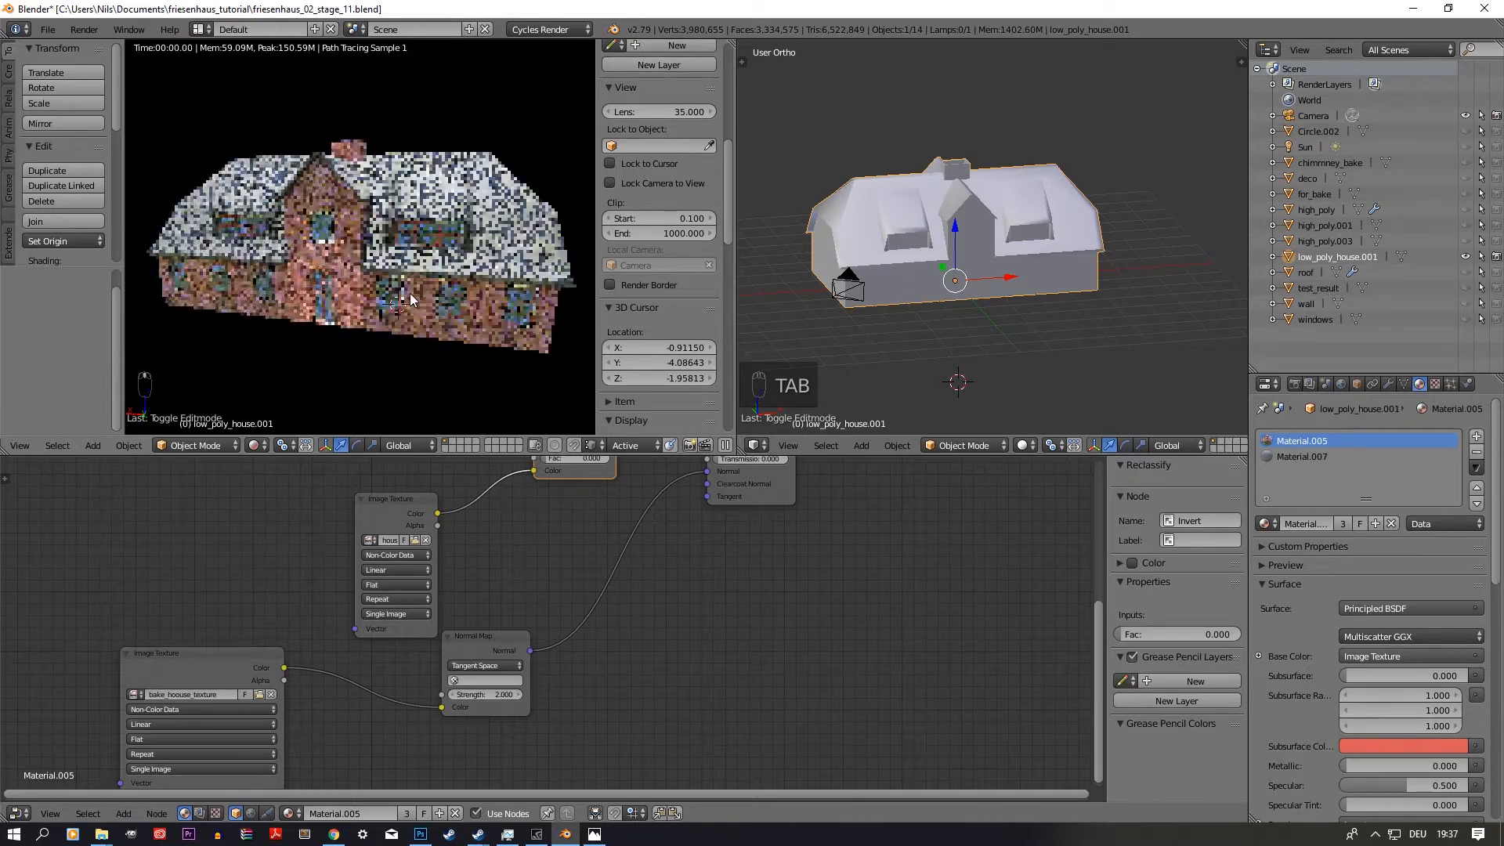
scroll(414, 293, "up", 3)
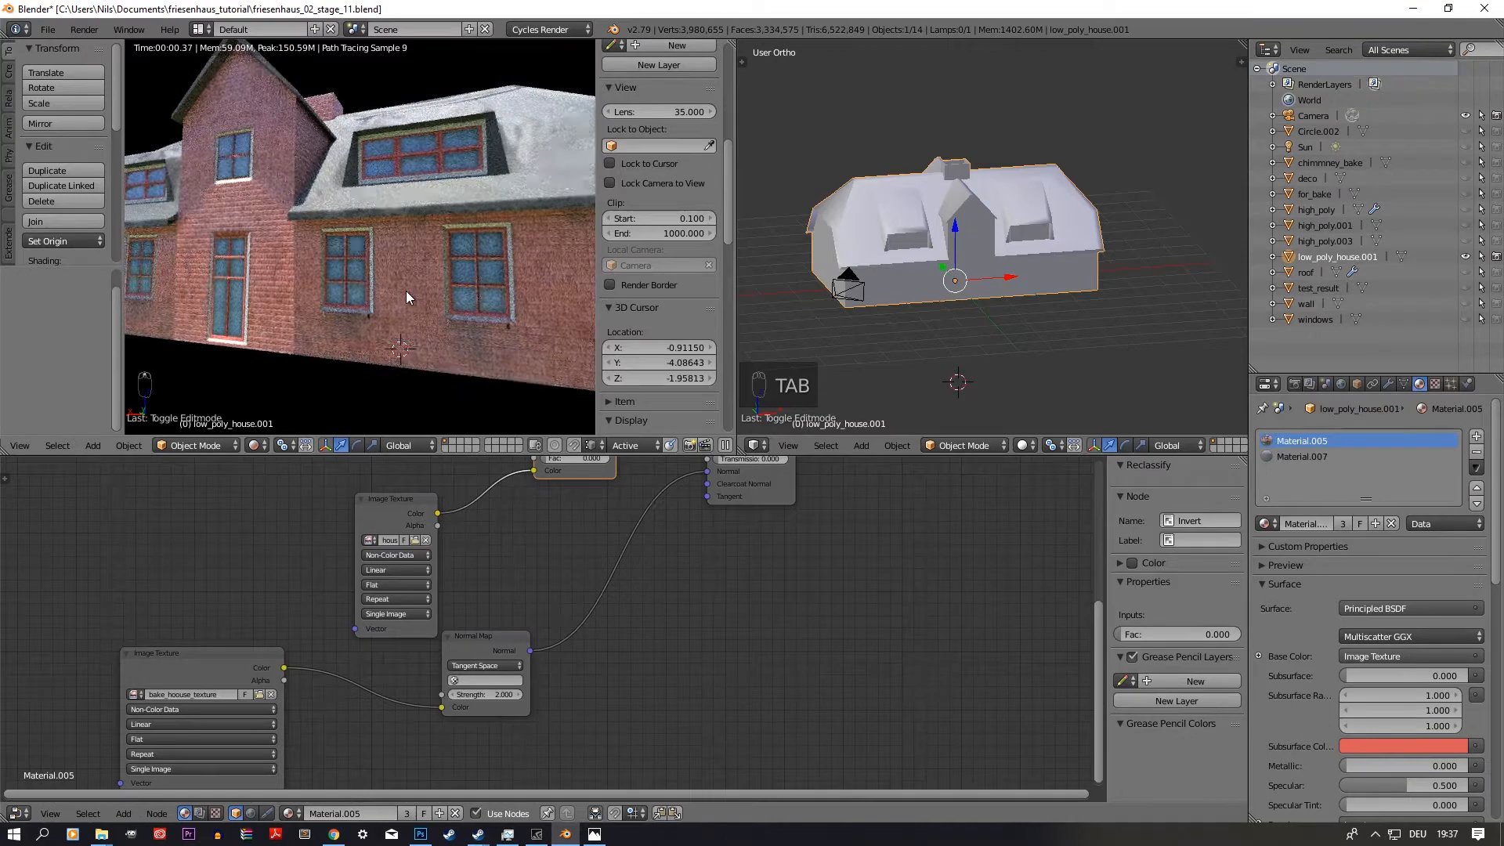
middle_click_drag(392, 297, 430, 273)
scroll(428, 290, "down", 8)
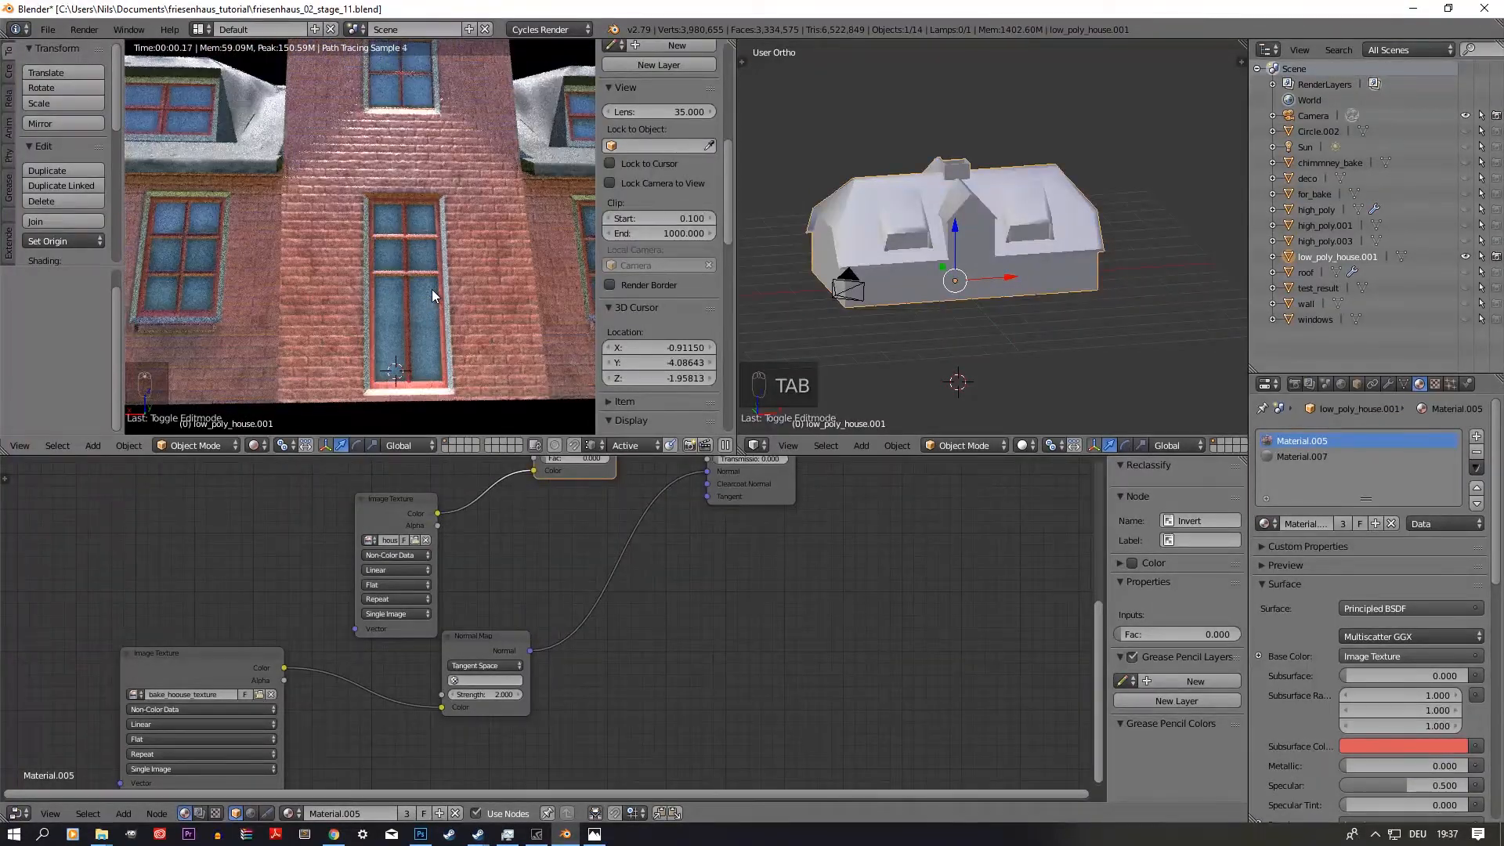